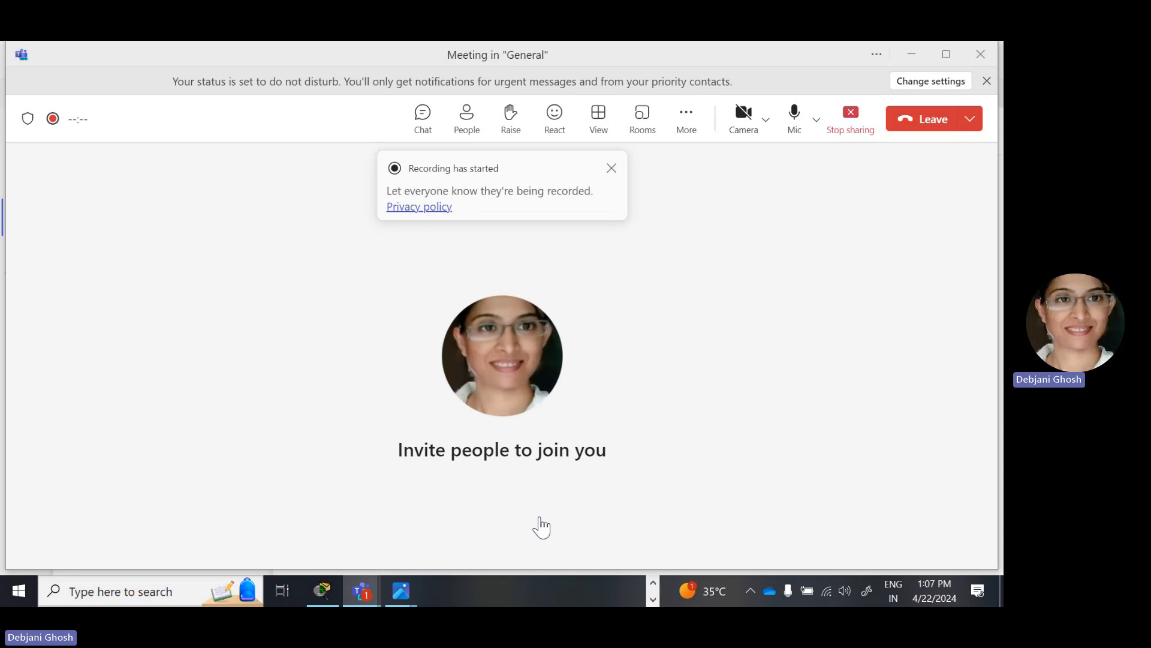
Step: Examine the VLSM addressing table and the network topology diagram to compare the devices, IP addresses, masks and gateways
mouse_move(402, 596)
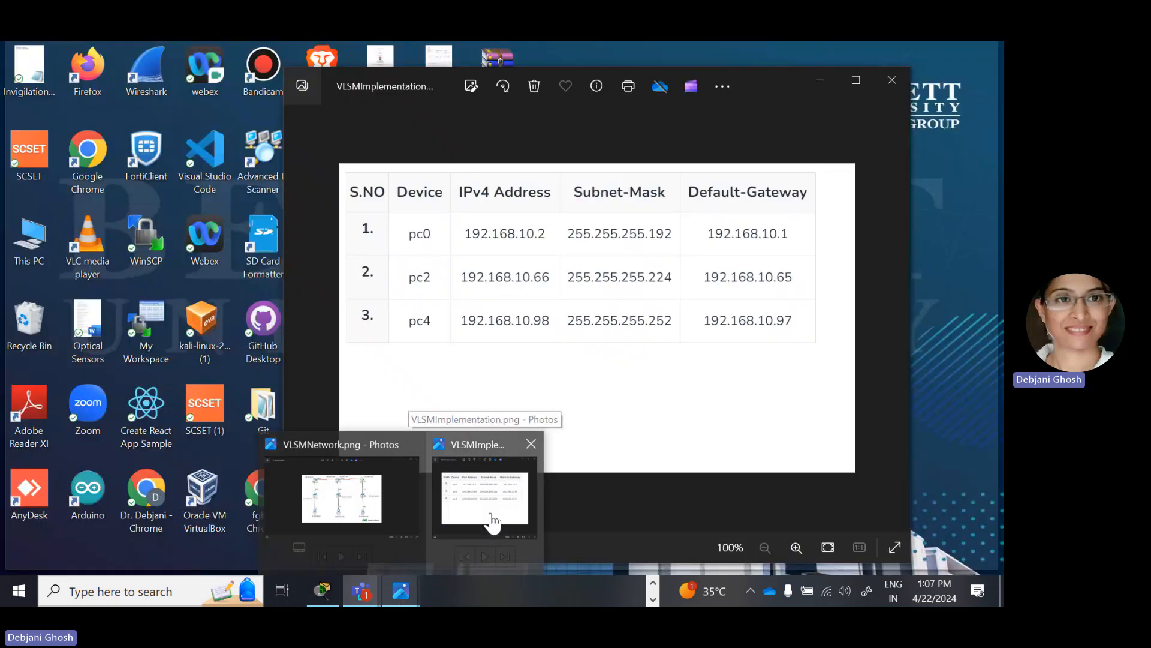
left_click(491, 530)
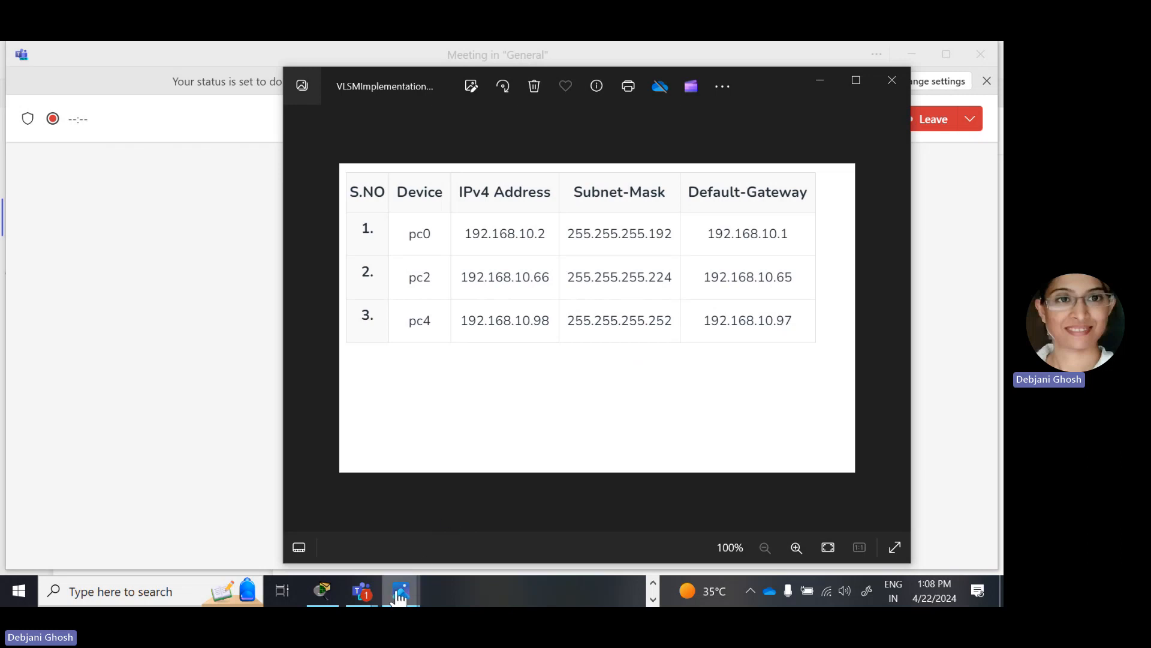
mouse_move(401, 591)
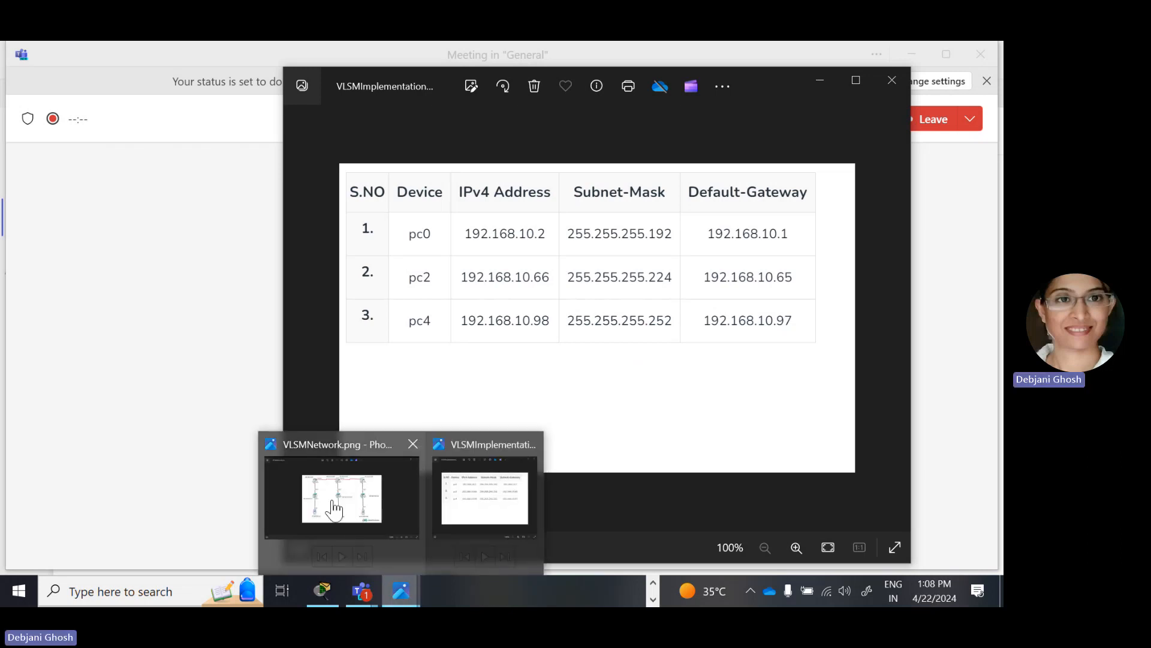
left_click(346, 543)
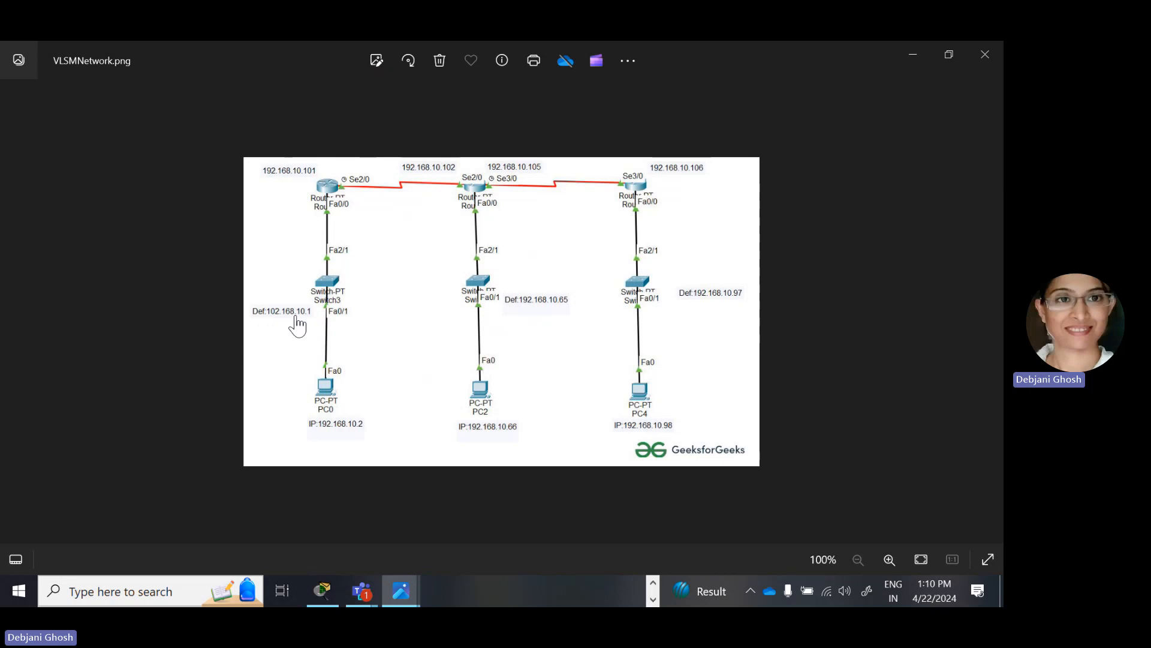
key("alt+Tab")
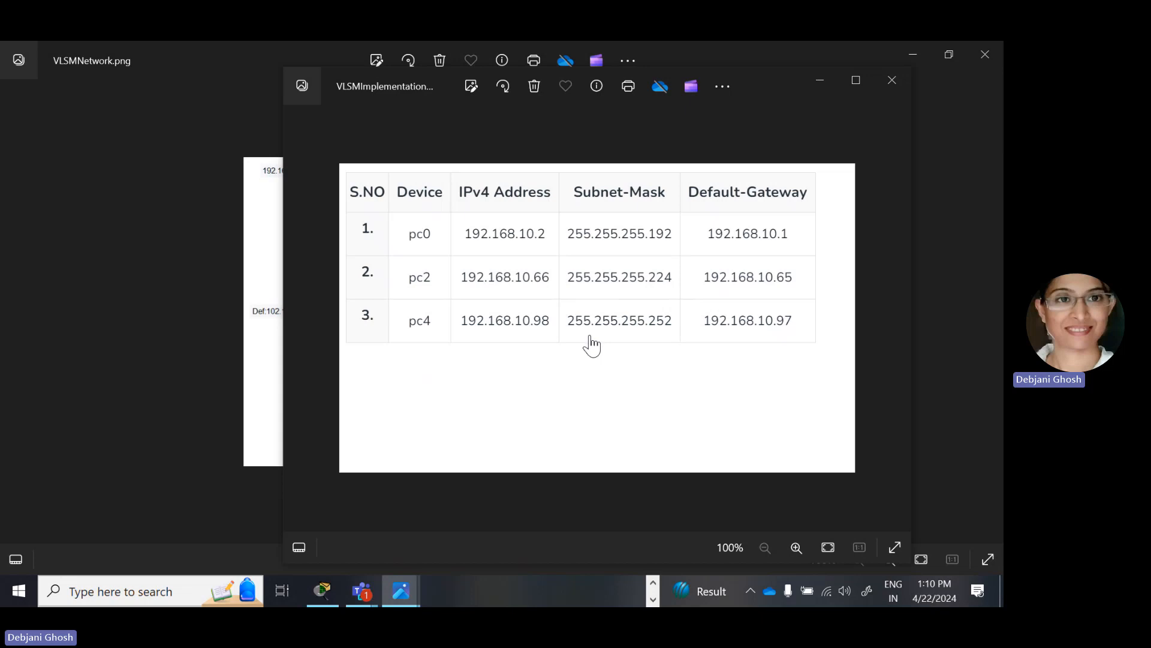
key("alt+Tab")
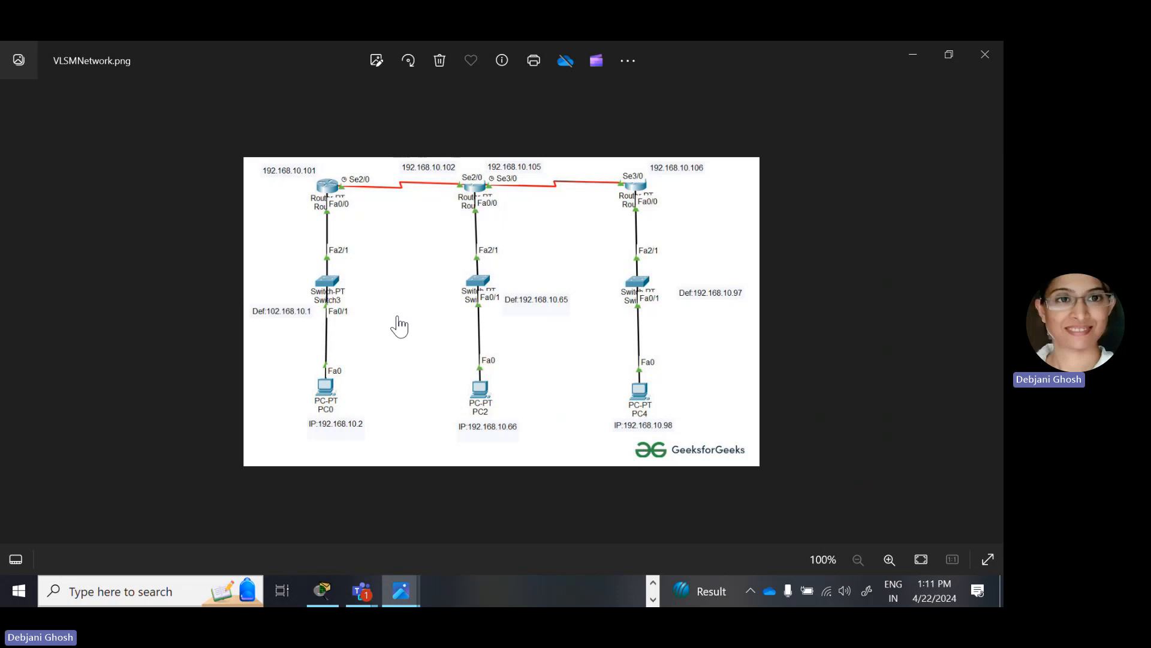
key("alt+Tab")
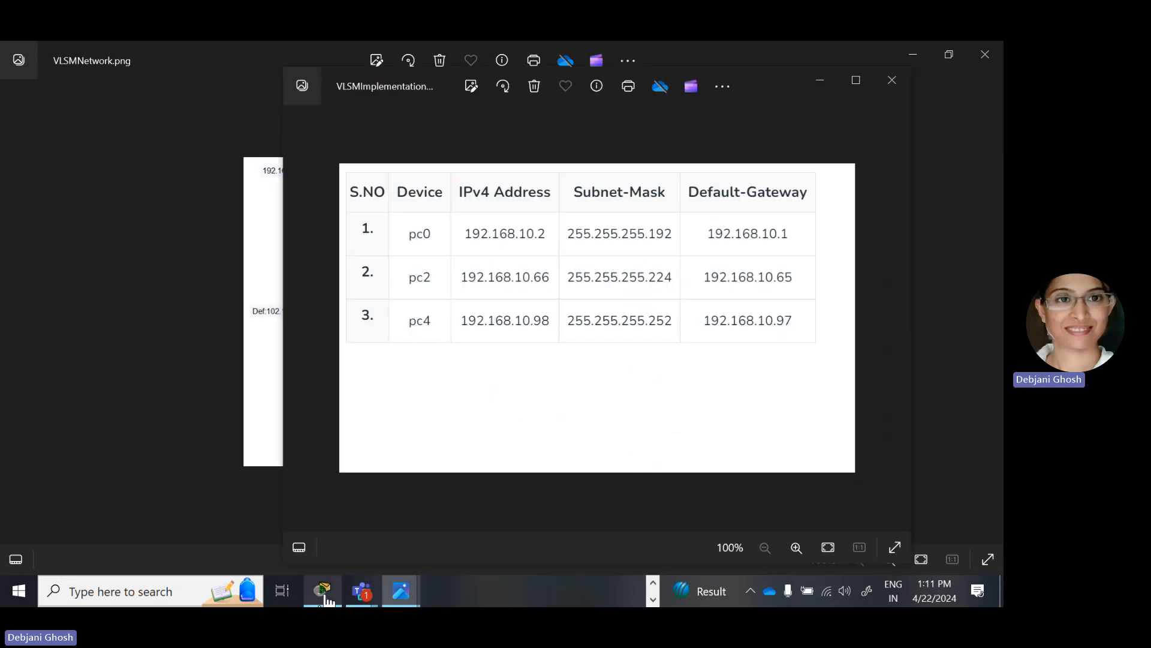
Step: Switch to Cisco Packet Tracer and place three PCs in a horizontal row in the lower part of the workspace
left_click(323, 593)
key("alt+Tab")
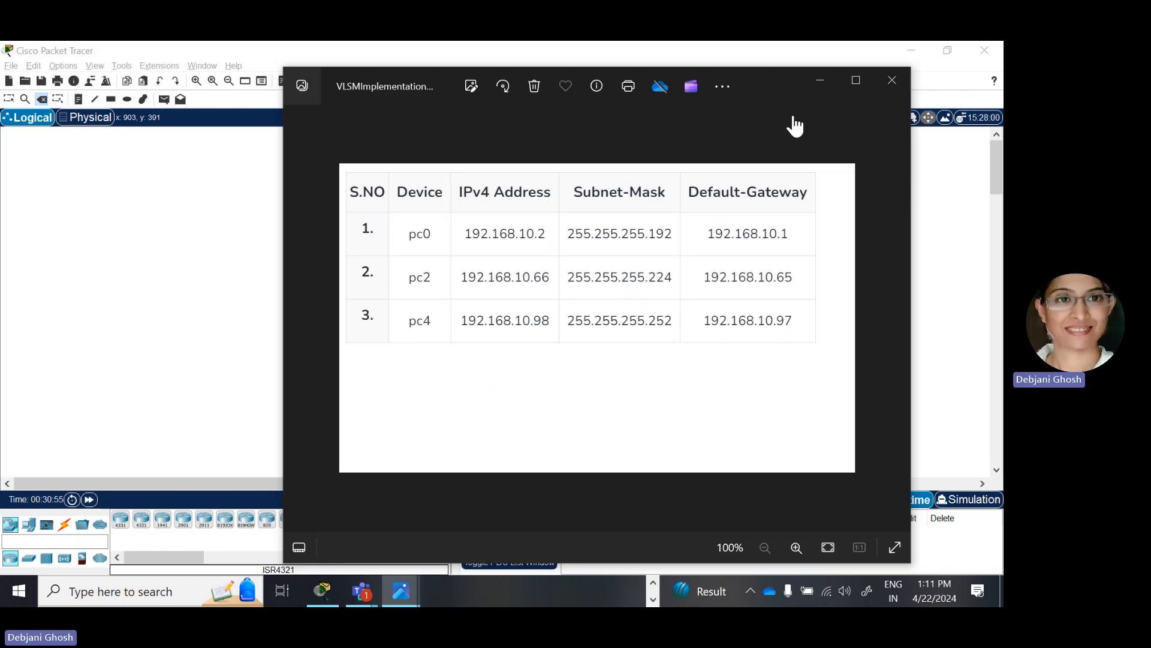
left_click(820, 84)
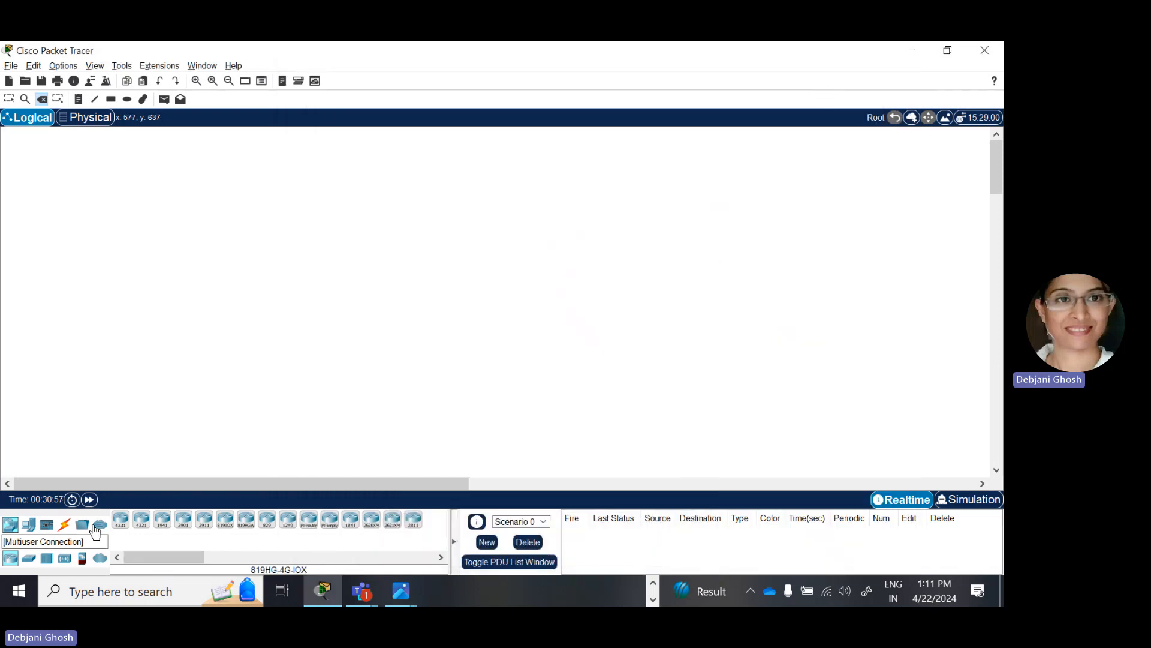
left_click(27, 526)
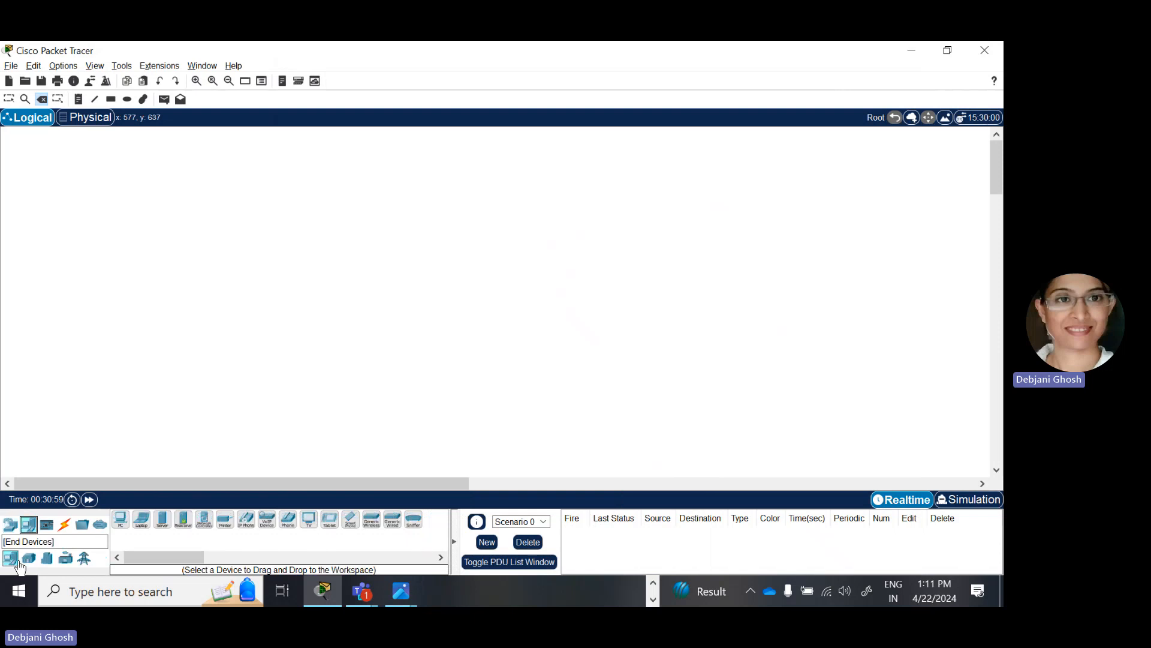
left_click_drag(121, 519, 260, 371)
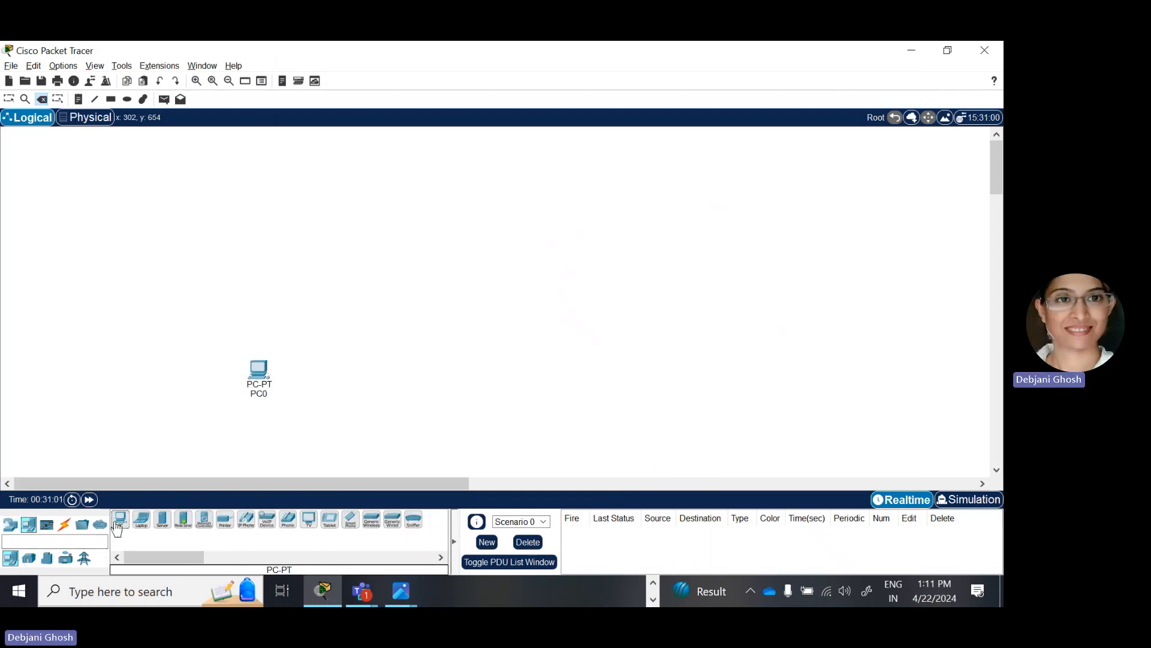
left_click_drag(121, 519, 419, 384)
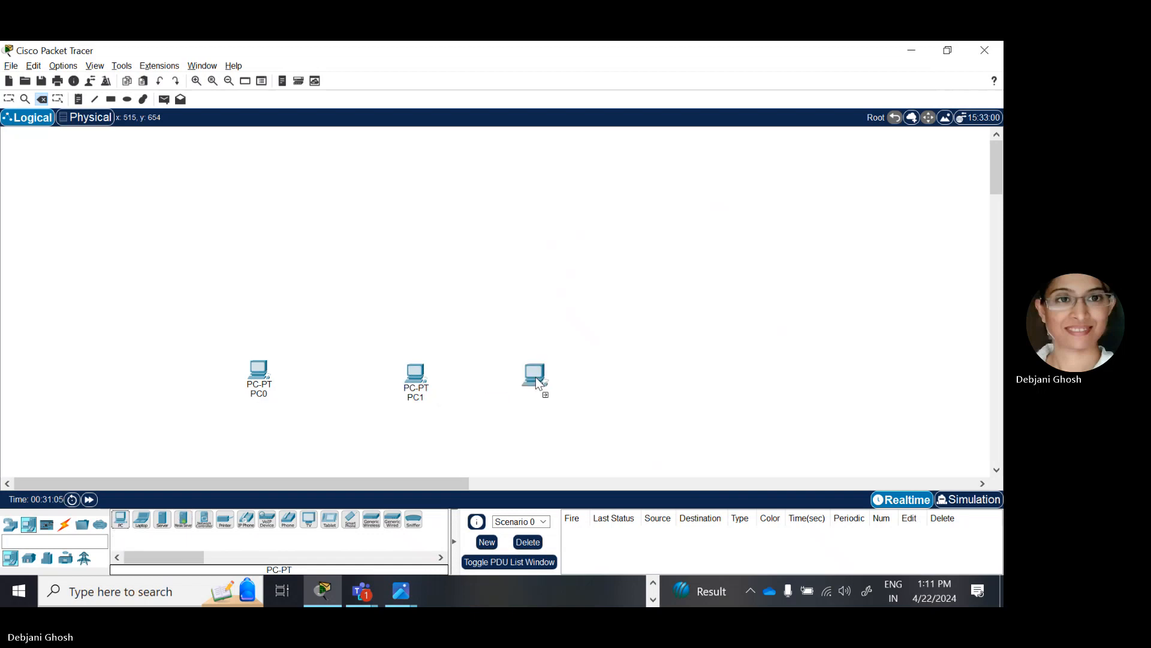
left_click_drag(597, 373, 597, 373)
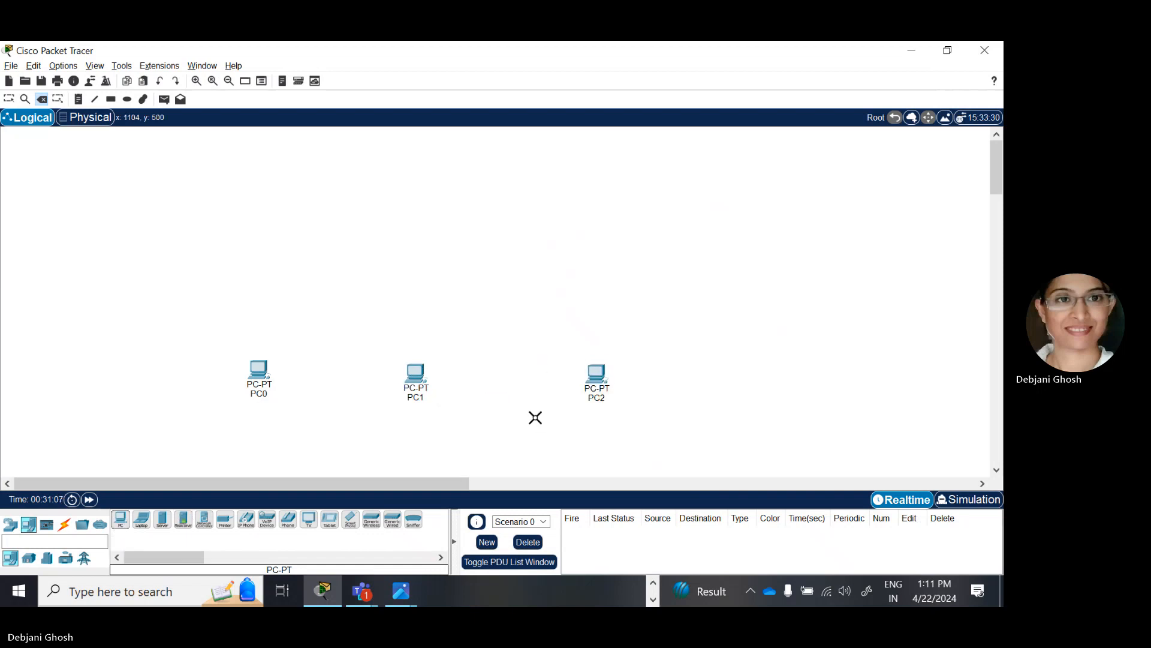
Step: Place three 2960-24TT switches in a row, one above each PC
left_click(11, 526)
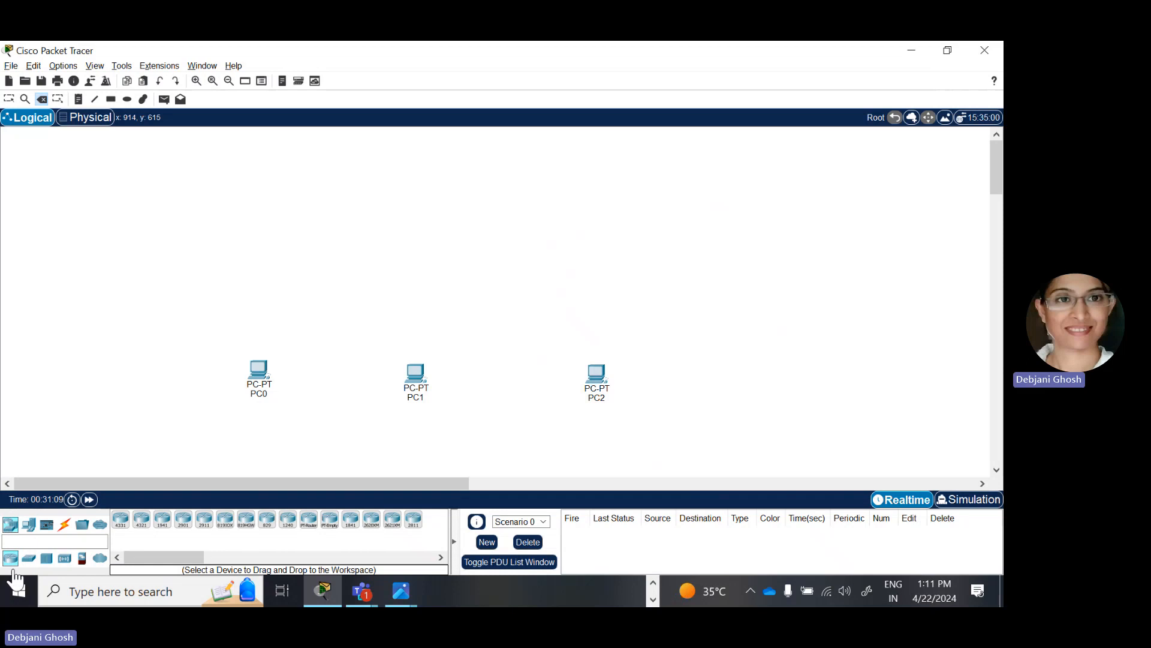
left_click_drag(29, 557, 262, 299)
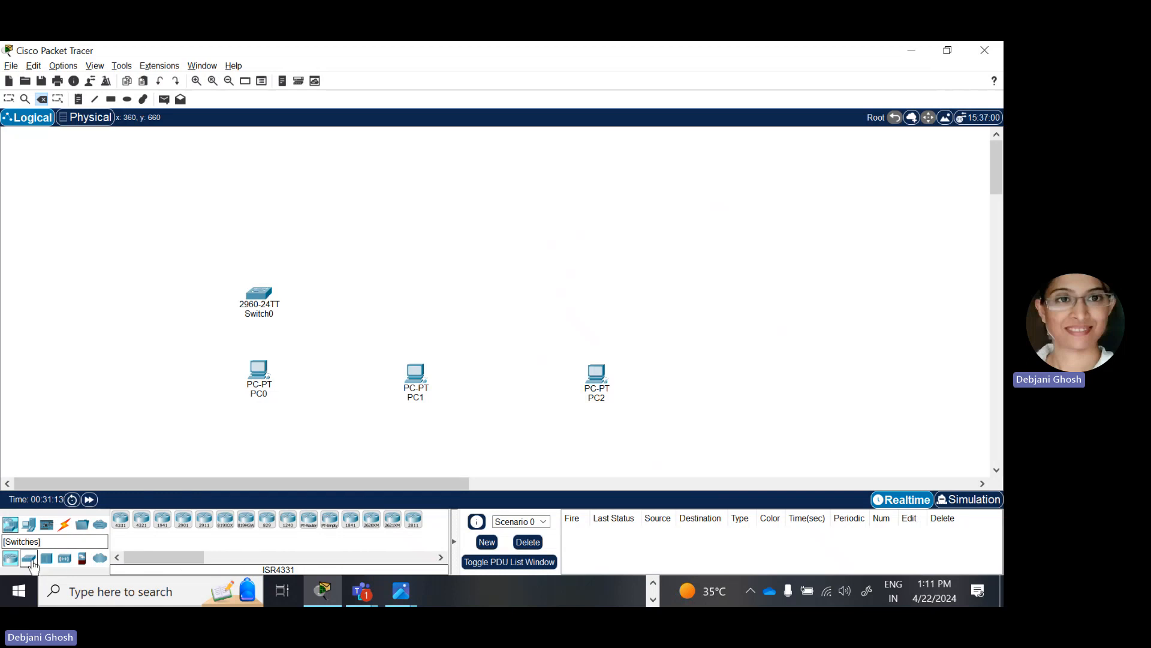
left_click_drag(29, 558, 418, 306)
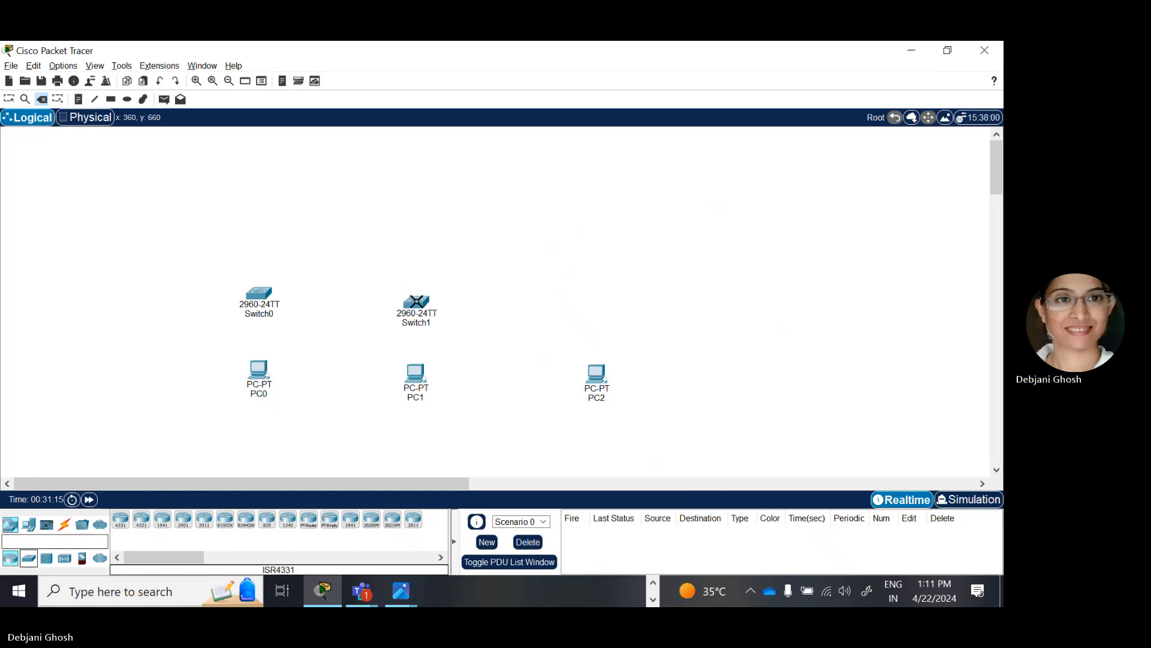
left_click_drag(29, 560, 596, 305)
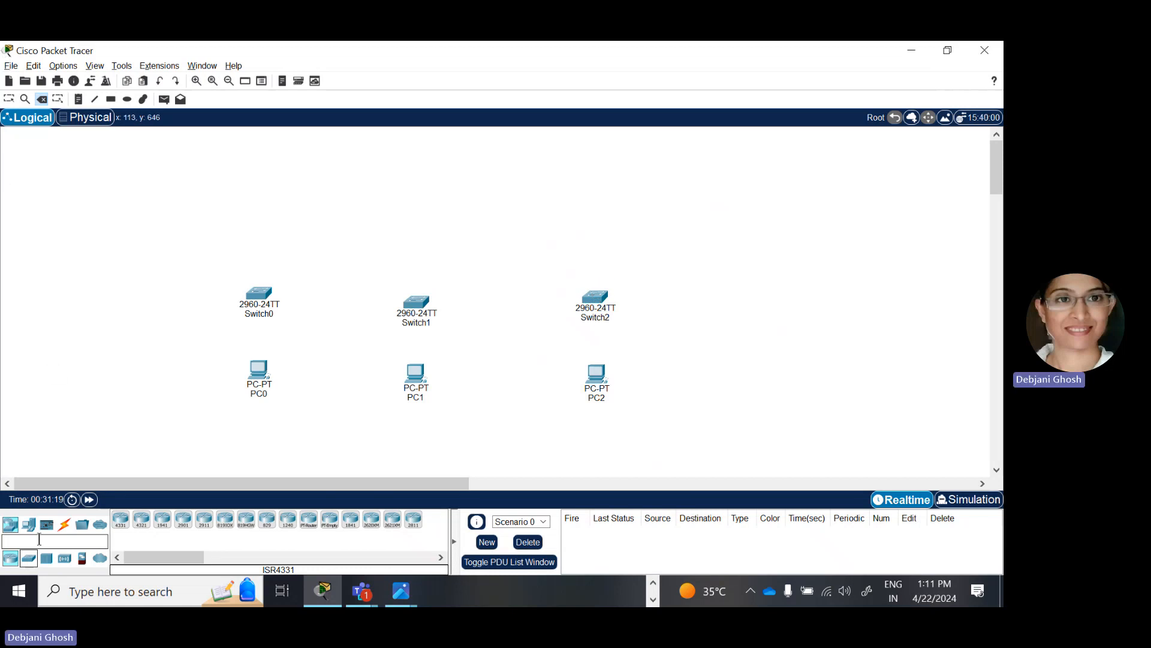
Step: Place three Router-PT routers in a row, one above each switch
left_click(9, 563)
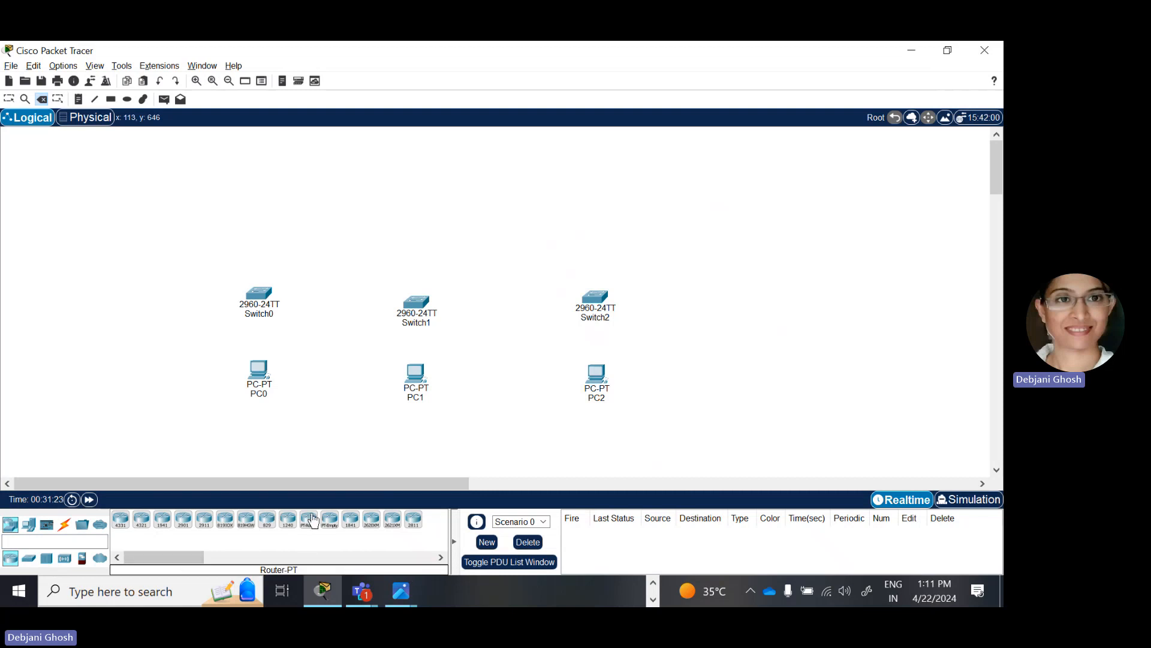
left_click_drag(311, 527, 261, 235)
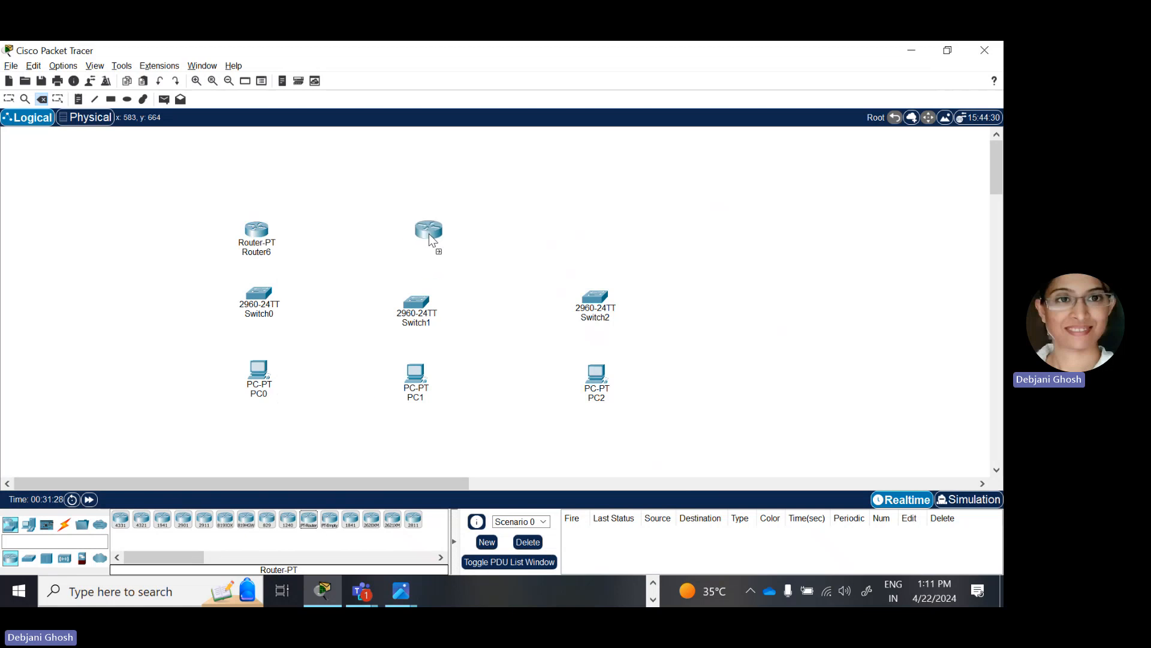
left_click_drag(424, 235, 423, 236)
left_click_drag(304, 531, 589, 232)
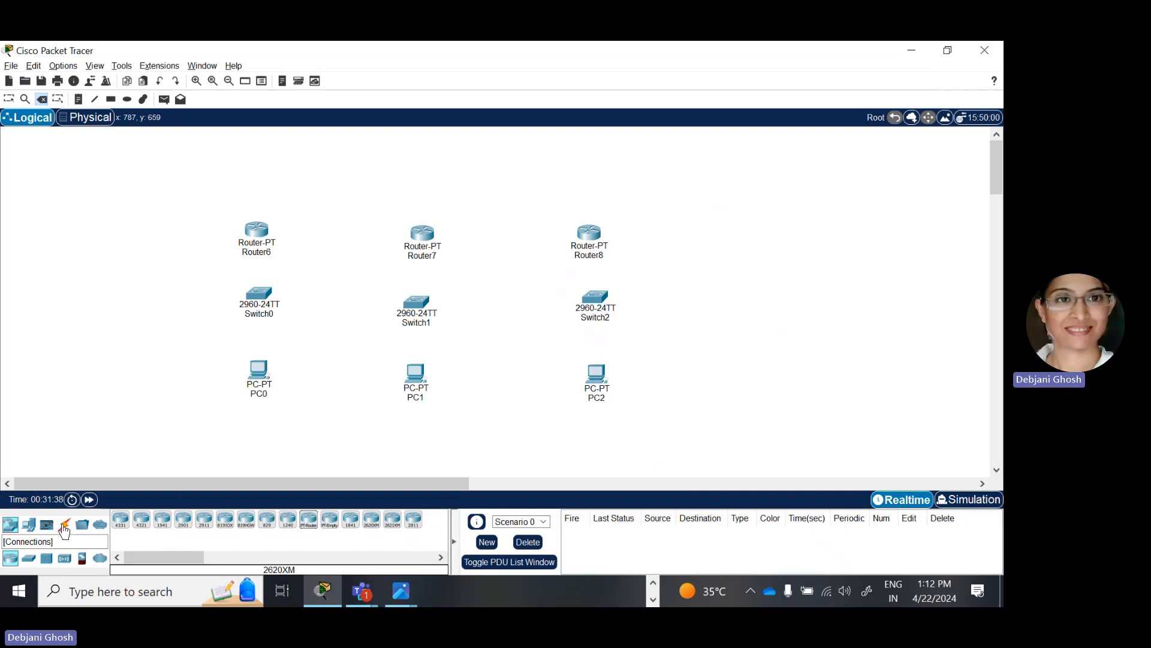
Step: Cable PC0 to Switch0 and Switch0 to Router6 using the automatically chosen connection type
left_click(64, 528)
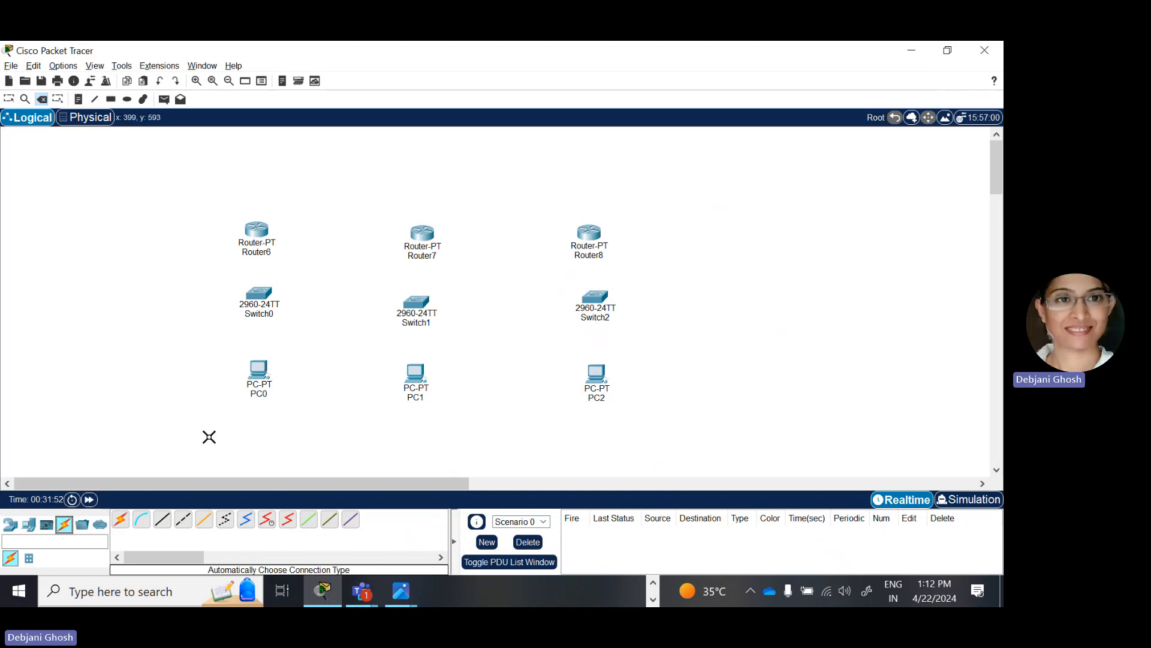
left_click(120, 521)
left_click(259, 373)
left_click(261, 298)
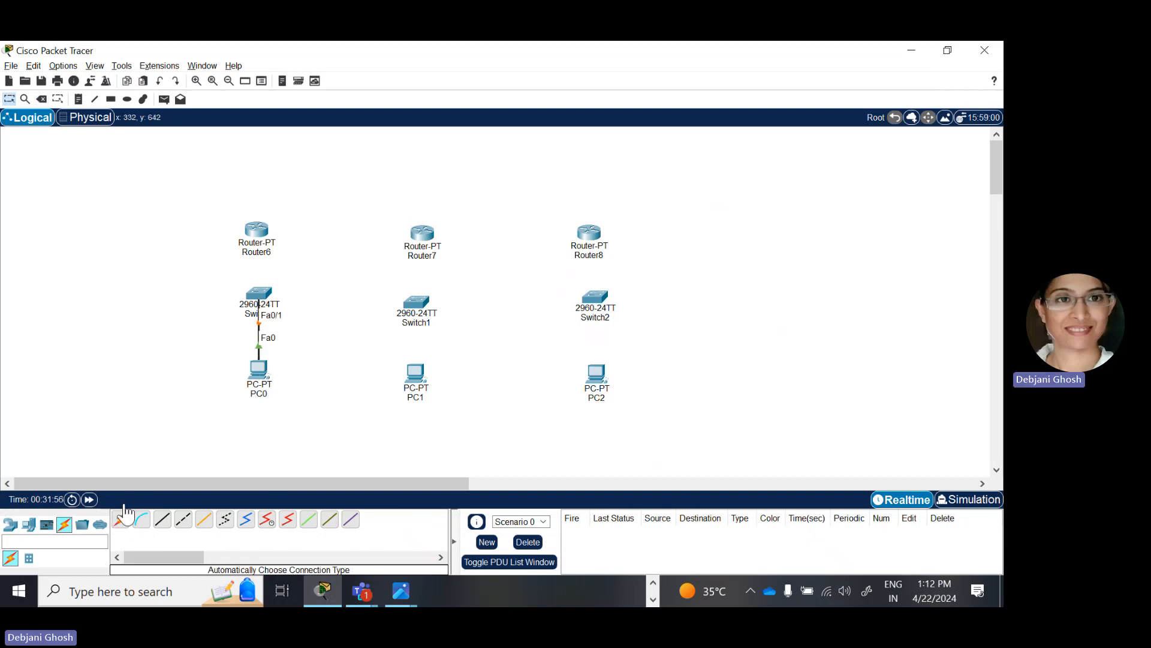
left_click(260, 298)
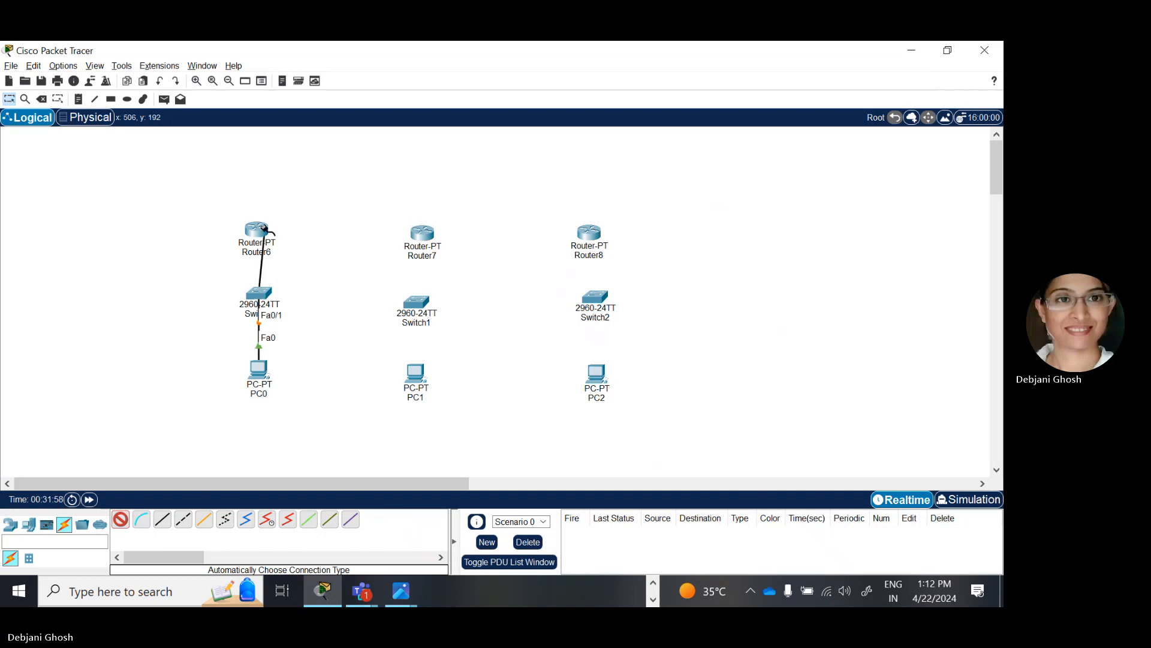
left_click(256, 232)
Step: Cable PC1 to Switch1 and Switch1 to Router7 with automatically chosen connections
left_click(121, 522)
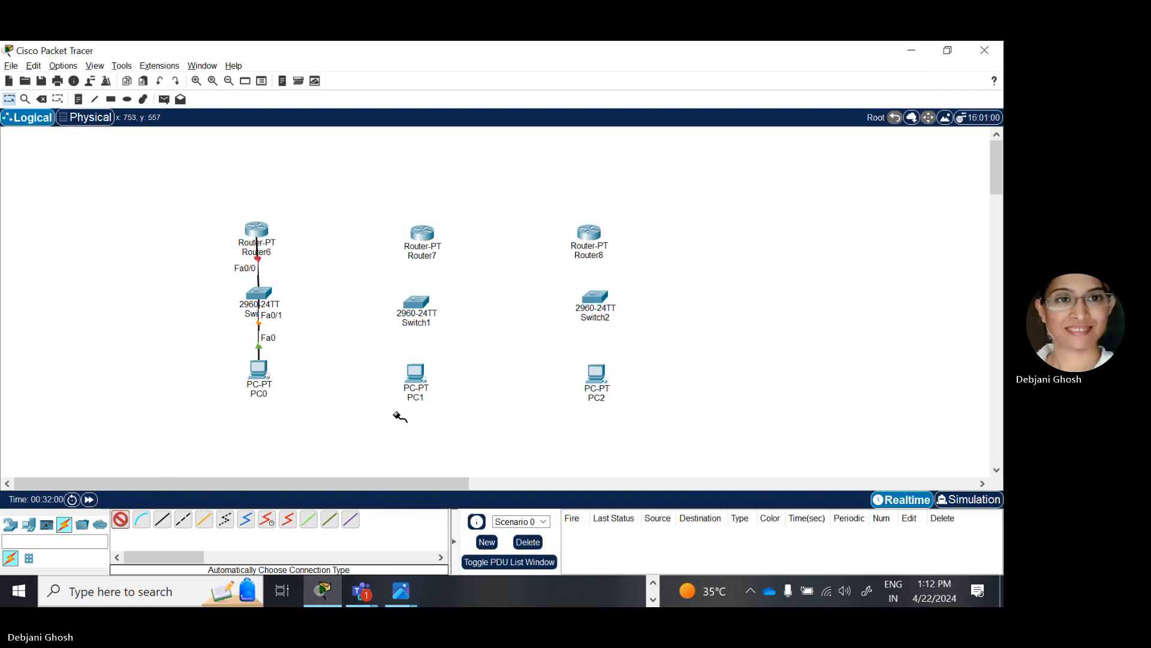
left_click(416, 373)
left_click(416, 299)
left_click(120, 520)
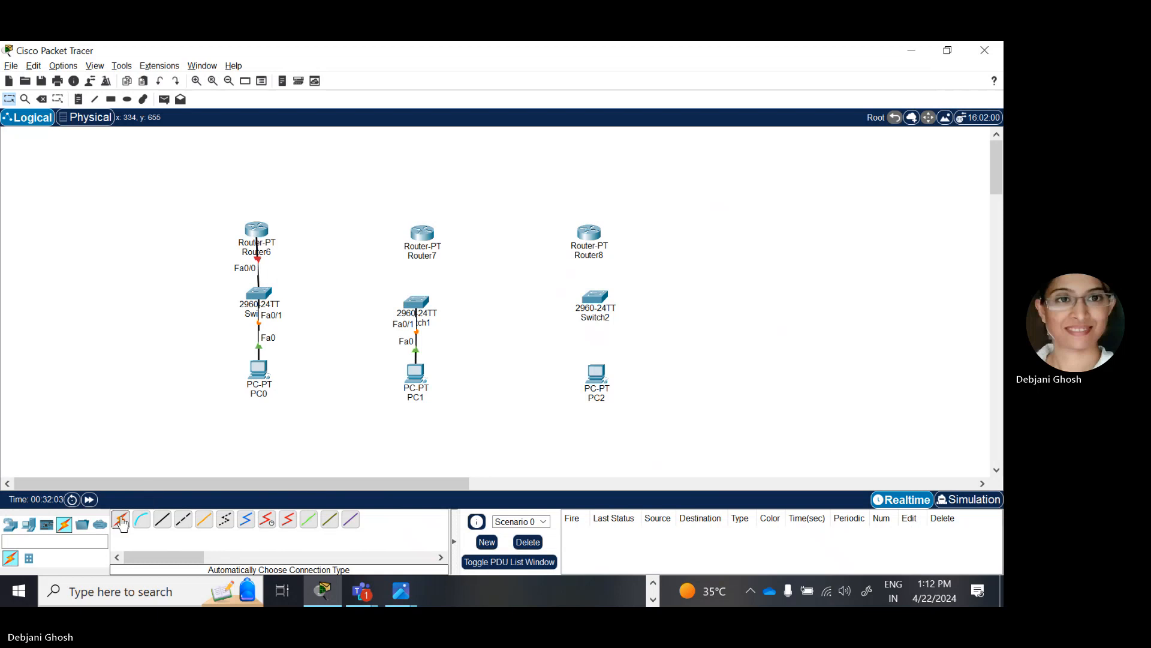
left_click(418, 304)
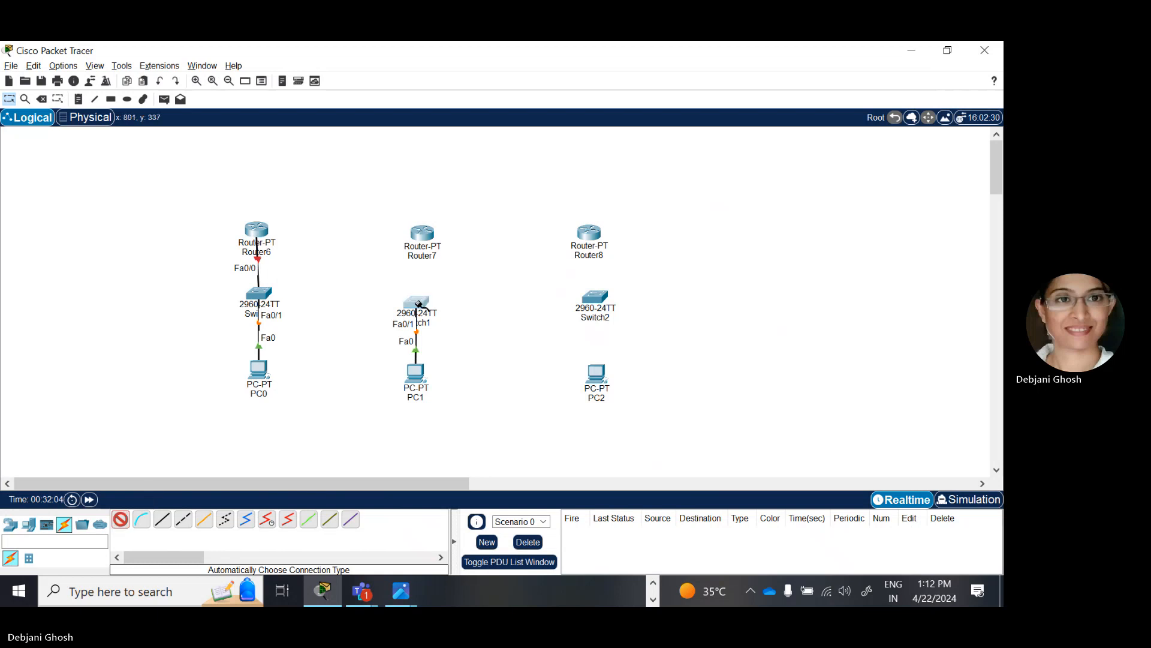
left_click(421, 237)
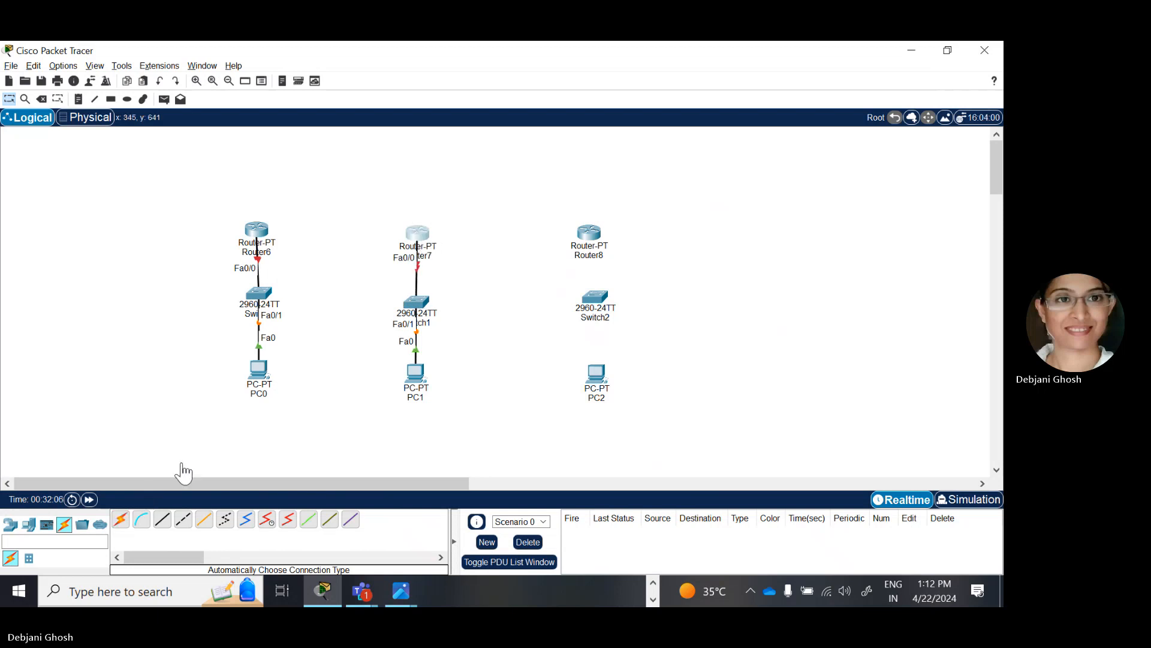
Step: Cable PC2 to Switch2 and Switch2 to Router8 with automatically chosen connections
left_click(120, 522)
left_click(593, 374)
left_click(596, 297)
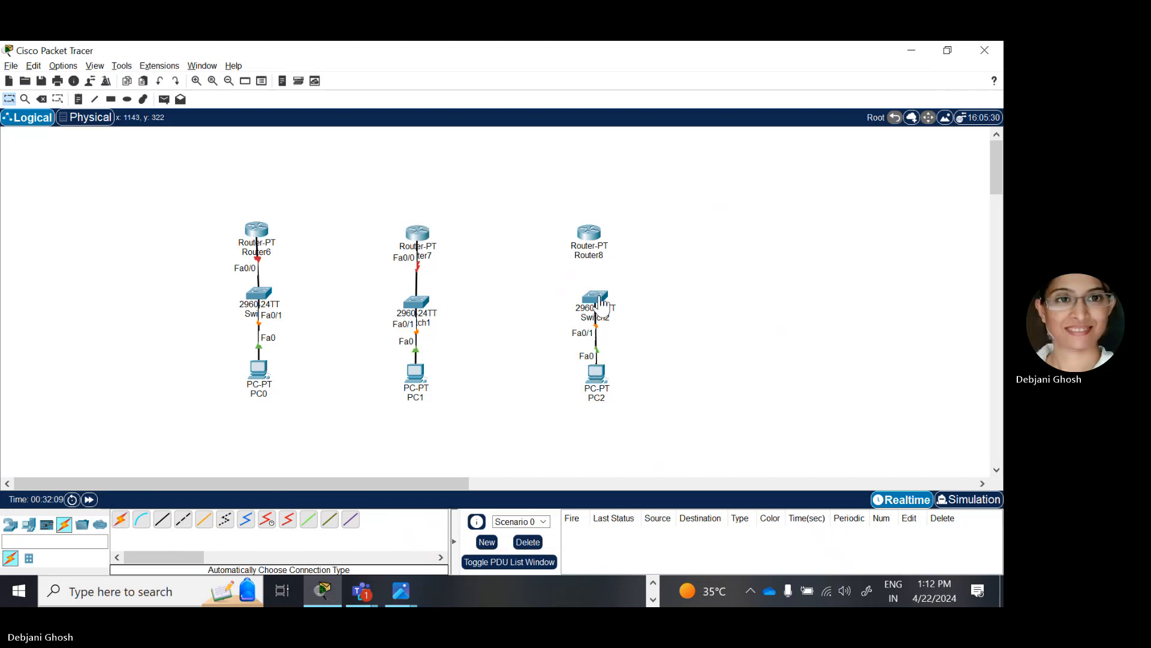
left_click(121, 520)
left_click(593, 298)
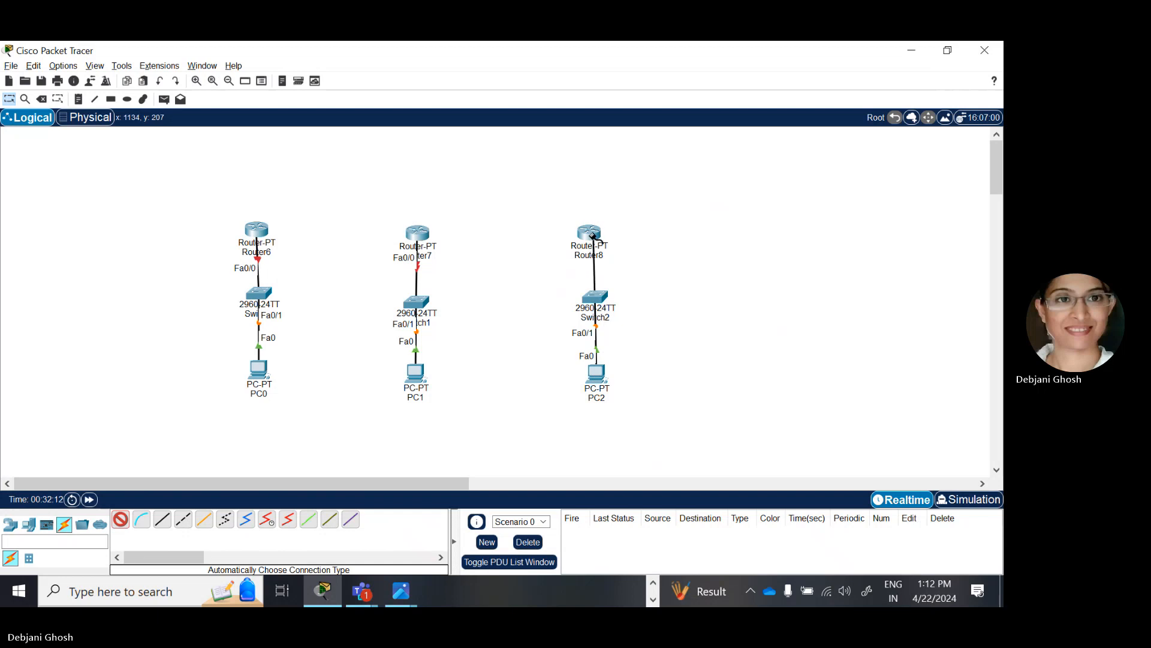
left_click(589, 233)
Step: Link the routers in a chain, Router6 to Router7 and Router7 to Router8, with automatically chosen connections
left_click(121, 520)
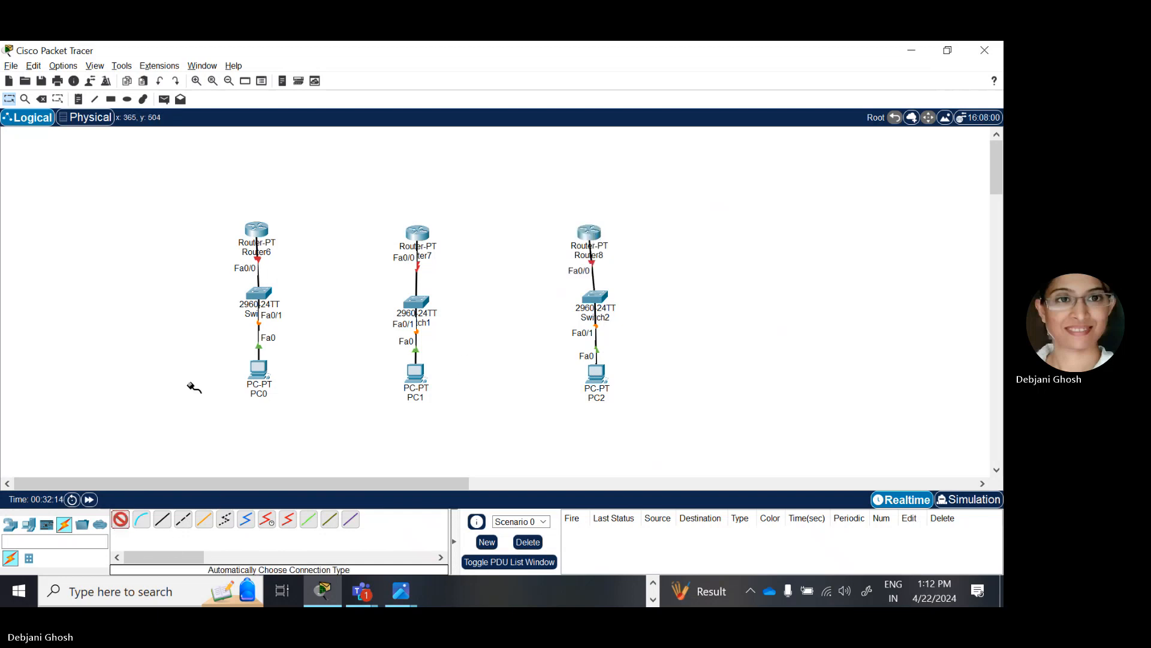
left_click(256, 229)
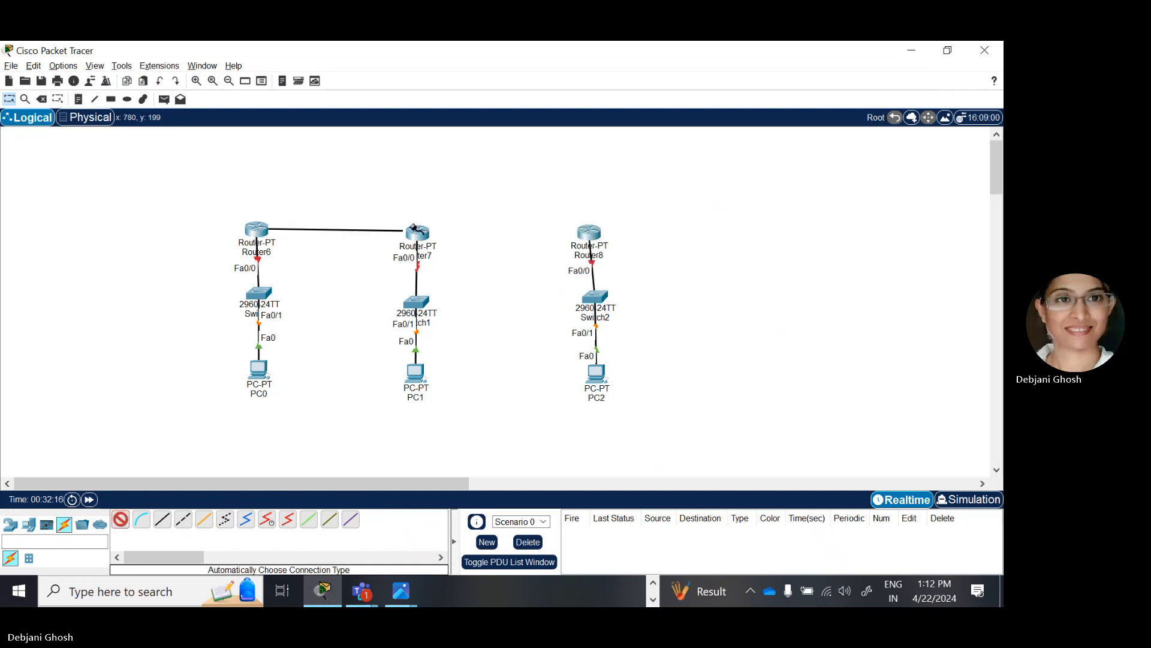
left_click(417, 236)
left_click(120, 519)
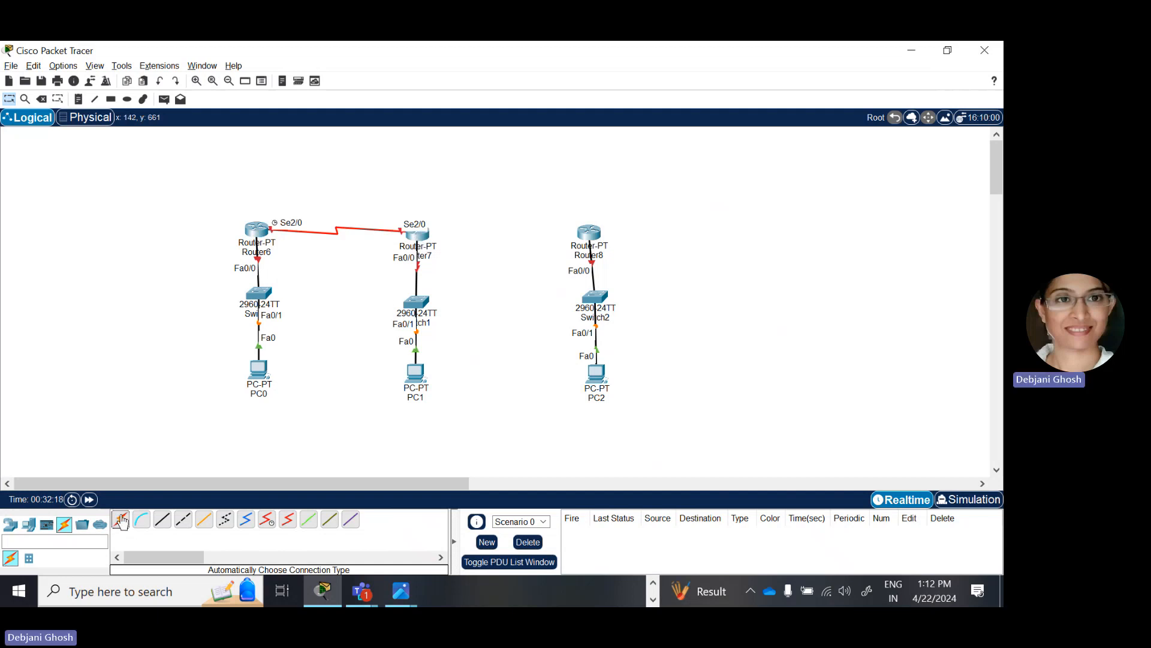
left_click(424, 234)
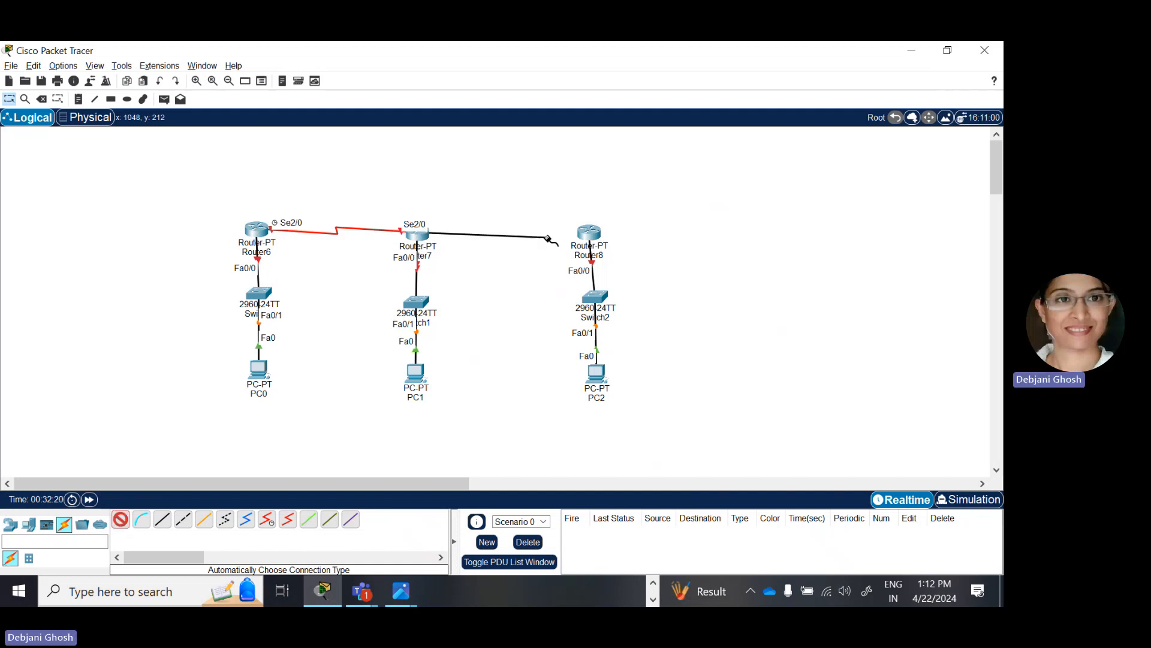
left_click(585, 237)
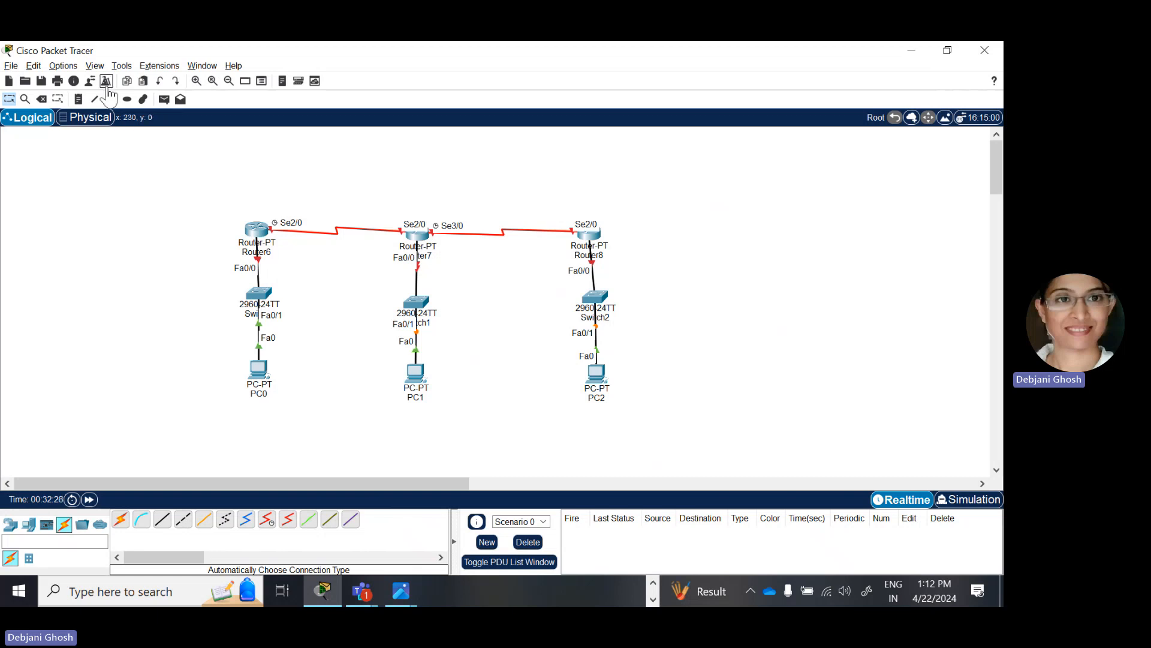
Step: Place a text note beside Switch0 starting with "192.168.", consulting the addressing table image for the network address
left_click(79, 101)
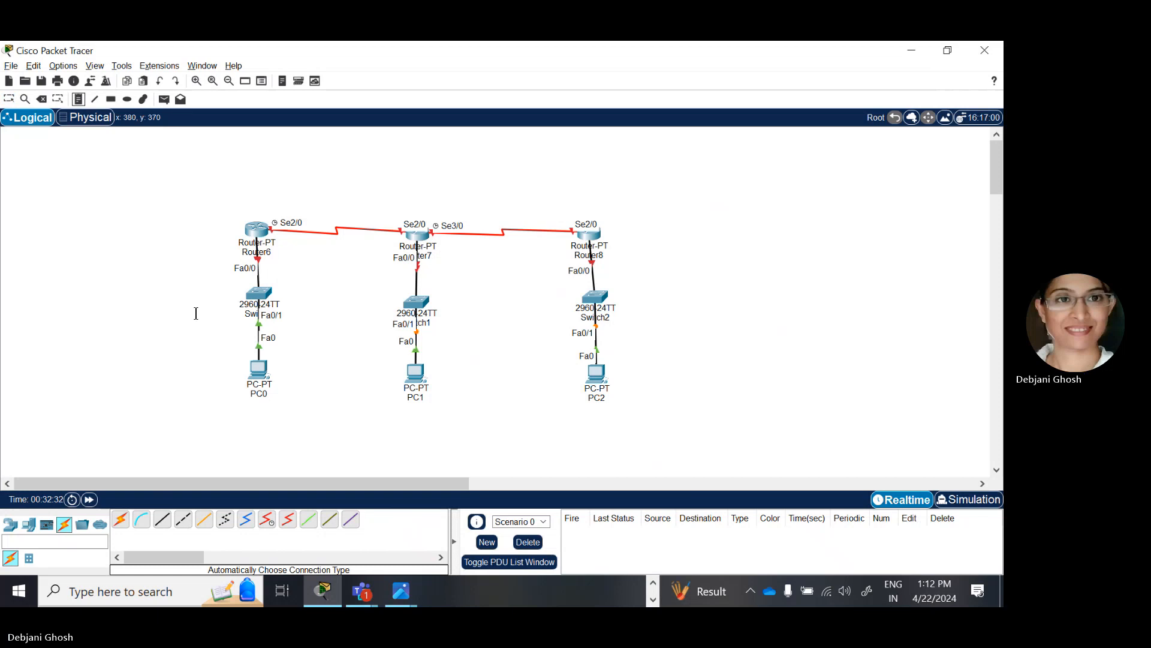
left_click(164, 300)
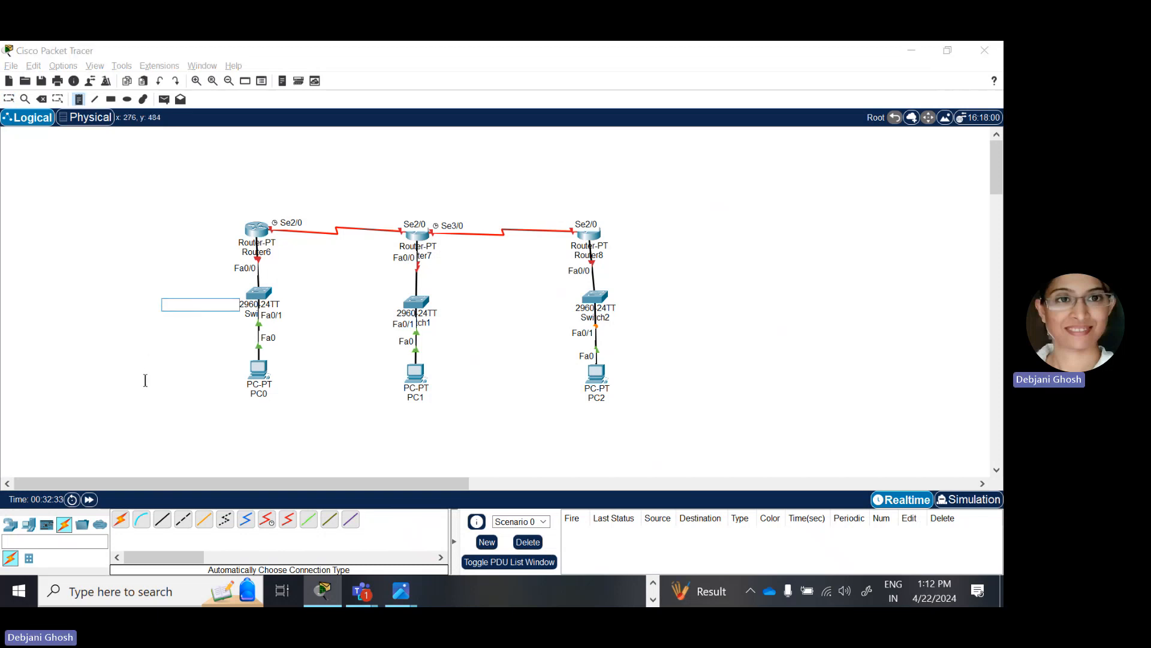
key("alt+Tab")
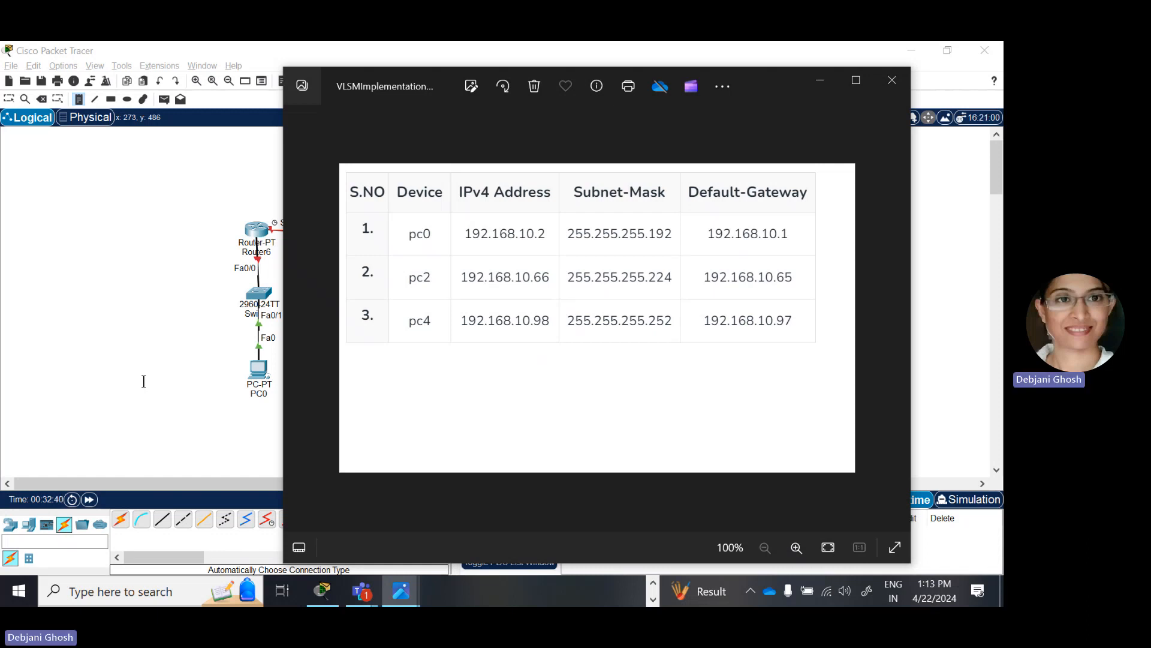
key("alt+Tab")
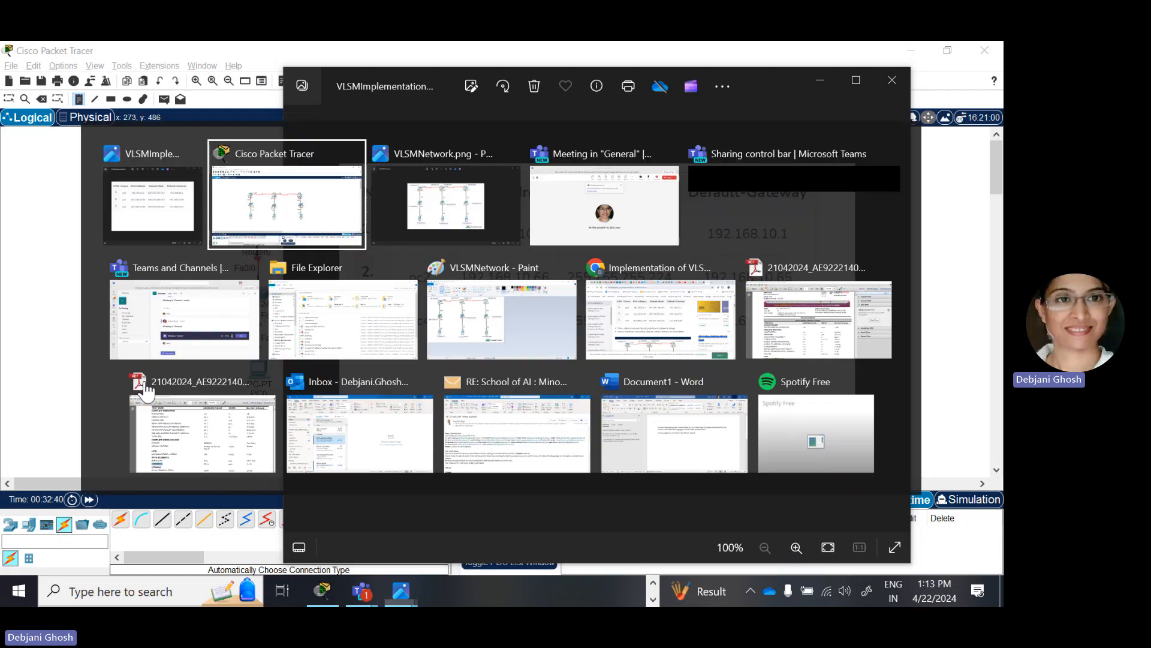
left_click(143, 299)
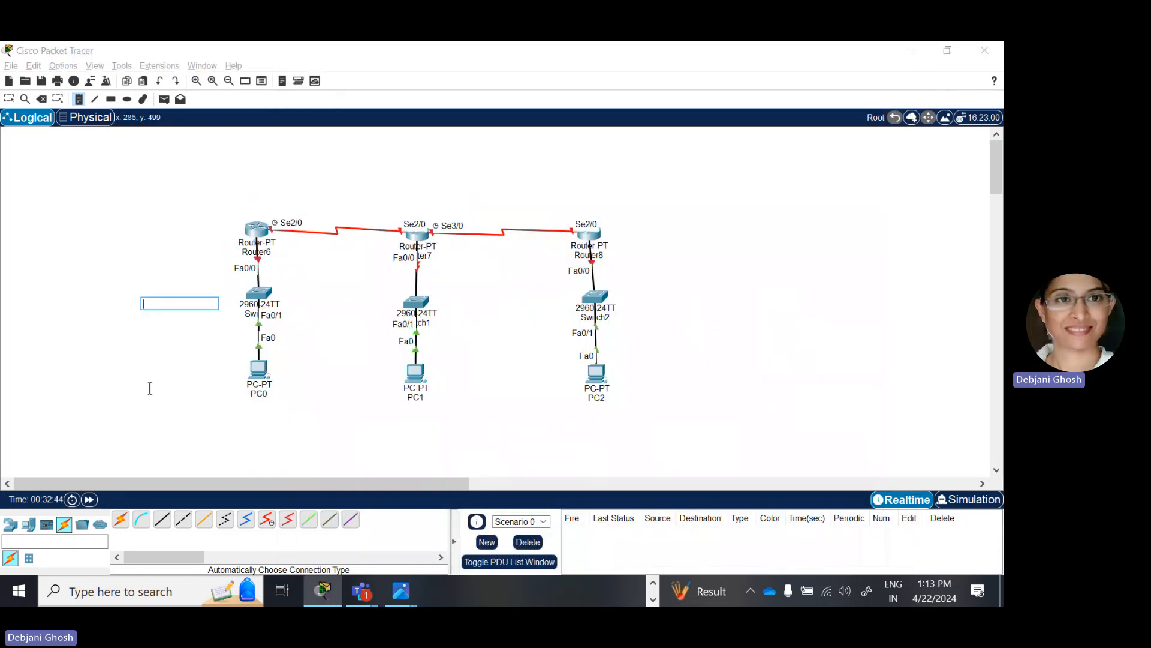
type("192.168.")
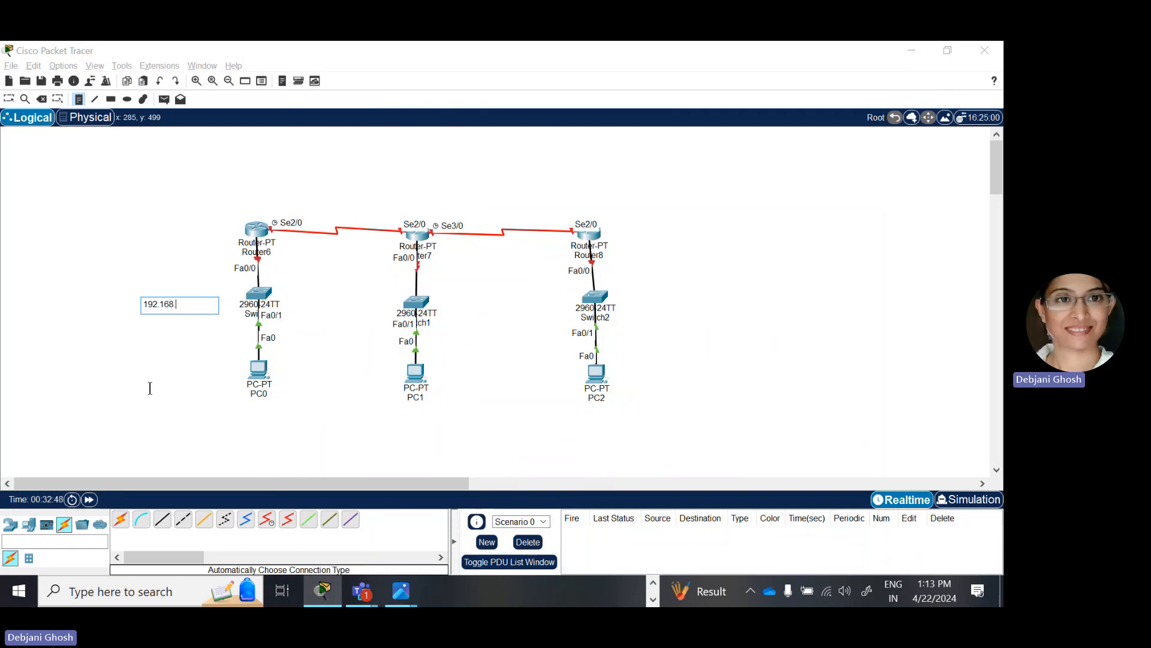
key("alt+Tab")
key("alt+Tab")
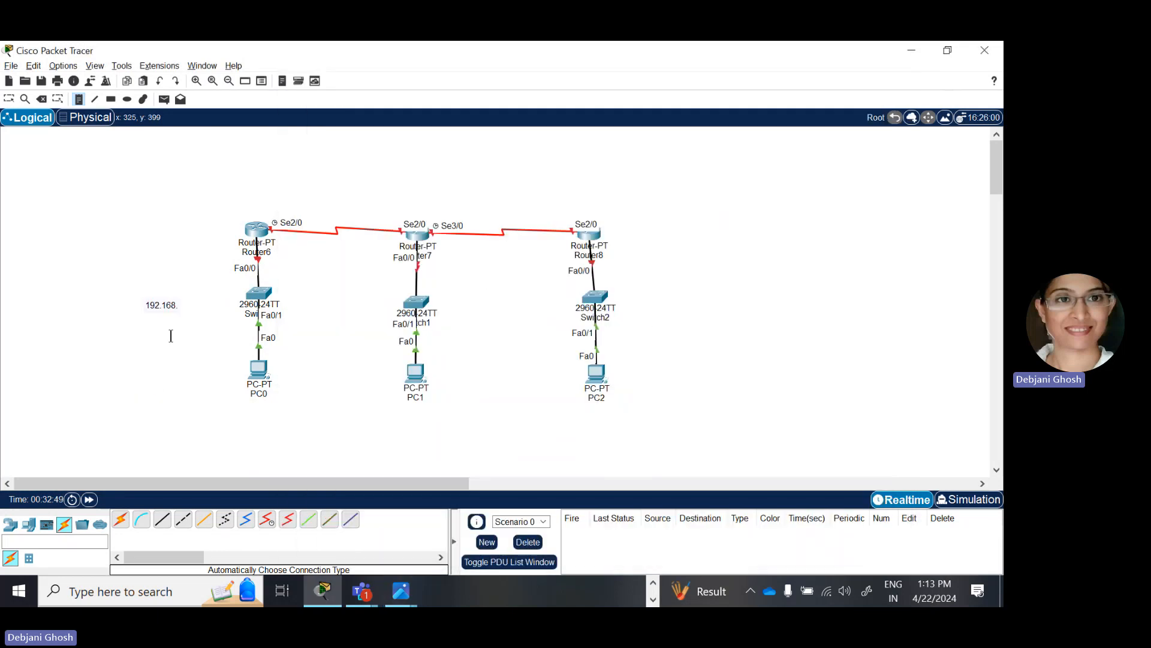
Step: Complete the network address in the note beside Switch0 as 192.168.10.0
left_click(175, 306)
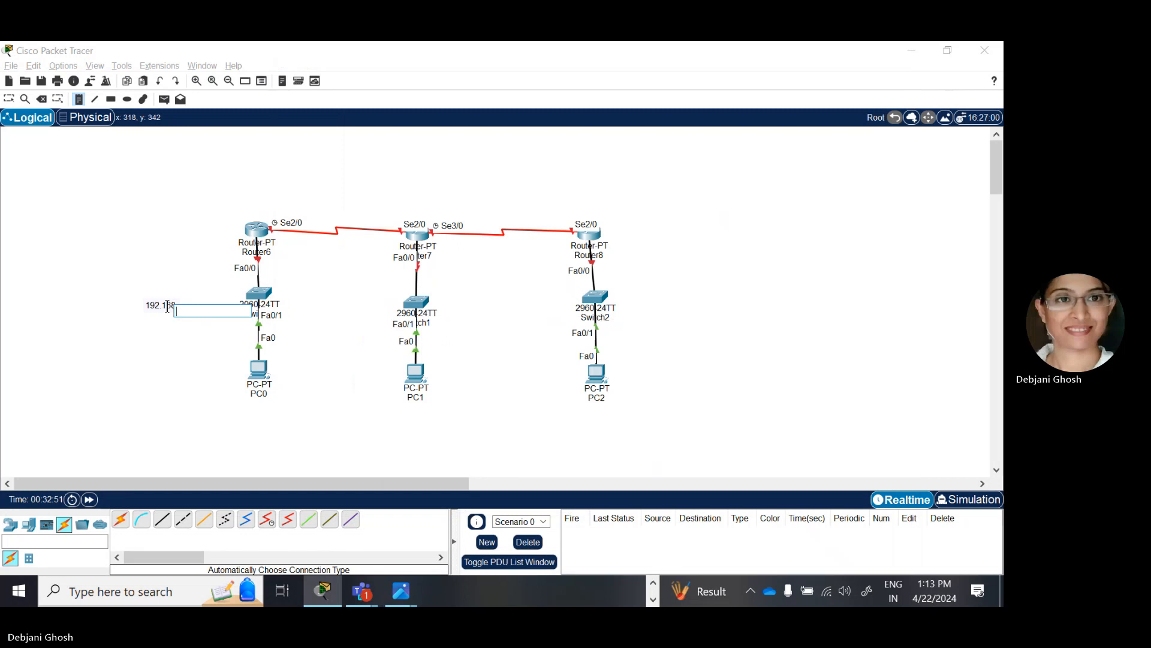
key("Escape")
double_click(177, 304)
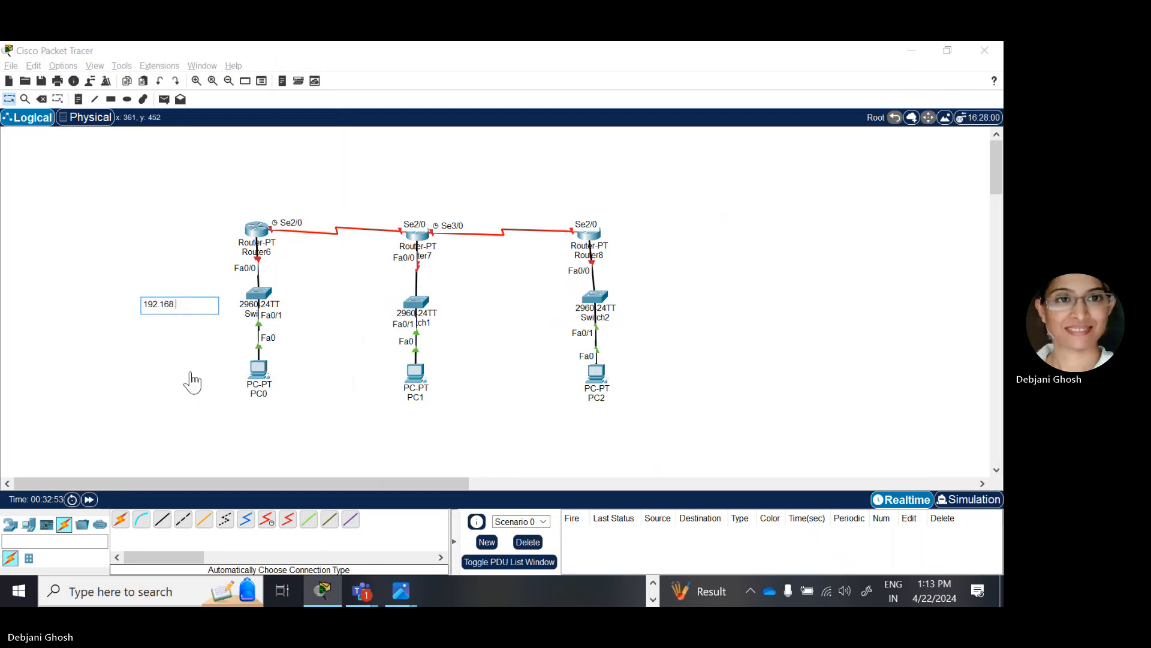
type("10")
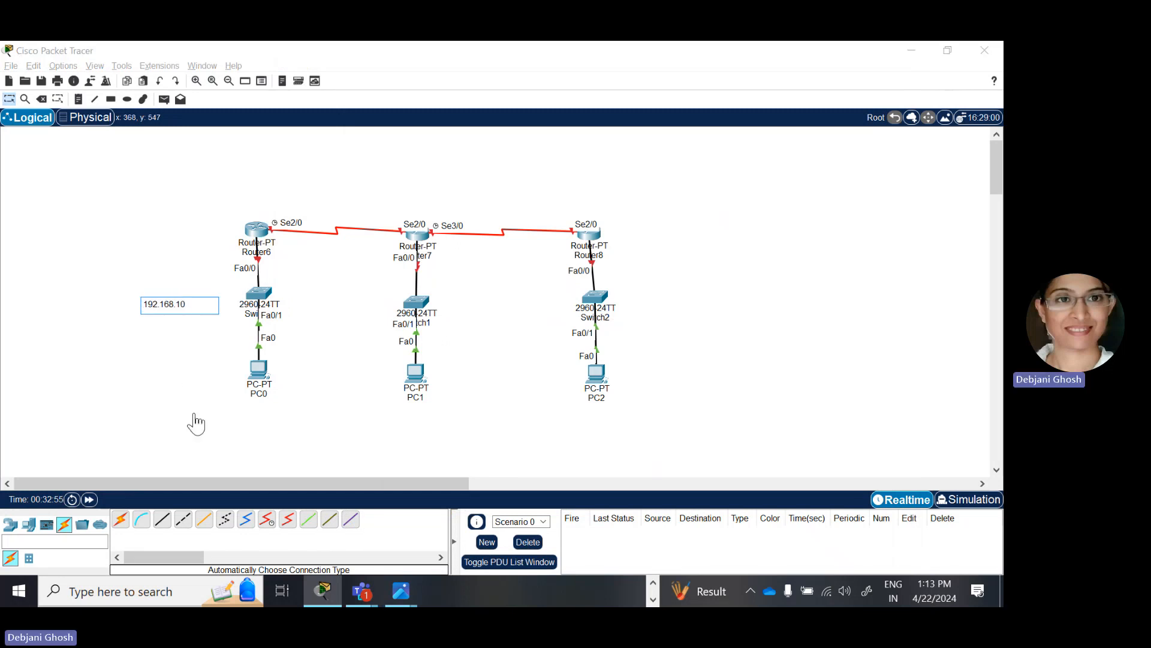
type(".")
key("alt+Tab")
left_click(186, 370)
double_click(181, 307)
type("0")
Step: Look up pc0's subnet mask in the addressing table and add 255.255.255.192 as a second line in the Switch0 note
key("alt+Tab")
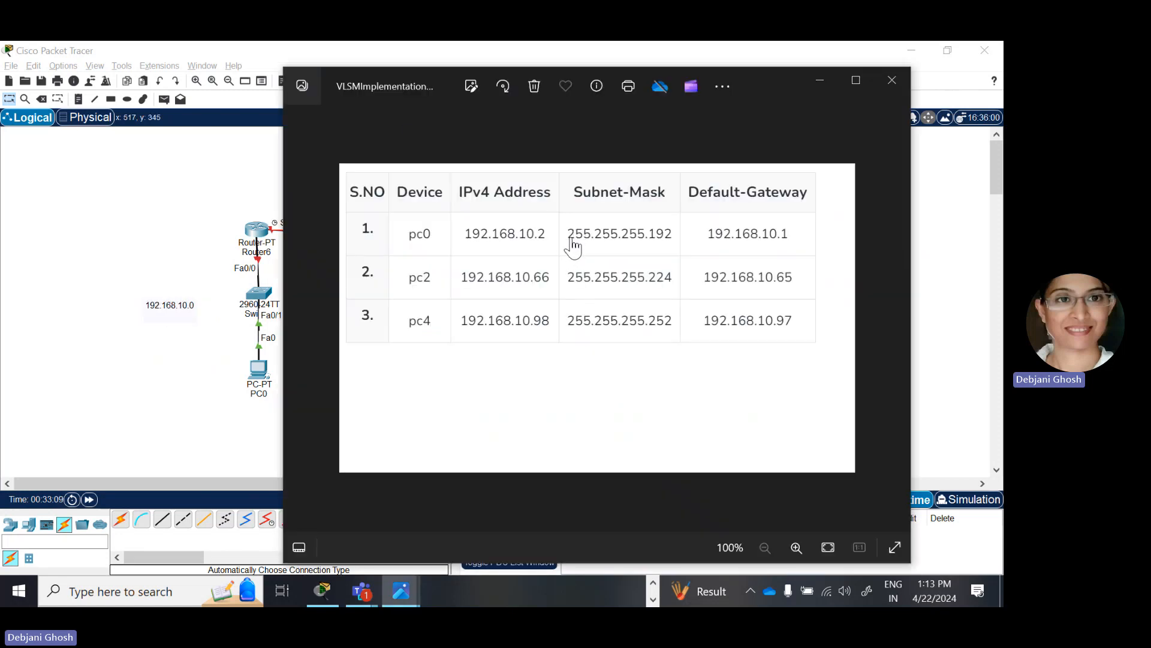
key("alt+Tab")
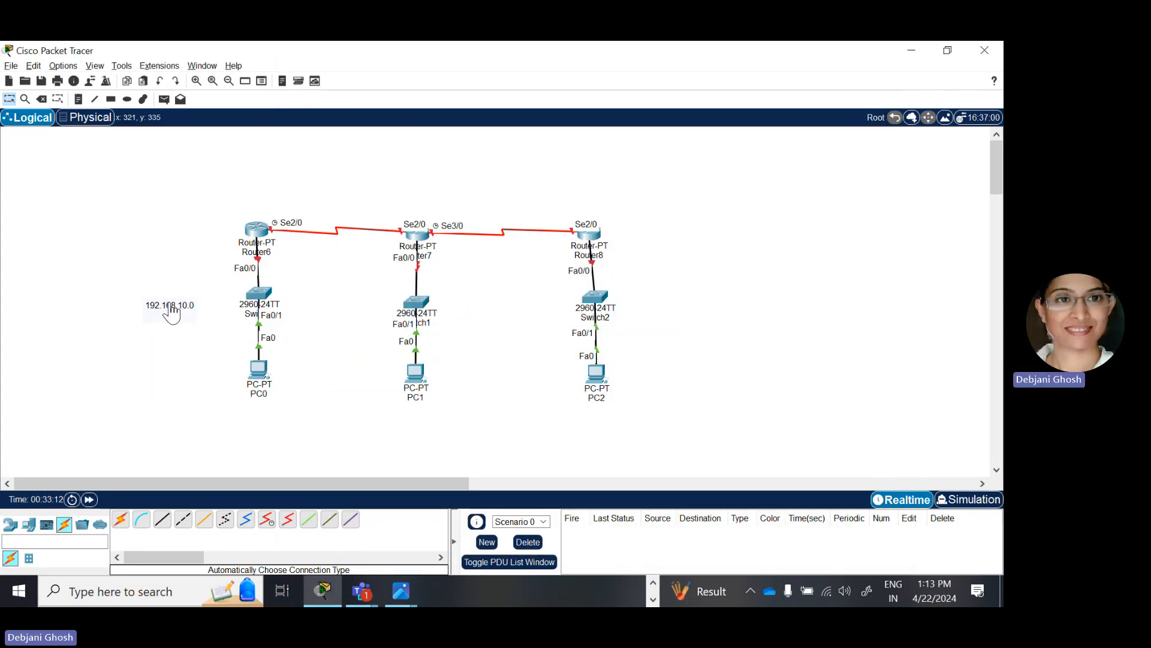
double_click(171, 307)
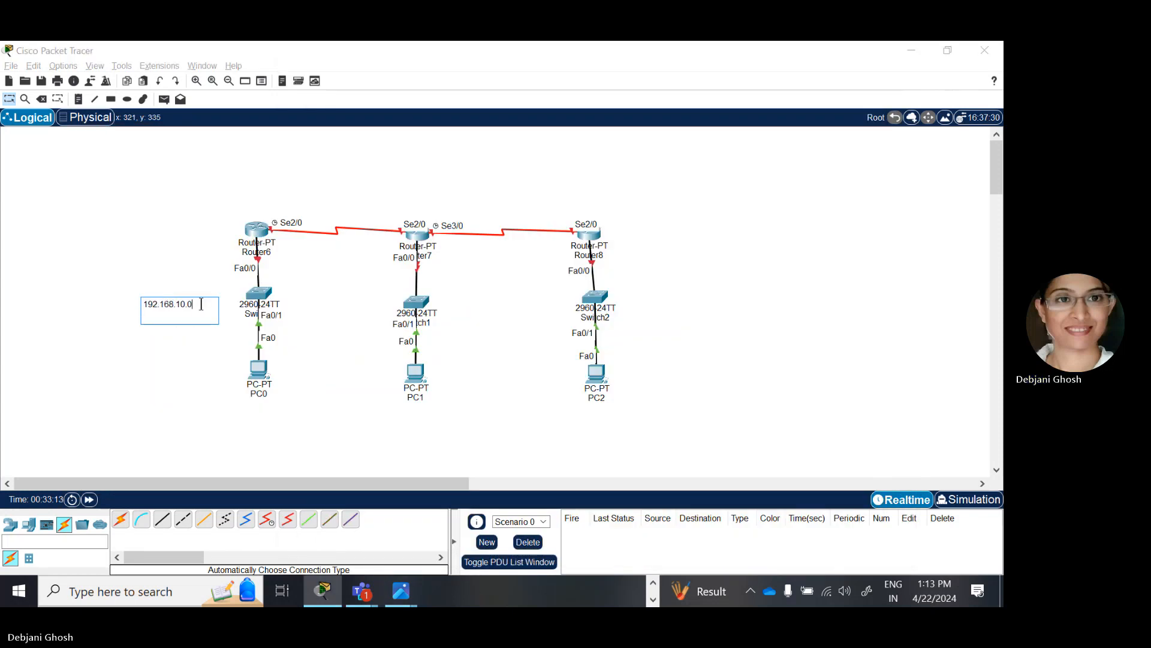
key("Return")
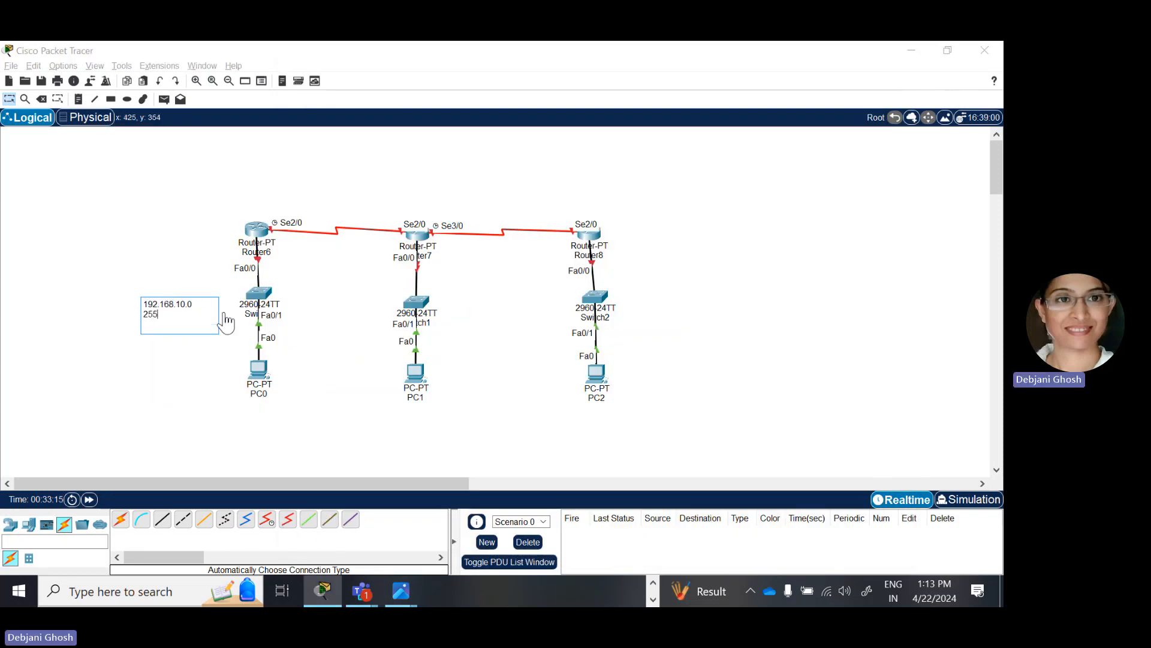
type("255.255.255.192")
Step: Copy the full text of the Switch0 note and paste it into a new note beside Switch1
left_click_drag(207, 314, 138, 299)
key("ctrl+c")
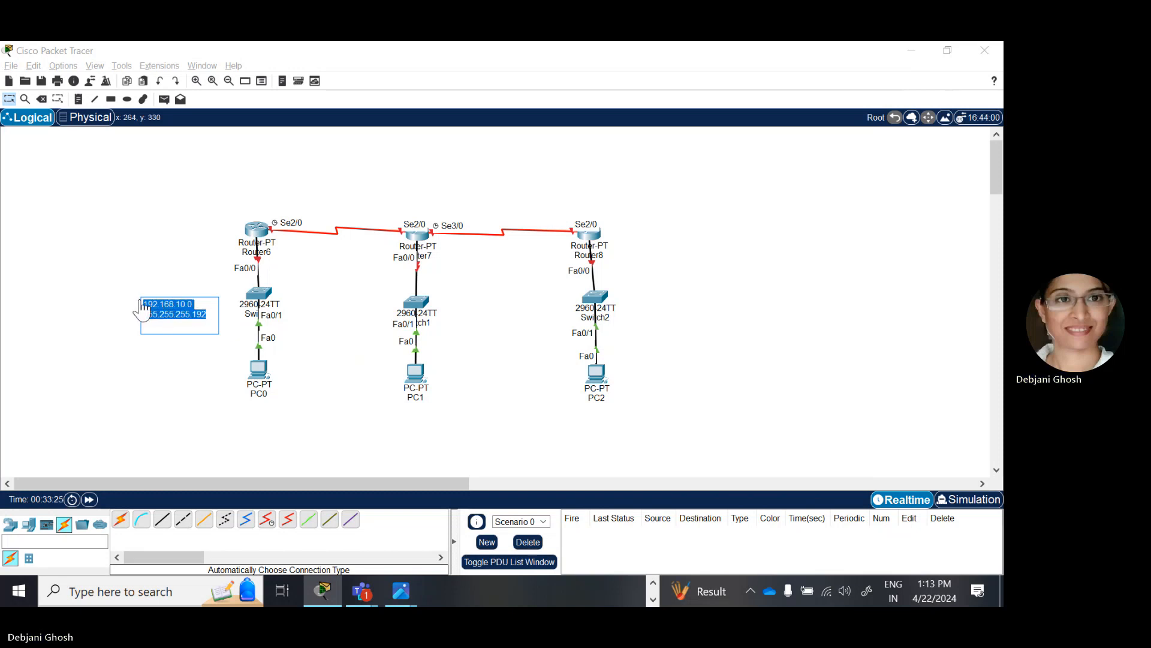
left_click(360, 306)
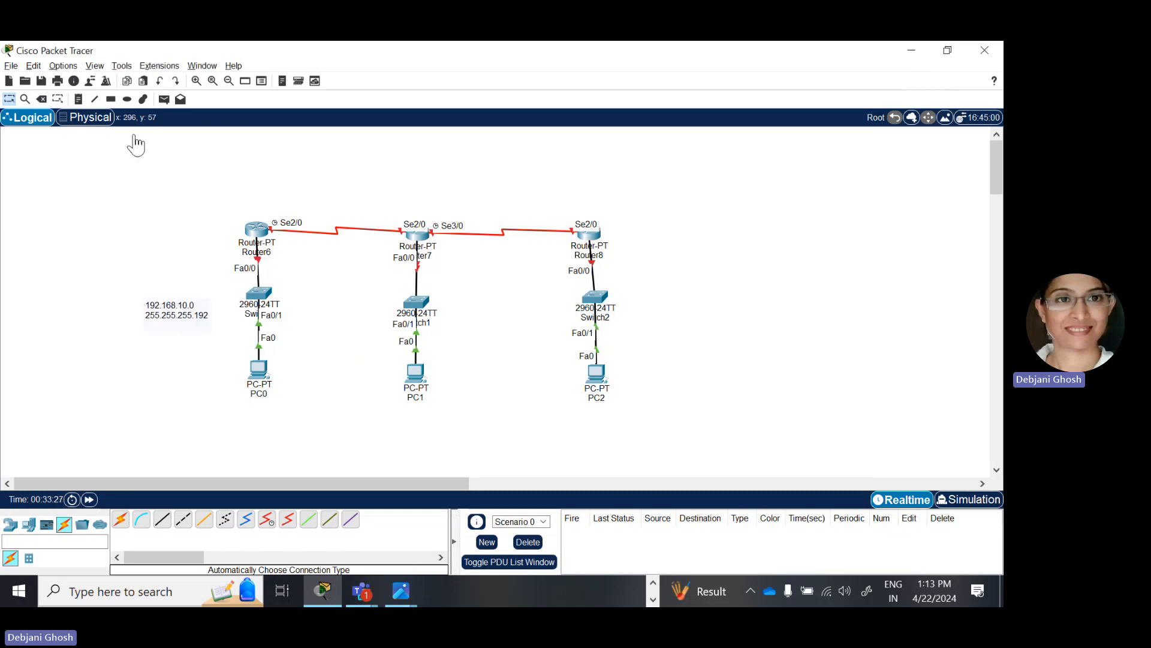
left_click(81, 102)
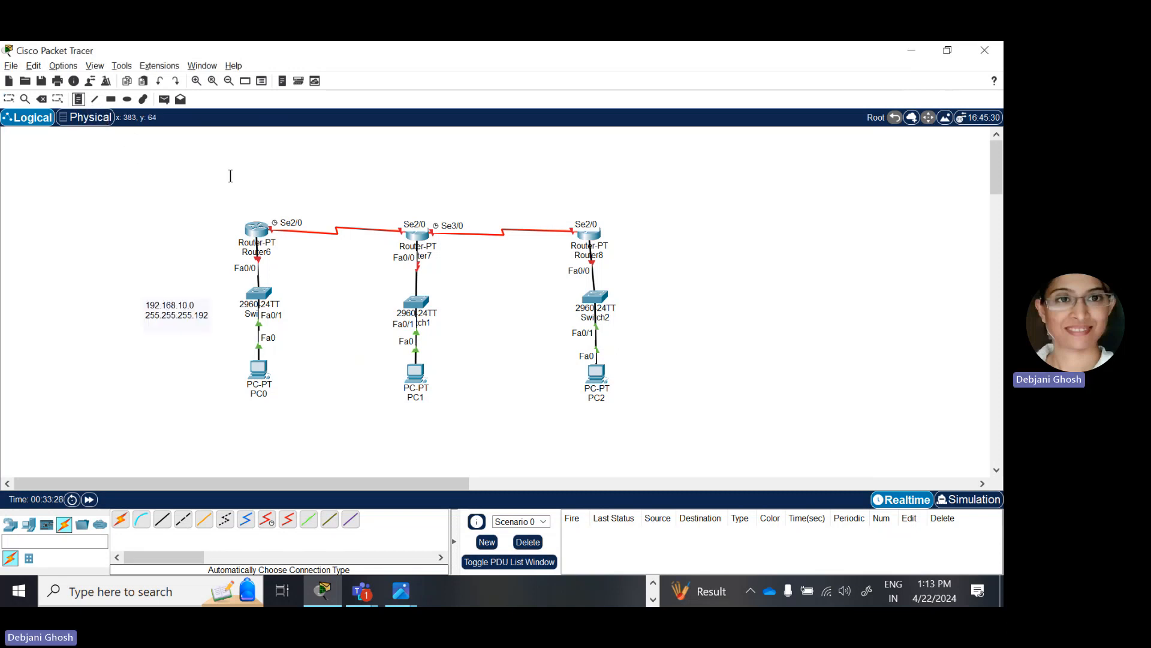
left_click(363, 303)
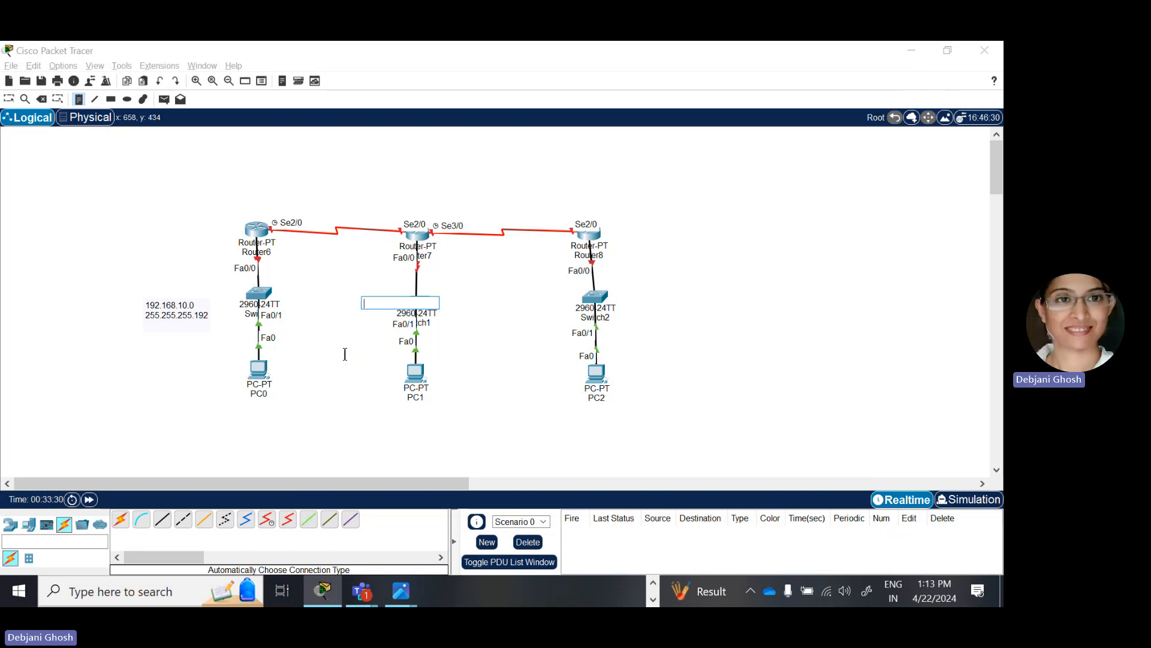
key("ctrl+v")
Step: Check the pc2 row of the addressing table and set the network address in the Switch1 note to 192.168.10.64
key("alt+Tab")
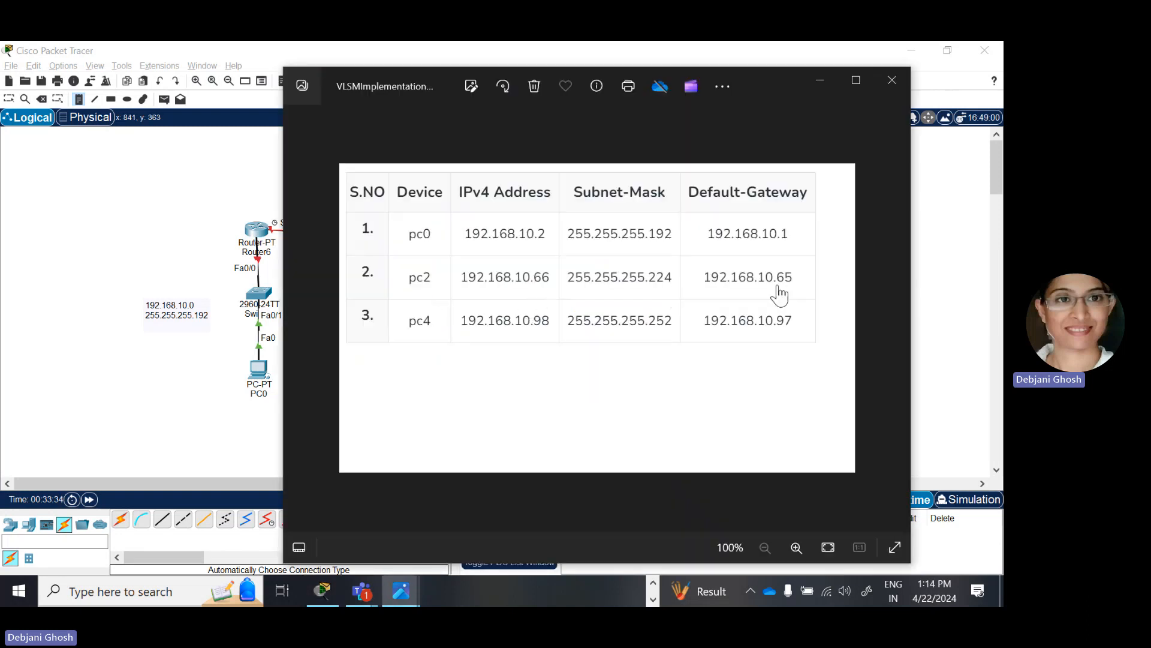
key("alt+Tab")
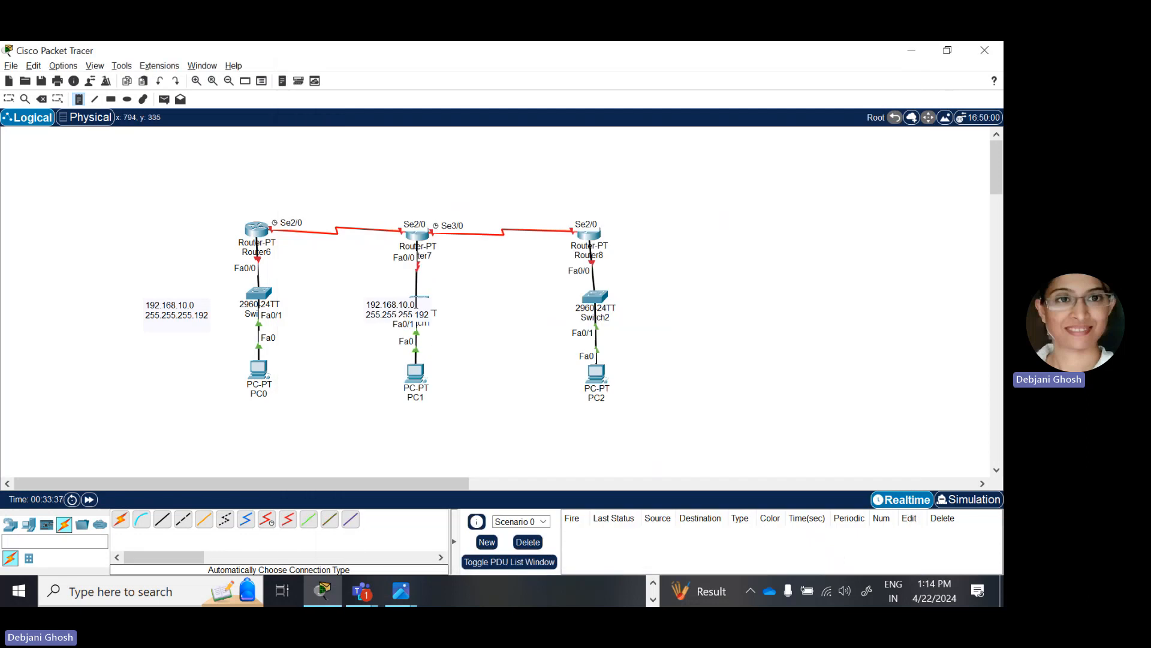
left_click(416, 303)
left_click(403, 305)
left_click(403, 305)
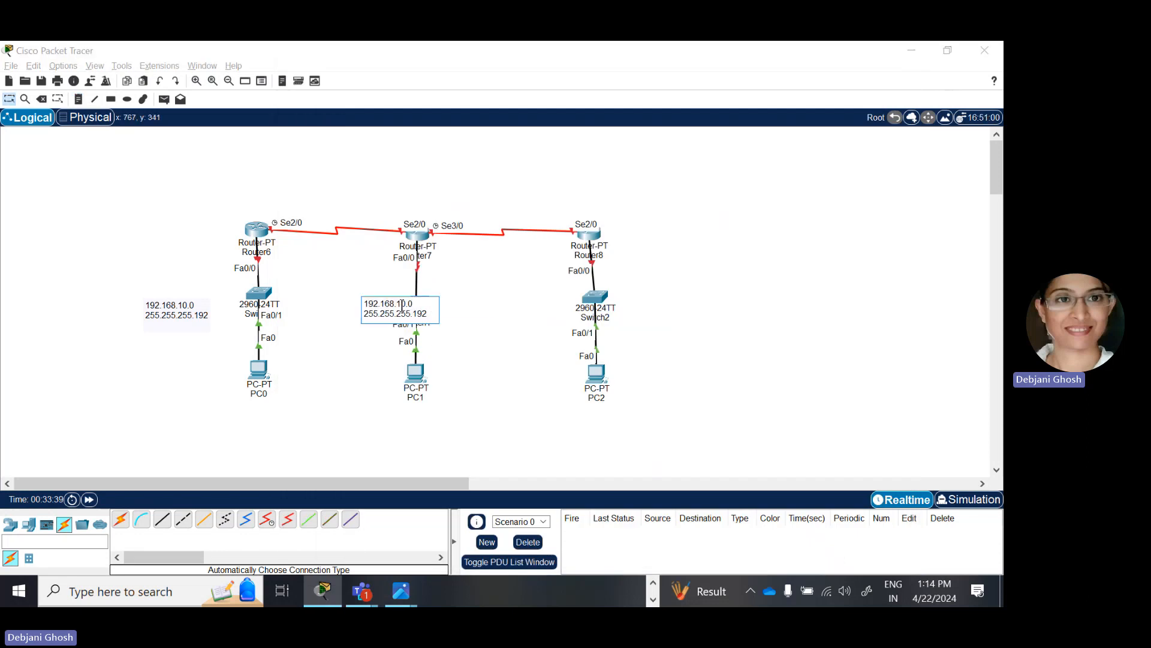
left_click(418, 304)
type("64")
Step: Set the subnet mask in the Switch1 note to 255.255.255.224 and move the note clear of the switch
key("alt+Tab")
key("alt+Tab")
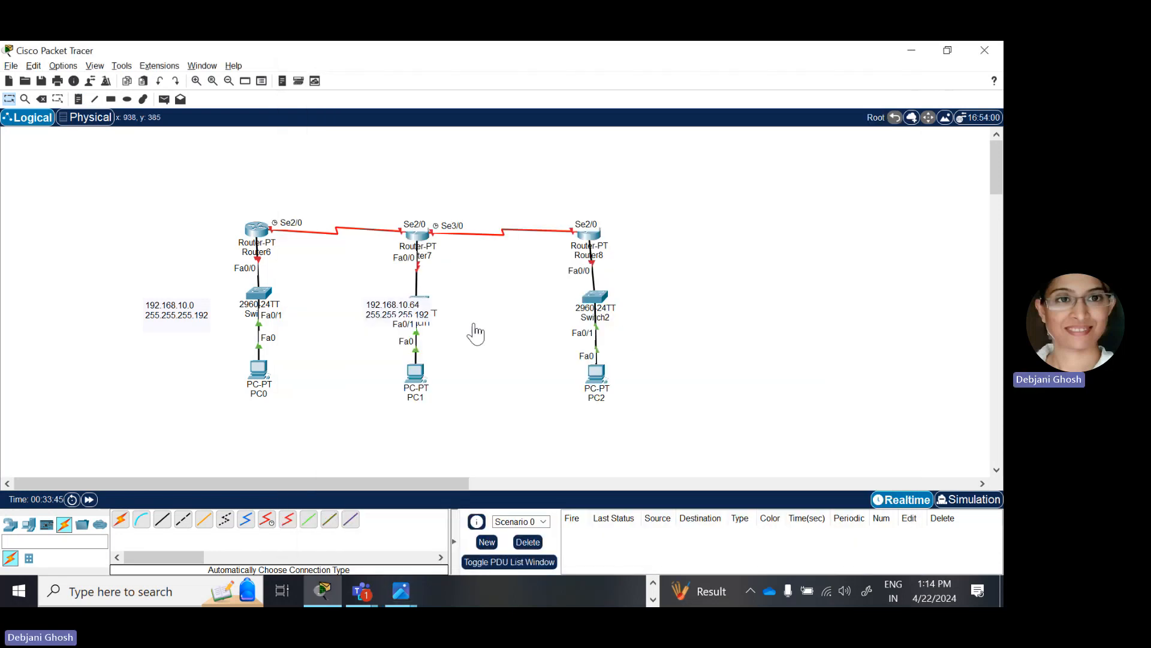
left_click(424, 312)
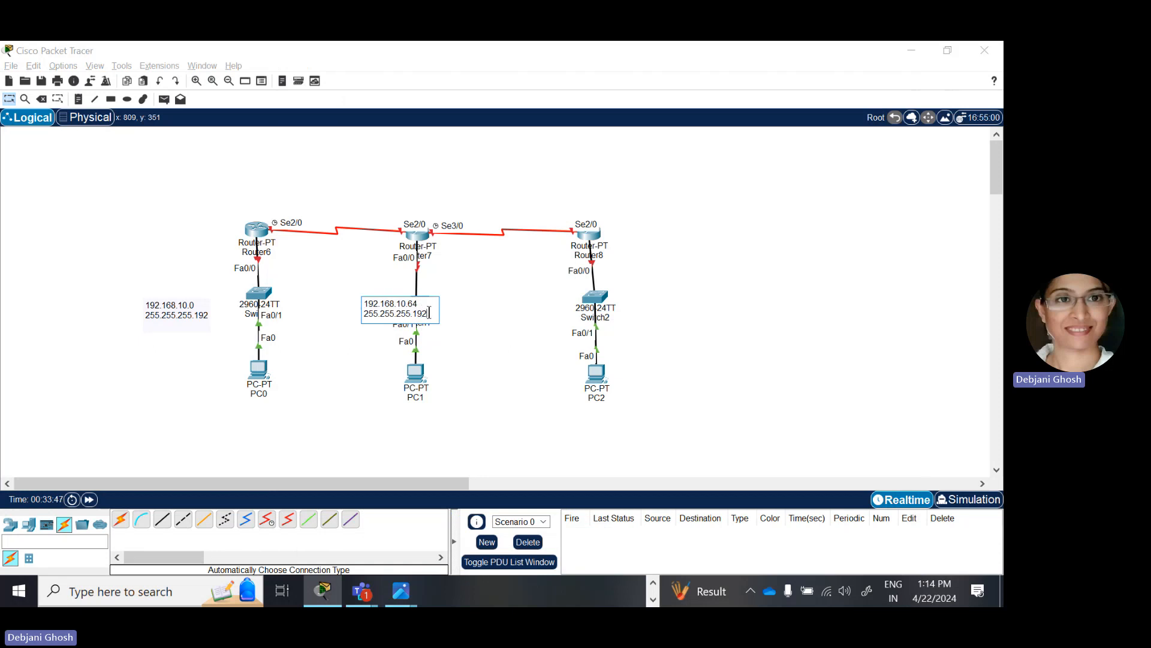
type("224")
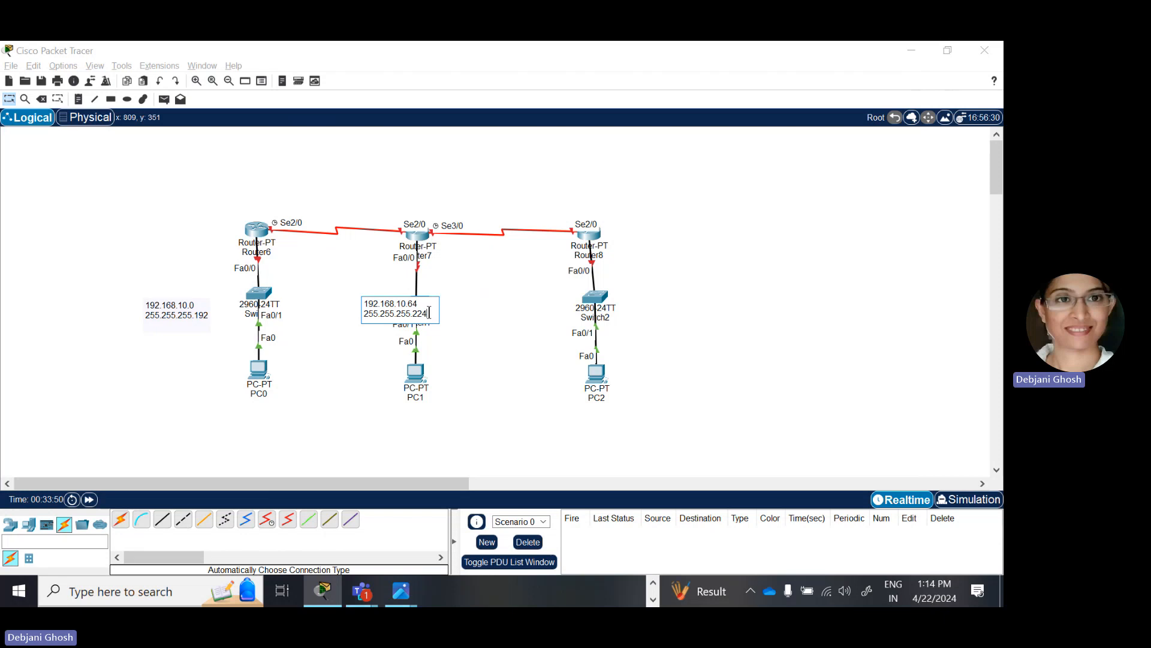
key("Escape")
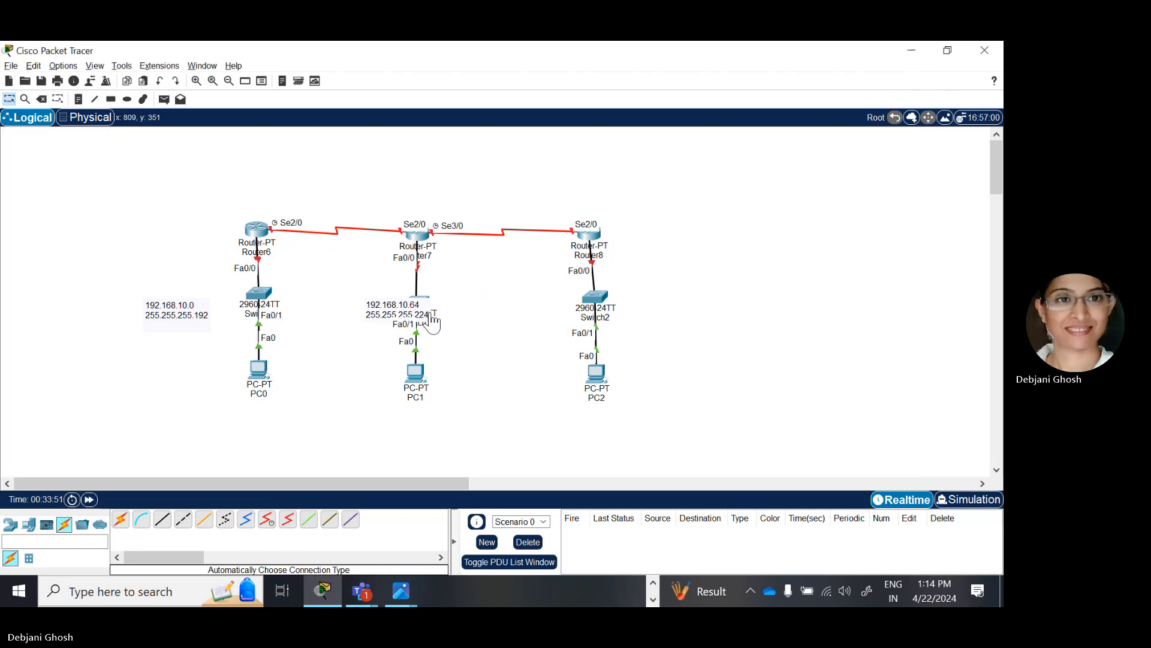
left_click_drag(385, 306, 349, 304)
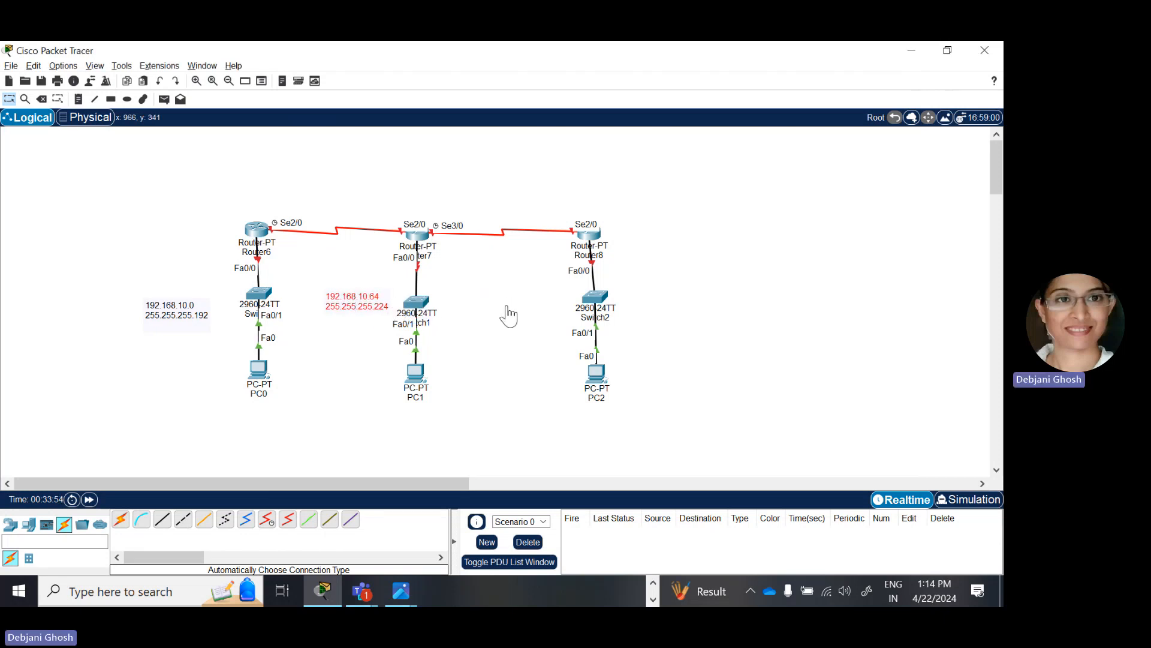
Step: Copy the text of the Switch1 note and paste it into a new note beside Switch2, checking the pc4 row of the addressing table
double_click(368, 305)
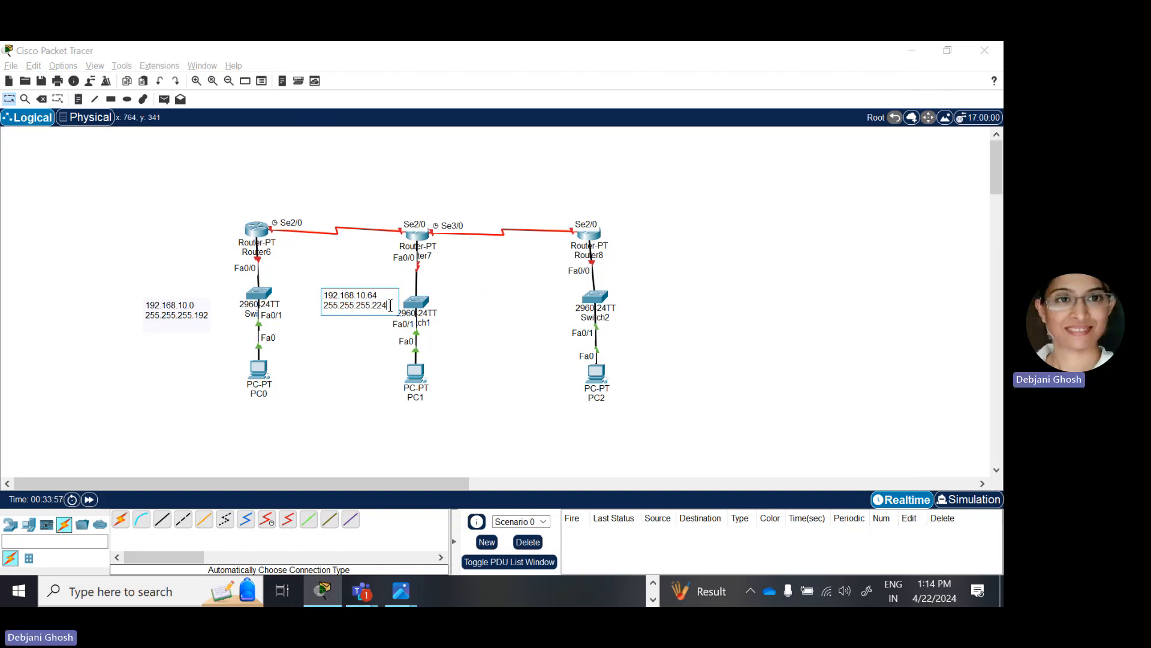
key("ctrl+a")
key("ctrl+c")
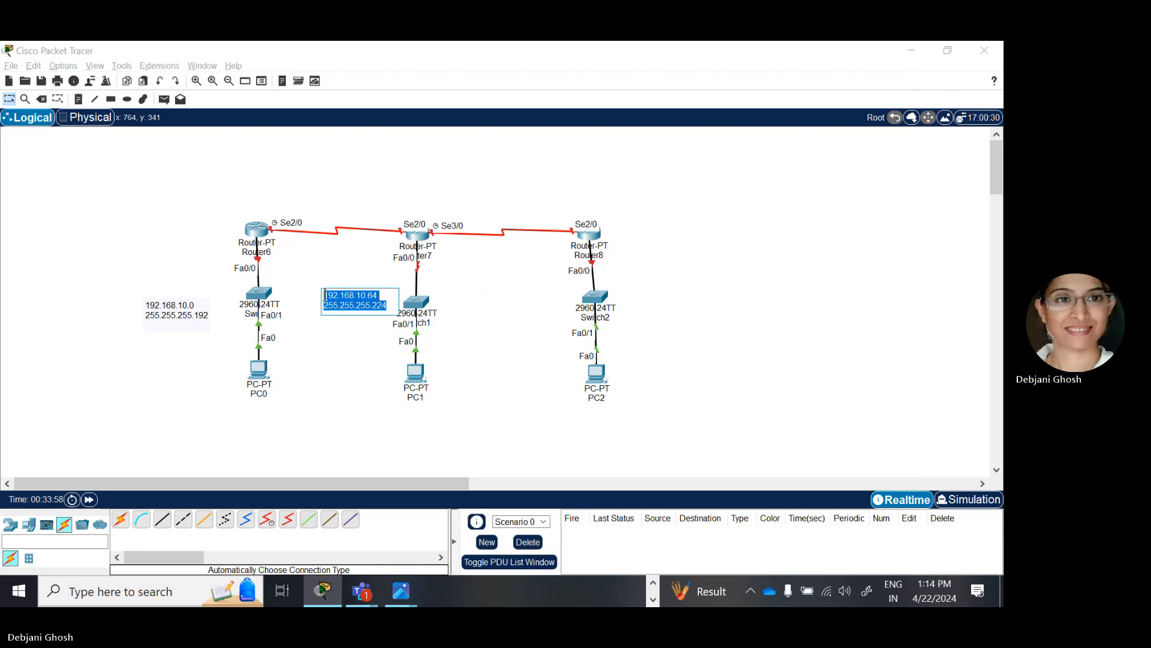
left_click(542, 307)
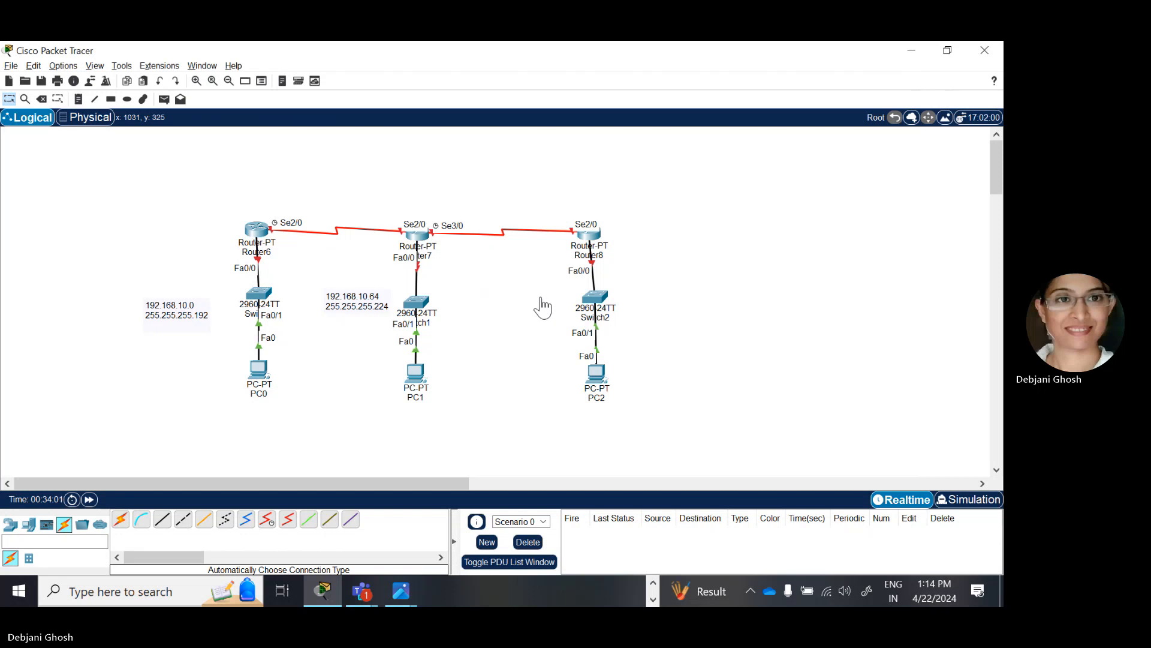
left_click(78, 99)
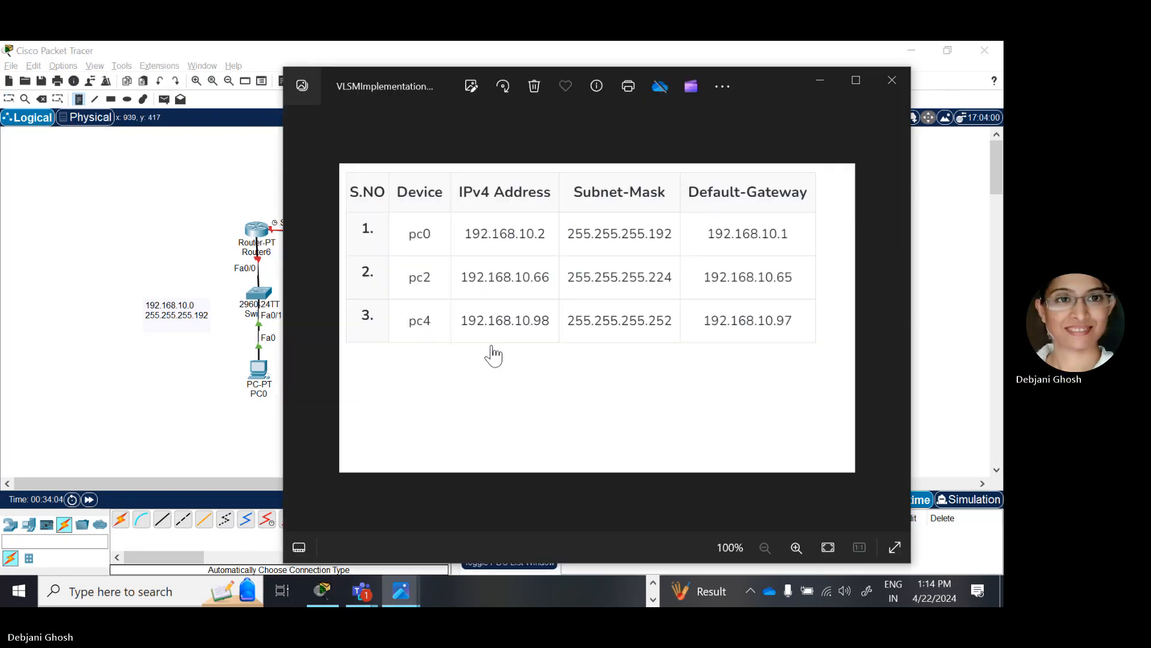
key("alt+Tab")
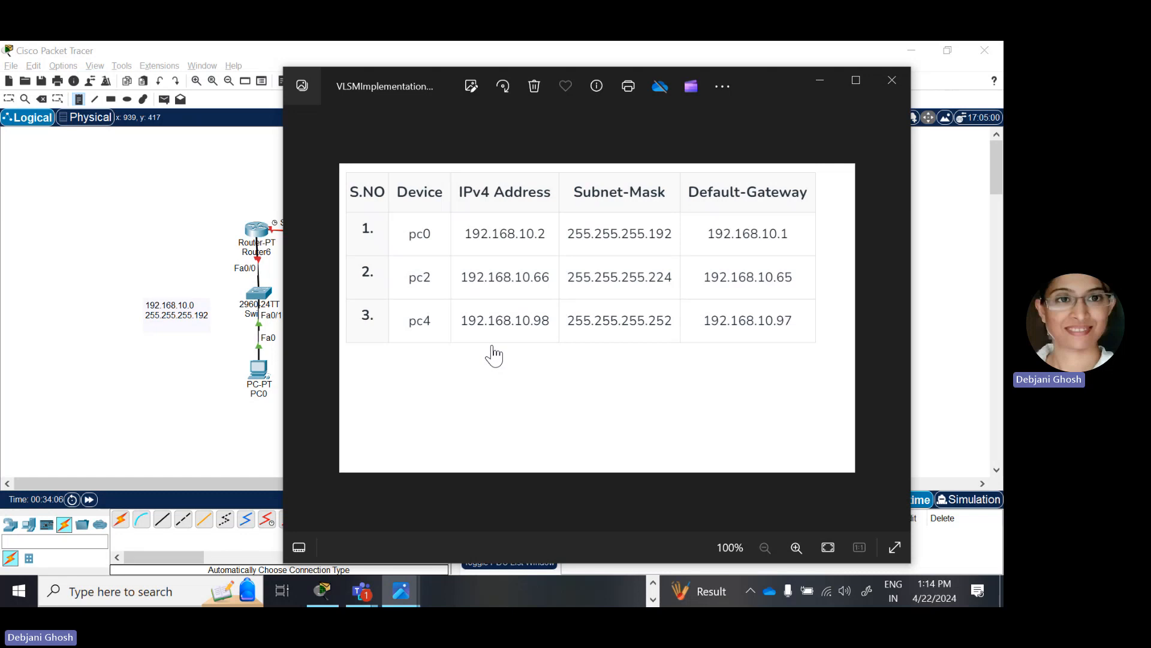
key("alt+Tab")
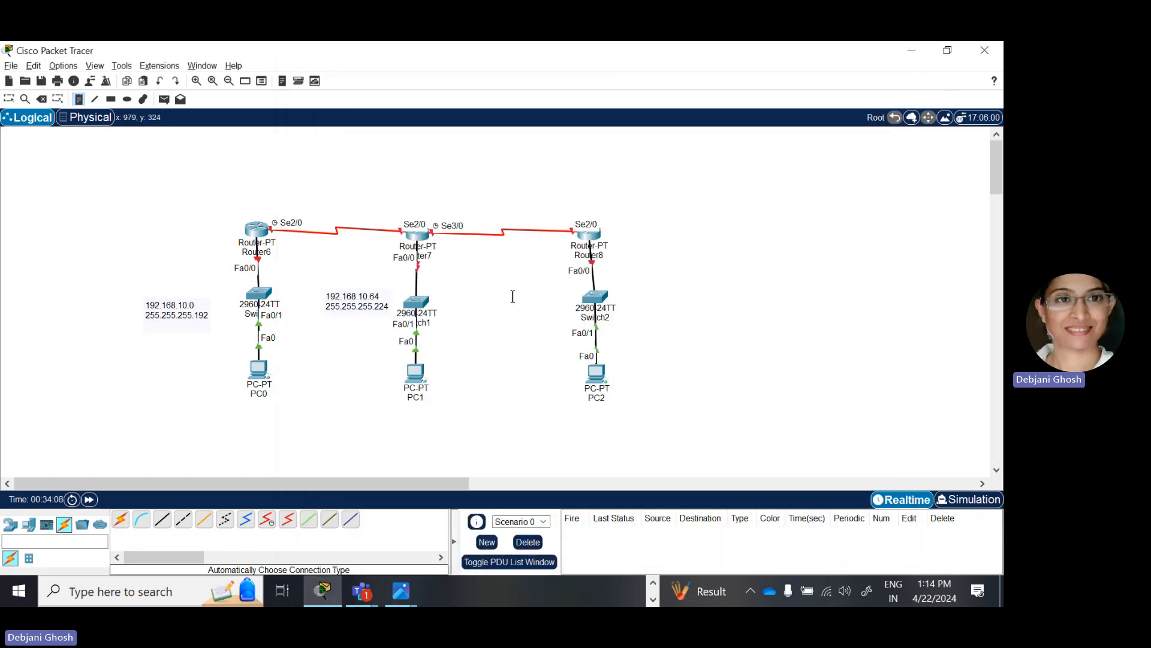
left_click(513, 296)
type("19")
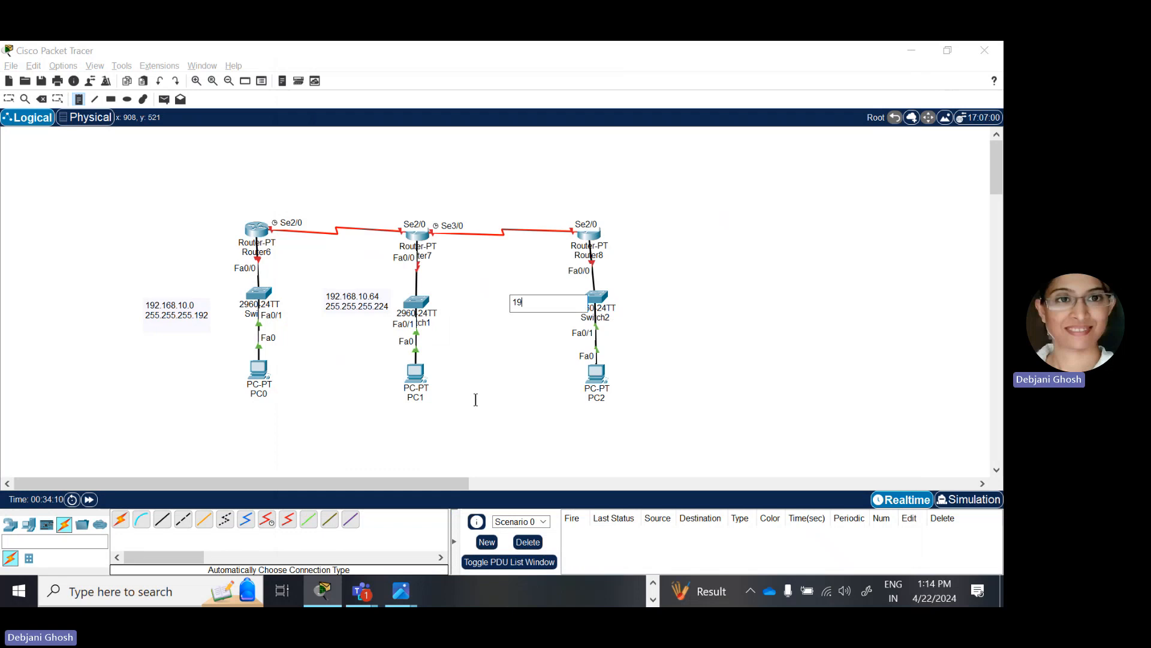
key("BackSpace")
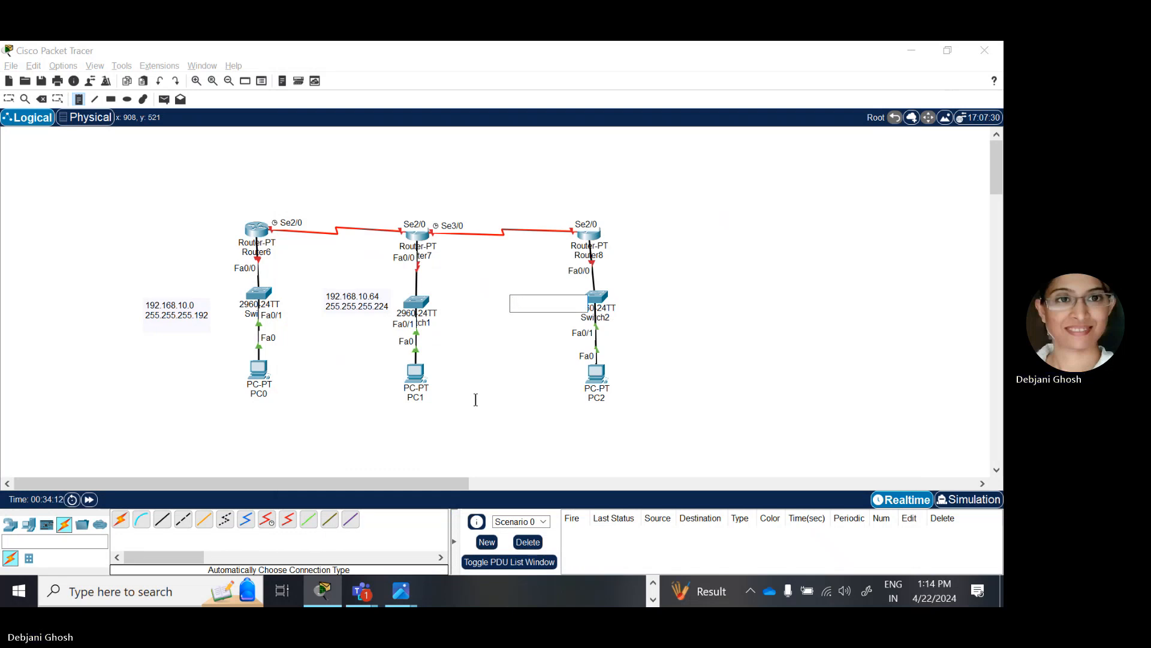
key("ctrl+v")
key("Up")
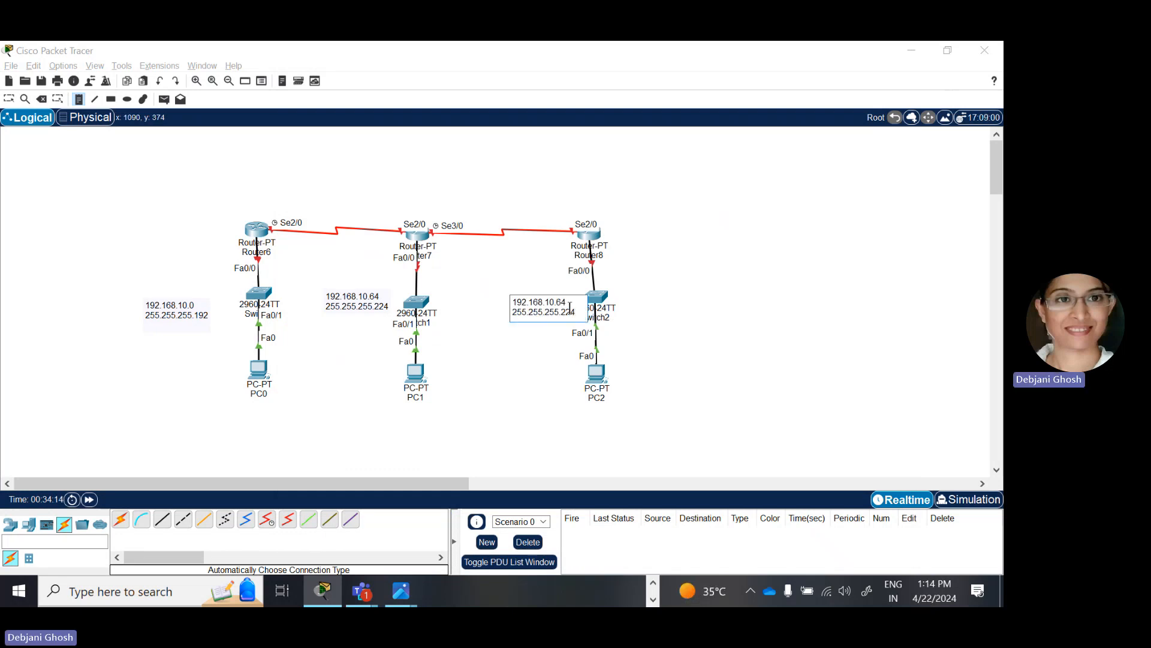
Step: Set the network address in the Switch2 note to 192.168.10.96, checking it against the pc4 row of the addressing table
type("96")
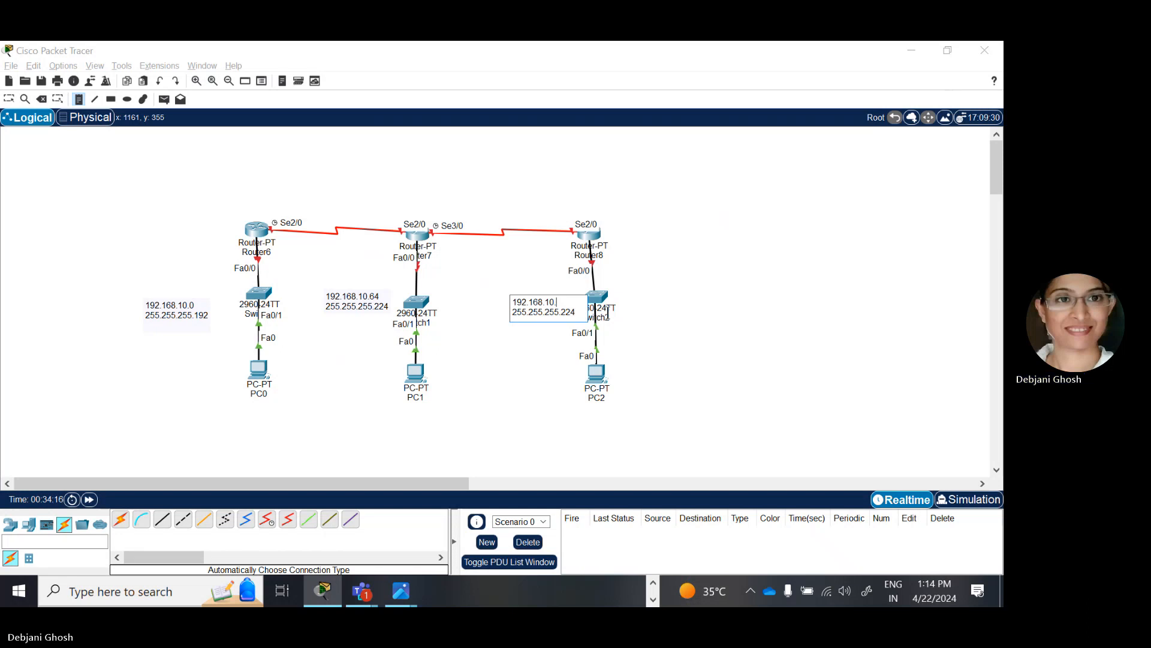
key("alt+Tab")
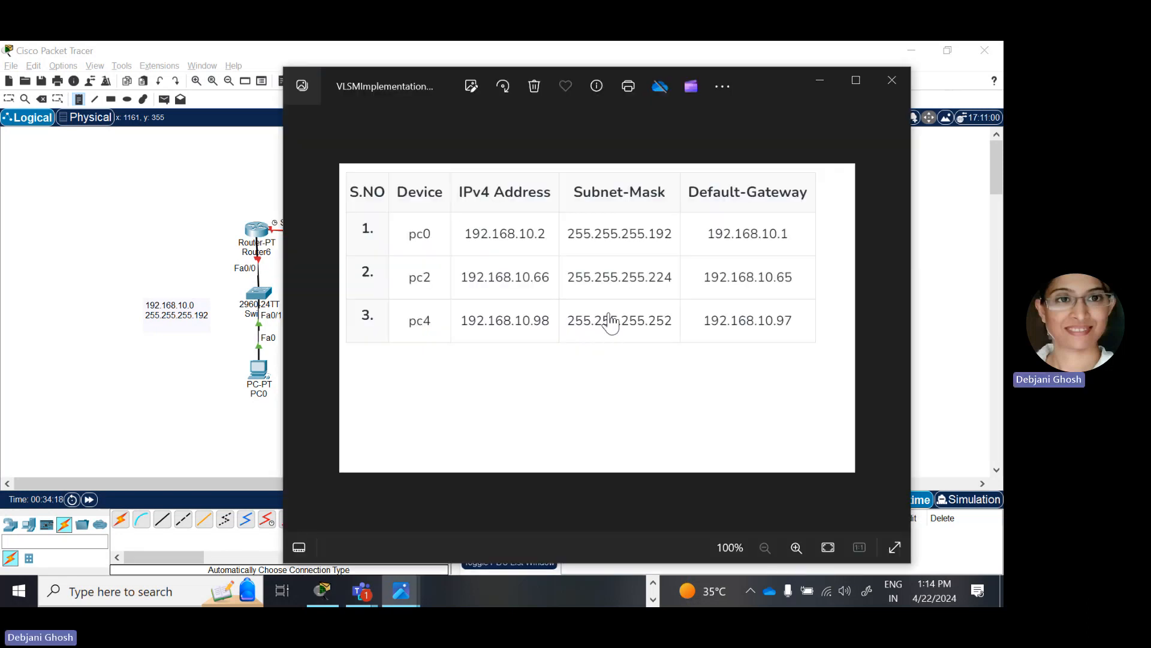
key("alt+Tab")
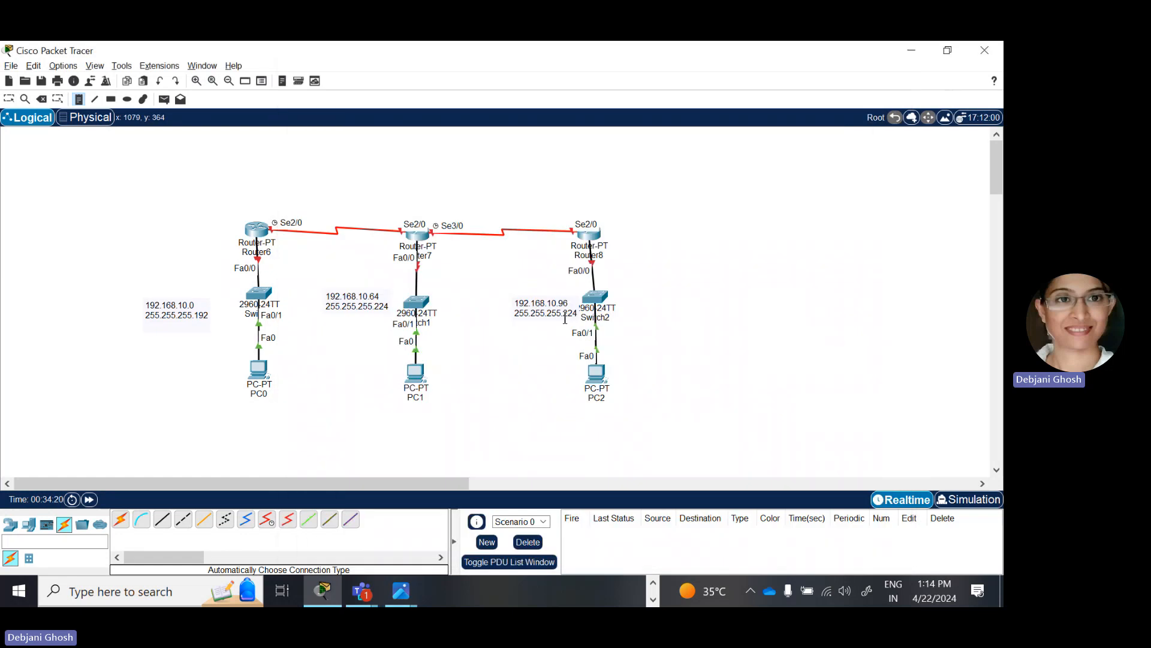
Step: Check the pc4 subnet mask in the addressing table and set the mask in the Switch2 note to 255.255.255.252
key("alt+Tab")
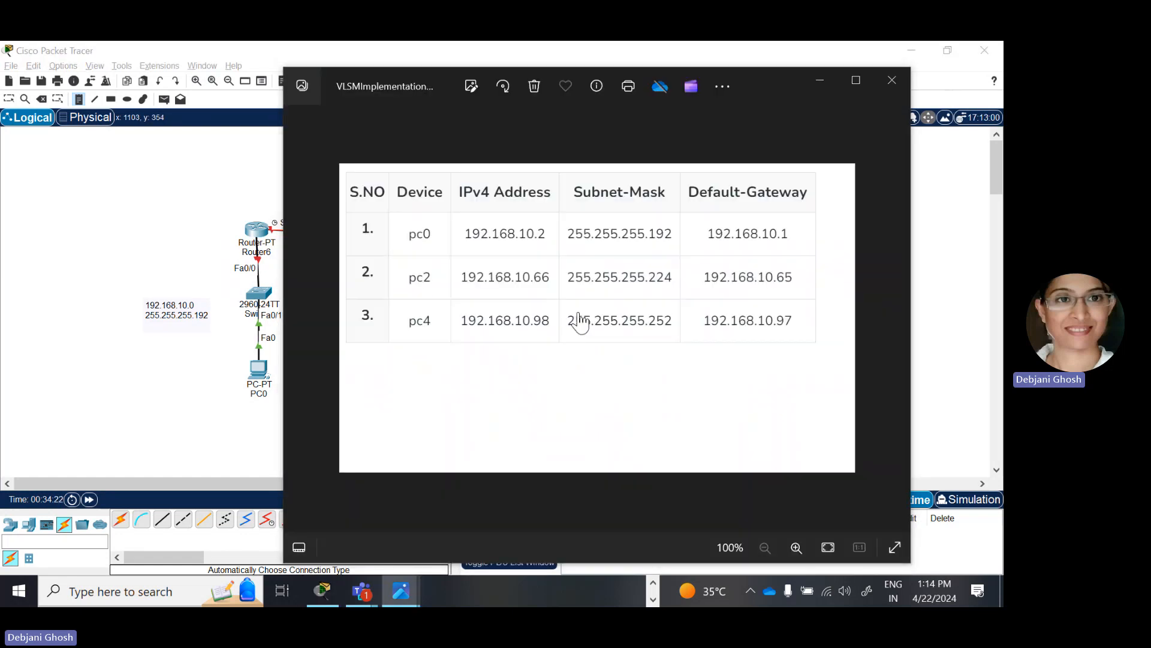
key("alt+Tab")
left_click(564, 318)
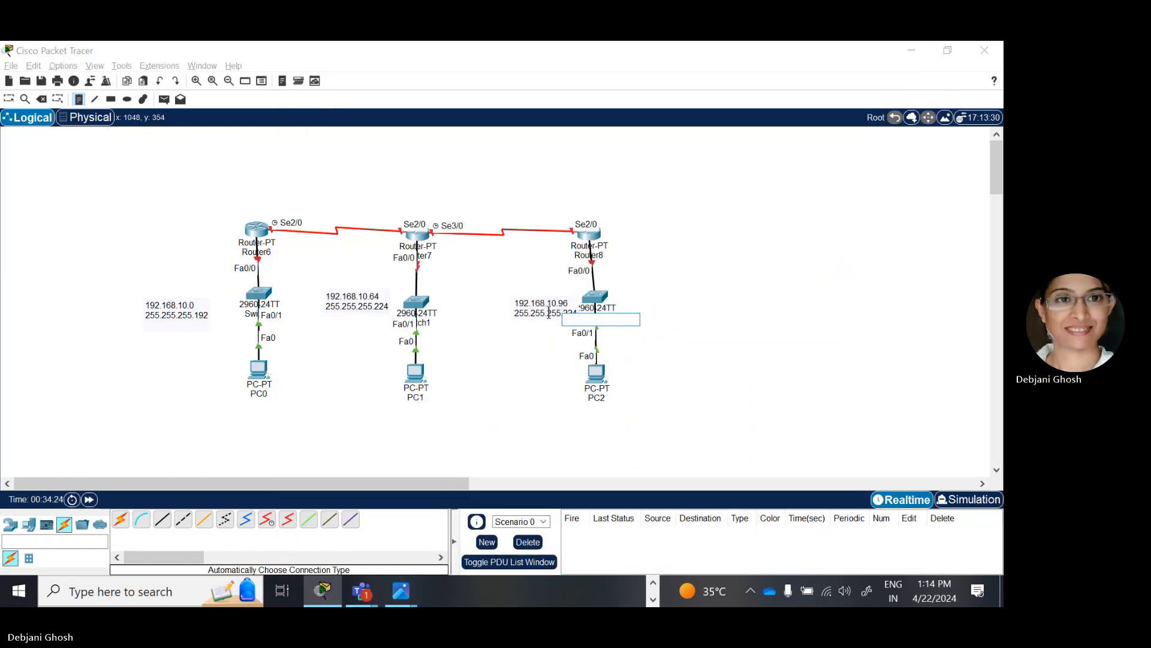
left_click(549, 314)
double_click(548, 315)
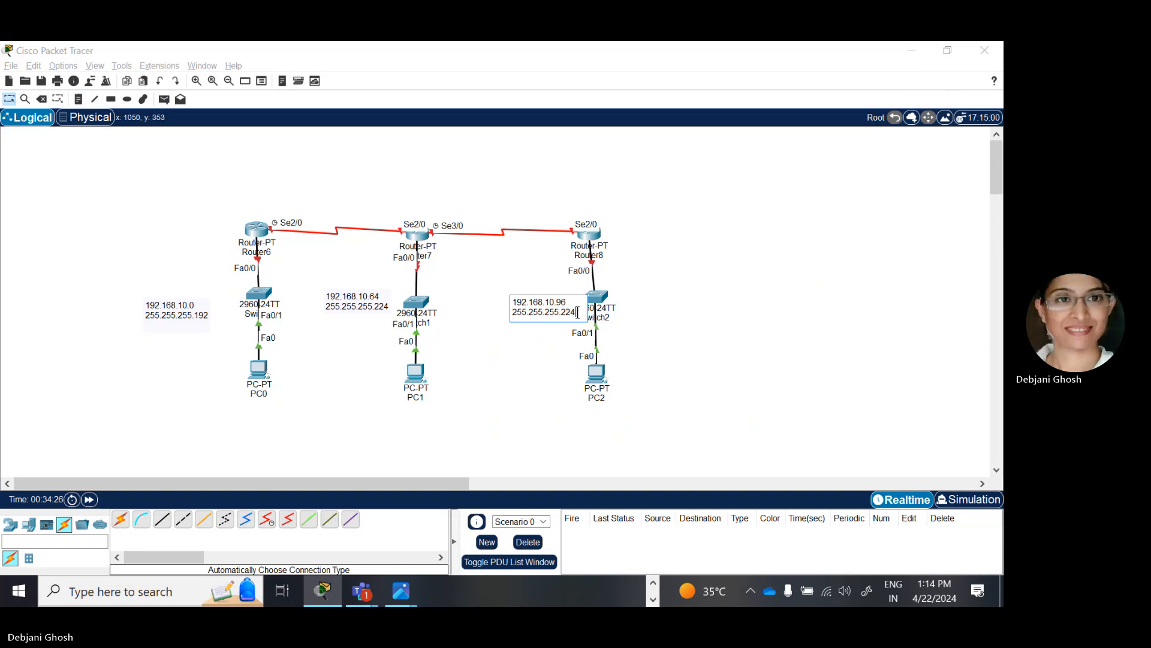
key("BackSpace")
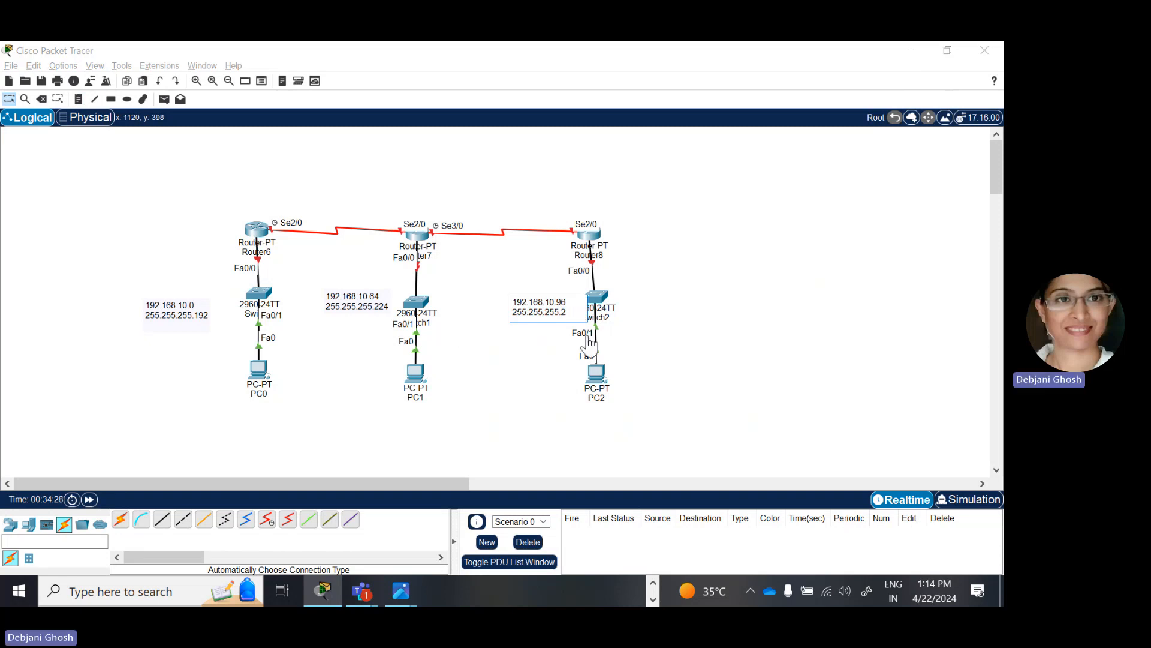
type("52")
Step: Review the addressing table, minimize it, and examine the serial link addresses in the VLSMNetwork.png topology image
key("alt+Tab")
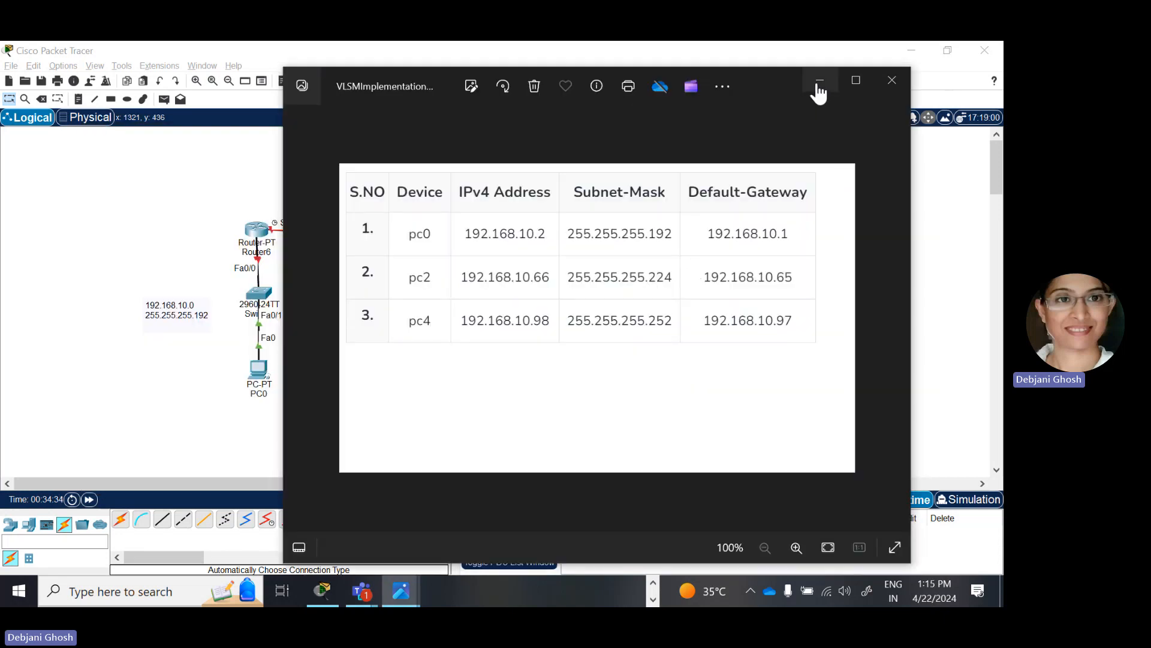
key("alt+Tab")
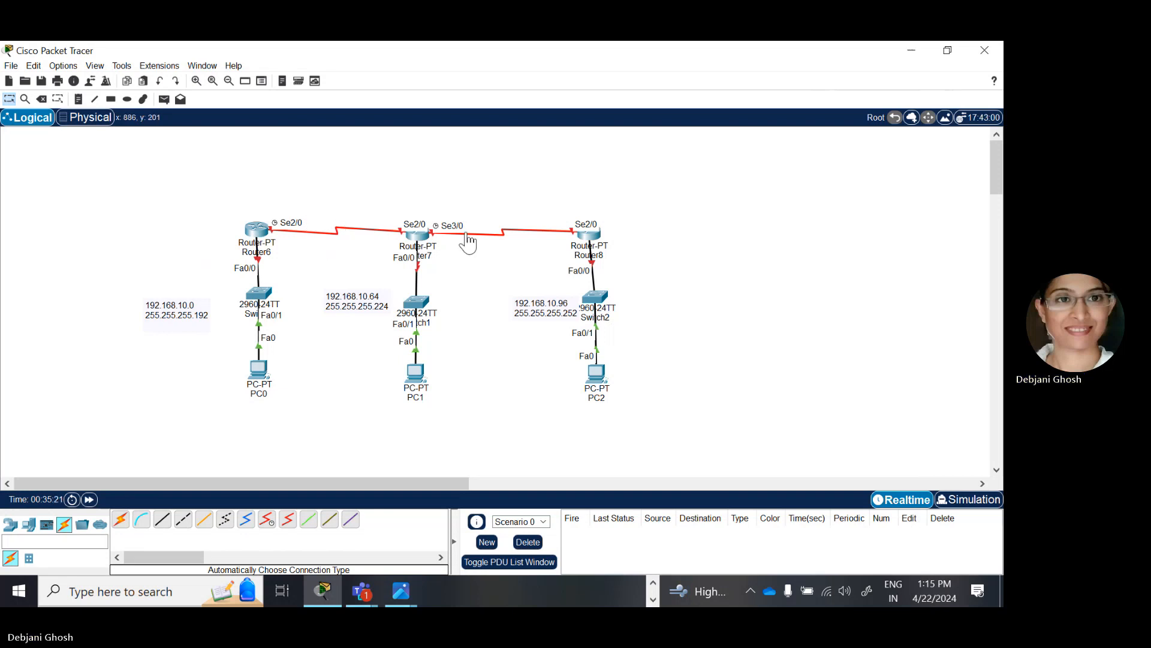
key("alt+Tab")
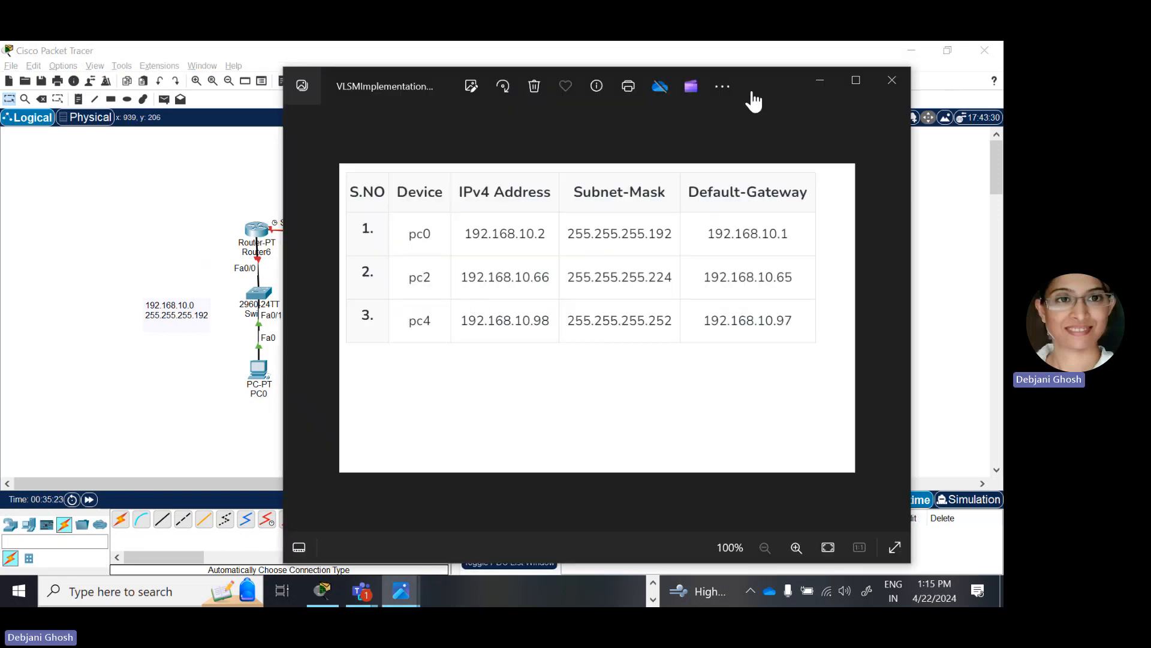
left_click(821, 85)
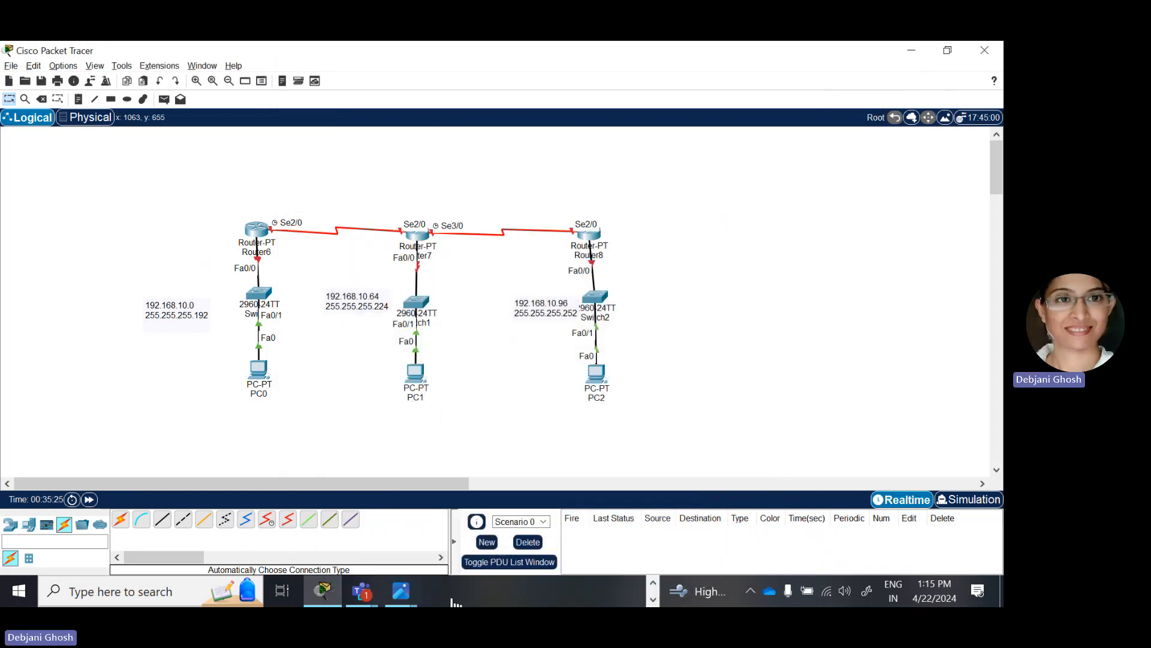
left_click(401, 590)
left_click(382, 498)
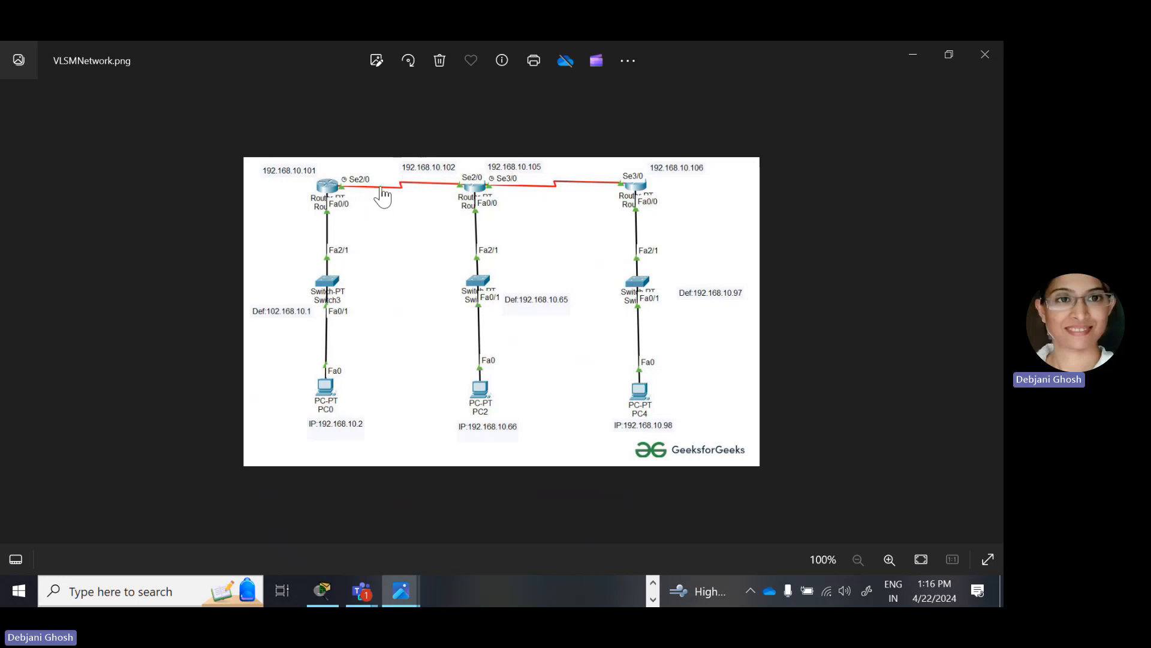
key("alt+Tab")
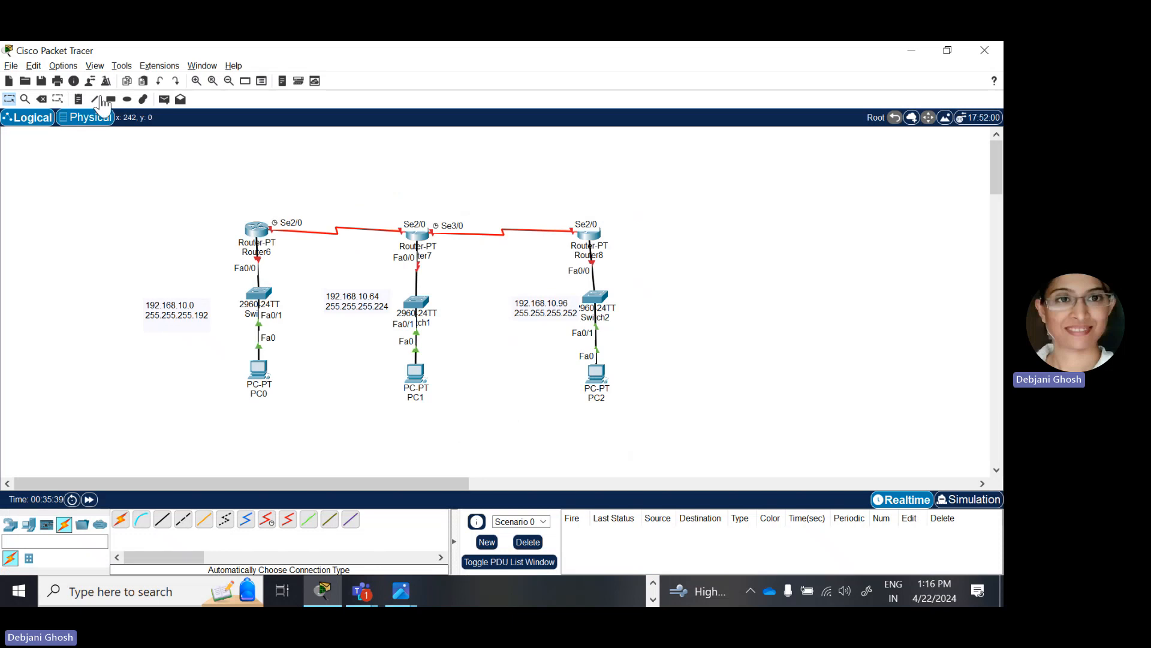
Step: Paste the copied note text into a new note above the Router6–Router7 link and set its network address to 192.168.10.100
left_click(79, 100)
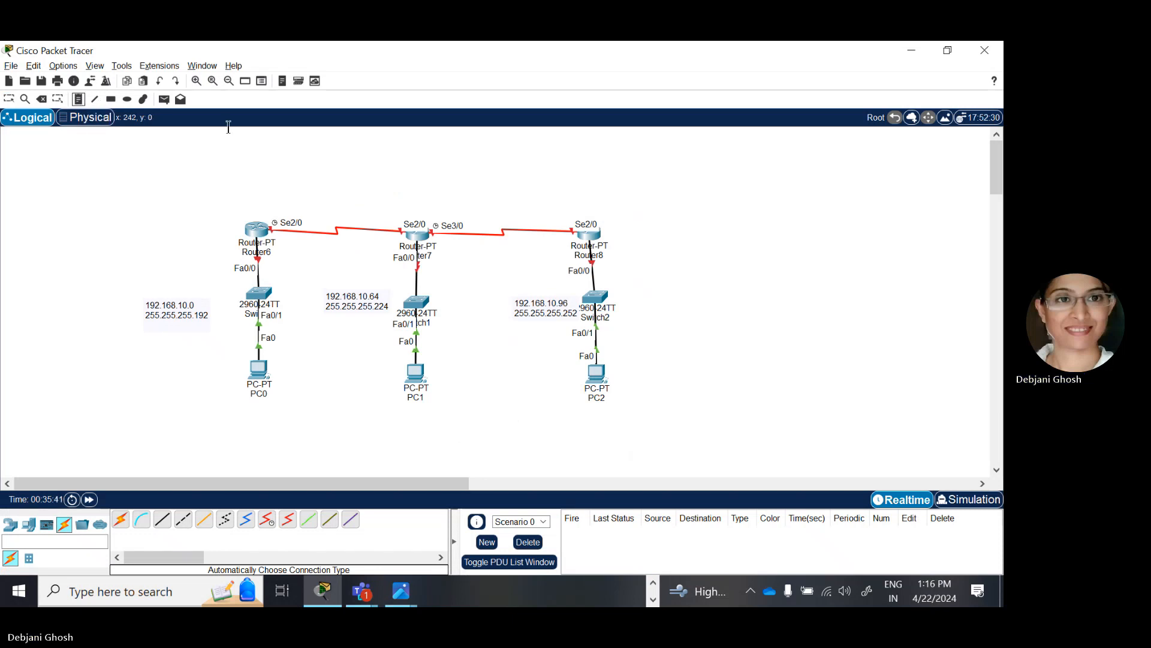
left_click(320, 209)
key("ctrl+v")
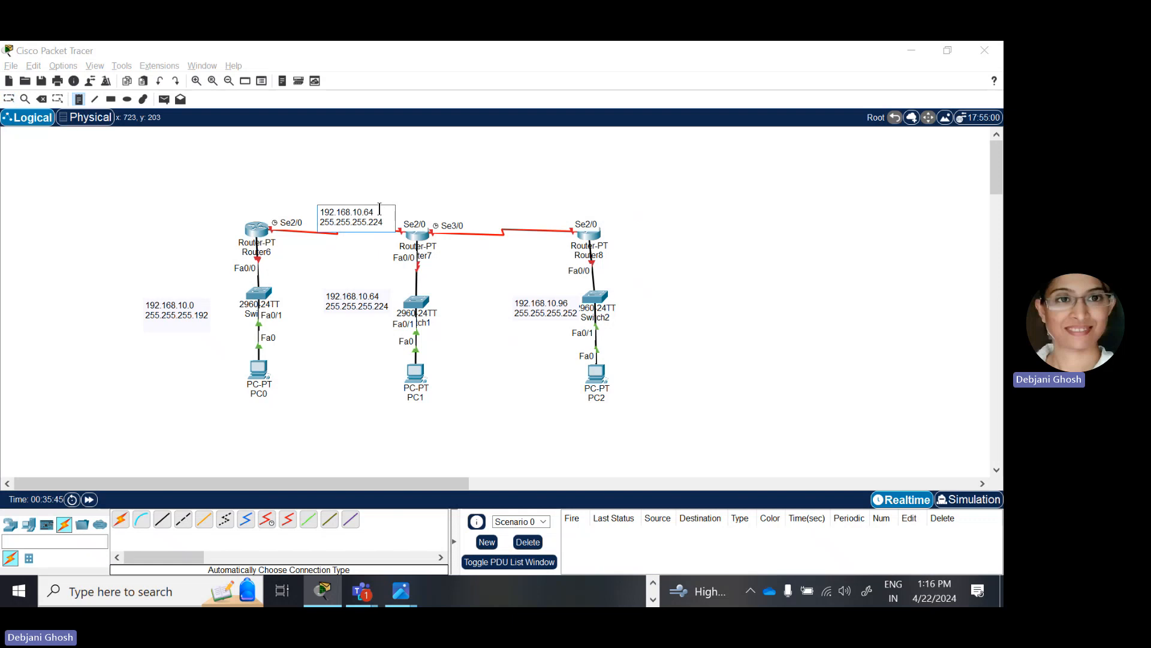
key("BackSpace")
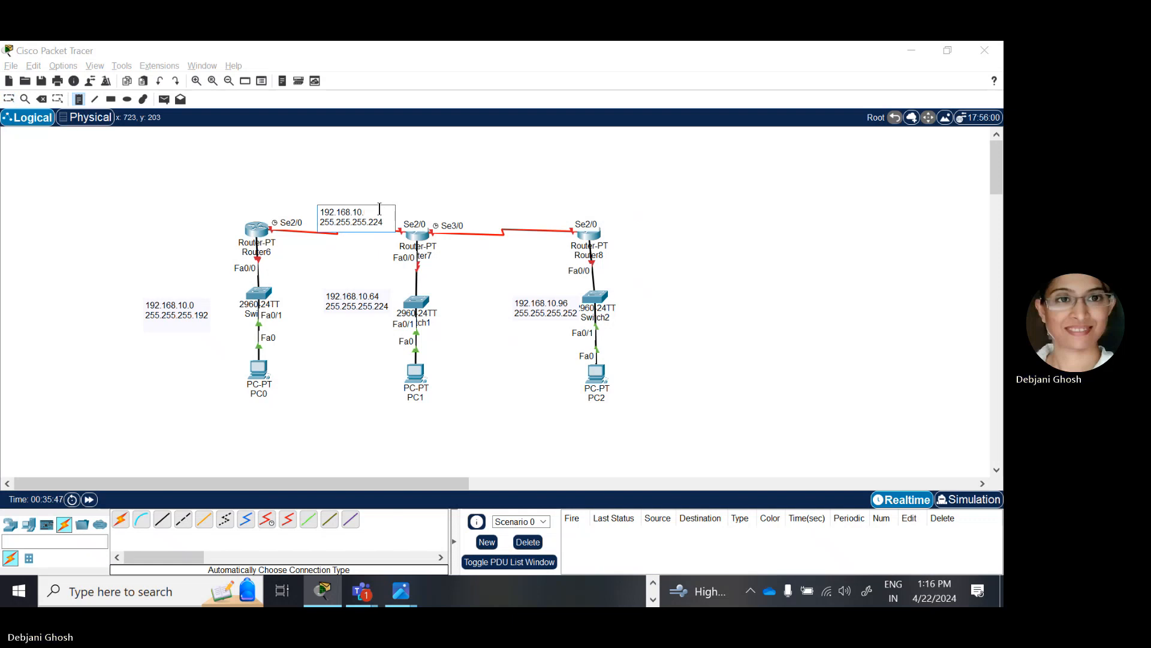
type("100")
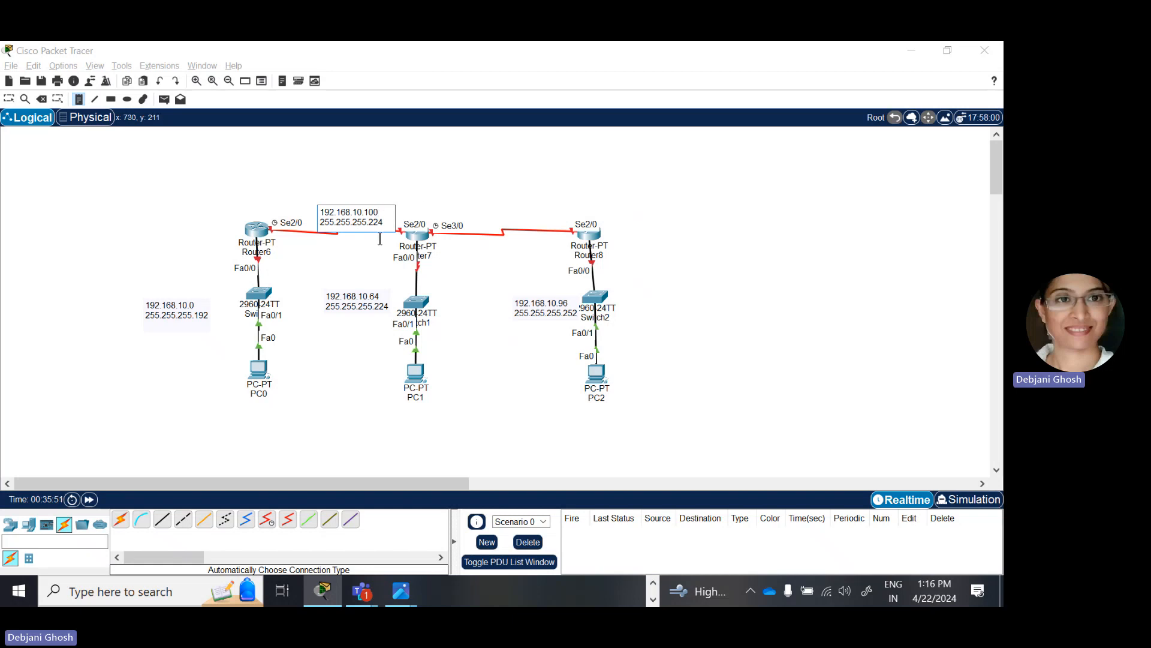
Step: Copy the full text of the Router6–Router7 note and paste it into a new note above the Router7–Router8 link
left_click_drag(388, 221, 316, 214)
key("ctrl+c")
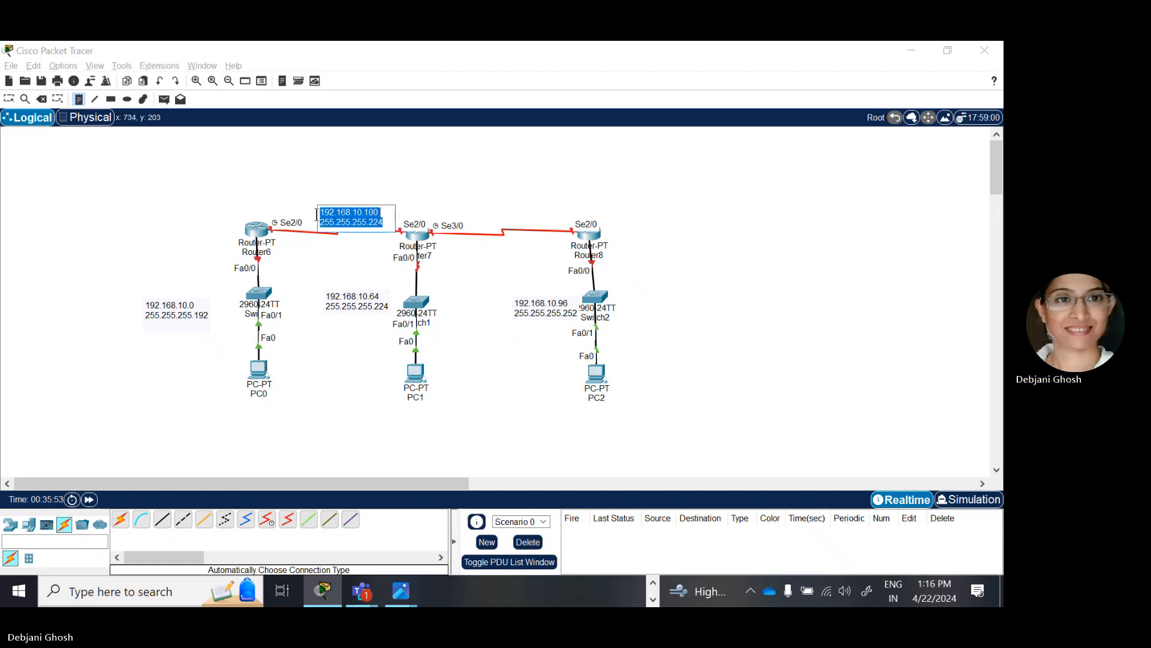
left_click(474, 213)
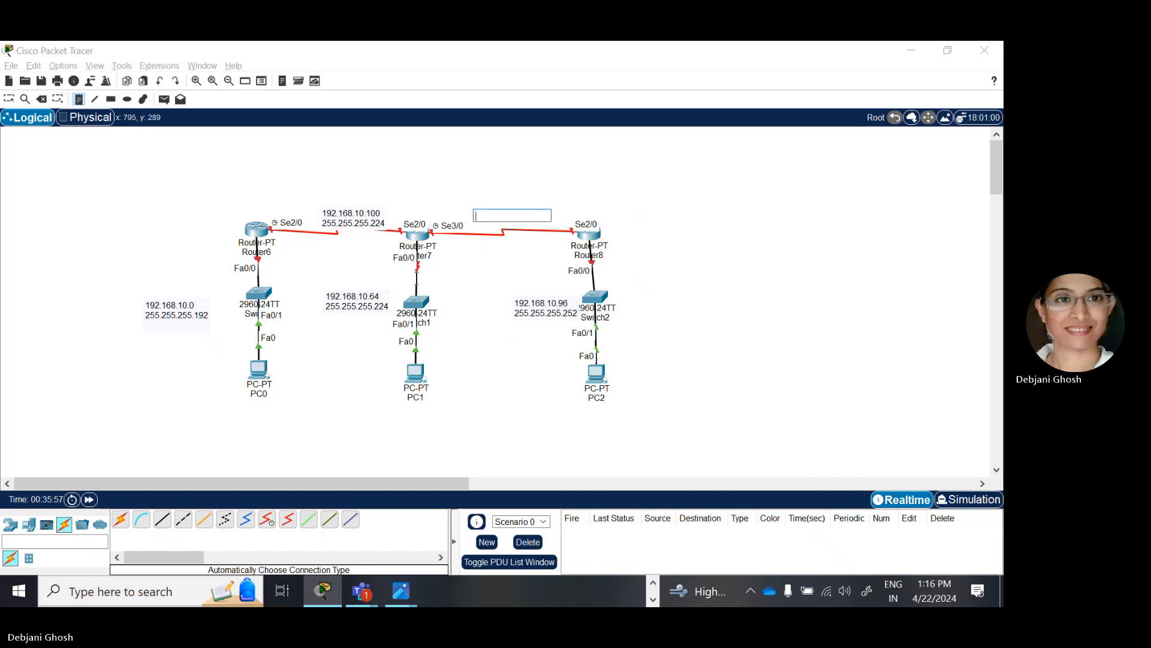
key("ctrl+v")
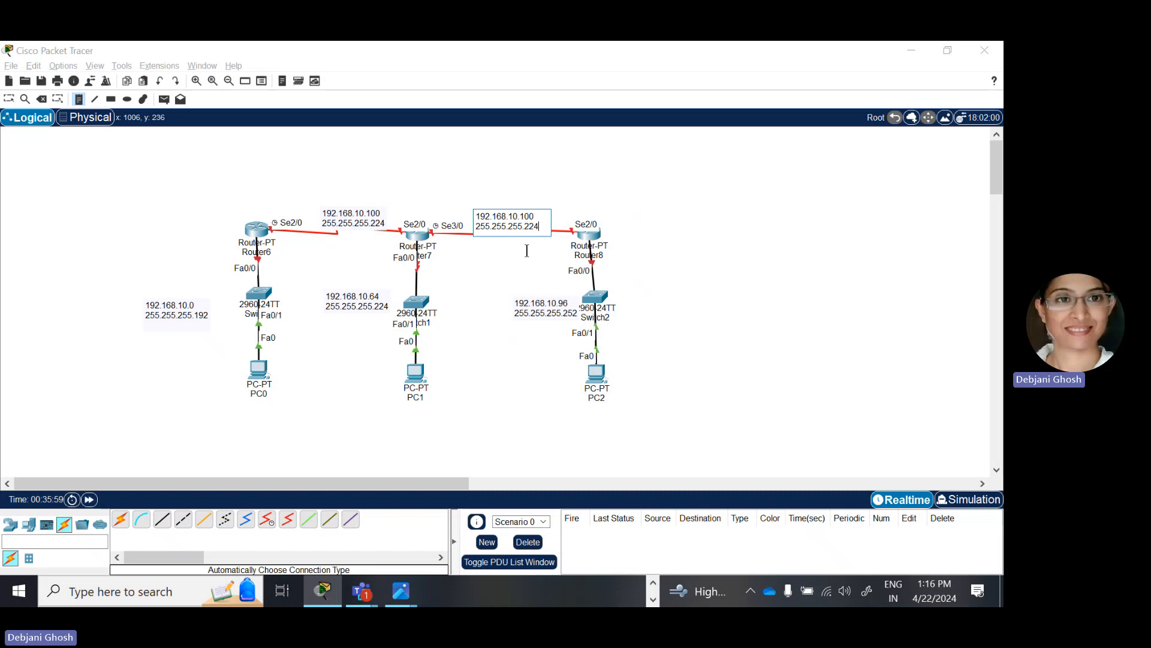
Step: Check the Router7–Router8 link addresses in the topology image and set the network address in that link's note to 192.168.10.104
key("alt+Tab")
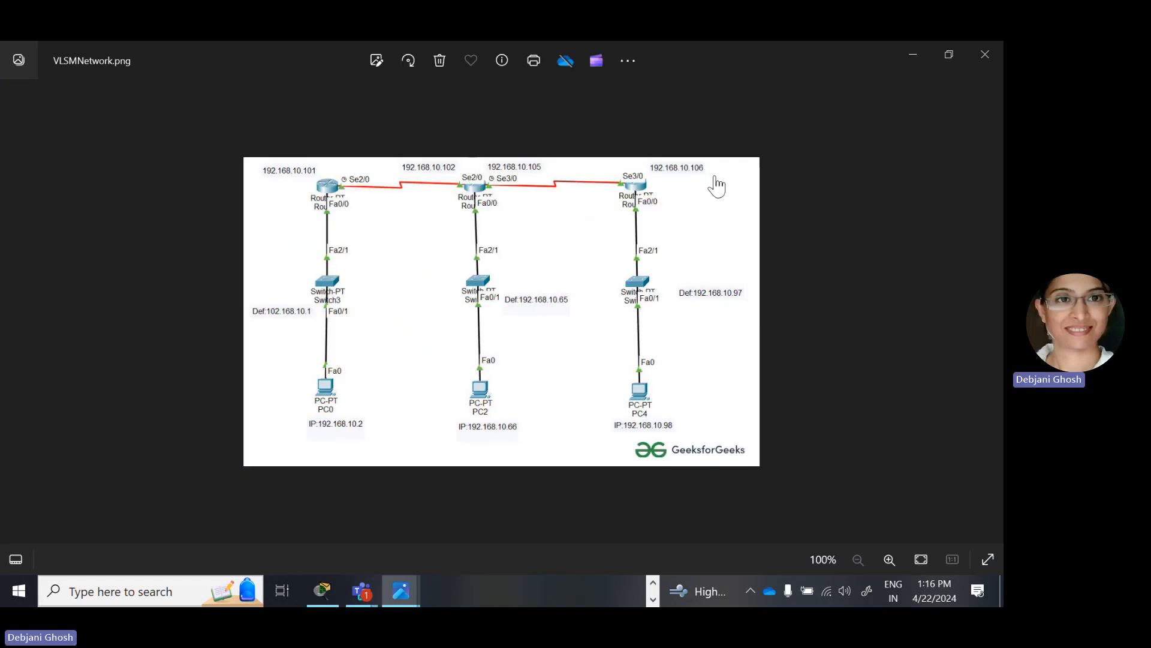
key("alt+Tab")
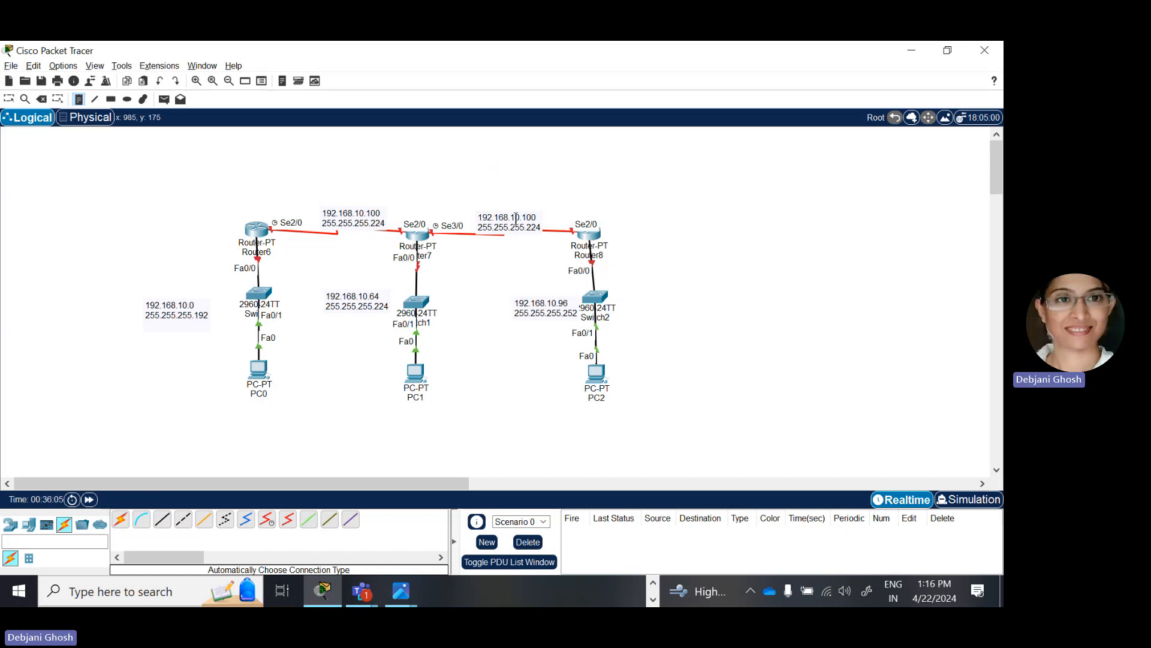
left_click(534, 220)
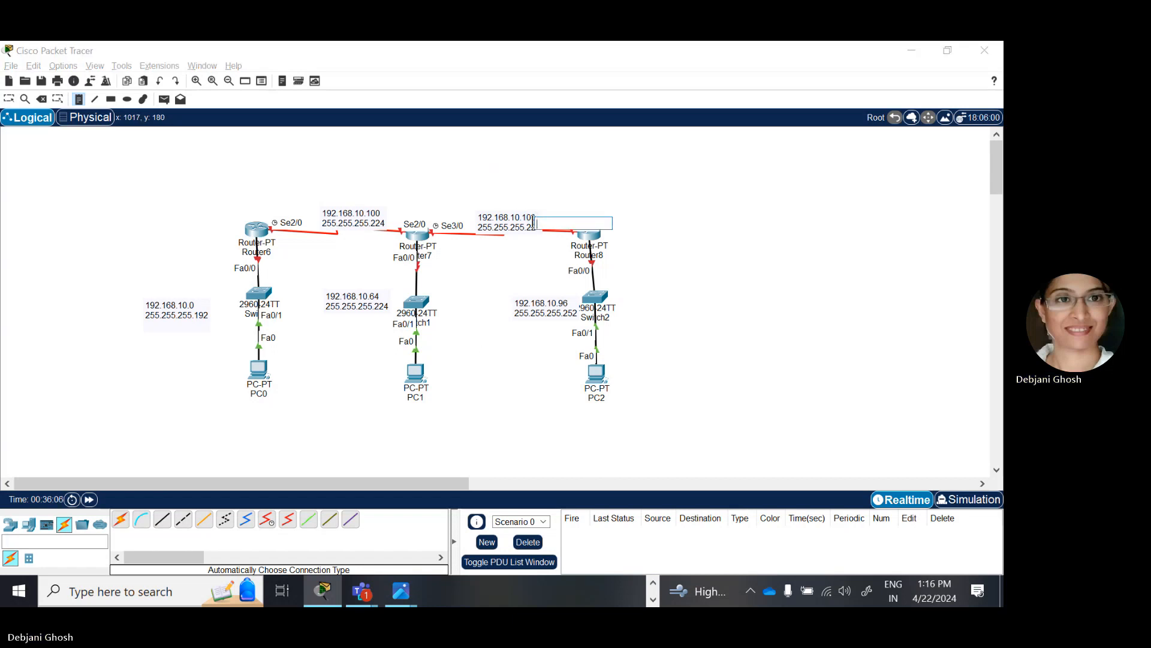
left_click(532, 221)
left_click(533, 218)
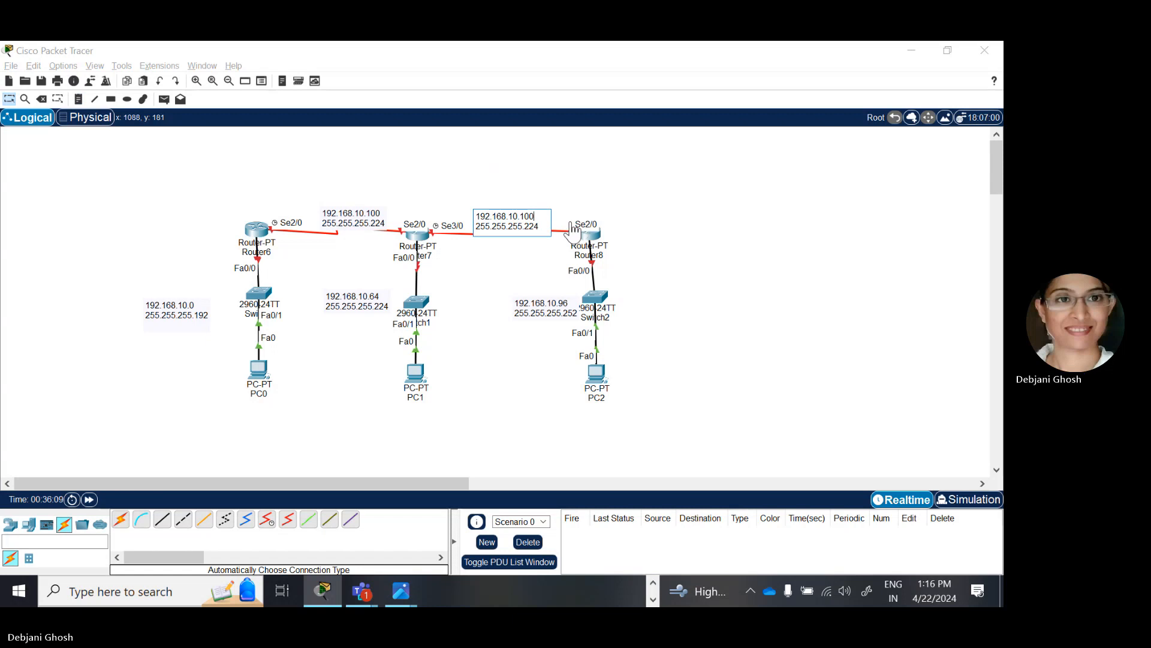
key("BackSpace")
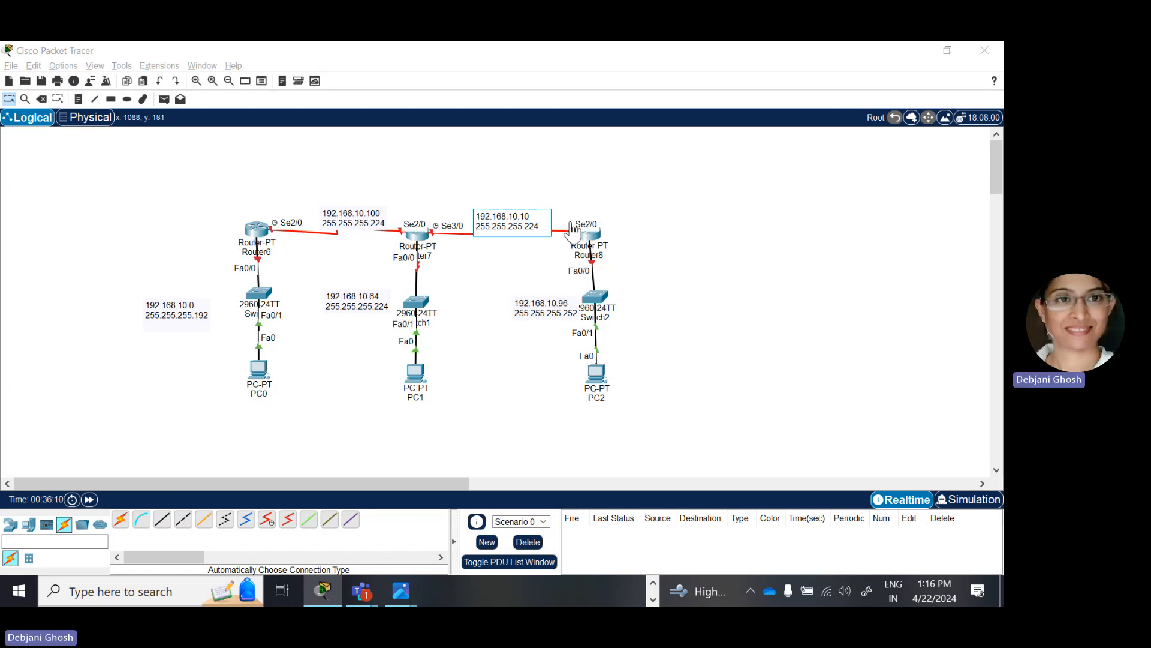
type("4")
Step: Recheck the topology image and look up the serial interface subnet masks in the Step 3 router table of the GeeksforGeeks article in Chrome
key("alt+Tab")
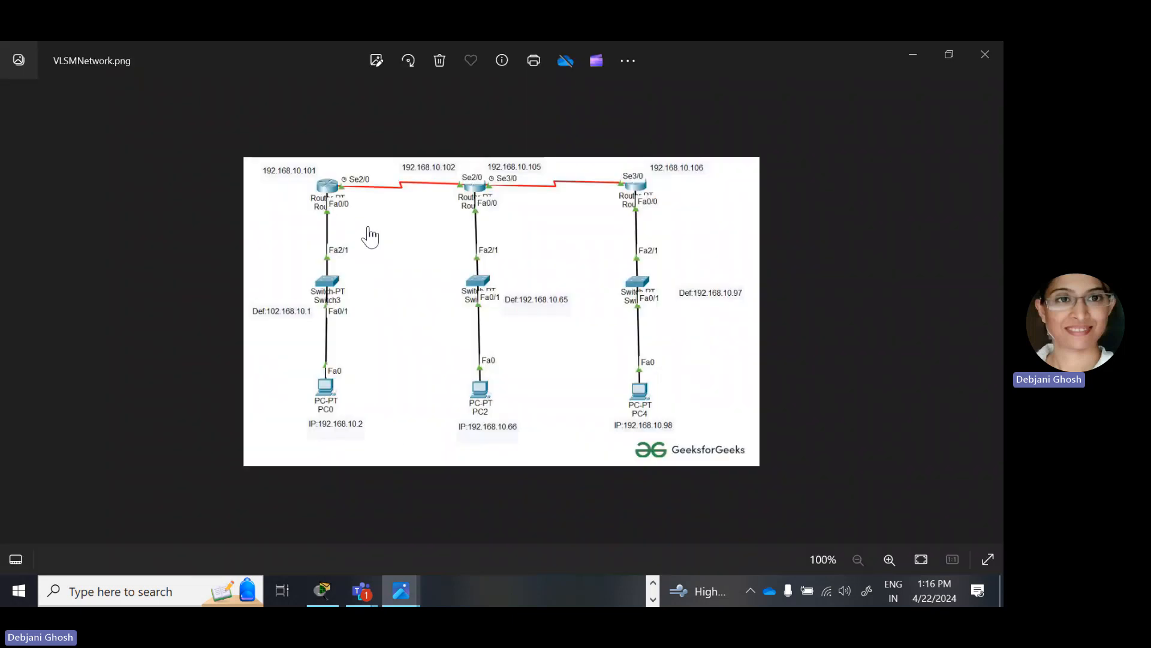
key("alt+Tab")
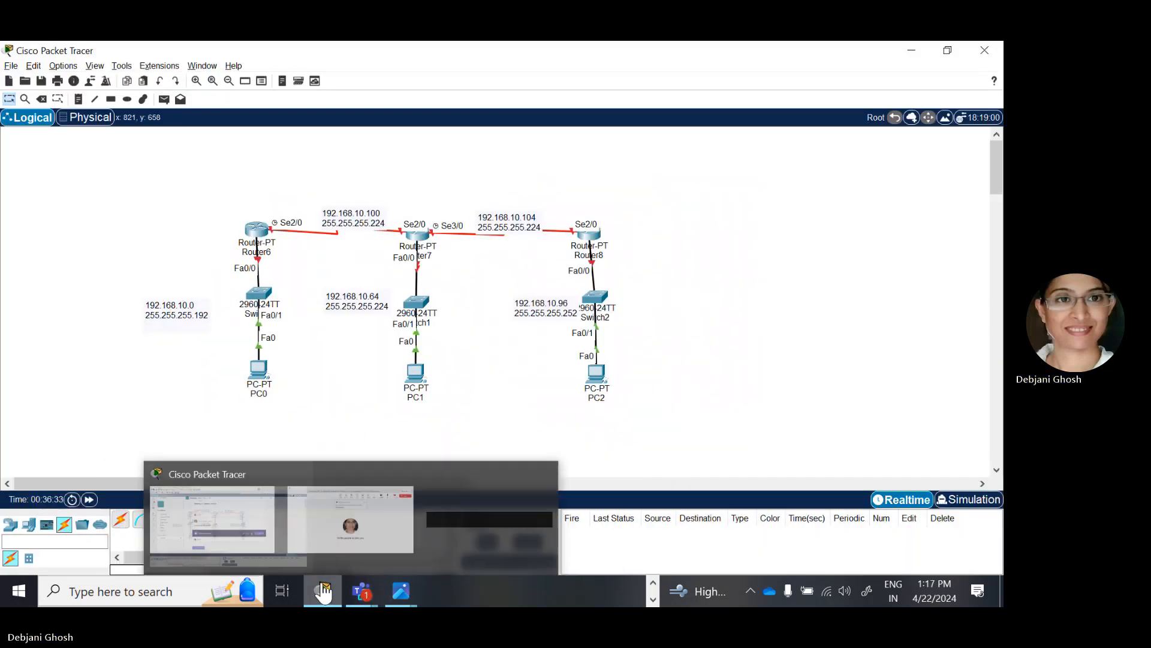
left_click(653, 581)
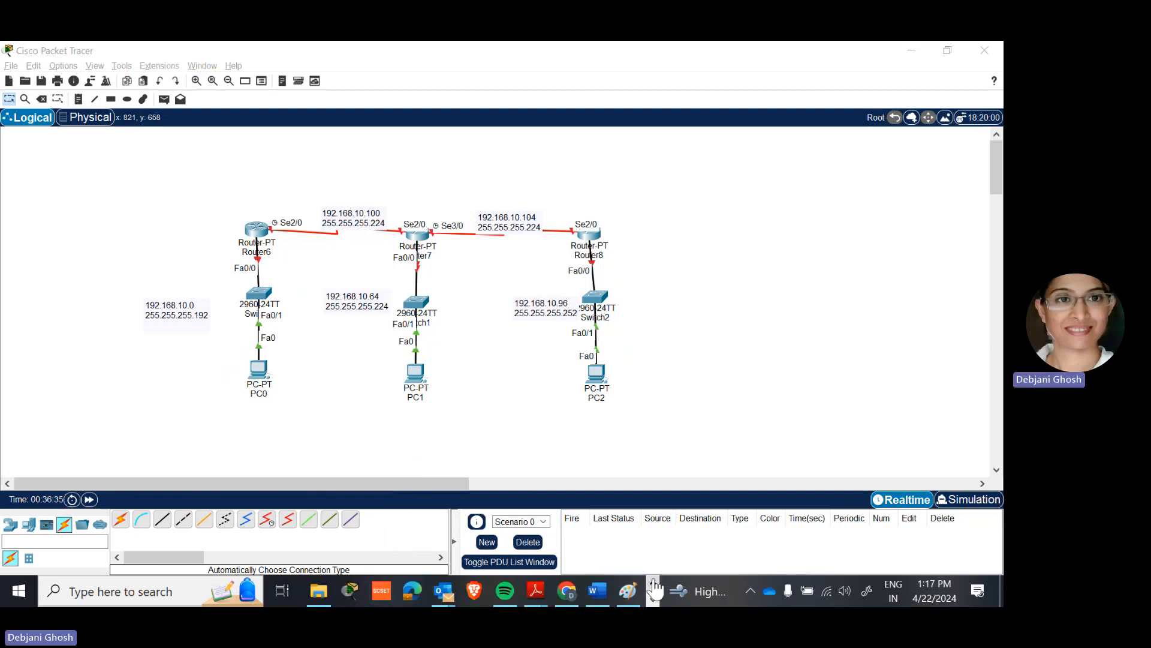
left_click(576, 600)
left_click_drag(997, 219, 999, 325)
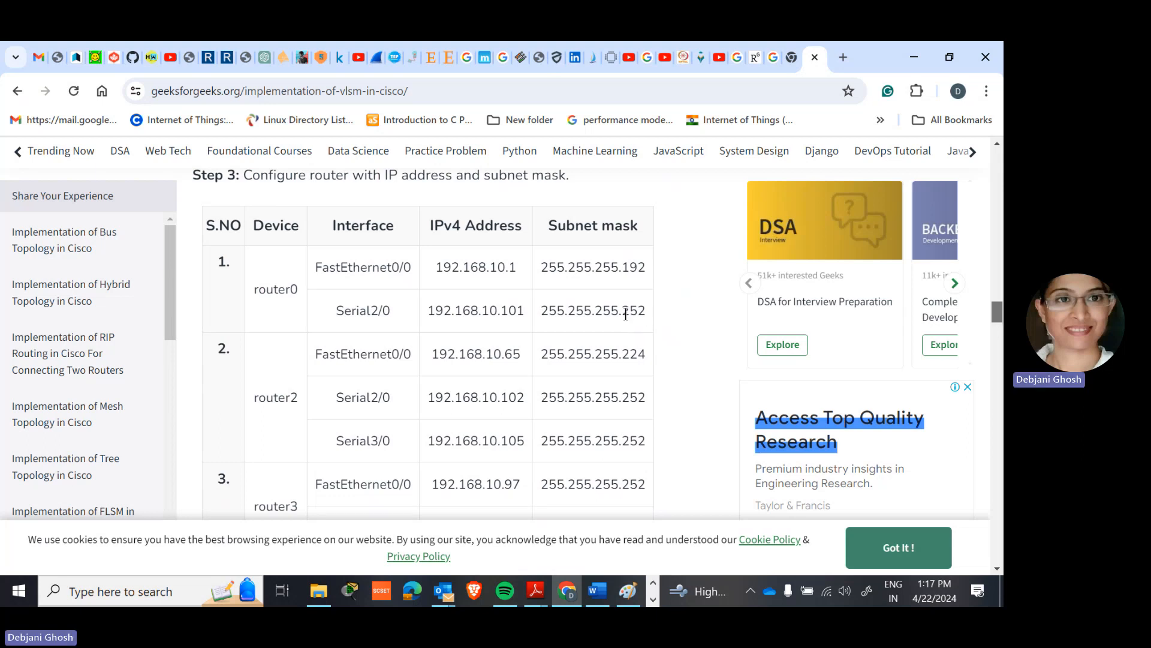
left_click_drag(623, 314, 647, 326)
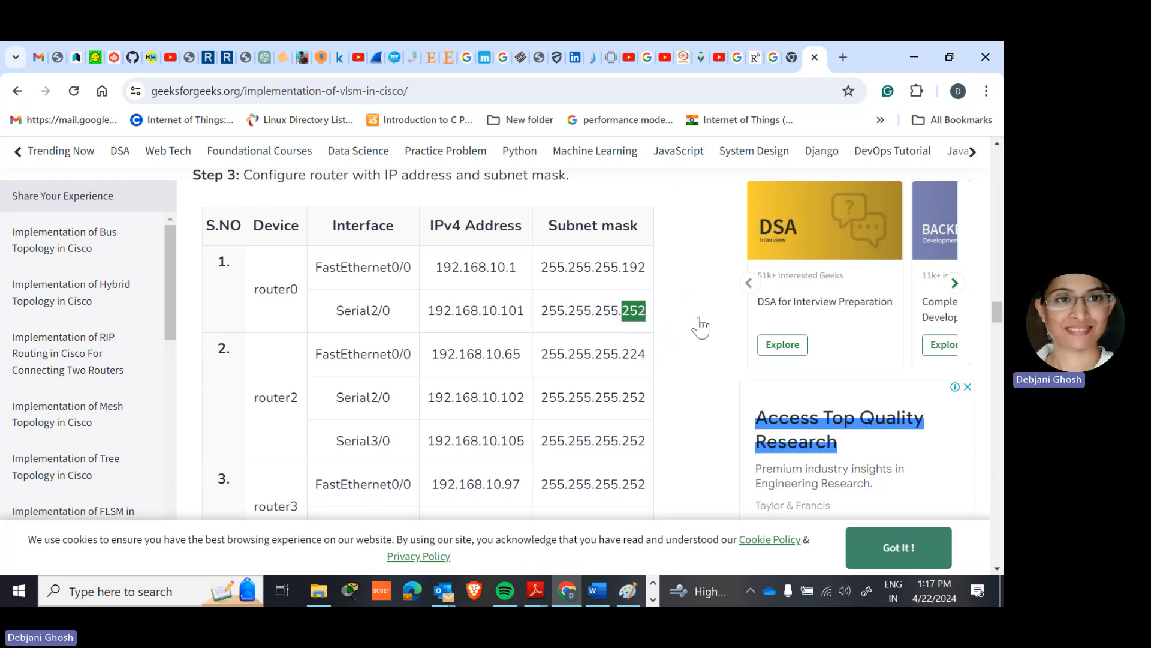
left_click_drag(998, 315, 997, 216)
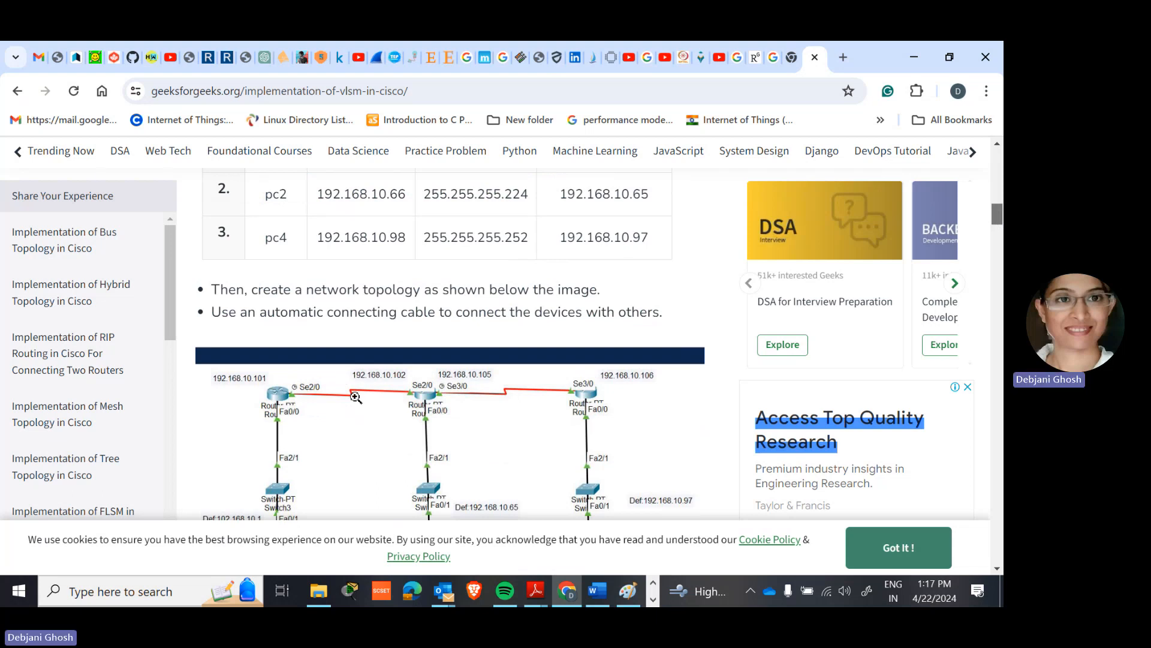
key("alt+Tab")
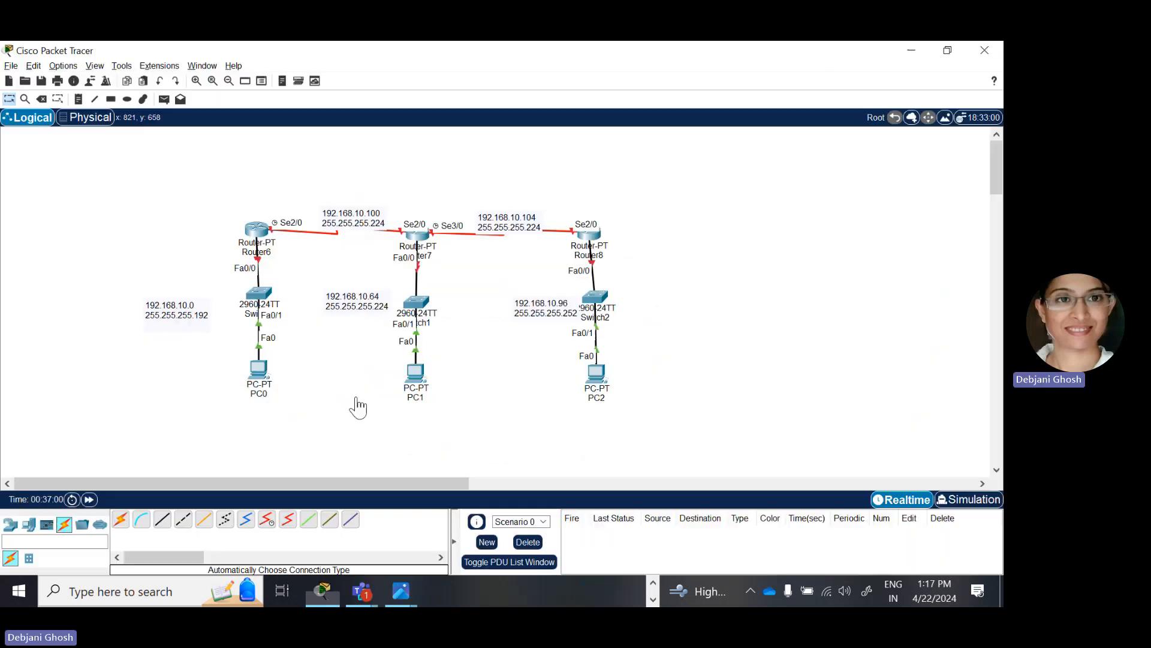
Step: Set the subnet mask to 255.255.255.252 in the notes above the Router6–Router7 and Router7–Router8 links
double_click(372, 227)
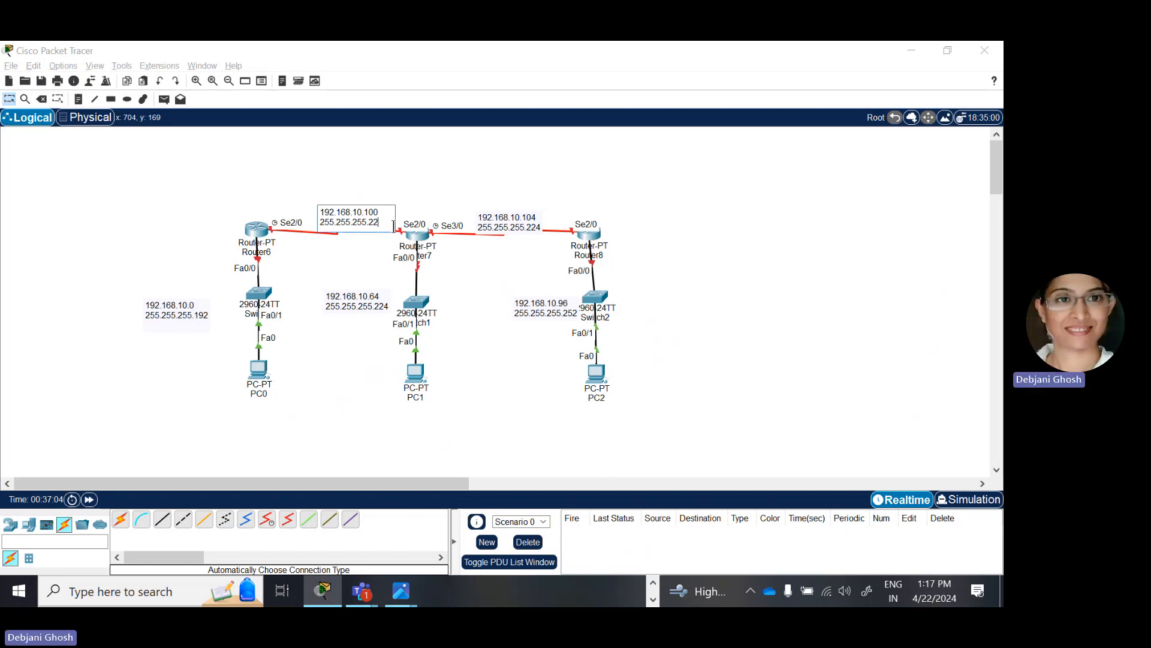
key("BackSpace")
type("5.2")
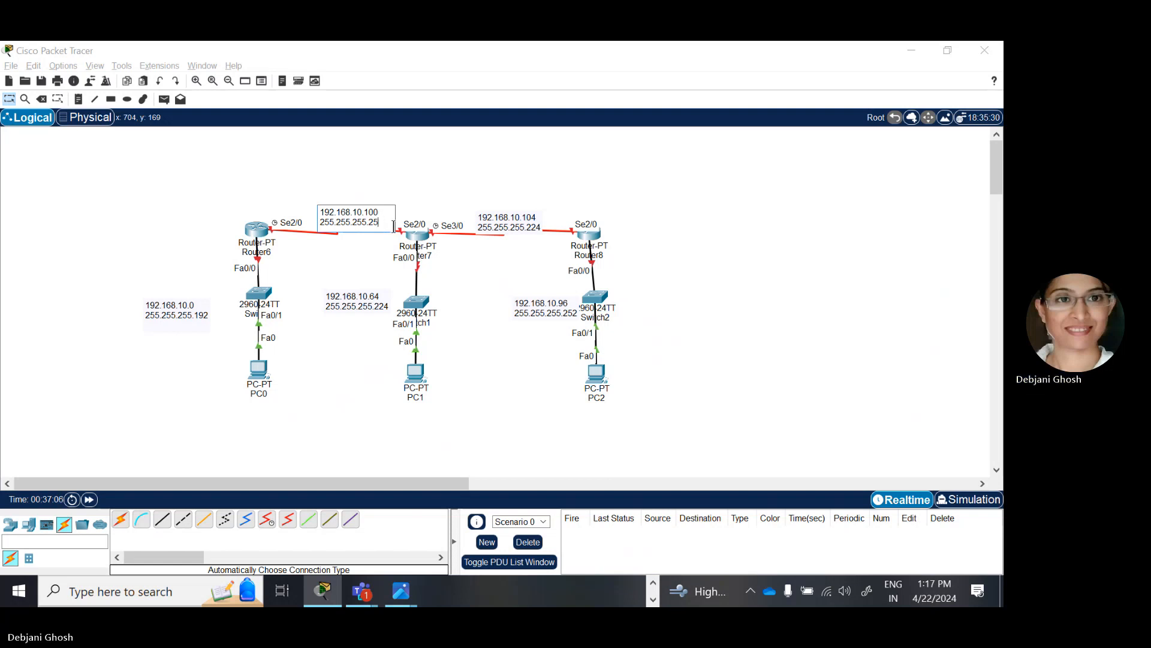
double_click(533, 228)
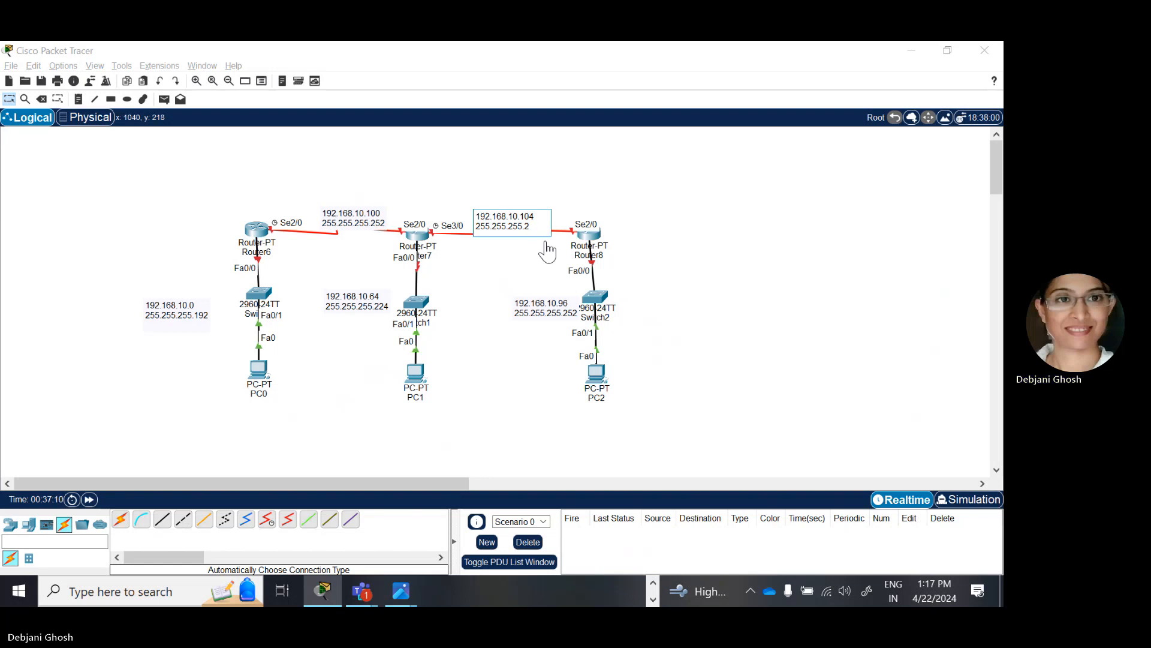
type("52")
Step: Check the serial interface addresses and masks against the router table of the GeeksforGeeks article in Chrome, and return to Packet Tracer
key("alt+Tab")
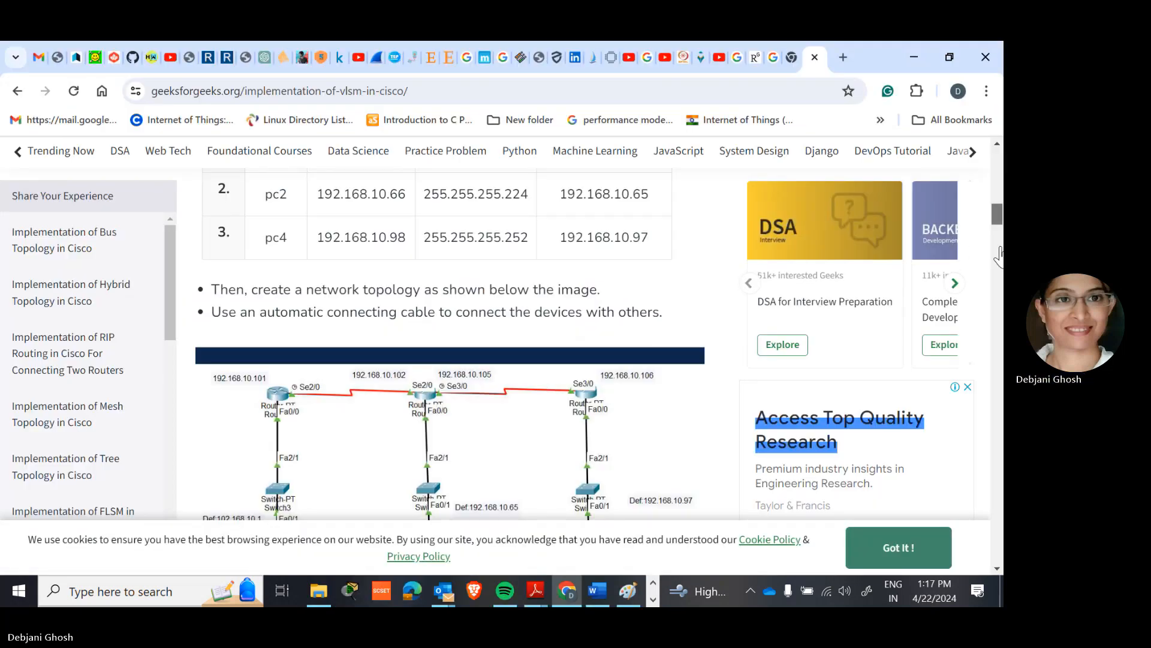
left_click_drag(996, 228, 1001, 334)
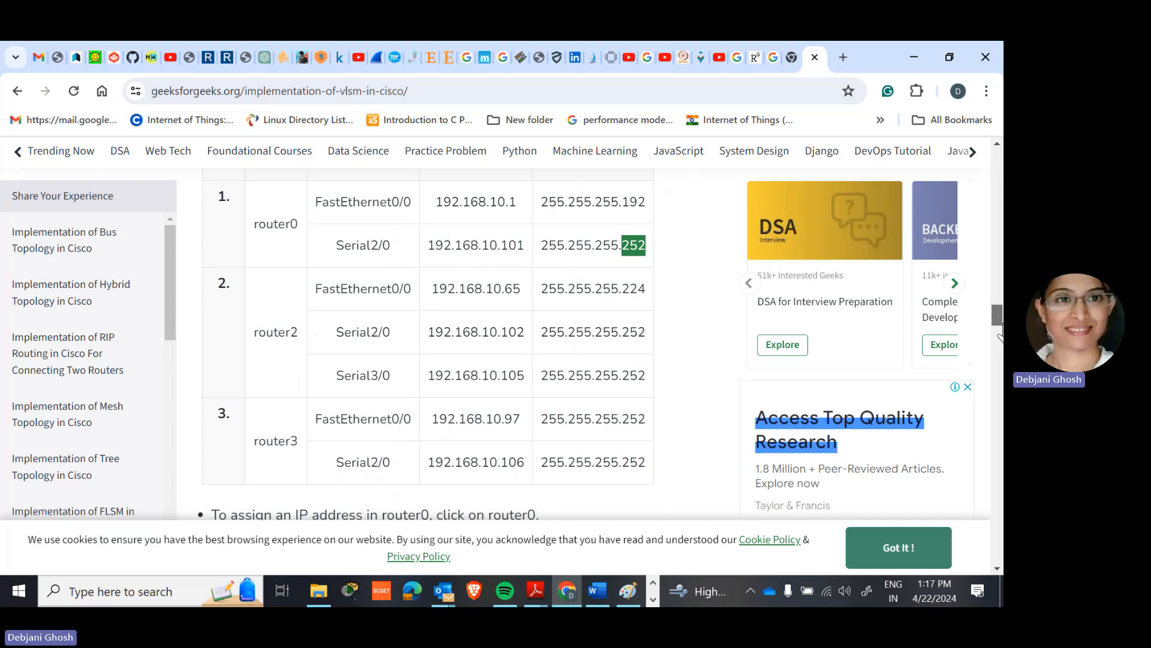
key("alt+Tab")
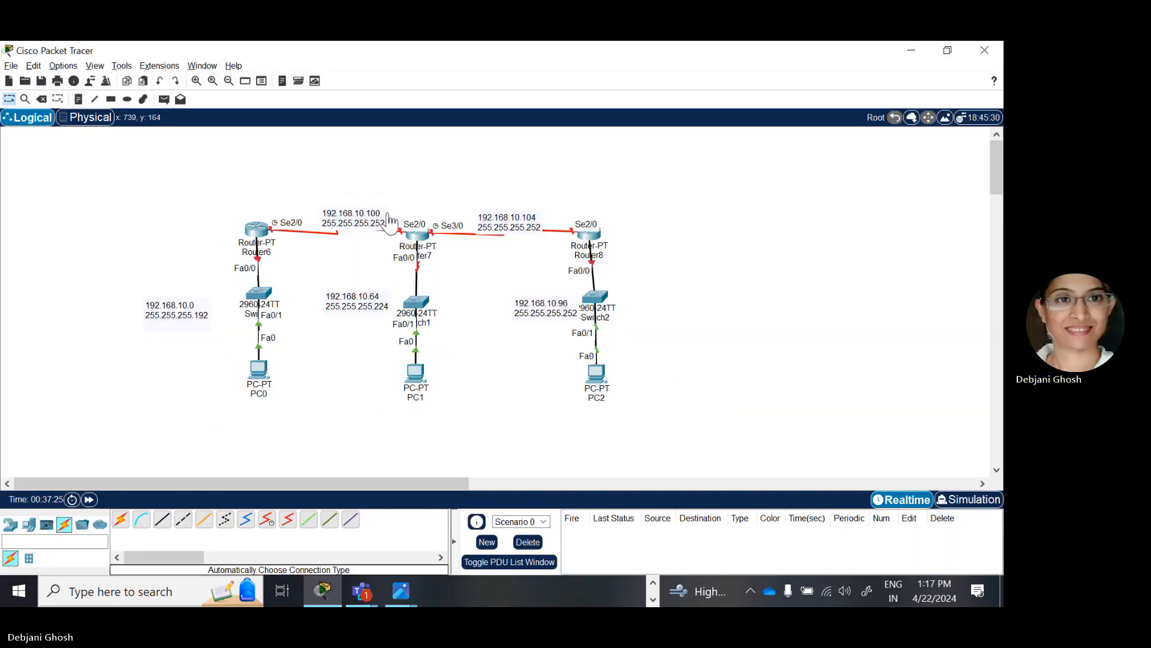
Step: Move the two serial-link notes slightly up so they no longer cover the red link lines
left_click_drag(389, 219, 373, 214)
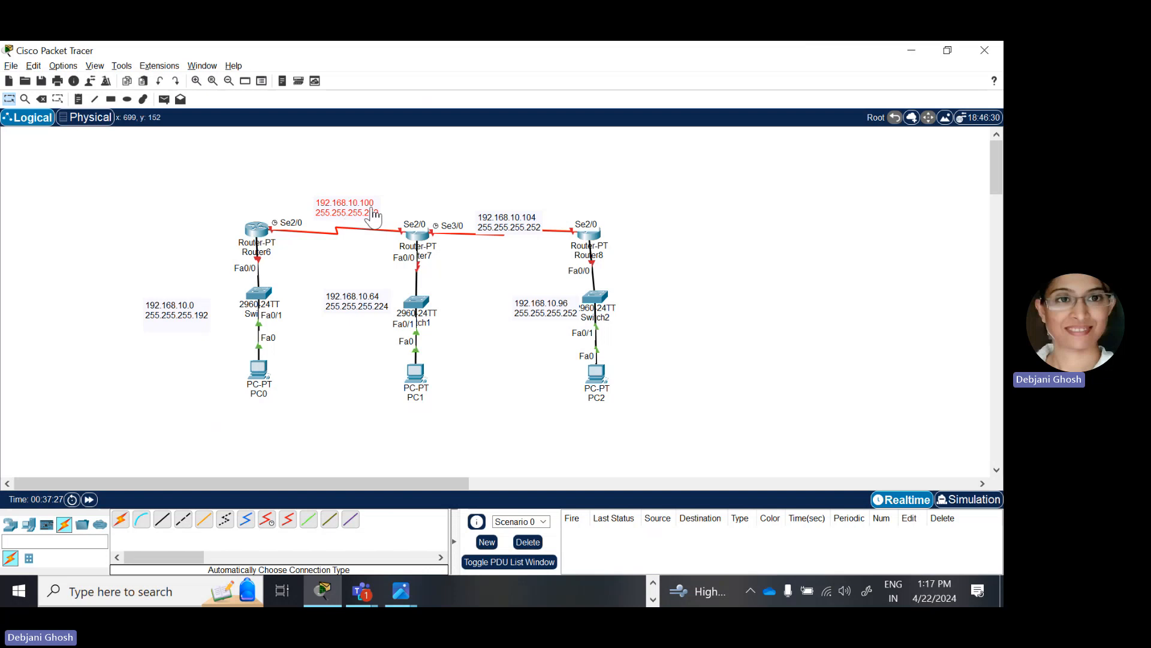
left_click_drag(505, 223, 506, 209)
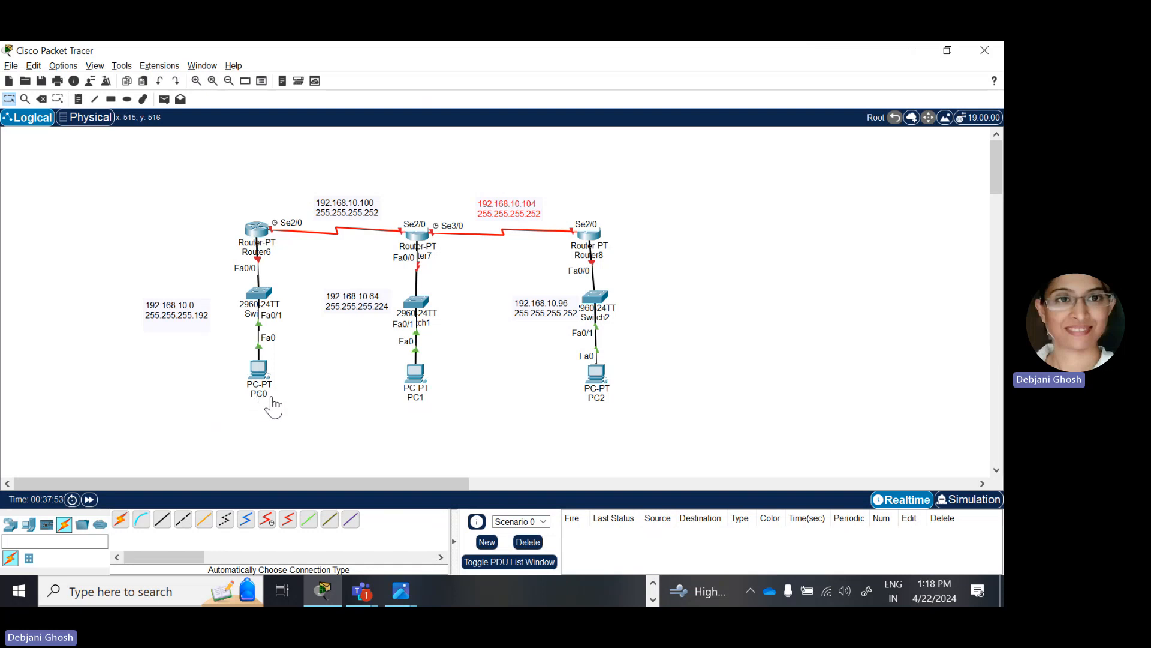
Step: Open PC0's IP configuration and set its static IPv4 address to 192.168.10.2 with subnet mask 255.255.255.192
mouse_move(262, 376)
left_click(259, 379)
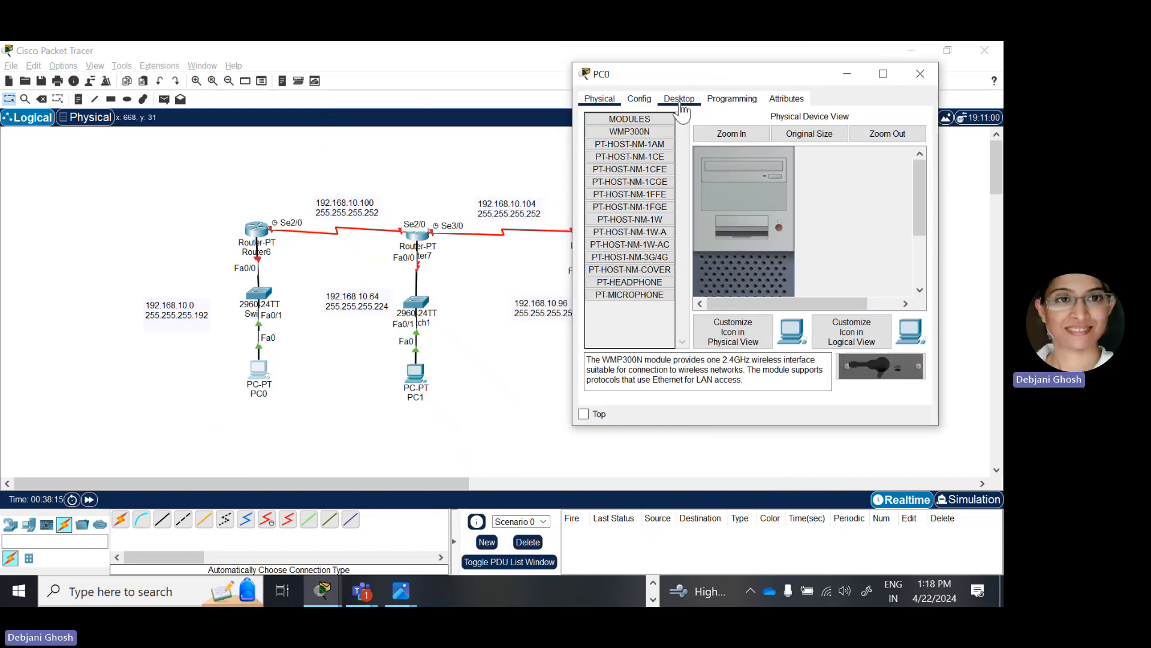
left_click(679, 98)
left_click(604, 153)
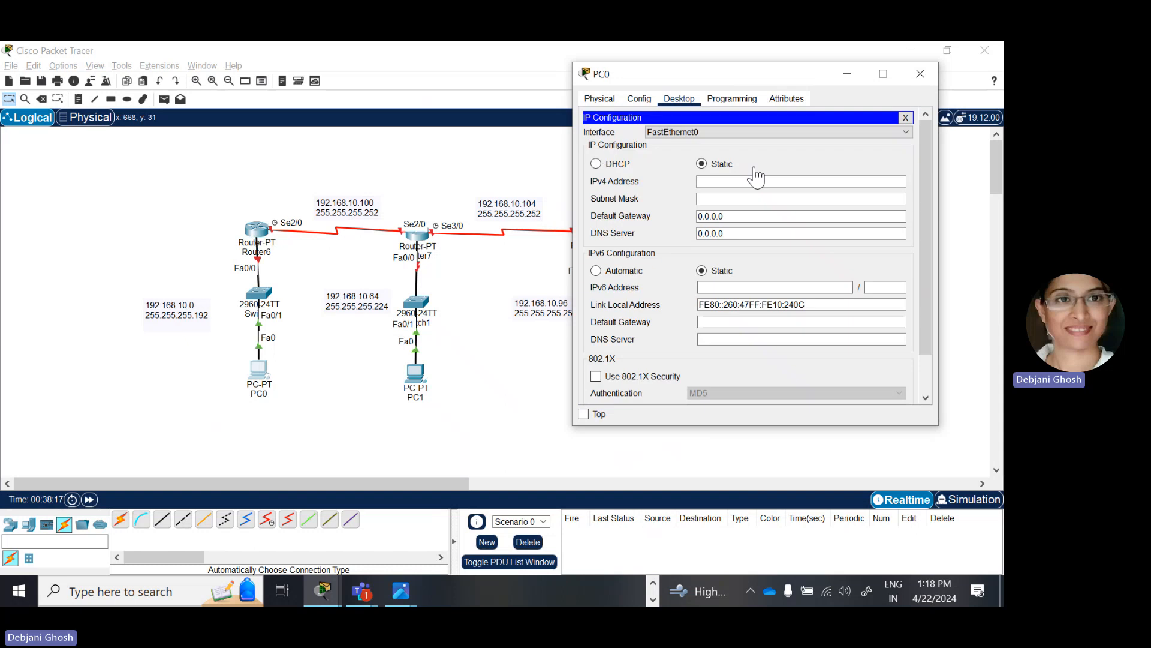
left_click(733, 183)
type("192.1")
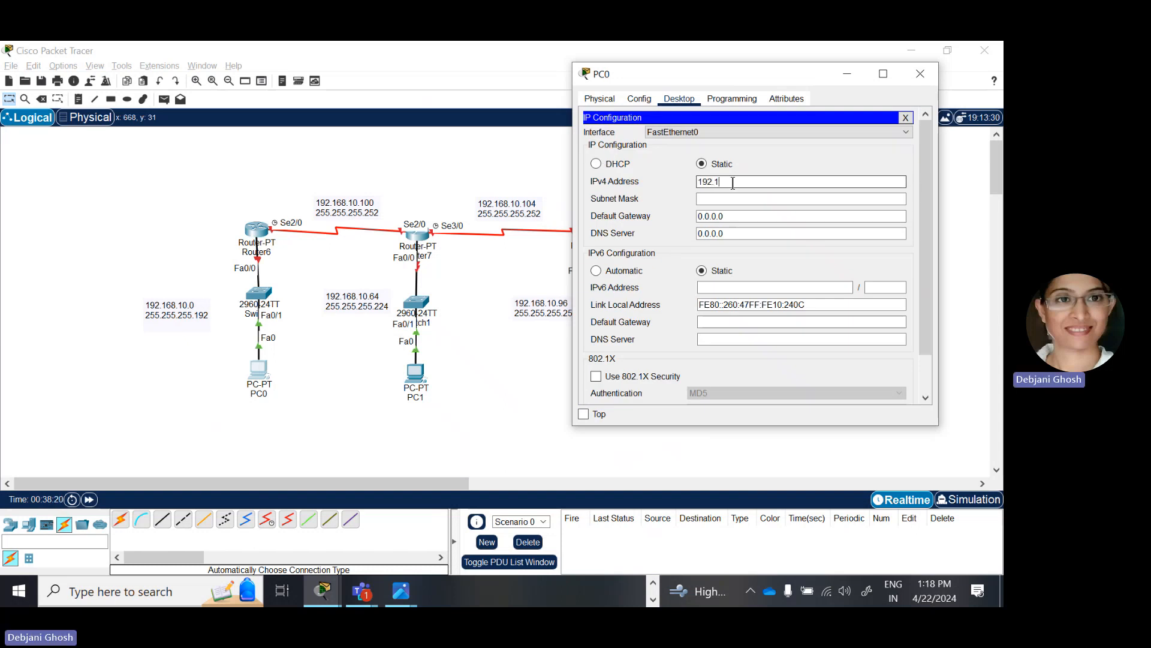
type("68.10.2")
key("Tab")
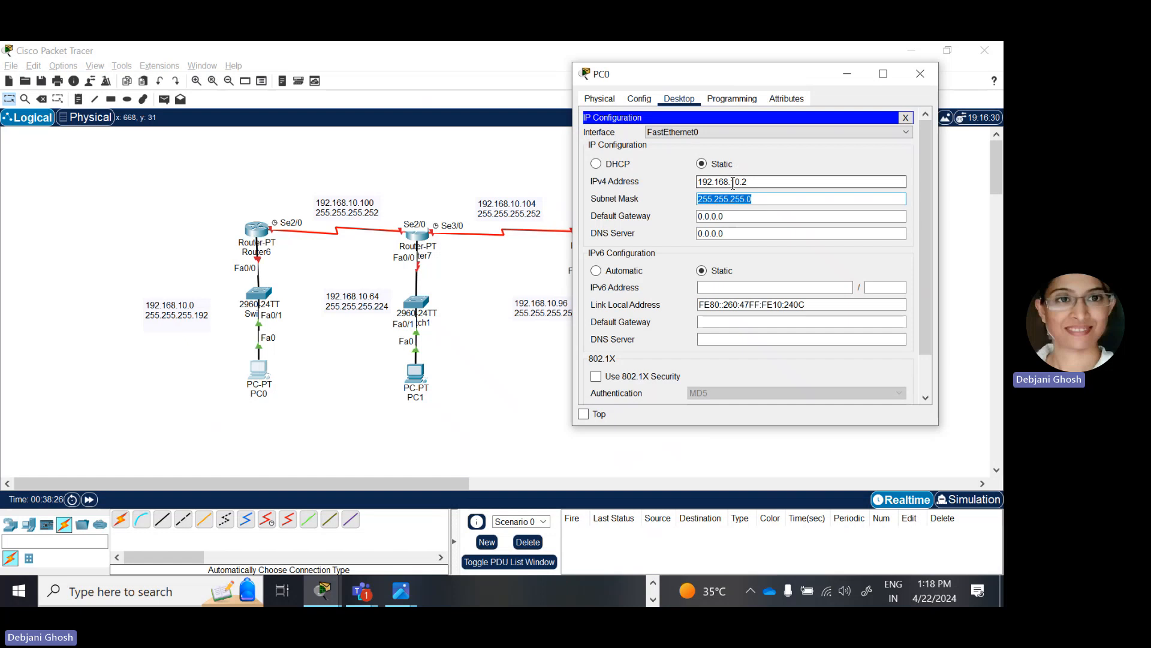
key("Right")
type("192")
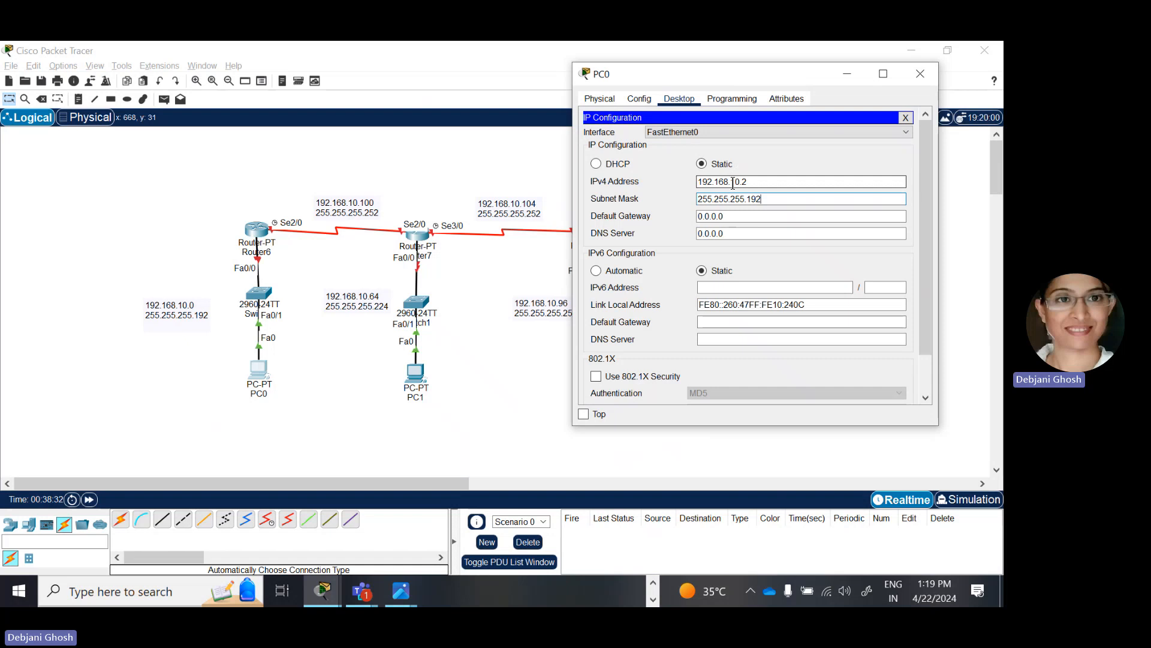
Step: Set PC0's default gateway to 192.168.10.1, copy that address, and close the PC0 window
key("Tab")
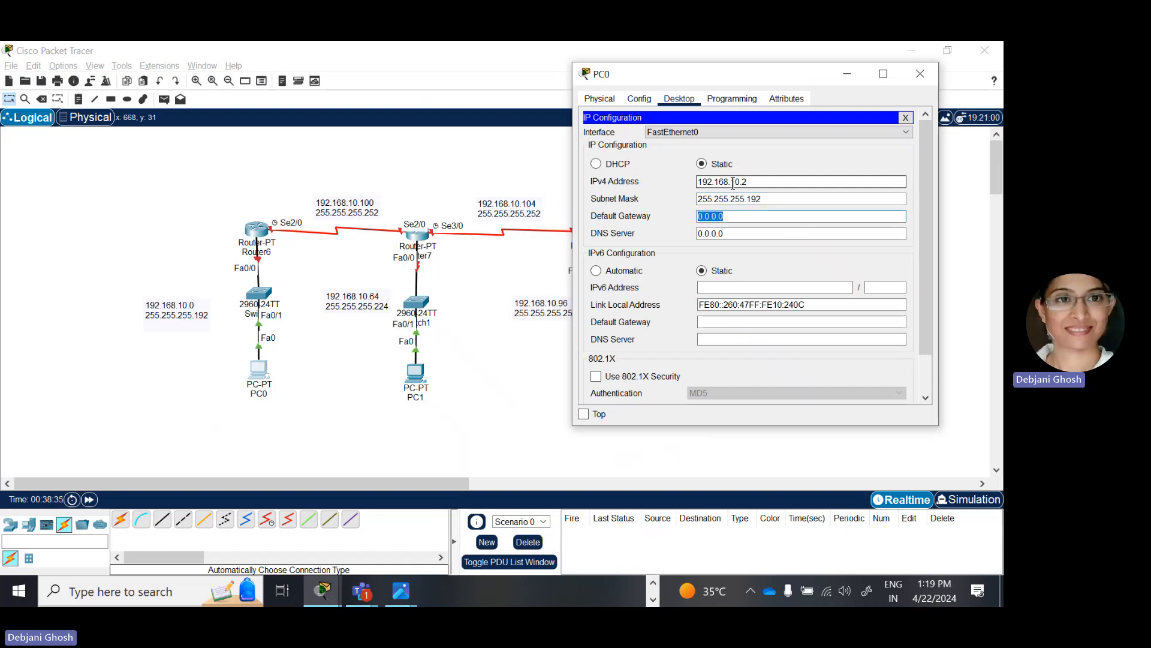
type("192.168.10.1")
left_click_drag(775, 216, 669, 209)
key("ctrl+c")
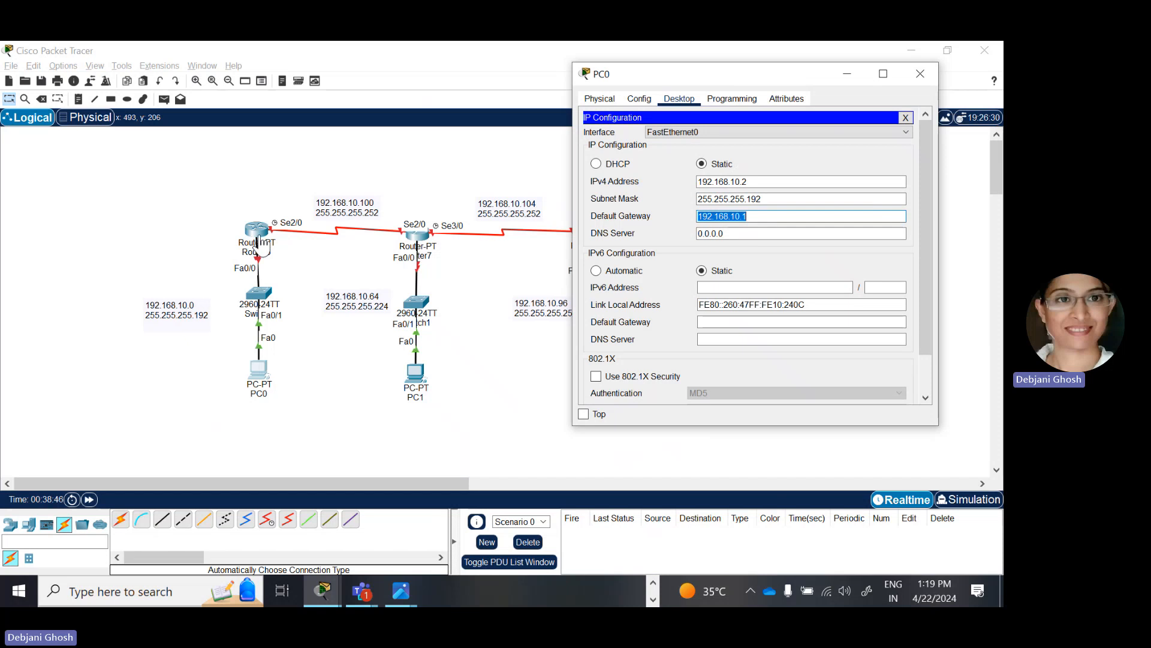
left_click(920, 75)
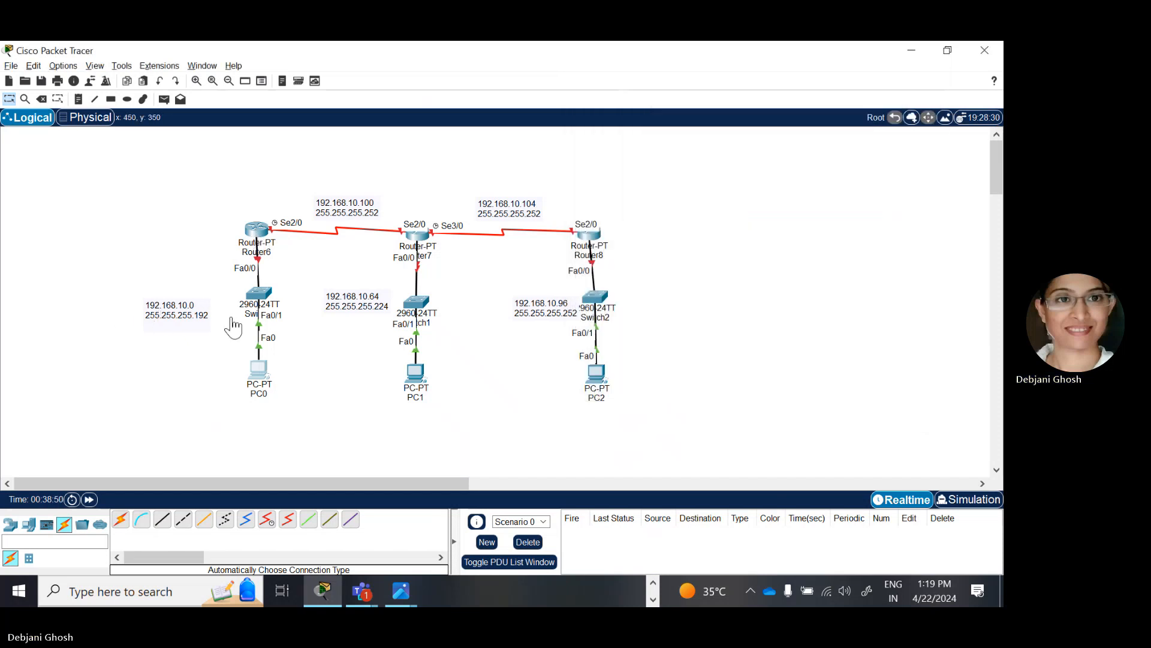
Step: Open Router6's interface configuration beside the topology and turn on the FastEthernet0/0 port
left_click(260, 240)
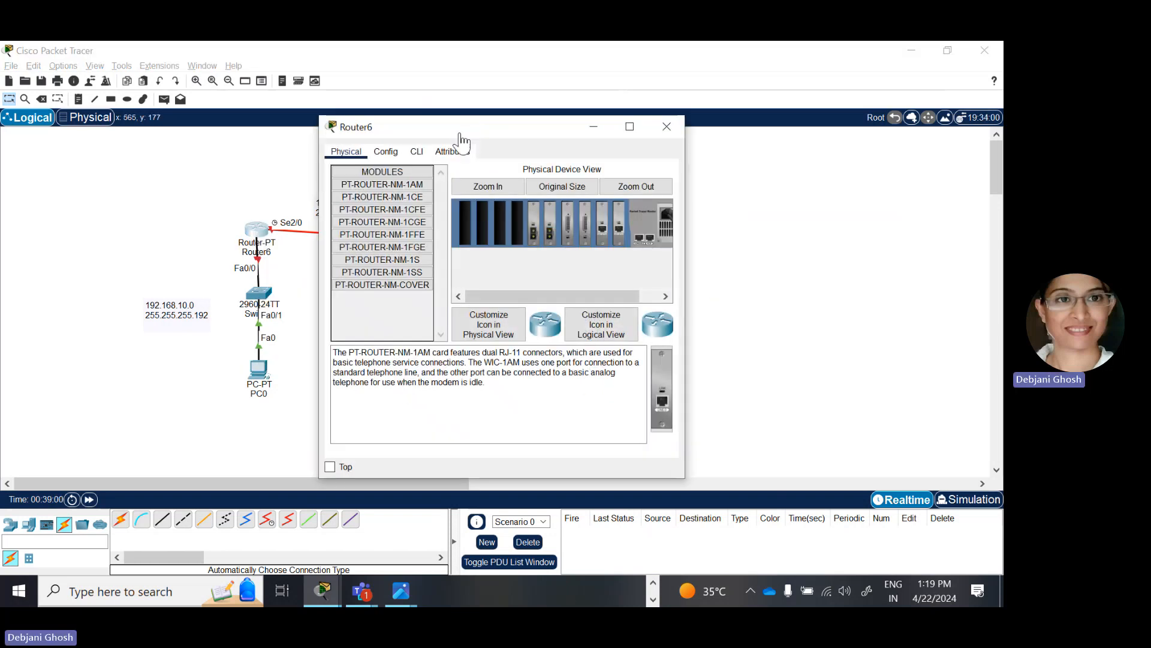
left_click_drag(474, 132, 664, 114)
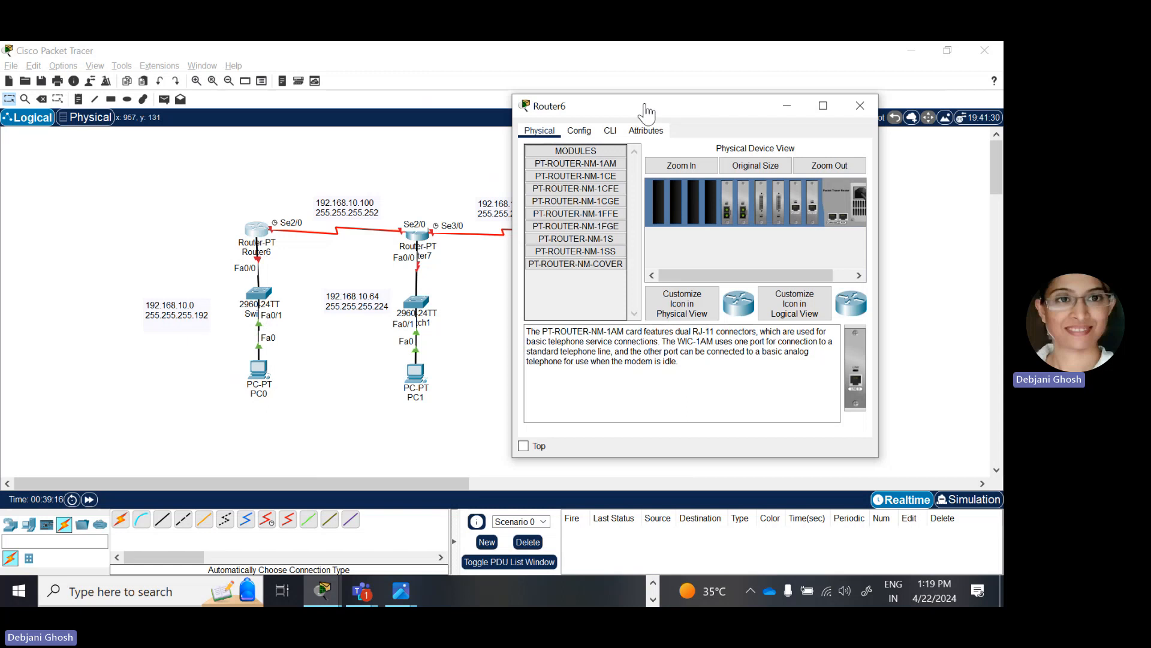
left_click_drag(646, 111, 669, 93)
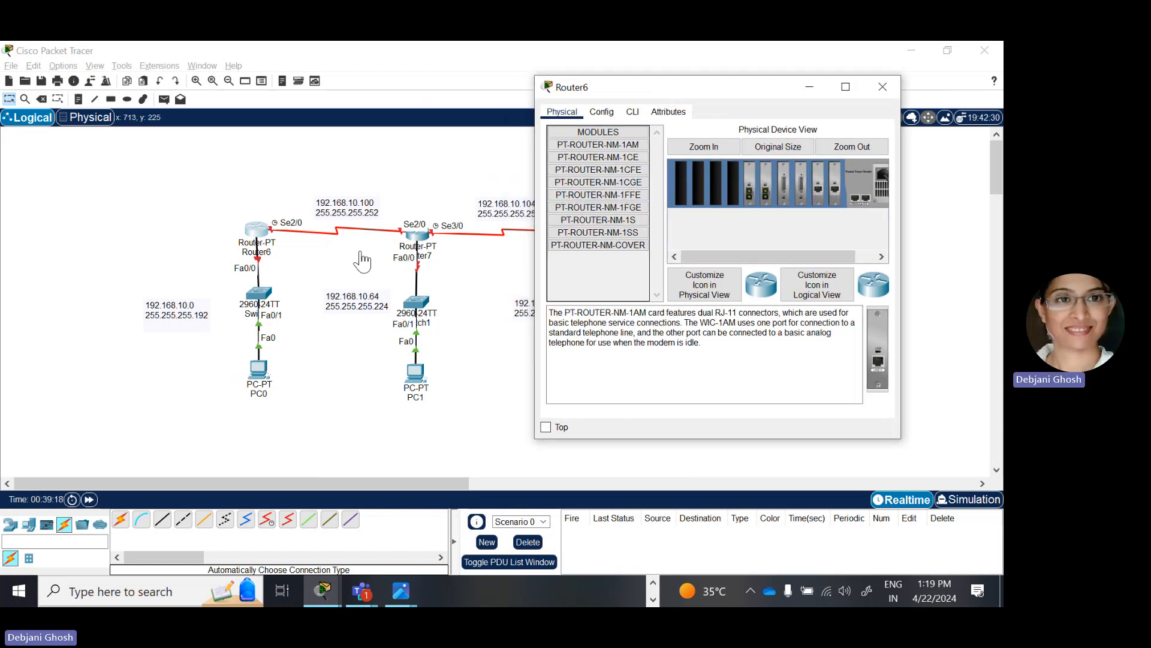
left_click(601, 112)
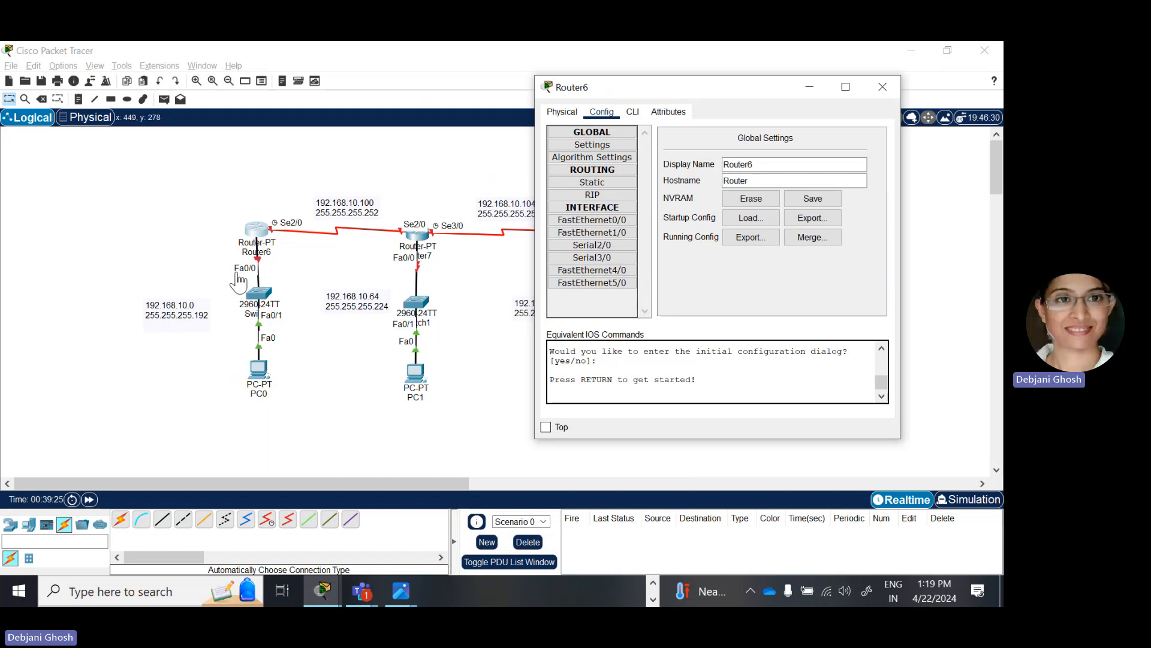
left_click(608, 226)
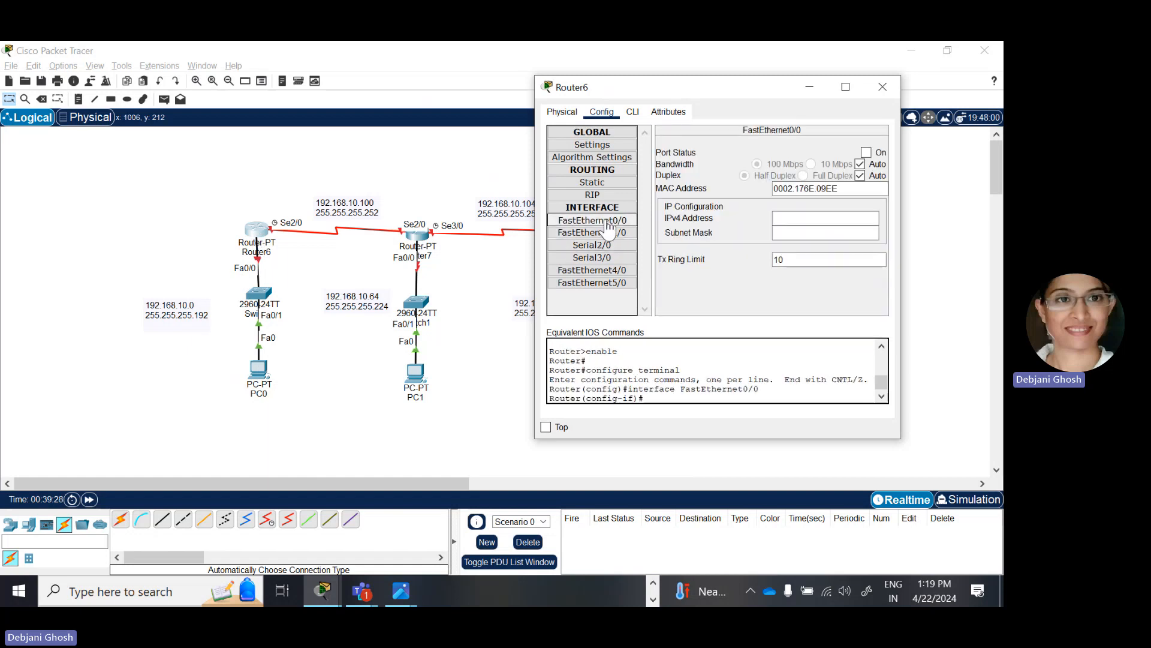
left_click(867, 154)
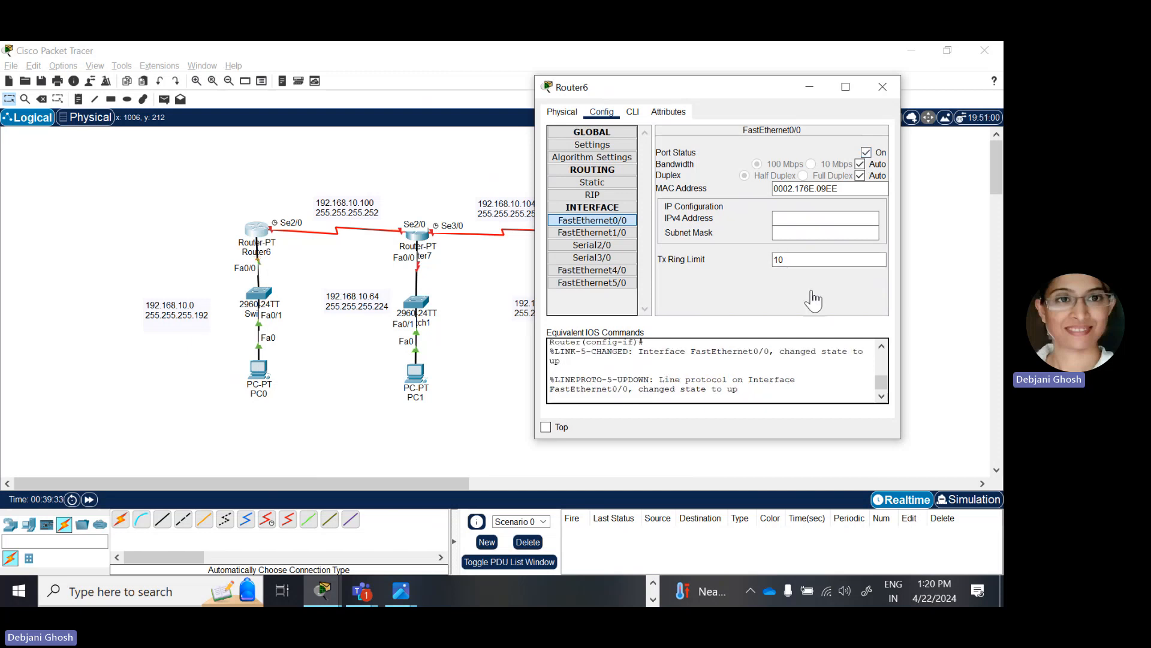
Step: Give Router6's FastEthernet0/0 the copied IPv4 address 192.168.10.1 and subnet mask 255.255.255.192
left_click(794, 217)
key("ctrl+v")
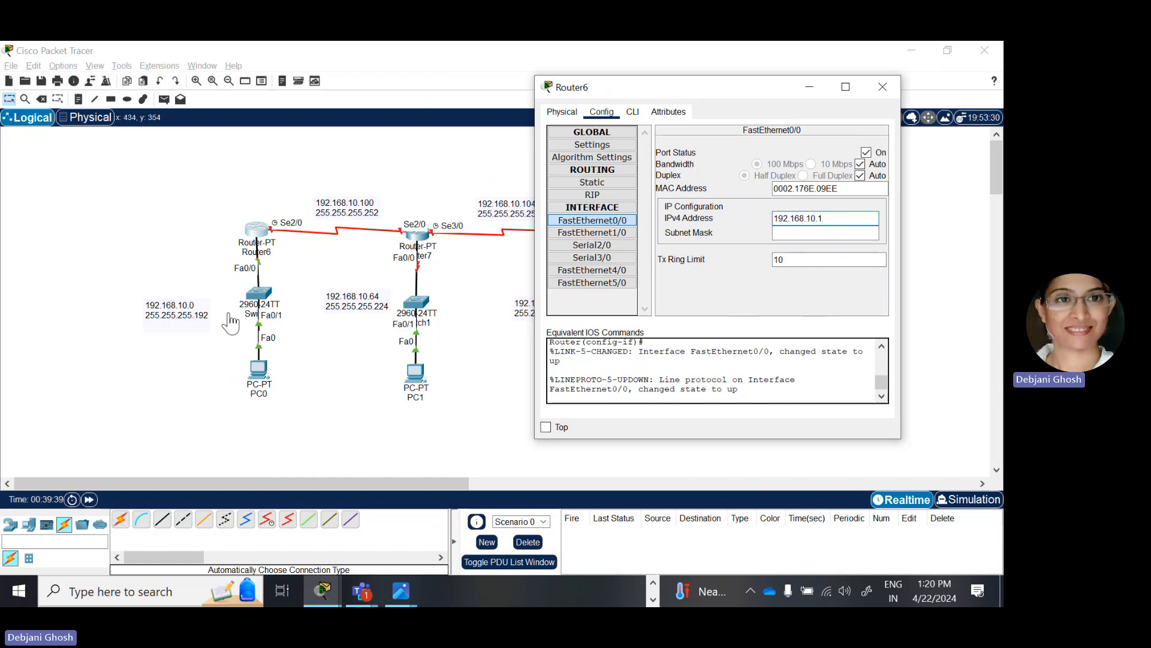
left_click(784, 234)
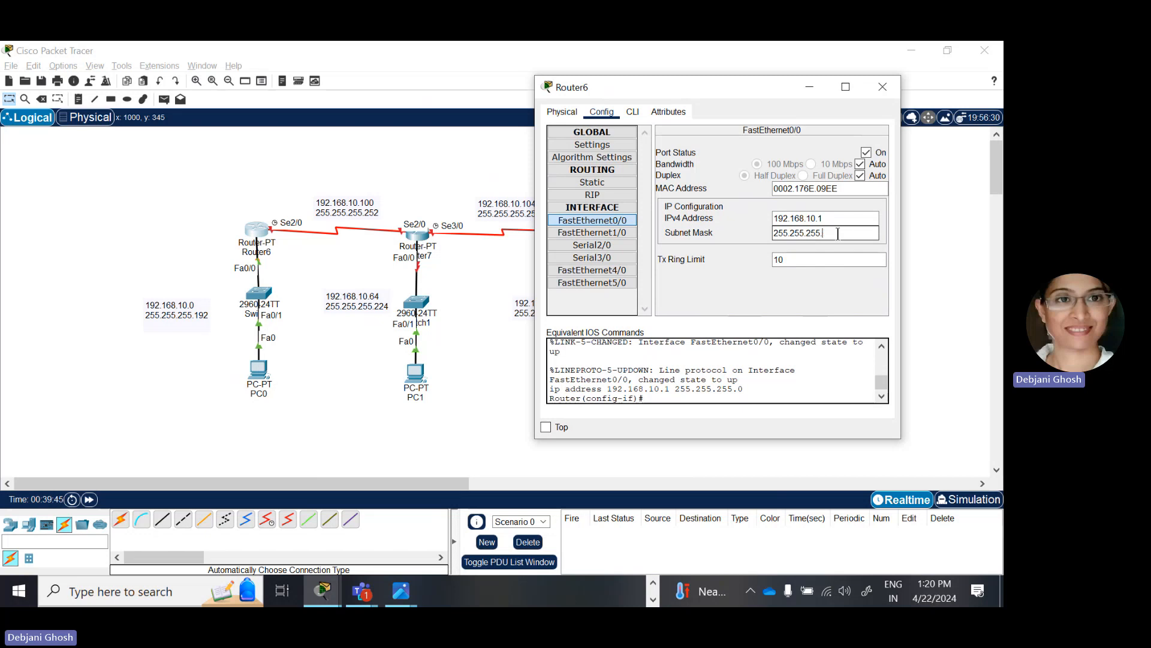
type(".192")
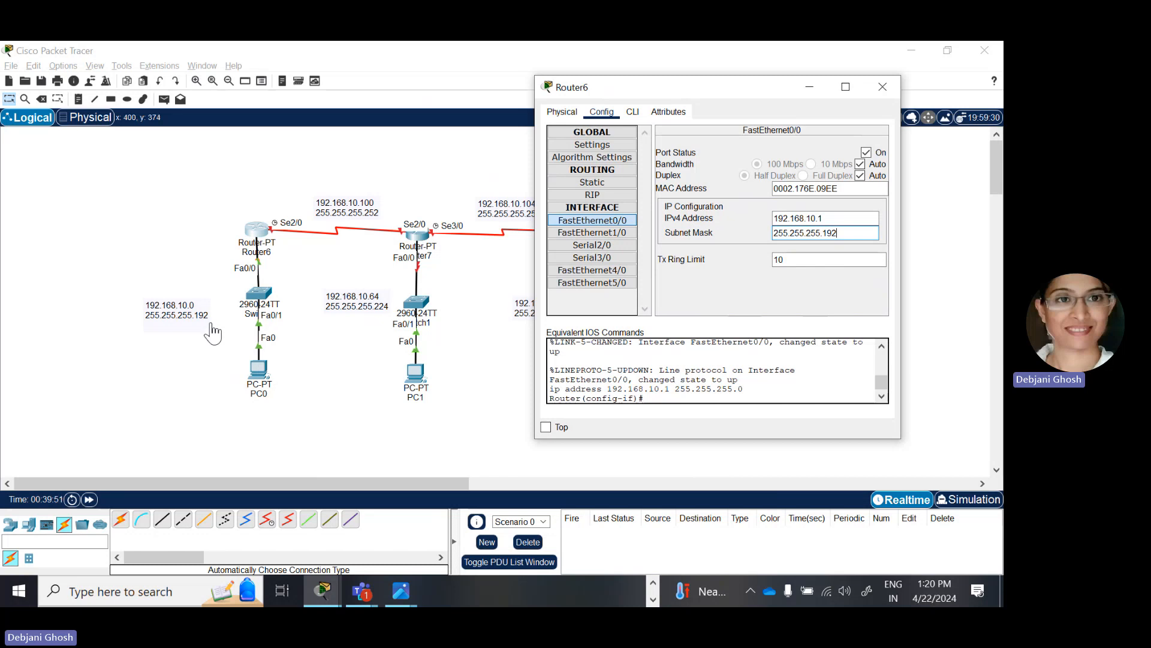
left_click(614, 223)
Step: Turn on Router6's Serial2/0, set its IPv4 address to 192.168.10.101 and subnet mask to 255.255.255.252, and close the router window
left_click(579, 247)
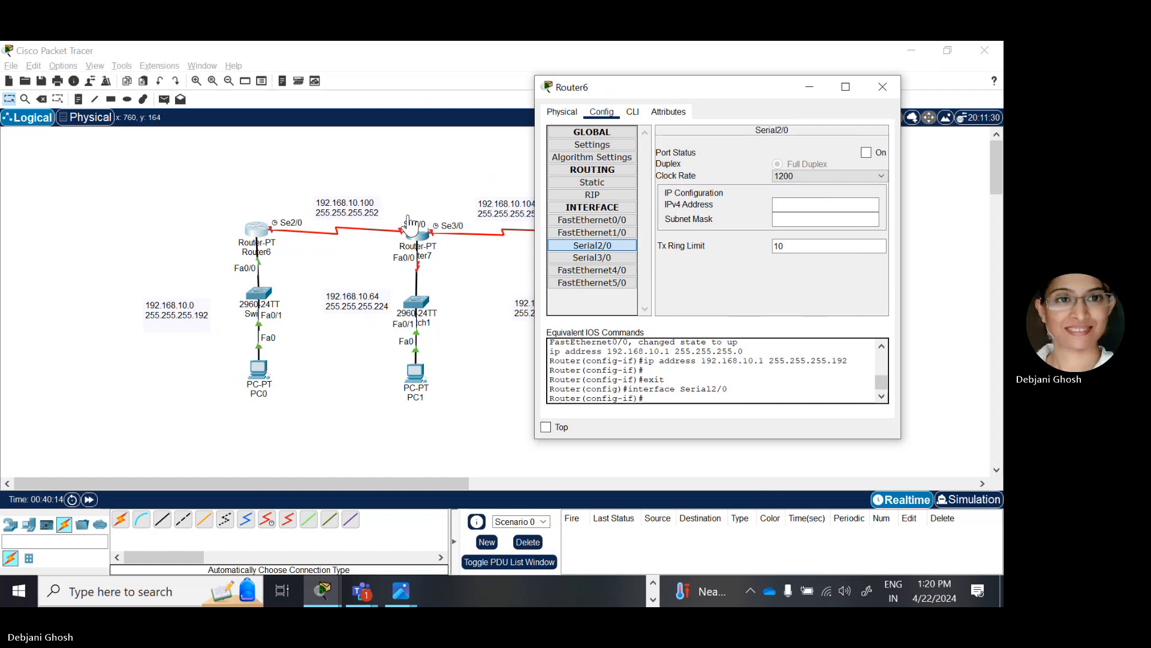
left_click(865, 153)
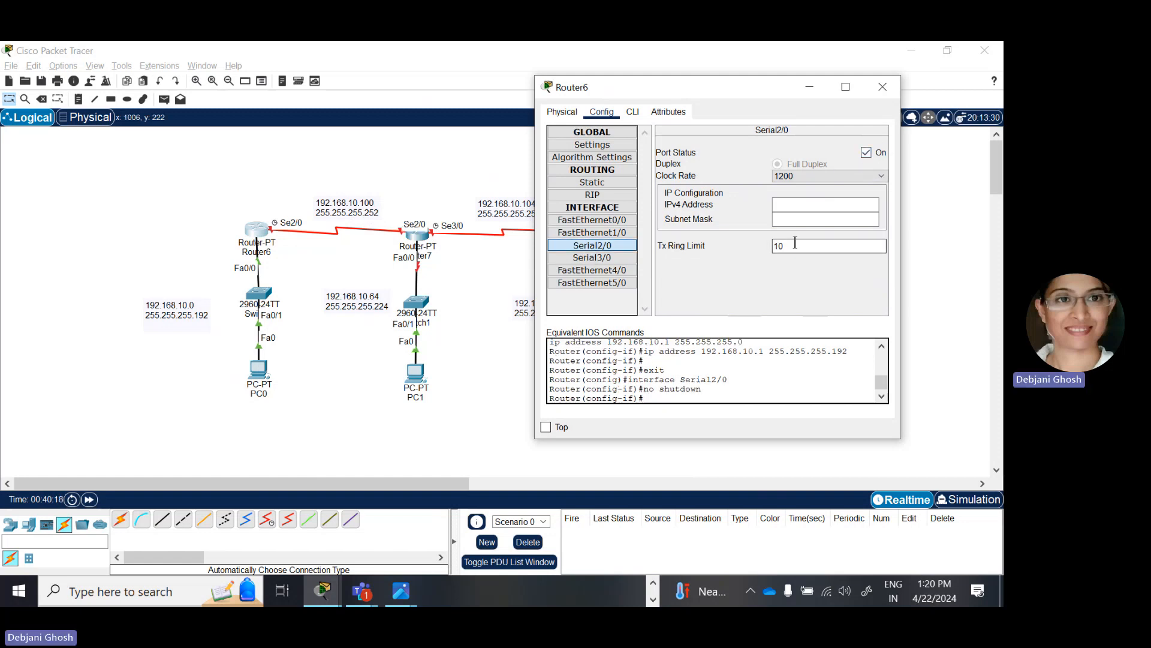
left_click(775, 203)
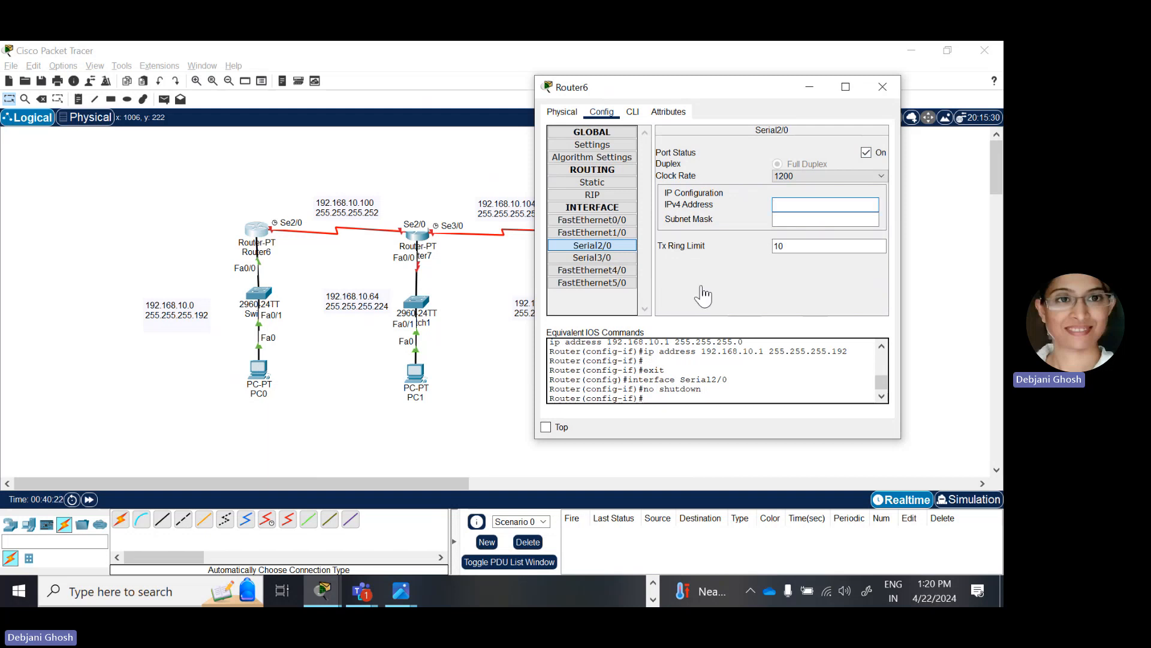
type("192.168.10.101")
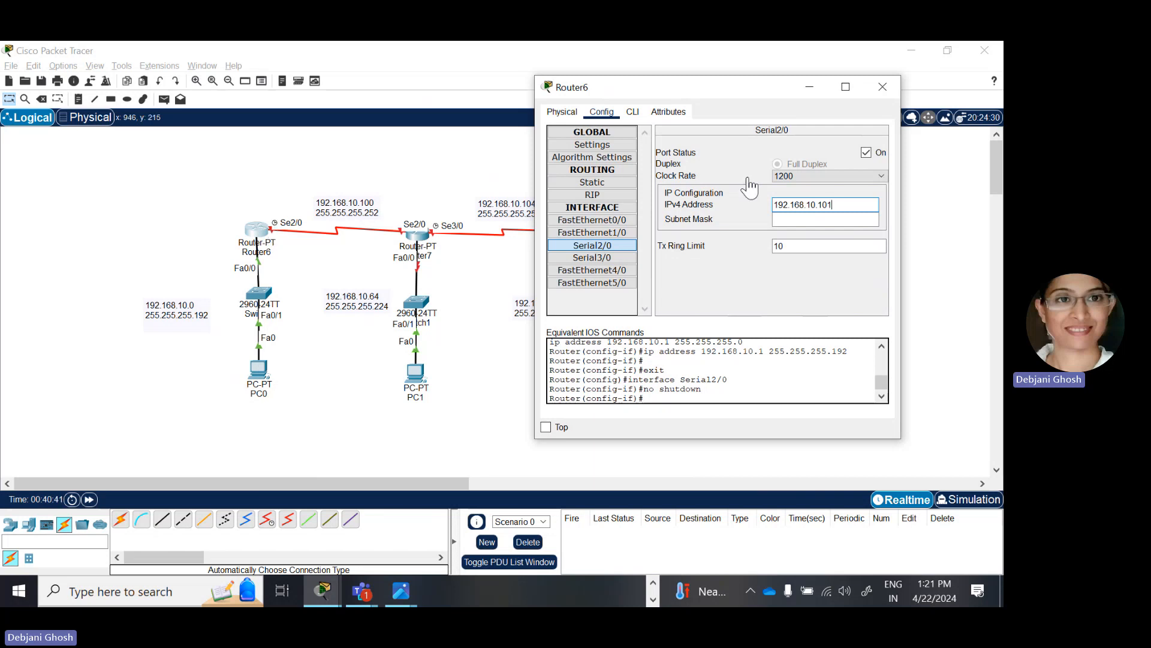
left_click(784, 219)
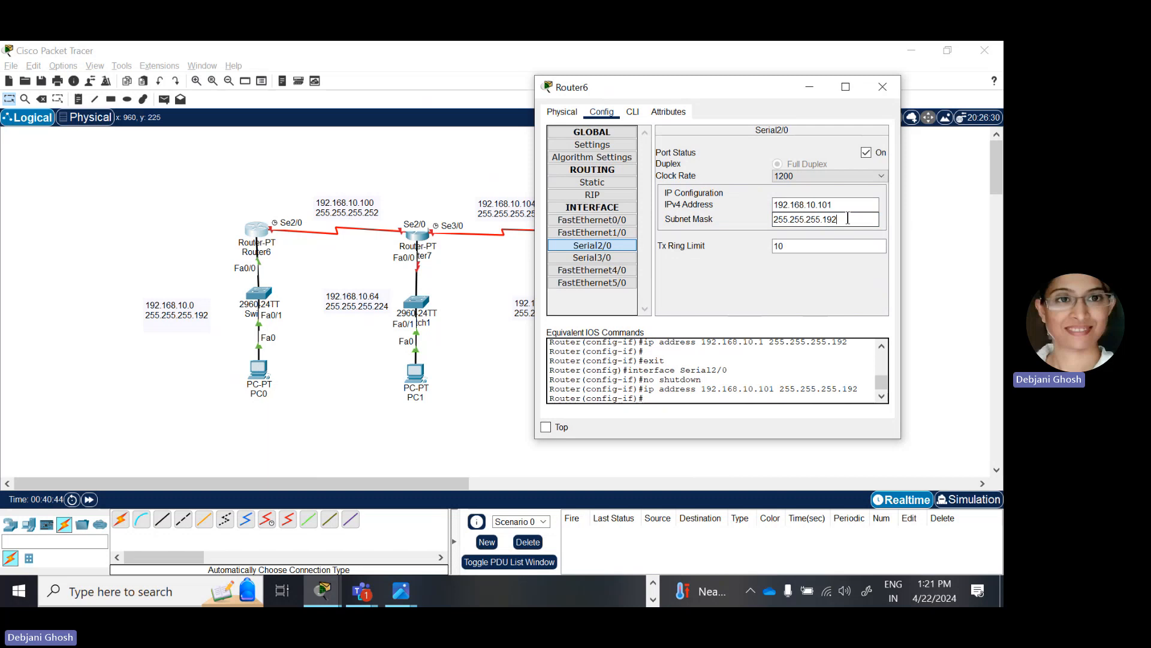
key("BackSpace")
type("252")
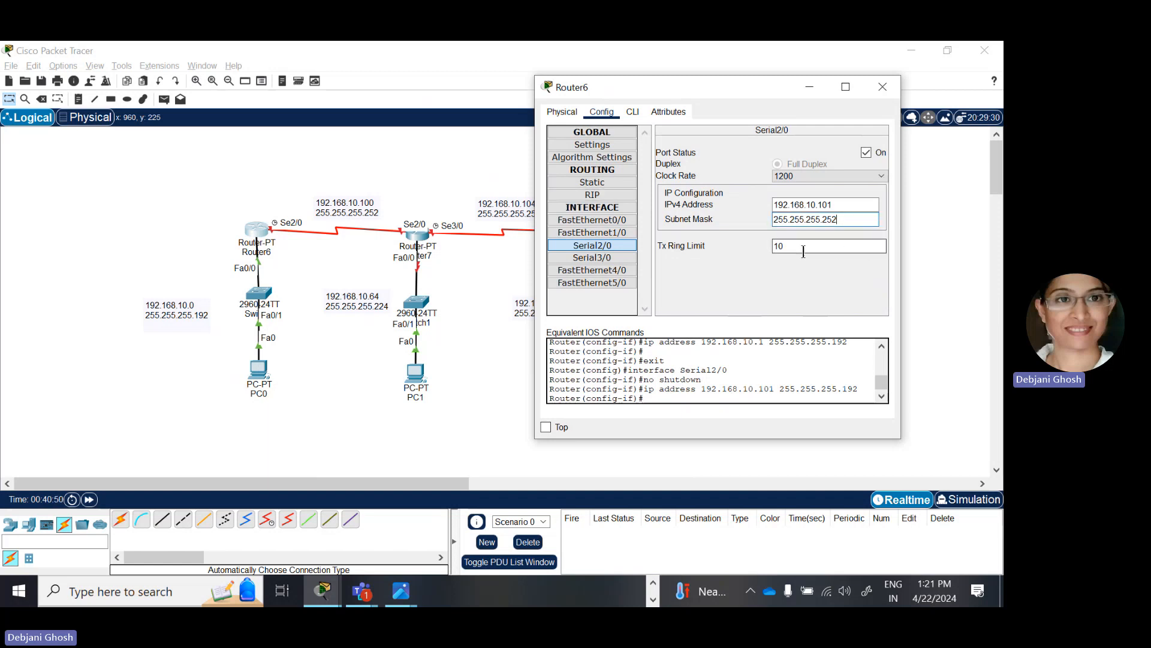
left_click(884, 90)
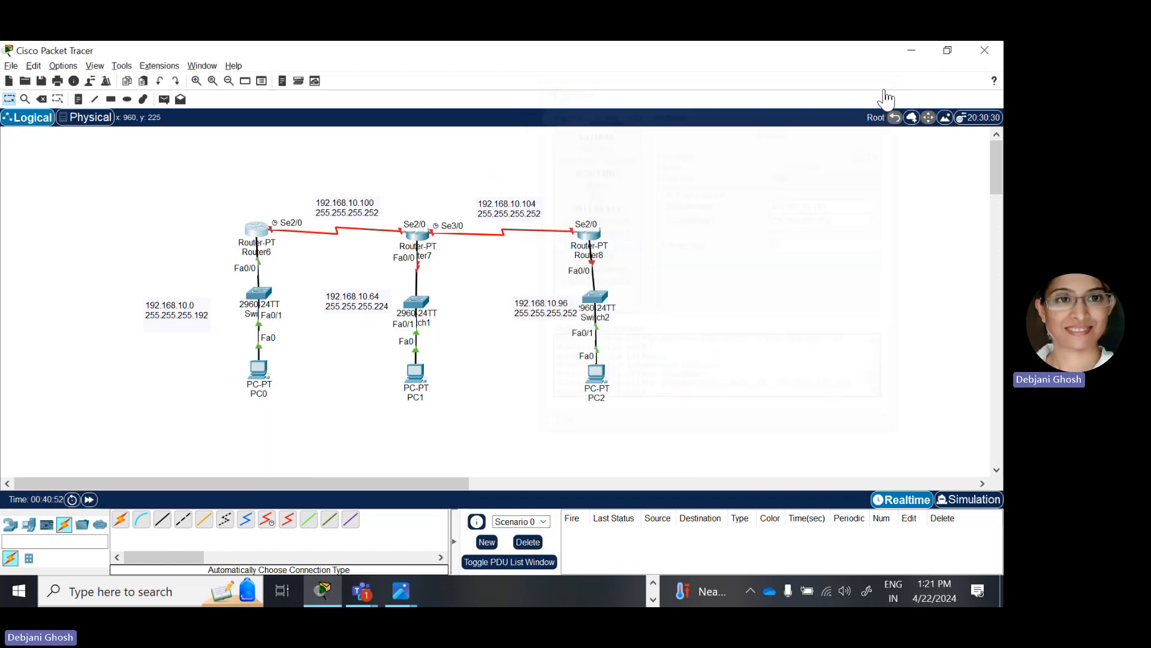
Step: Open PC1's IP configuration and set its static IPv4 address to 192.168.10.66 with subnet mask 255.255.255.224
left_click(418, 379)
left_click_drag(493, 135, 773, 77)
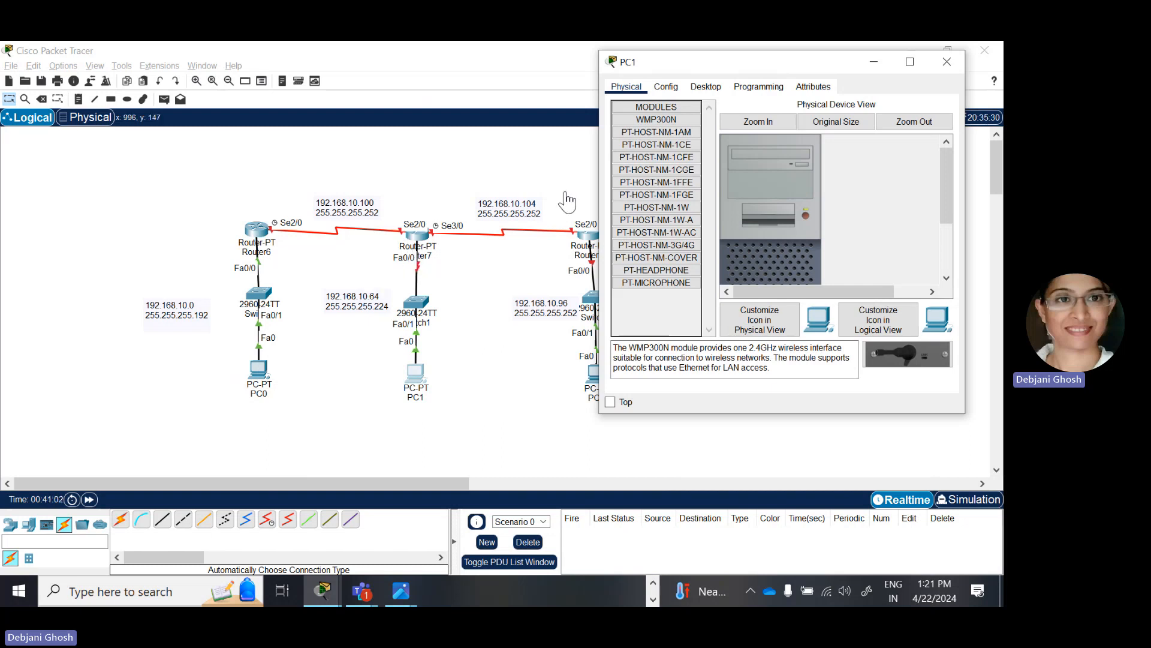
left_click(705, 87)
left_click(678, 145)
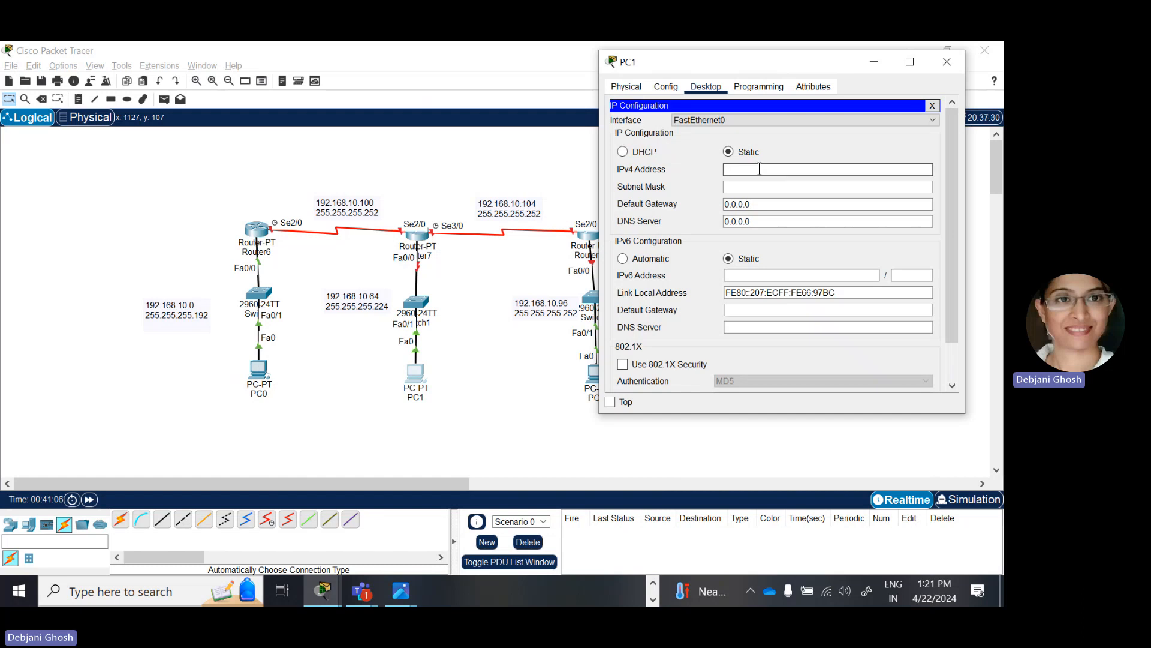
type("192.168.10")
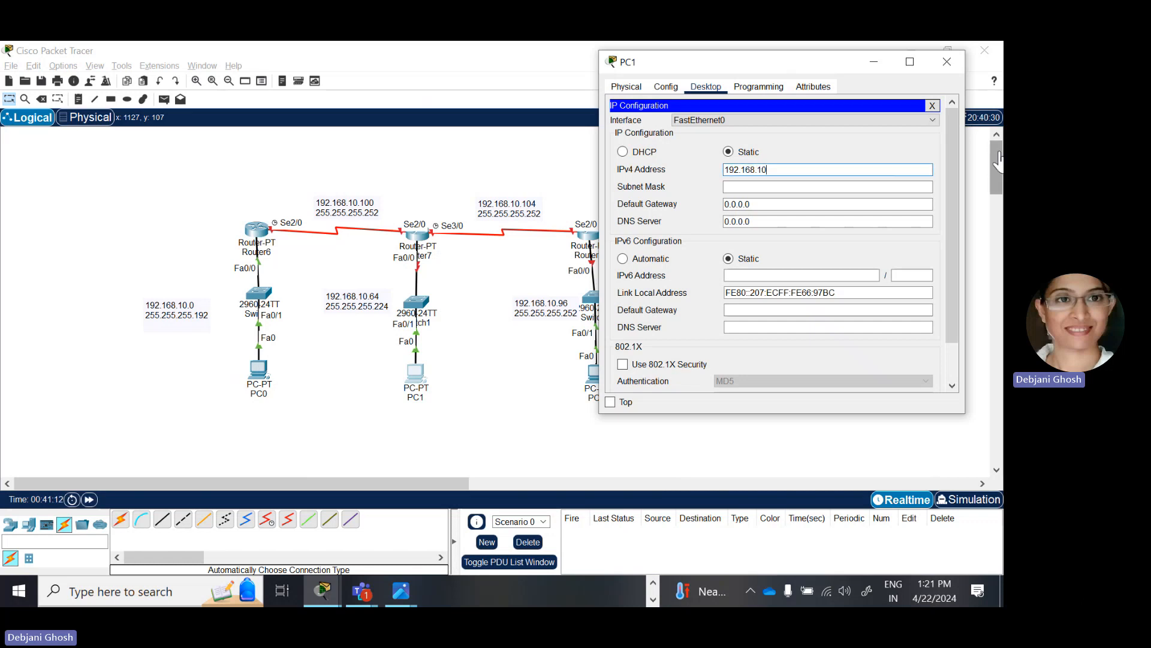
type(".66")
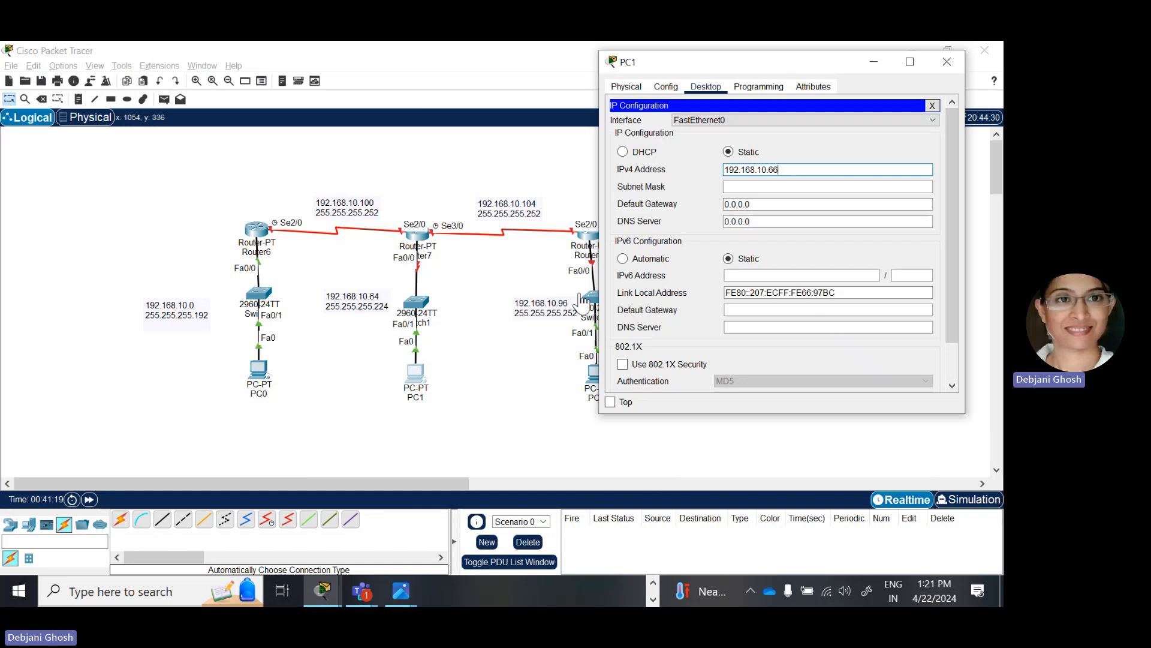
left_click(740, 186)
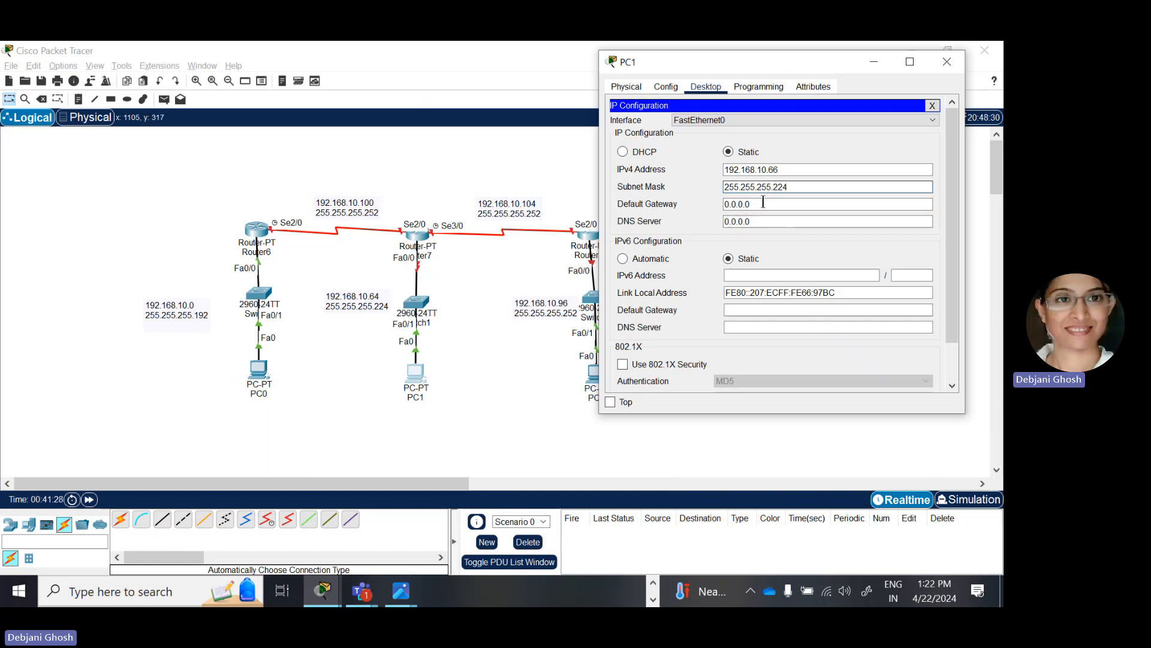
Step: Set PC1's default gateway to 192.168.10.65 and close the PC1 window
left_click(763, 203)
left_click_drag(764, 203, 709, 194)
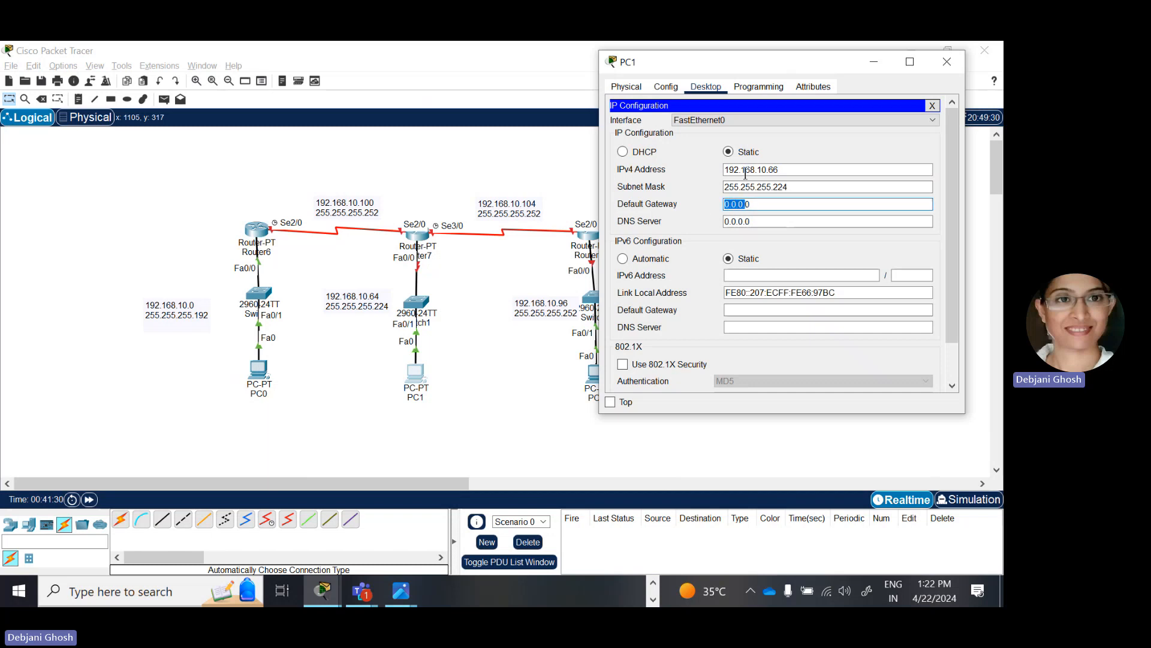
key("BackSpace")
key("Delete")
type("192.168.10.65")
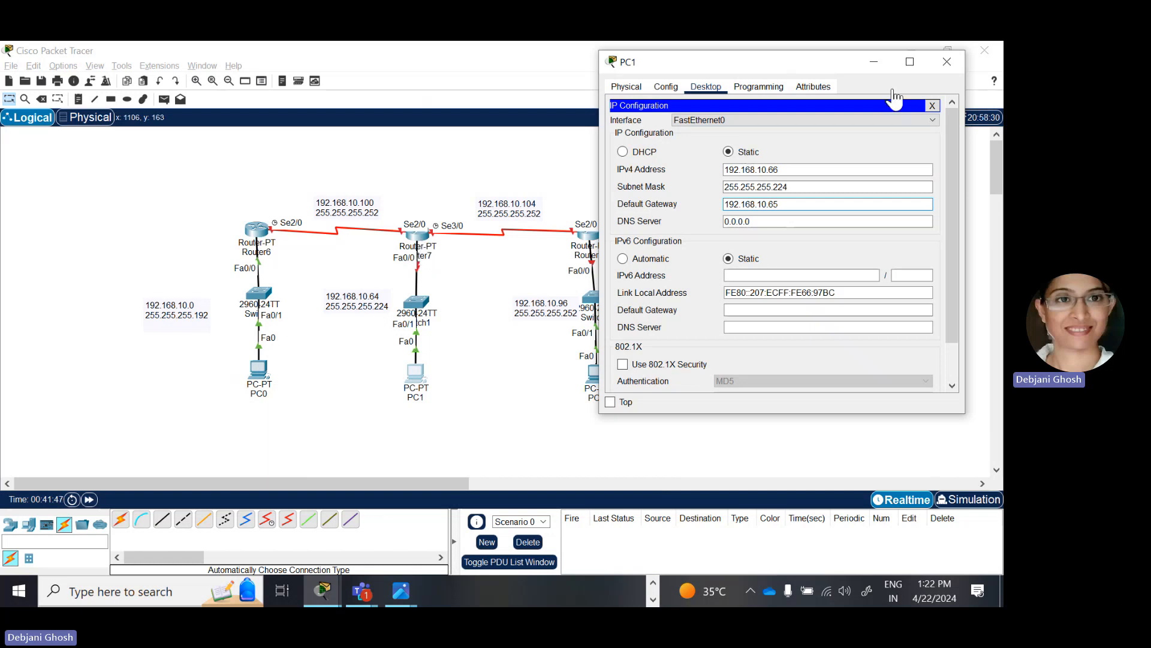
left_click(945, 68)
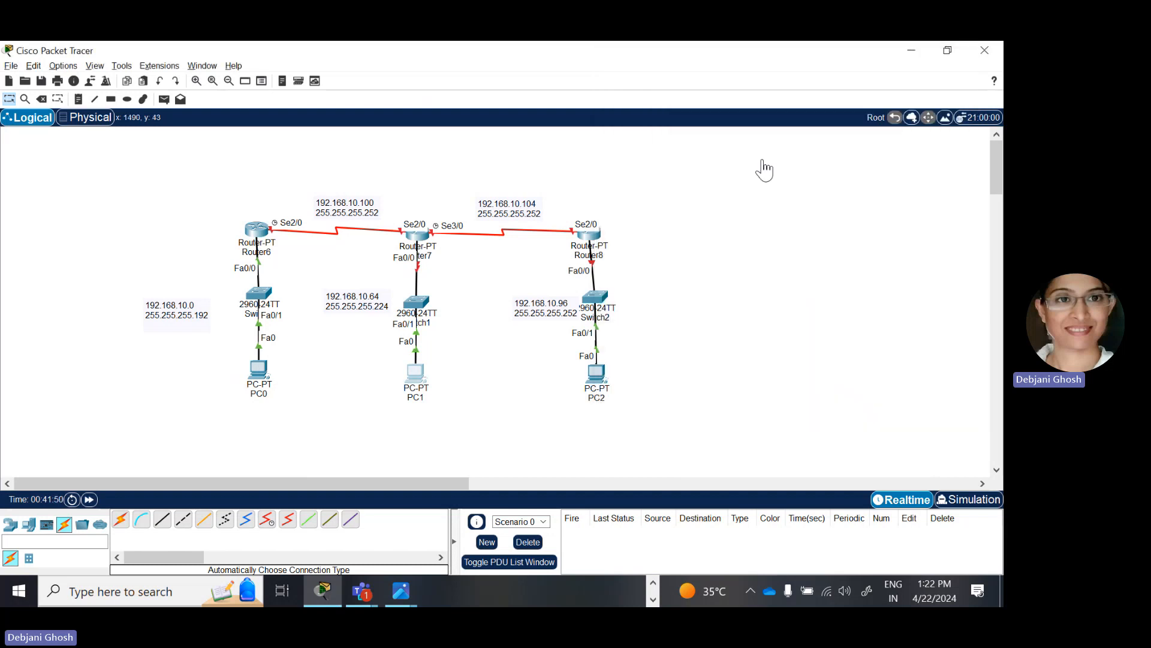
Step: Open Router7's interface configuration beside the topology and turn on the Serial2/0 port
left_click(420, 243)
left_click_drag(495, 132, 812, 106)
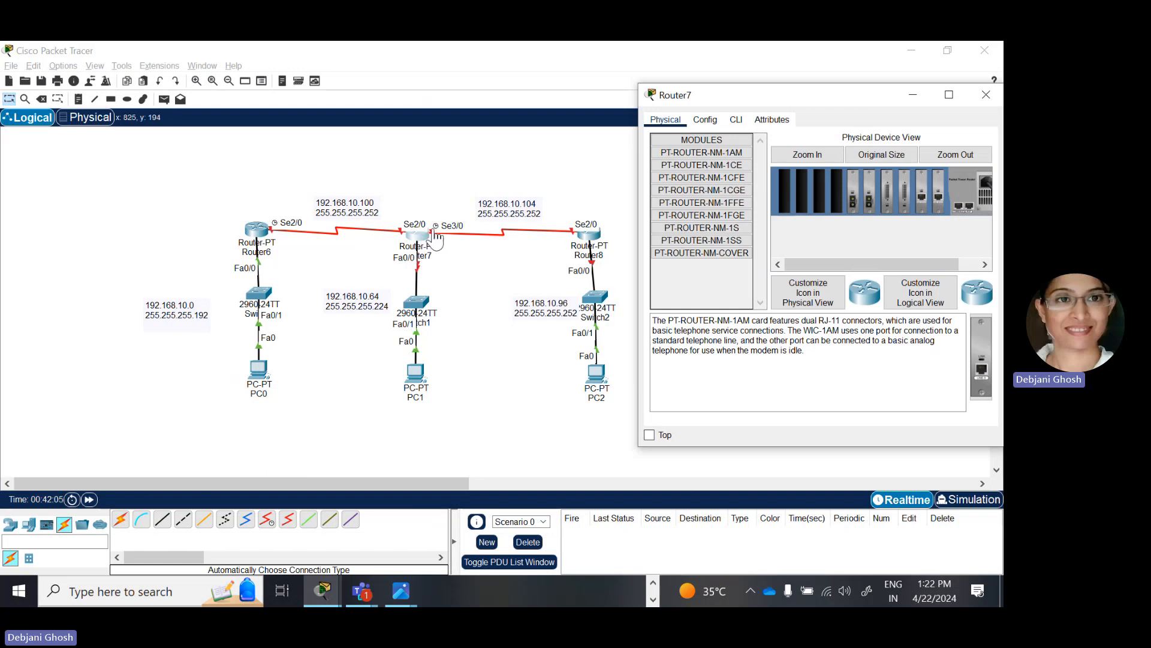
left_click(706, 120)
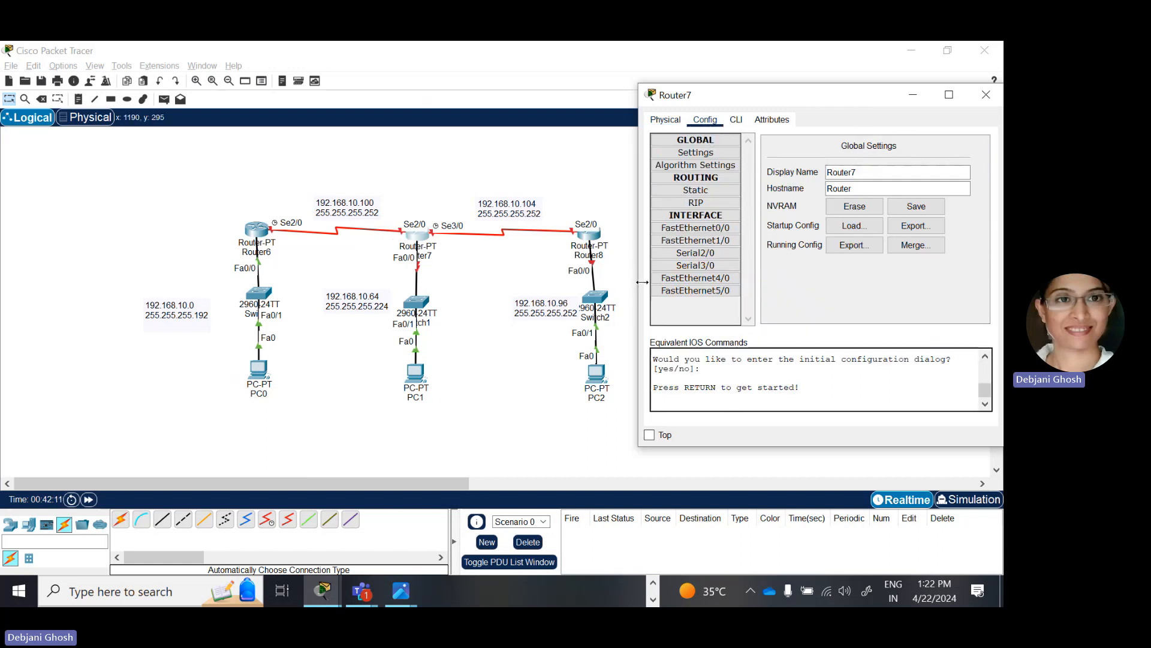
left_click(701, 255)
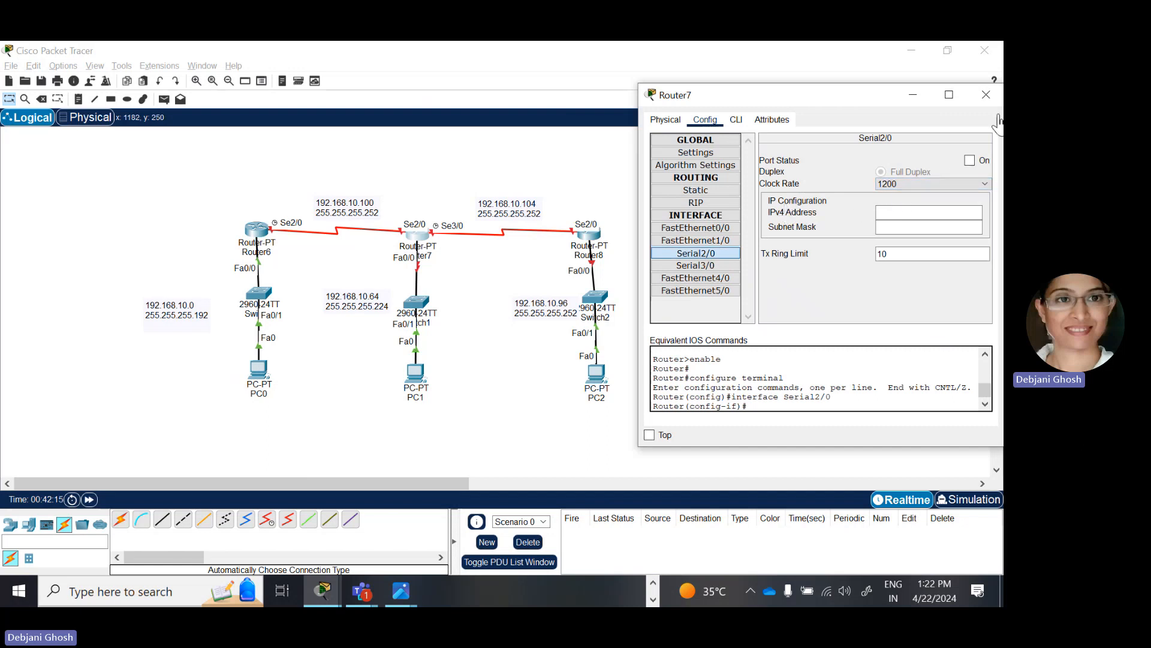
left_click(969, 161)
Step: Give Router7's Serial2/0 the IPv4 address 192.168.10.102 and subnet mask 255.255.255.252
left_click(913, 213)
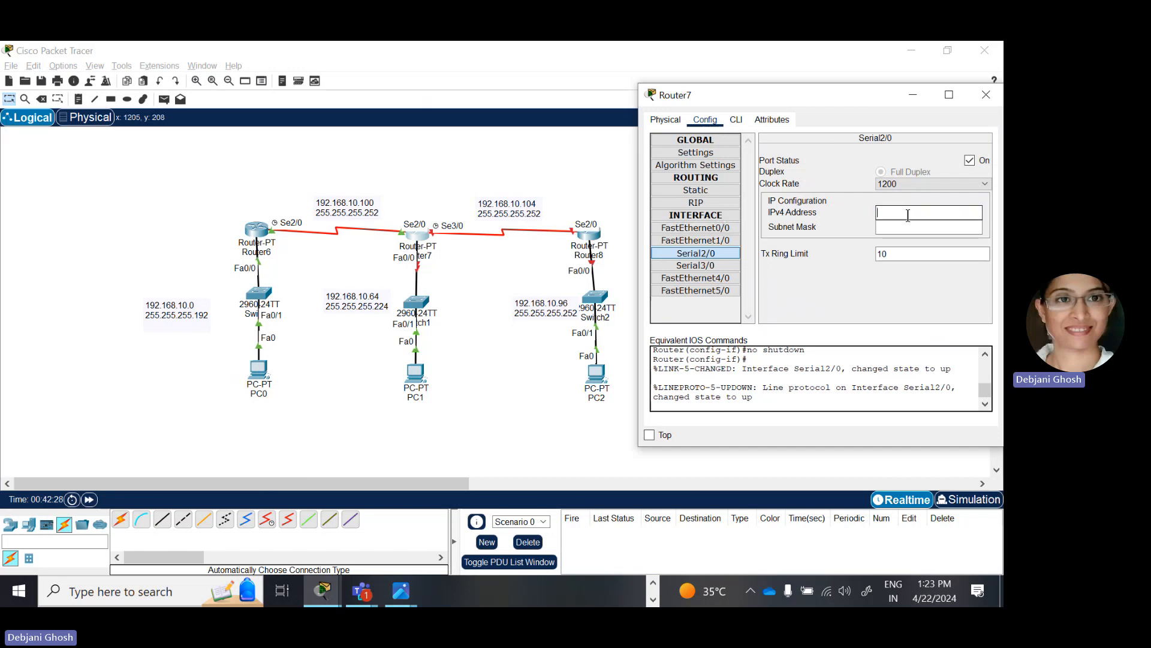
type("2")
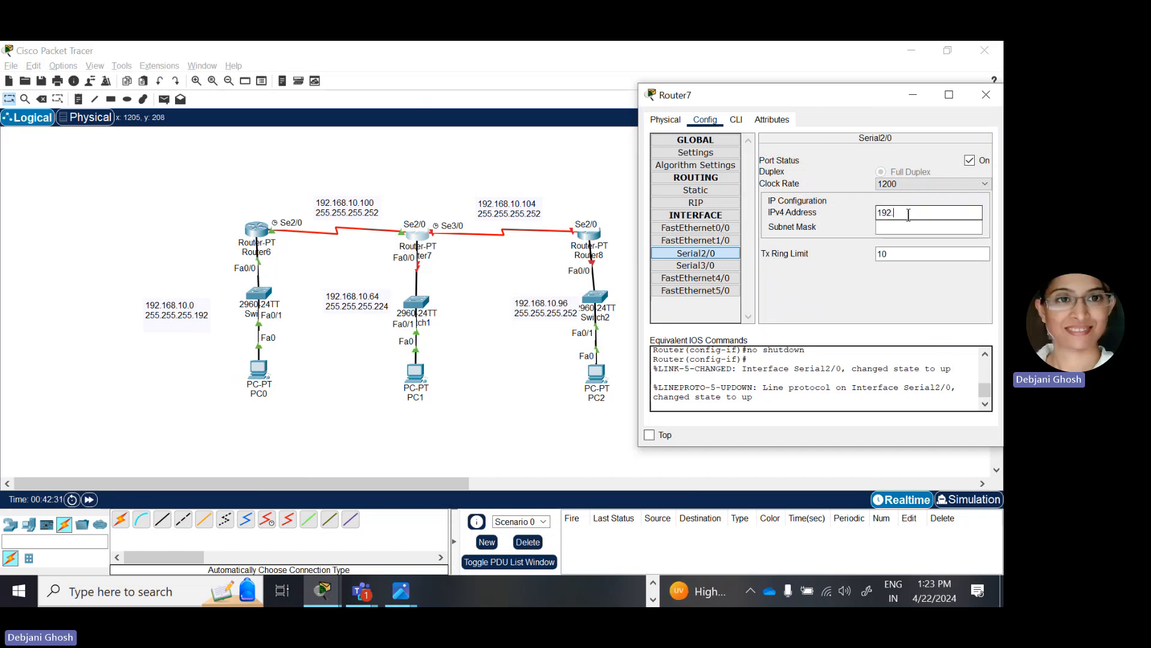
type(".168.10.102")
left_click(927, 228)
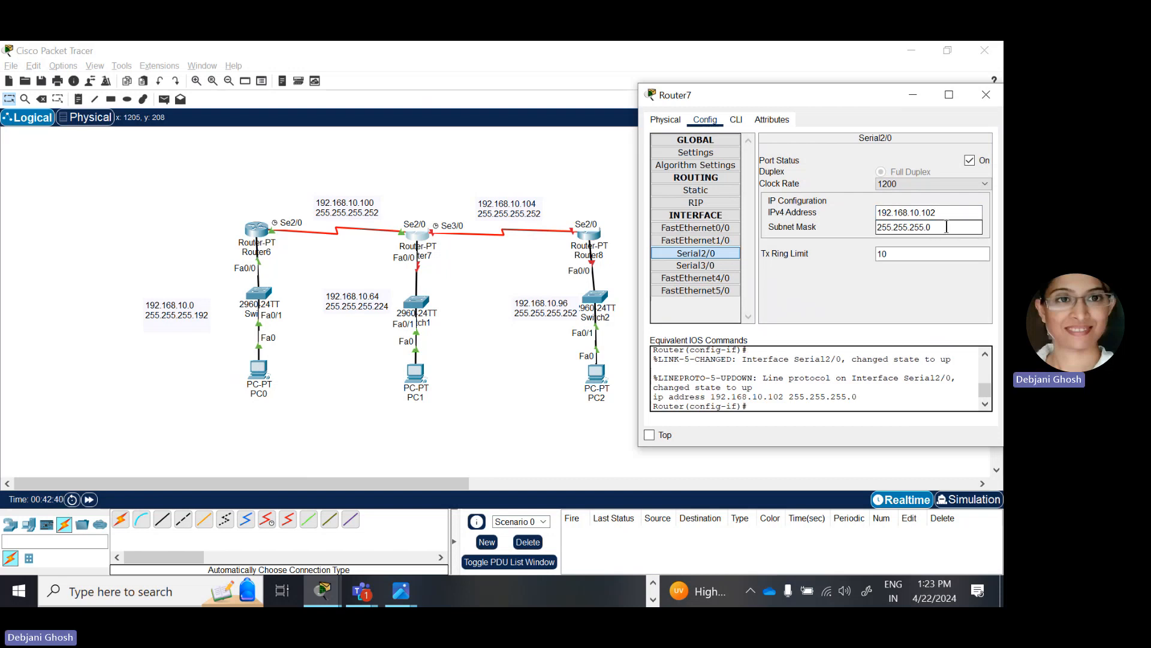
key("BackSpace")
type("252")
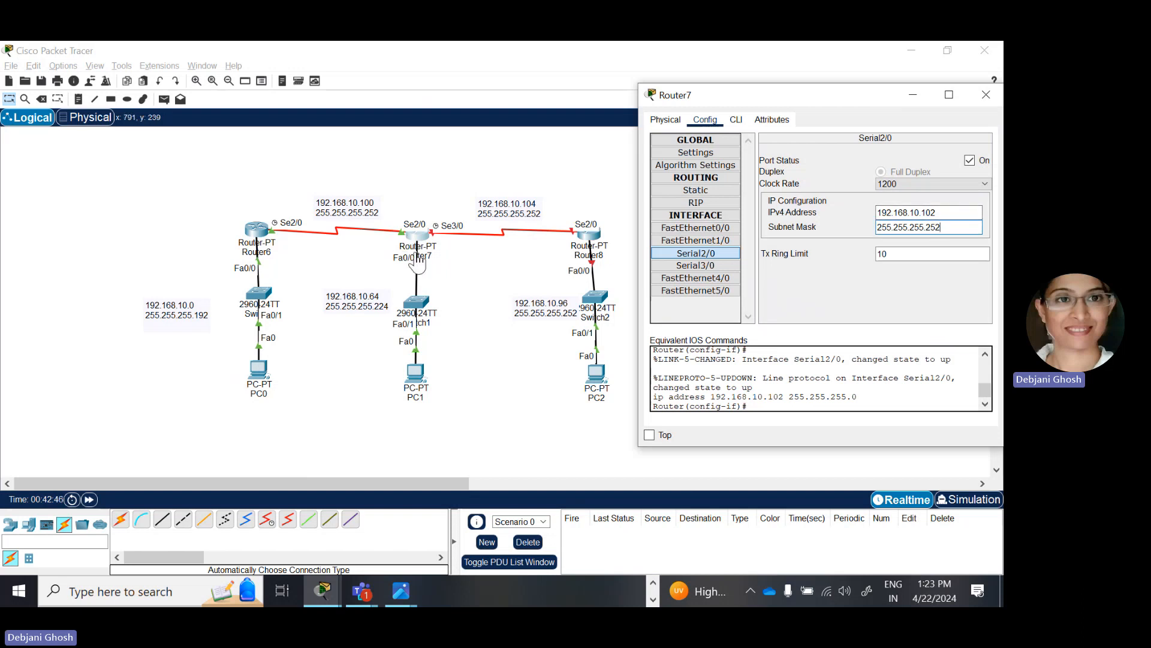
Step: Turn on Router7's FastEthernet0/0 and set its IPv4 address to 192.168.10.65 and subnet mask to 255.255.255.224
left_click(695, 227)
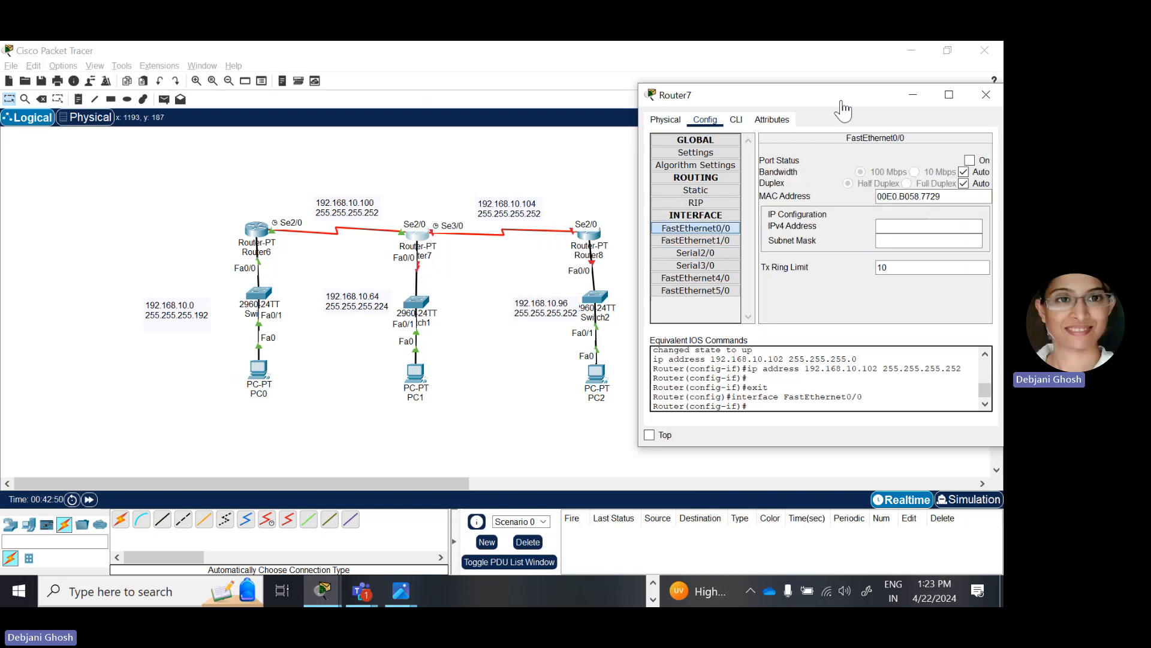
left_click_drag(783, 88, 783, 88)
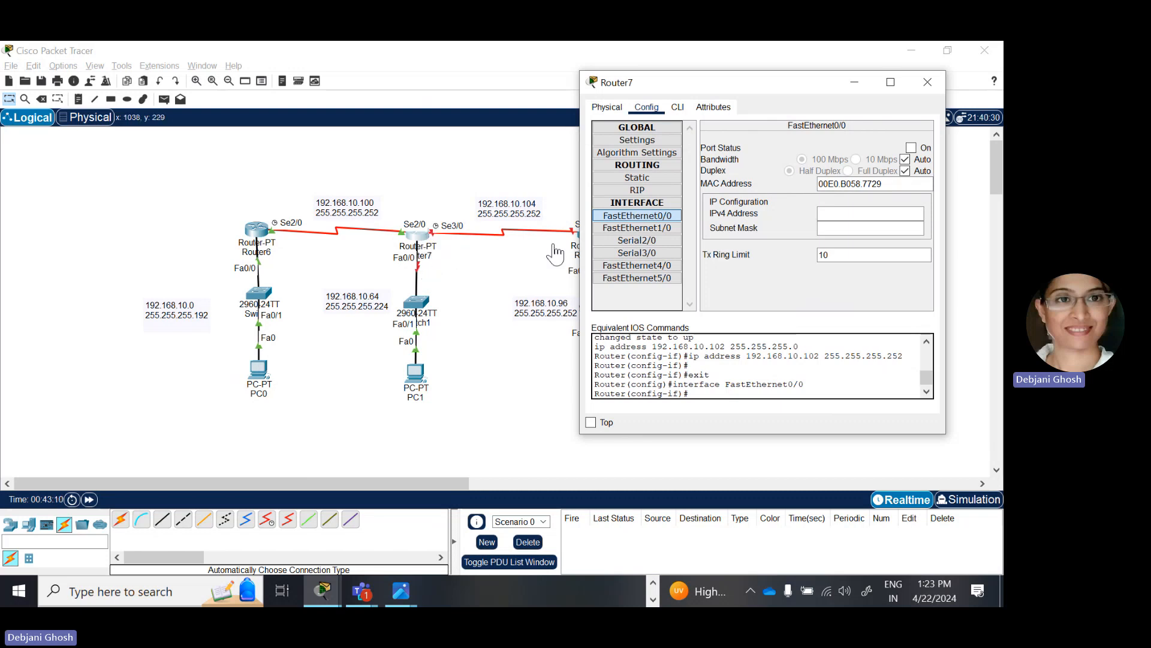
left_click(911, 148)
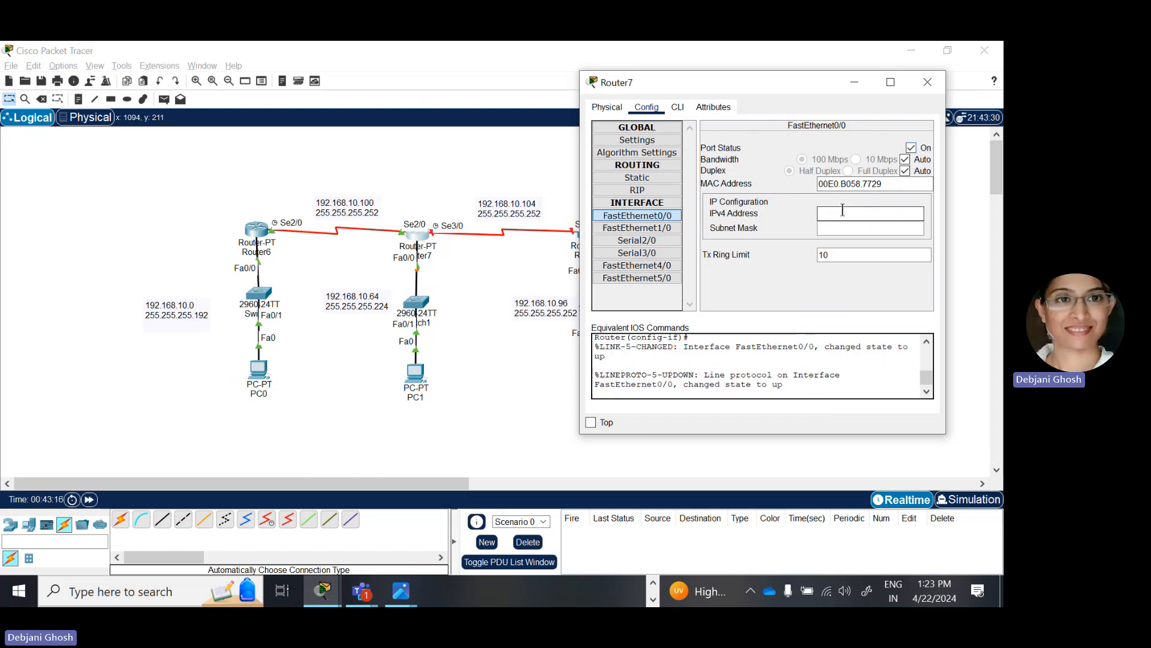
left_click(842, 213)
type("192.168.10.")
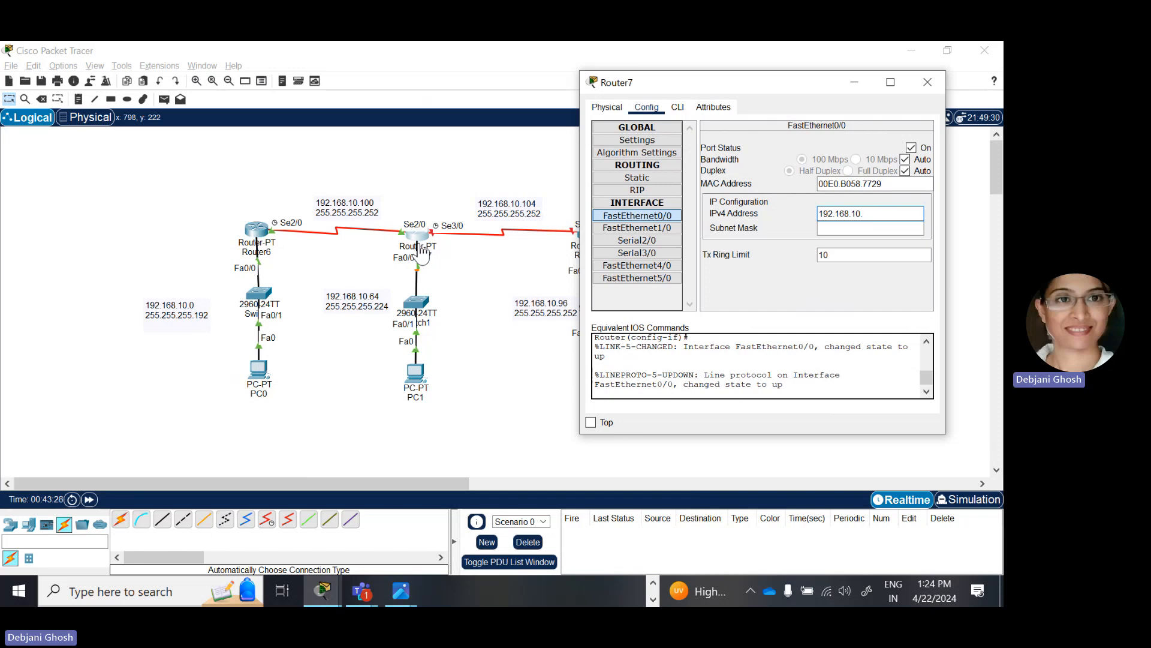
type("65")
left_click(842, 228)
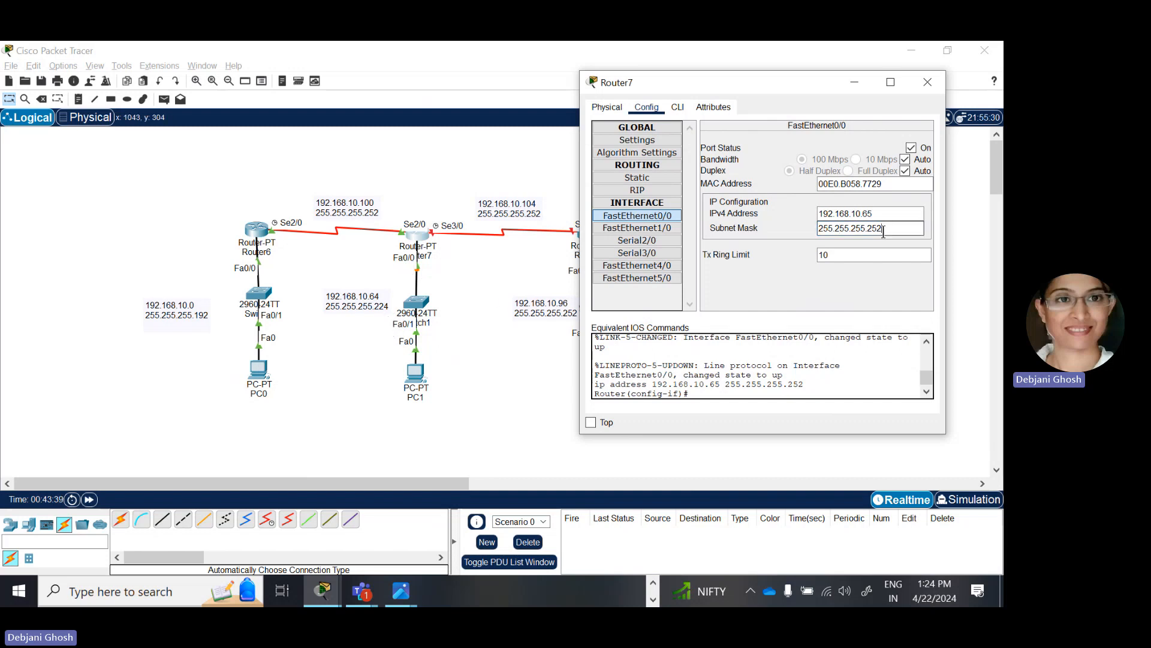
key("BackSpace")
key("BackSpace")
type("24")
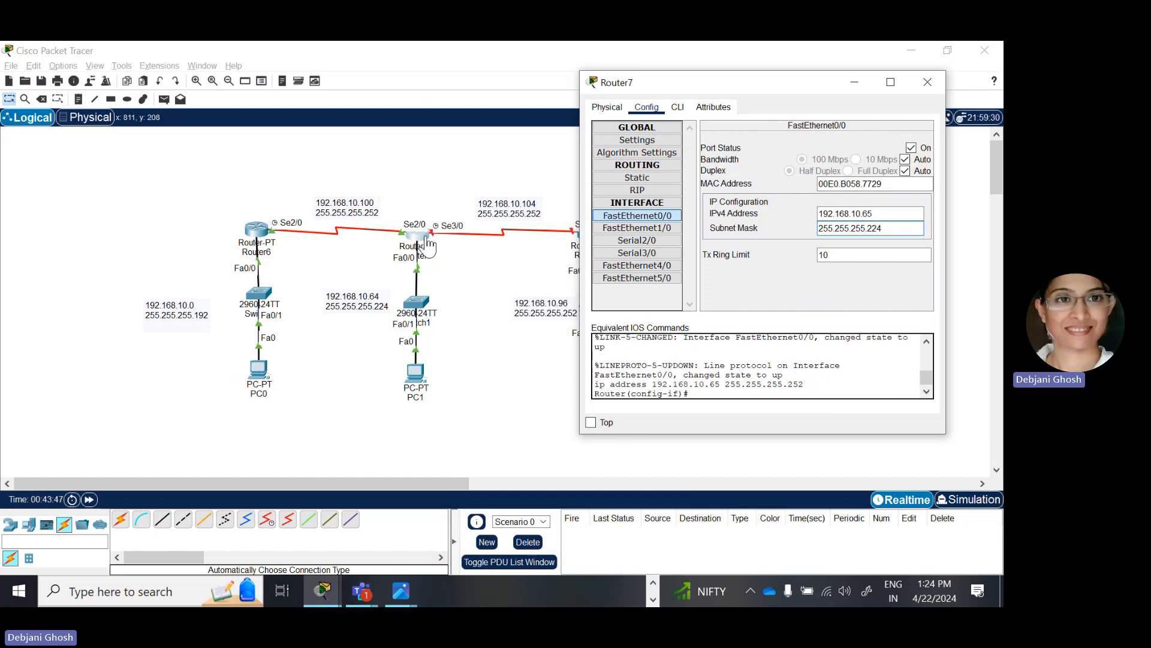
Step: Turn on Router7's Serial3/0, set its IPv4 address to 192.168.10.105 with subnet mask 255.255.255.252, and close the router window
left_click(637, 254)
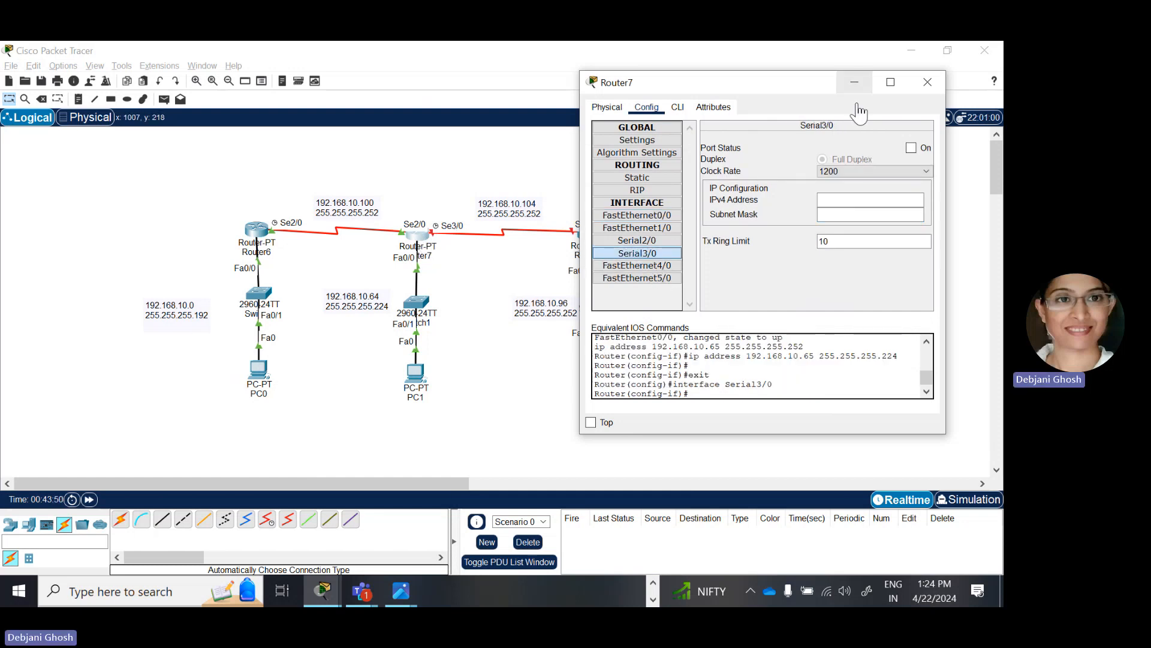
left_click(911, 149)
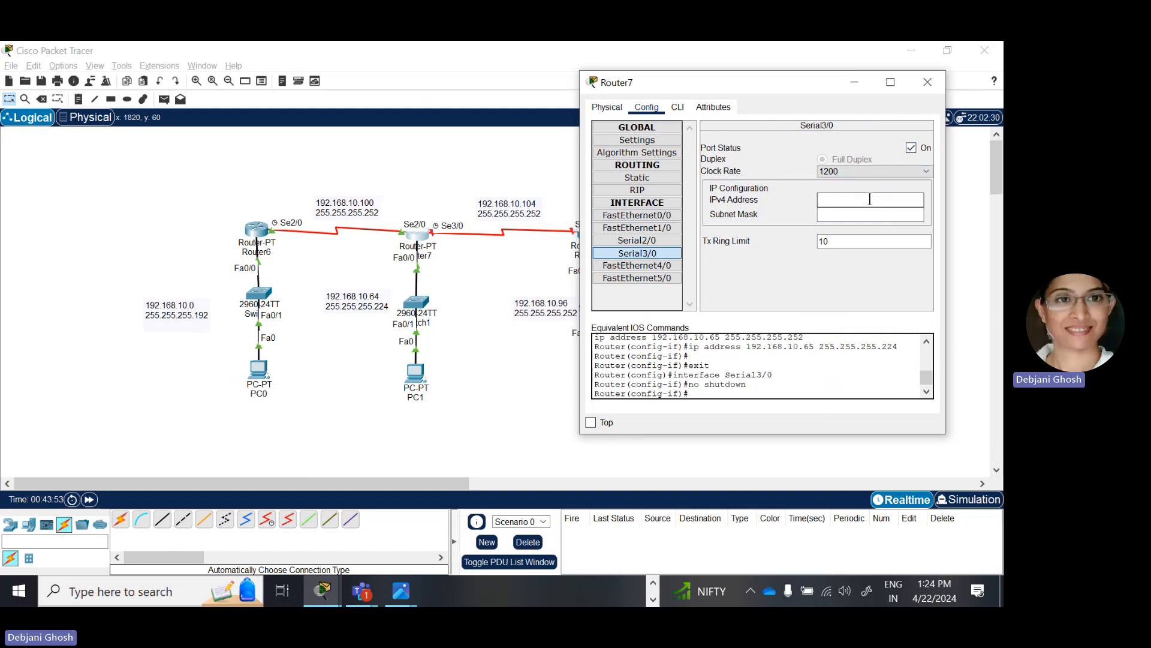
left_click_drag(749, 84, 839, 74)
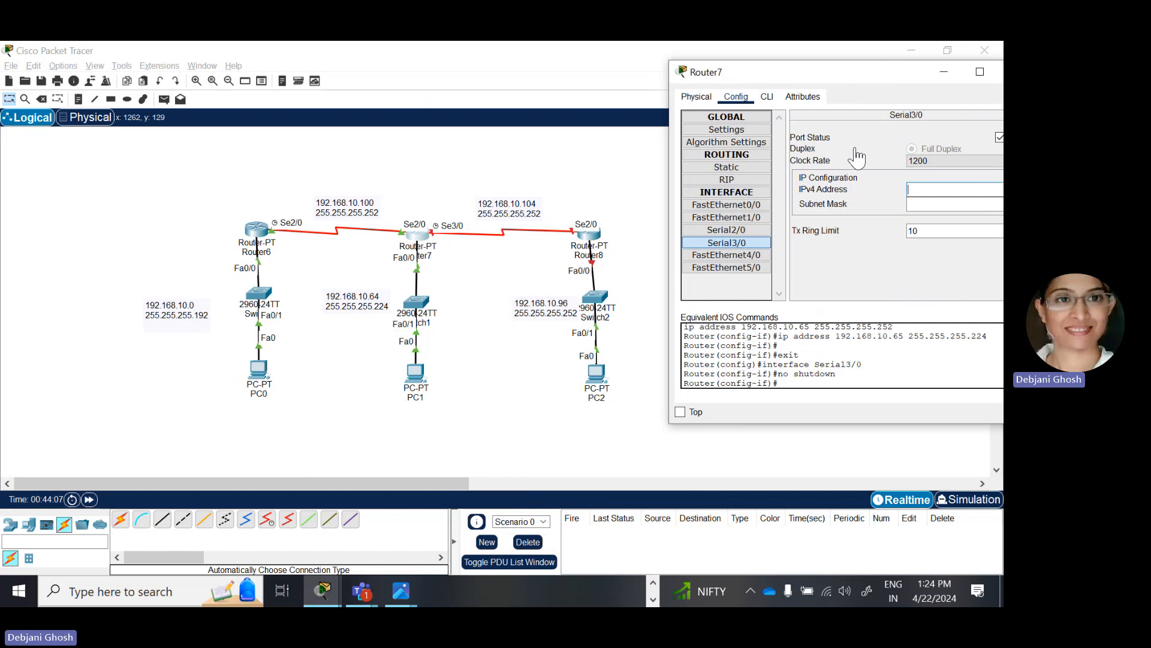
left_click_drag(892, 77, 836, 65)
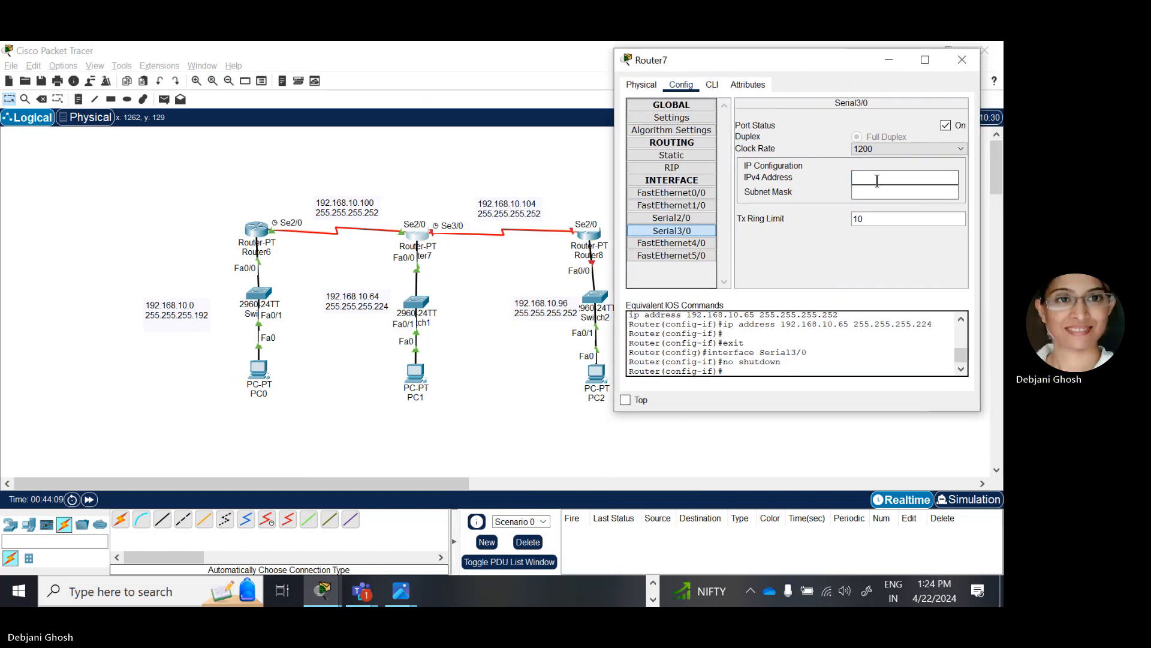
type("192.")
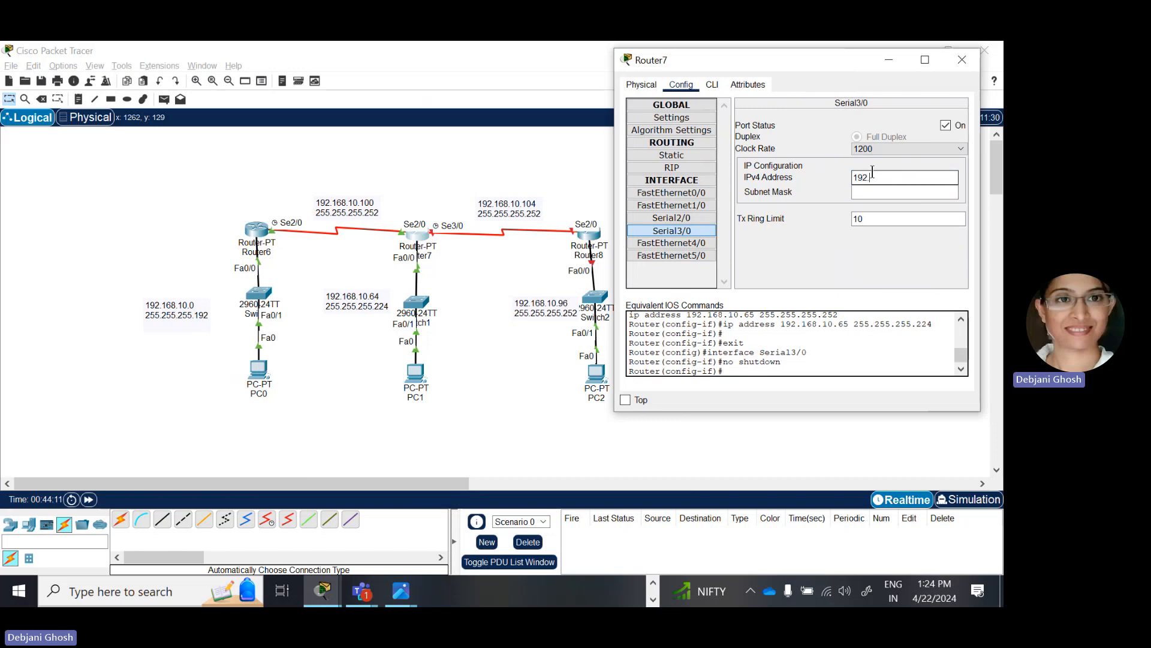
type("168.10.105")
key("Tab")
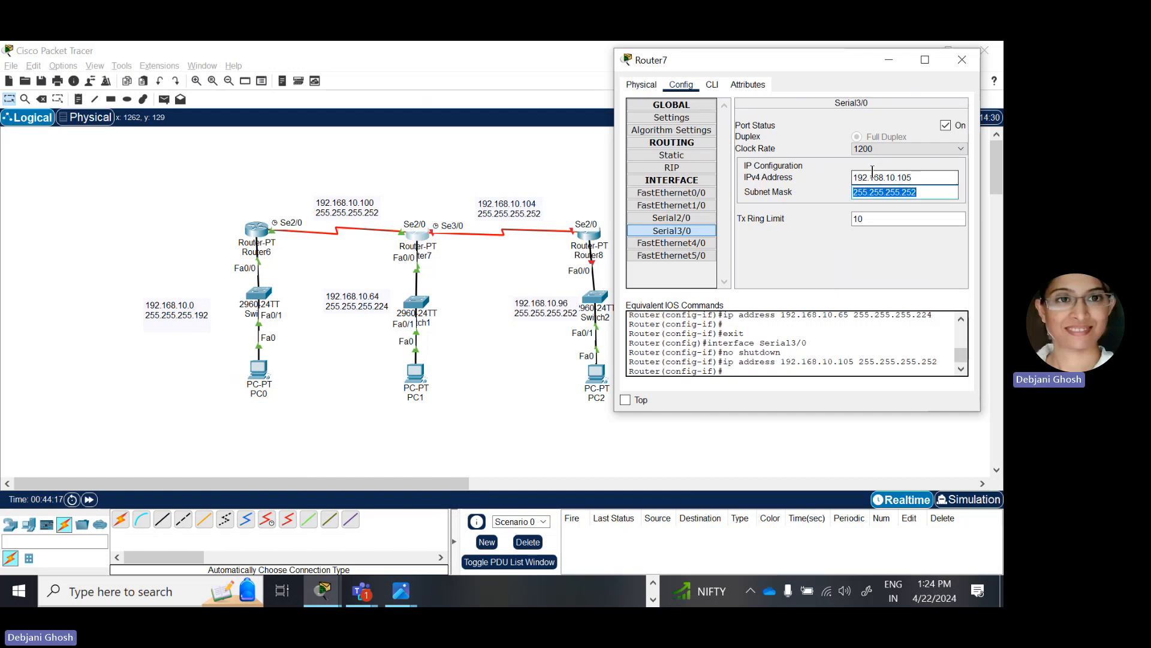
left_click(938, 193)
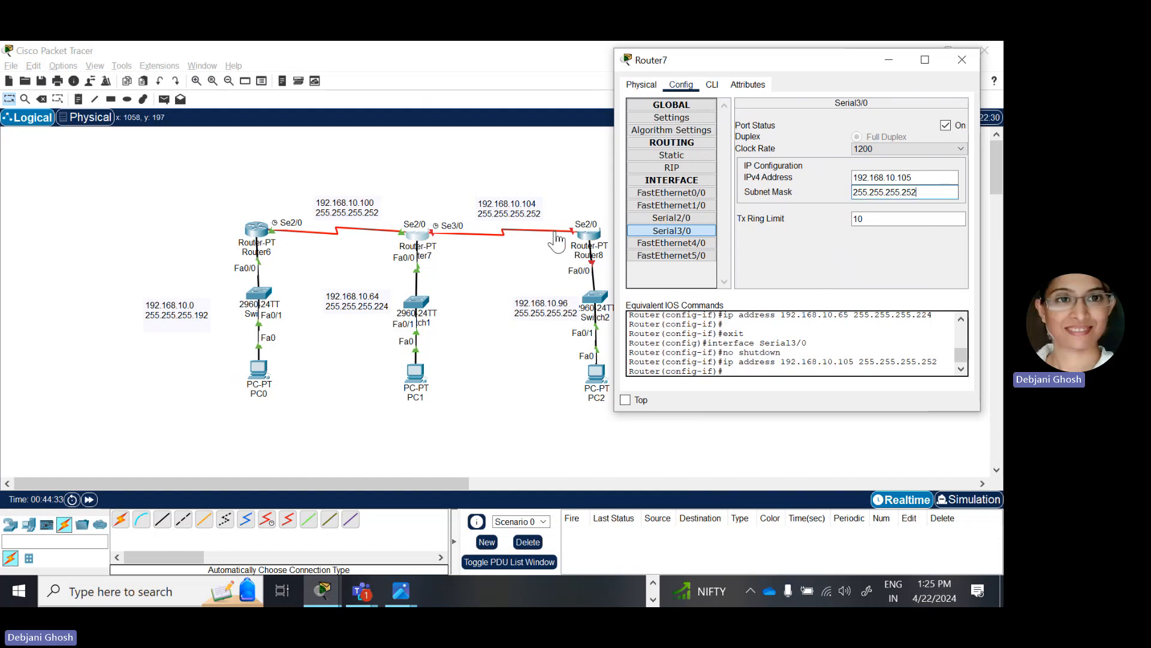
left_click(961, 60)
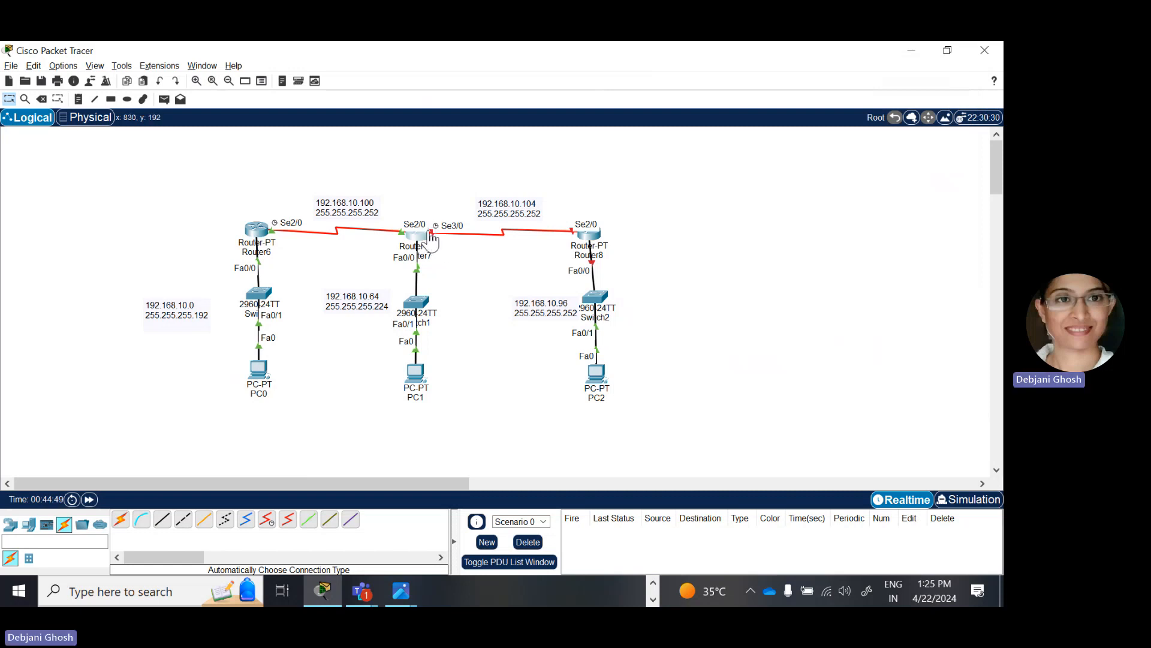
Step: Open PC2's IP configuration beside the topology and set its static IPv4 address to 192.168.10.98
mouse_move(429, 241)
left_click(598, 379)
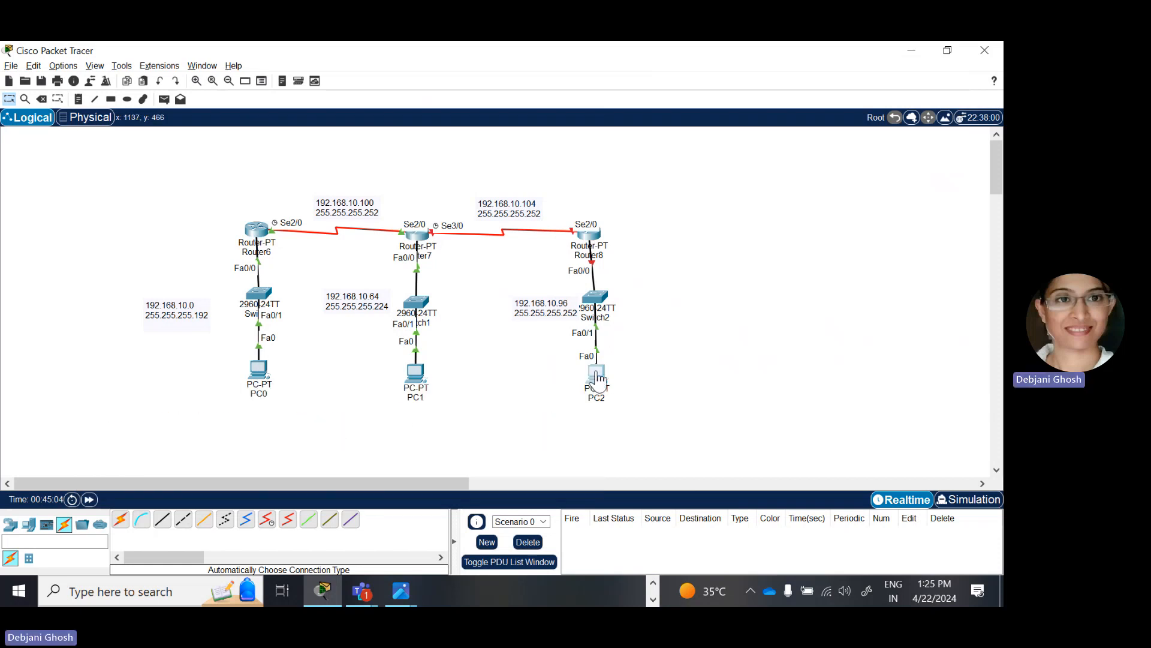
left_click_drag(527, 138, 110, 106)
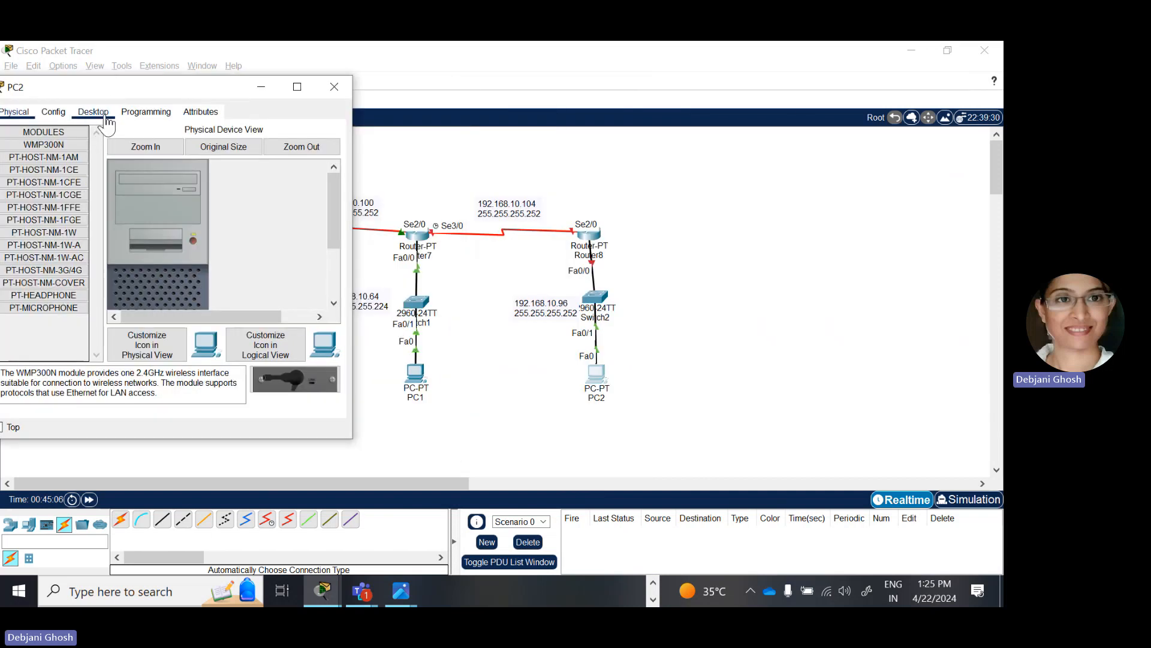
left_click(105, 115)
left_click(27, 178)
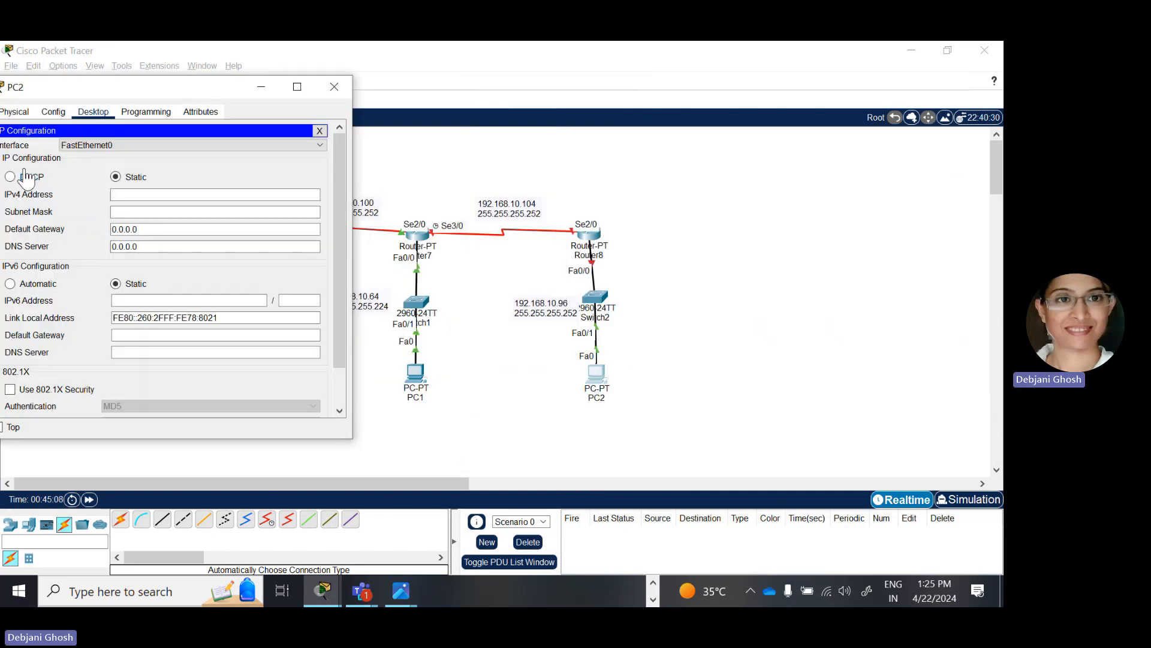
left_click(127, 194)
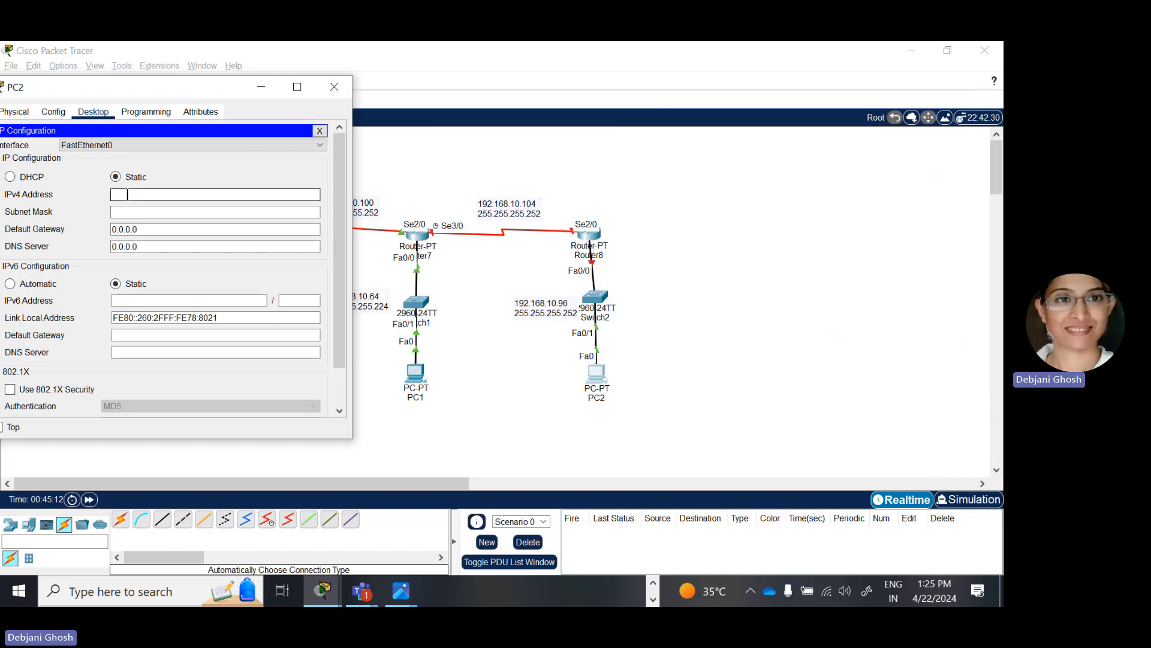
type("19")
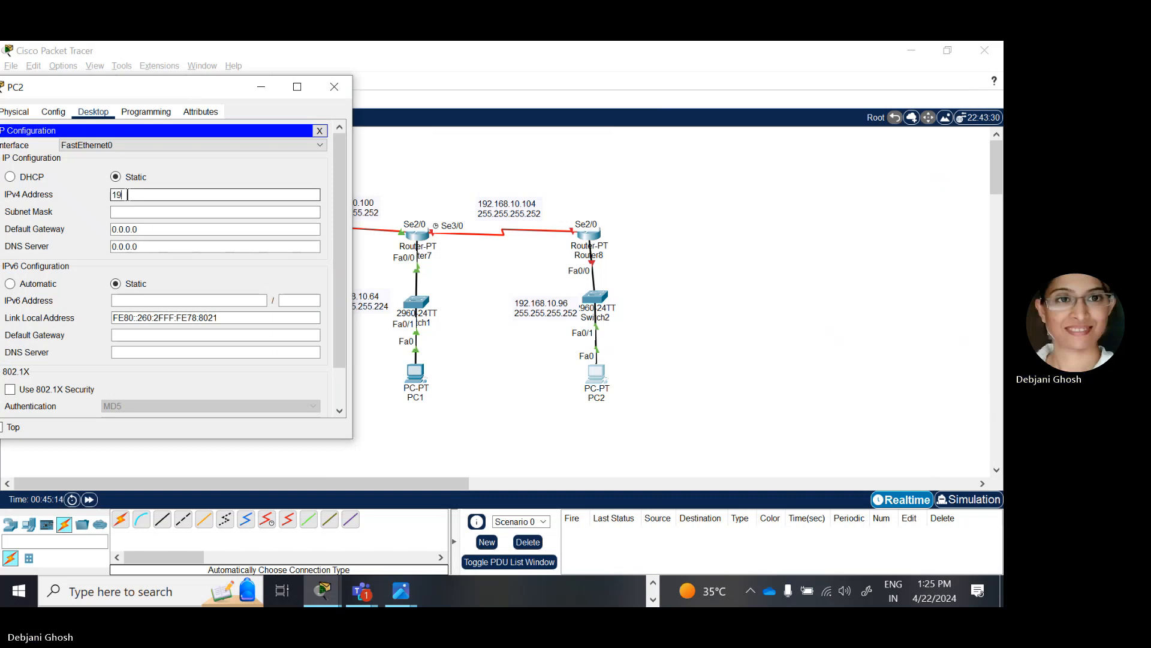
type("2.168")
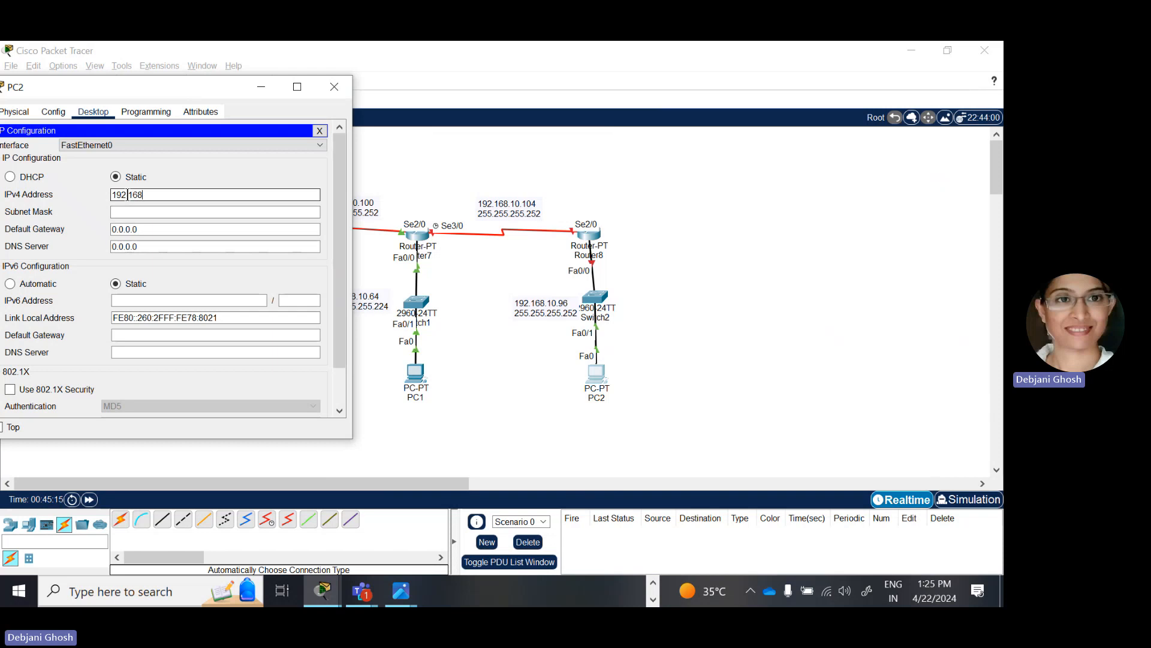
type(".10.")
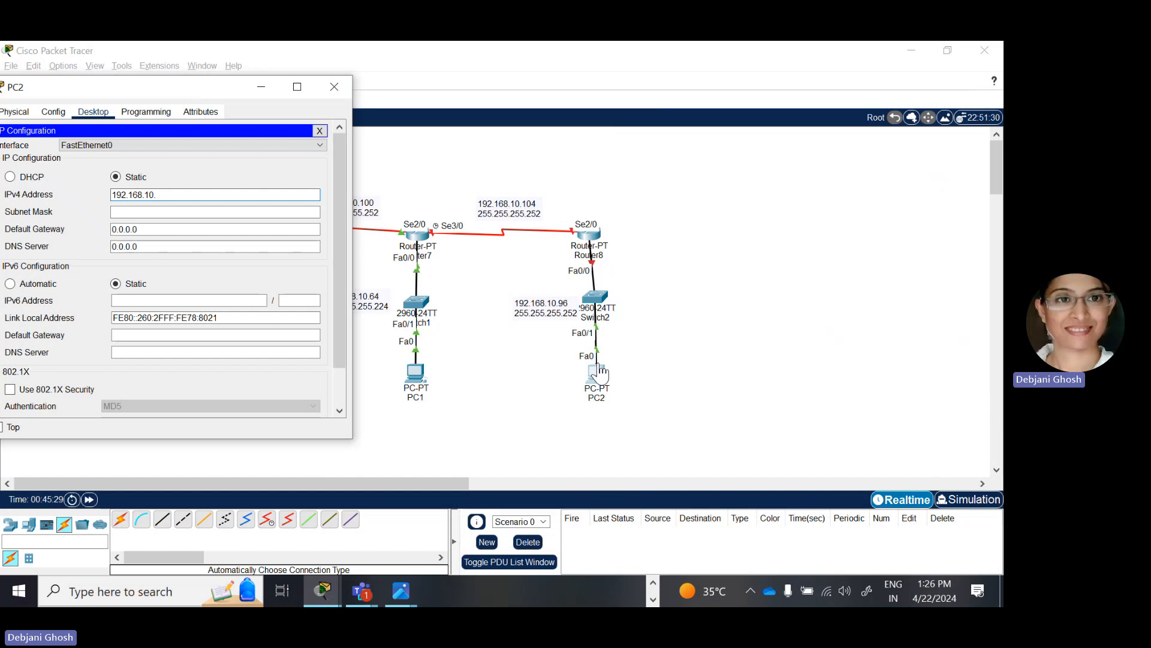
type("98")
key("Tab")
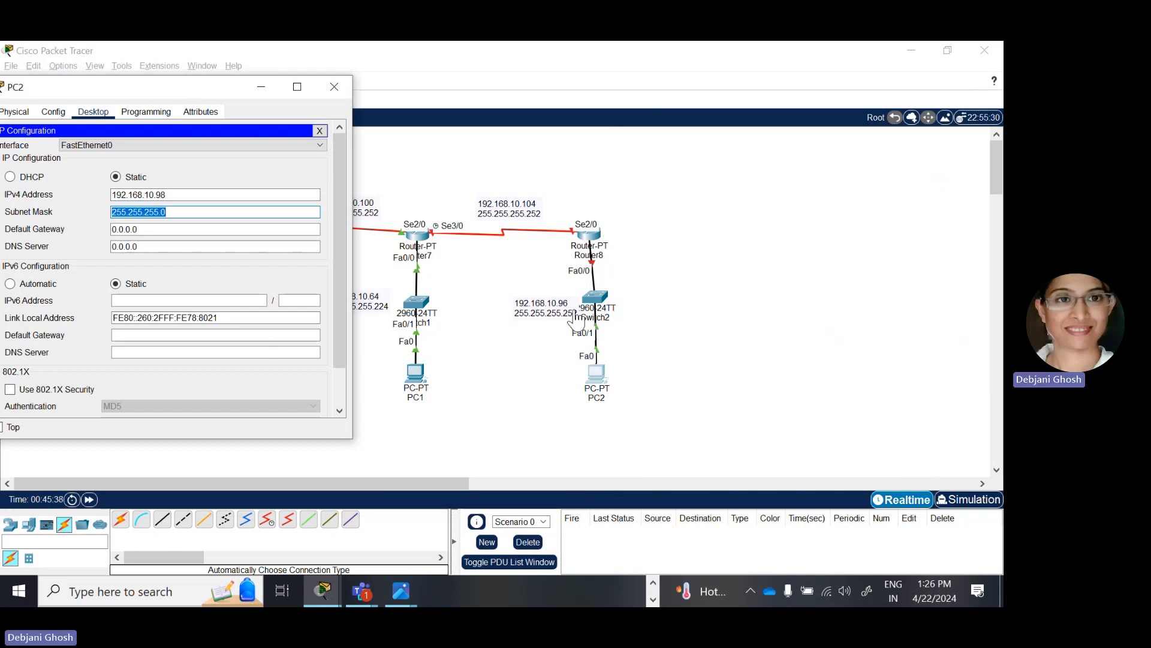
Step: Set PC2's subnet mask to 255.255.255.252 and default gateway to 192.168.10.97, and close the PC window
left_click(177, 209)
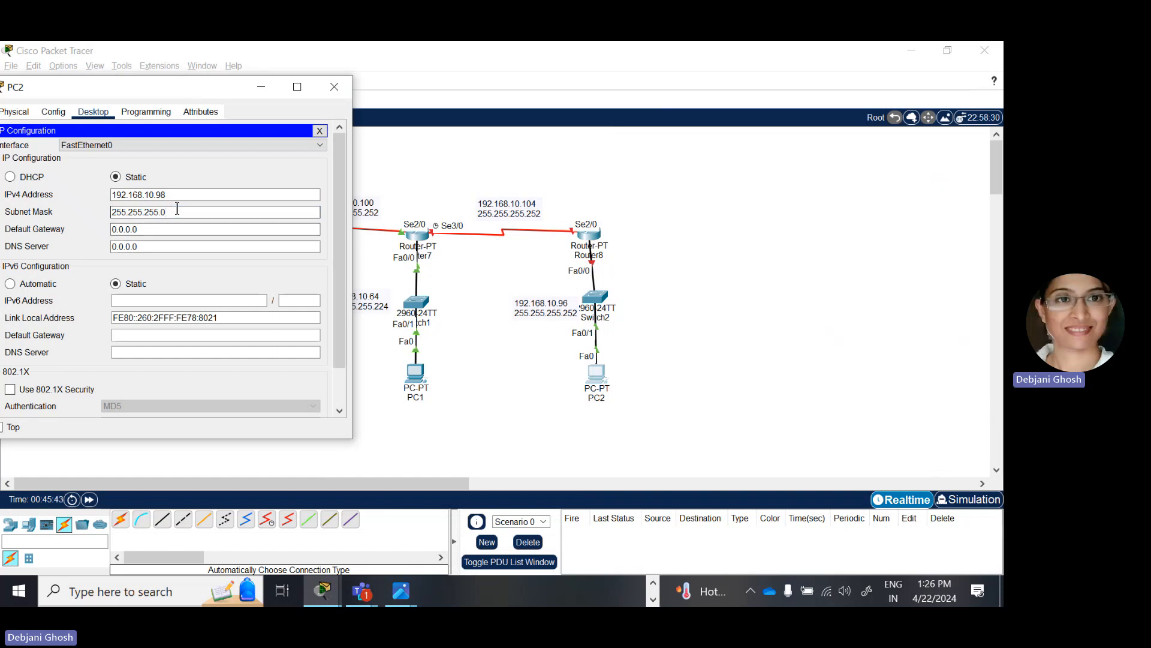
key("BackSpace")
type("252")
left_click(159, 231)
double_click(109, 228)
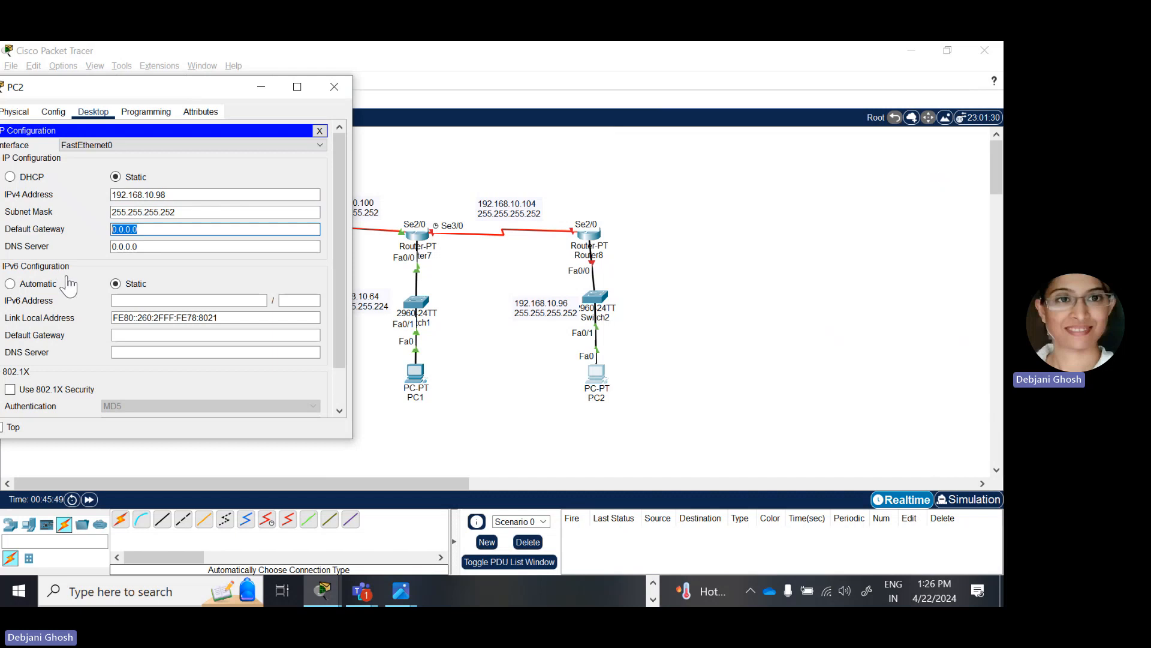
type("192.168.10.97")
left_click(334, 86)
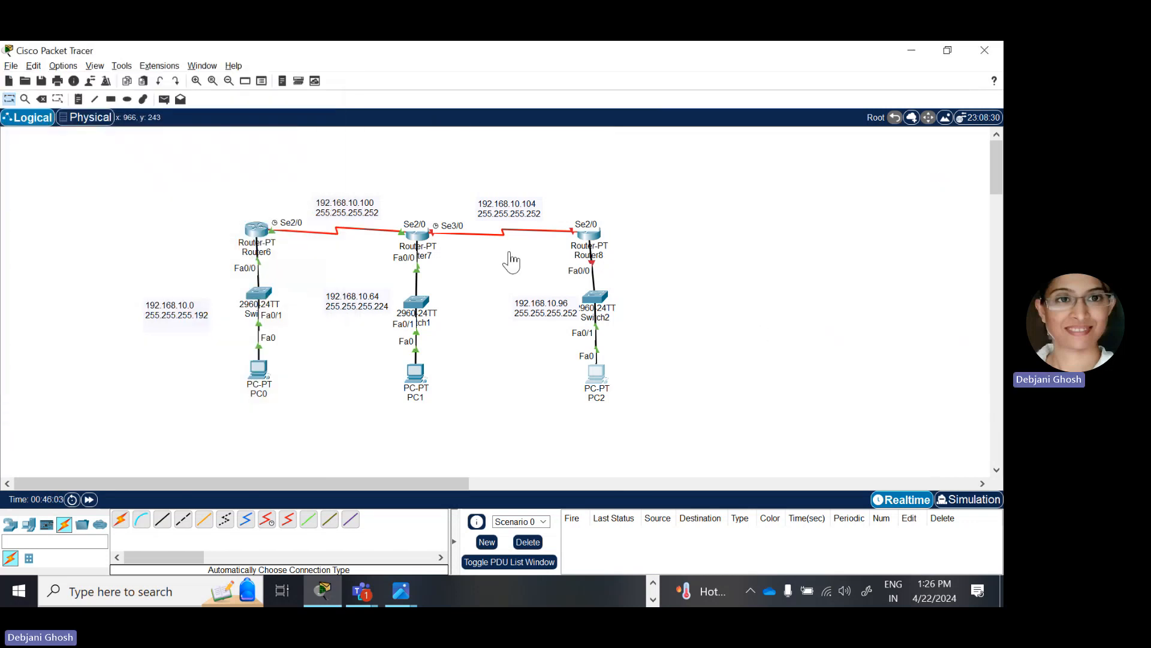
Step: Open Router8's interface configuration beside the topology and turn on the Serial2/0 port
left_click(597, 241)
left_click_drag(524, 135, 837, 103)
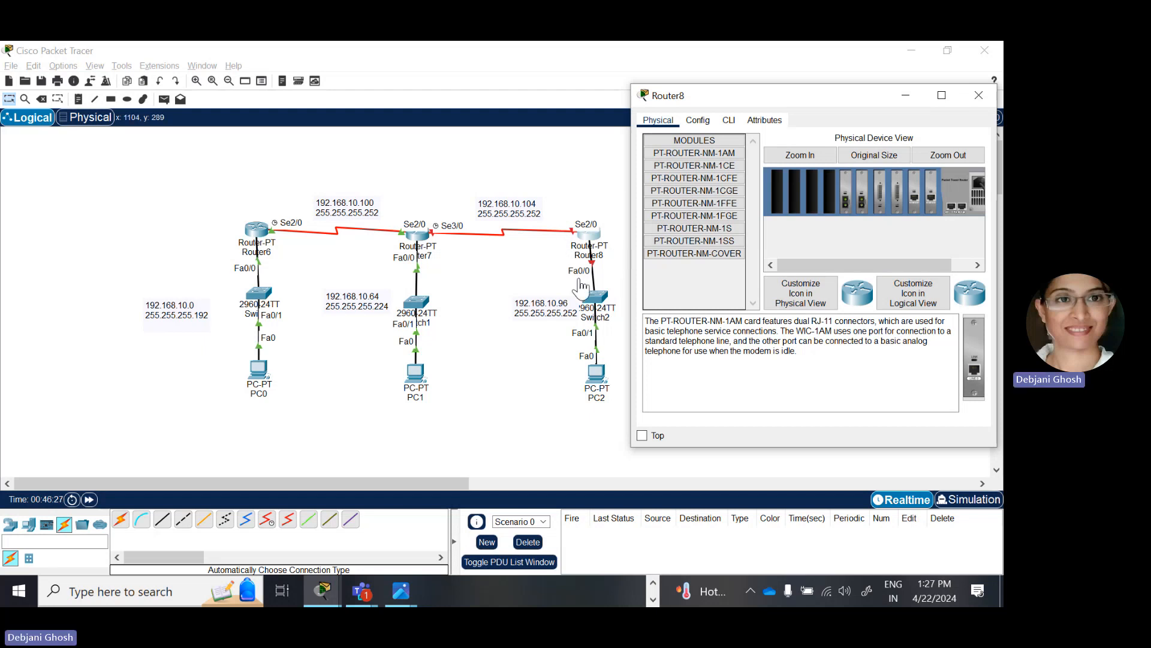
left_click(695, 122)
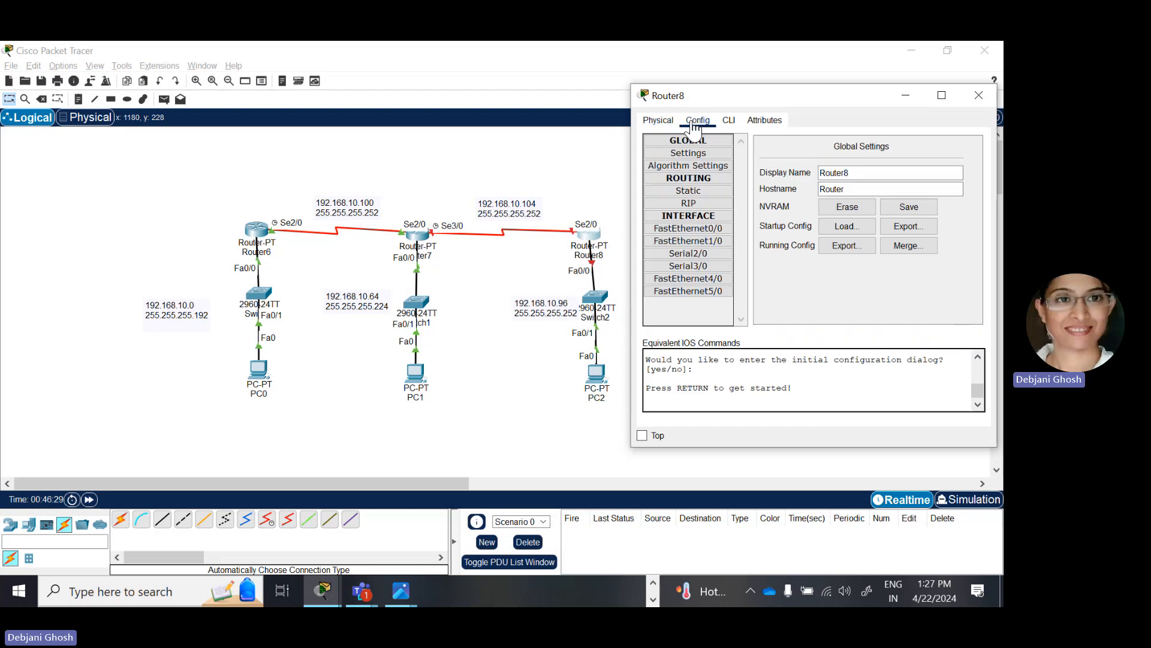
left_click(688, 253)
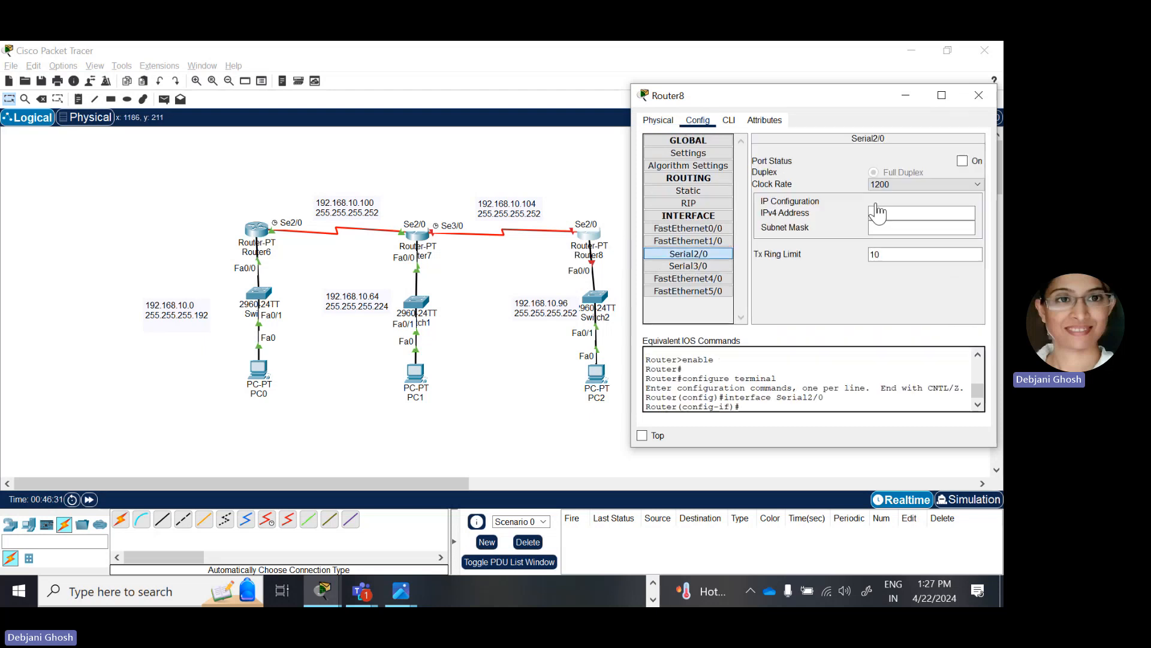
left_click(962, 161)
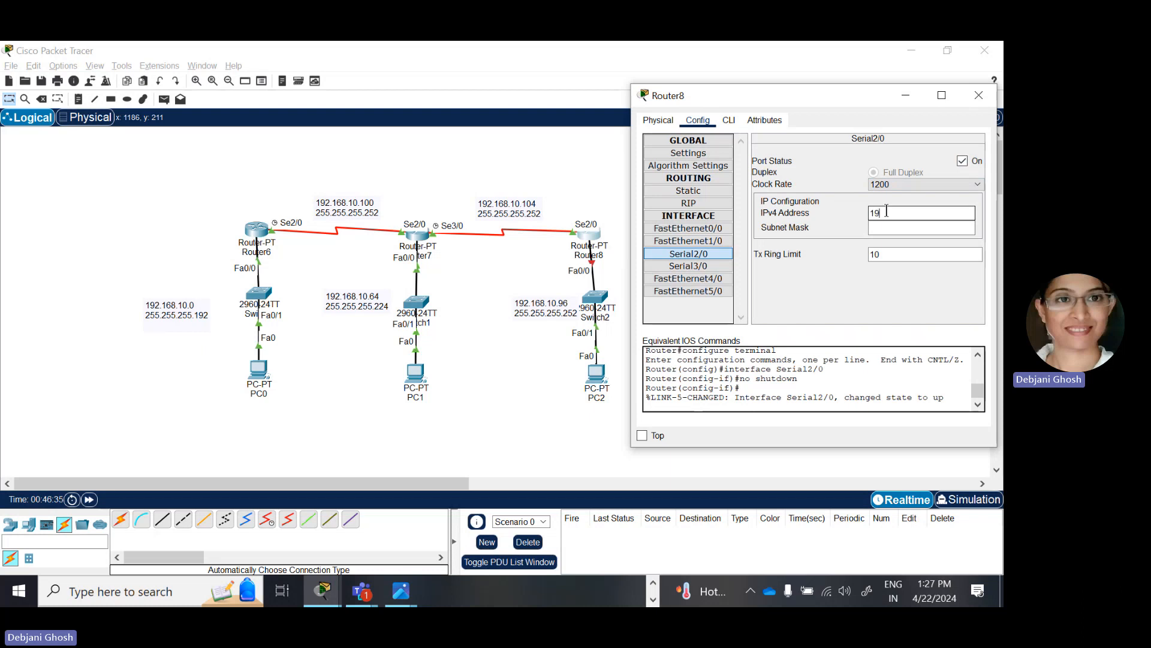
Step: Give Router8's Serial2/0 the IPv4 address 192.168.10.106 and subnet mask 255.255.255.252
left_click(886, 211)
type("192.168.10.")
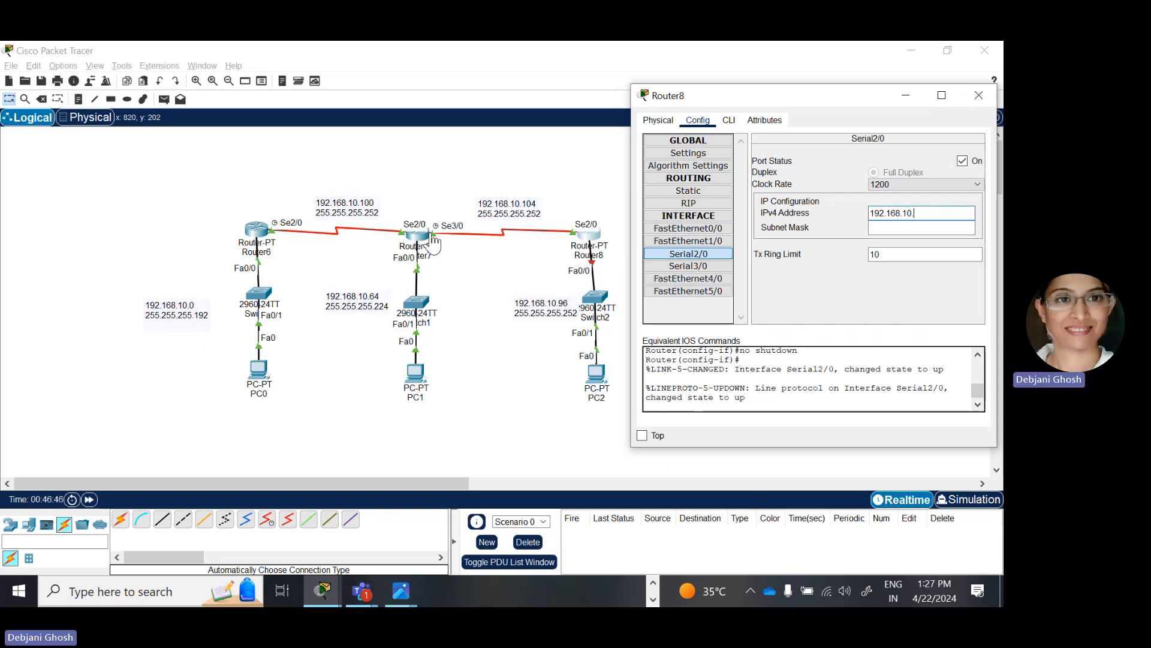
type("106")
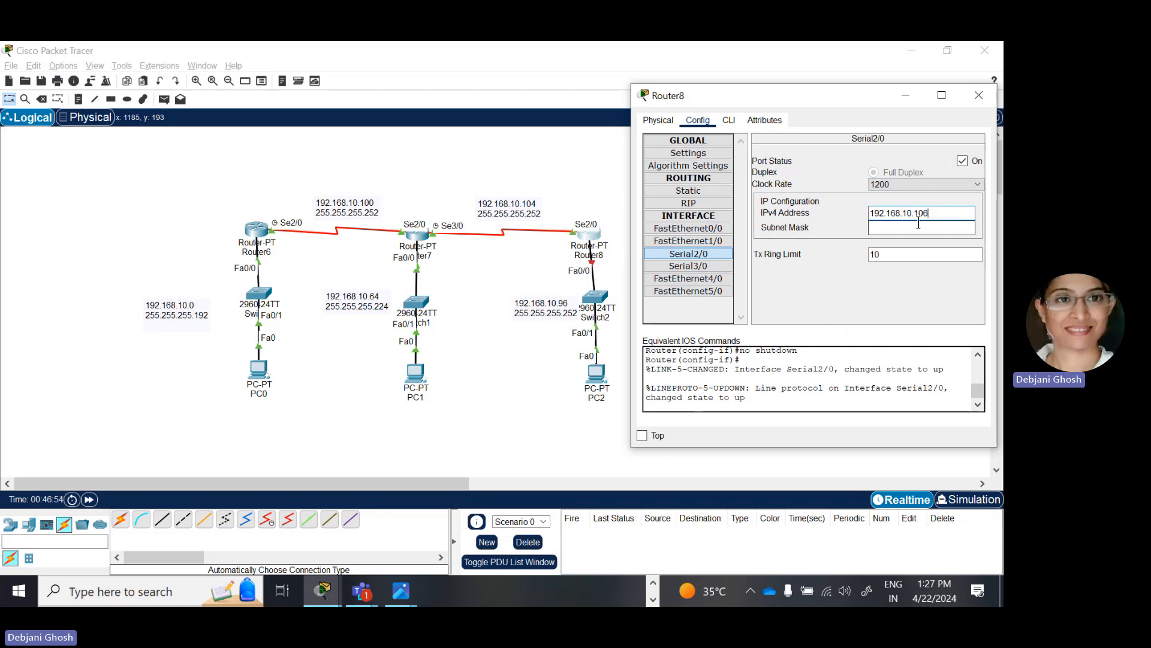
key("Tab")
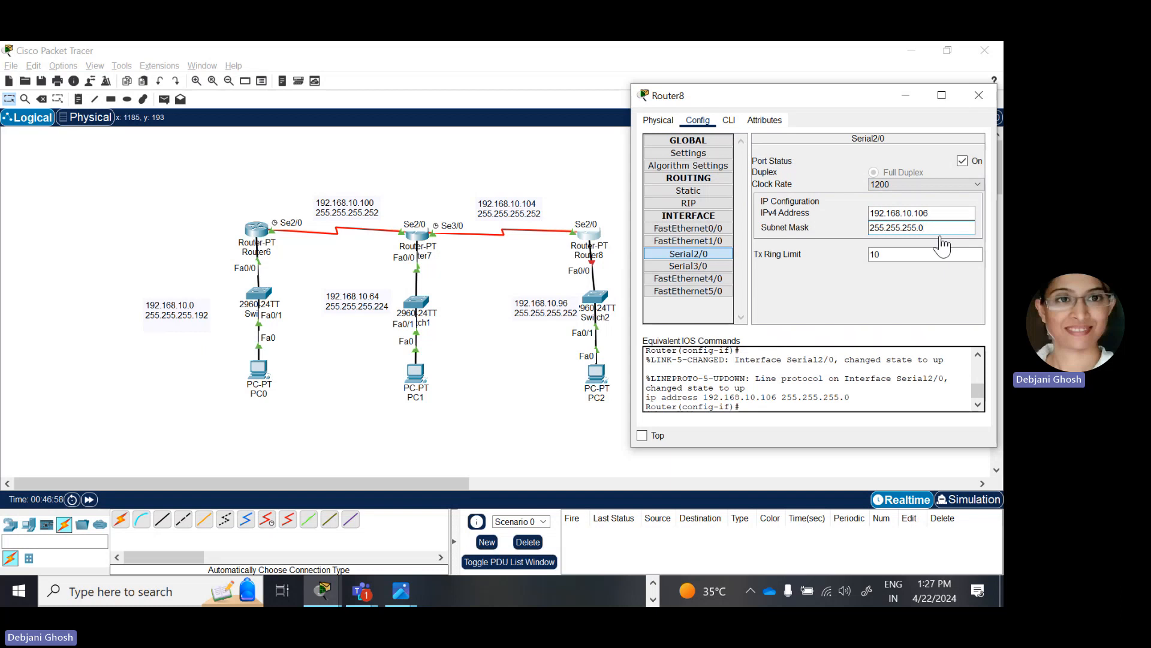
key("BackSpace")
type("252")
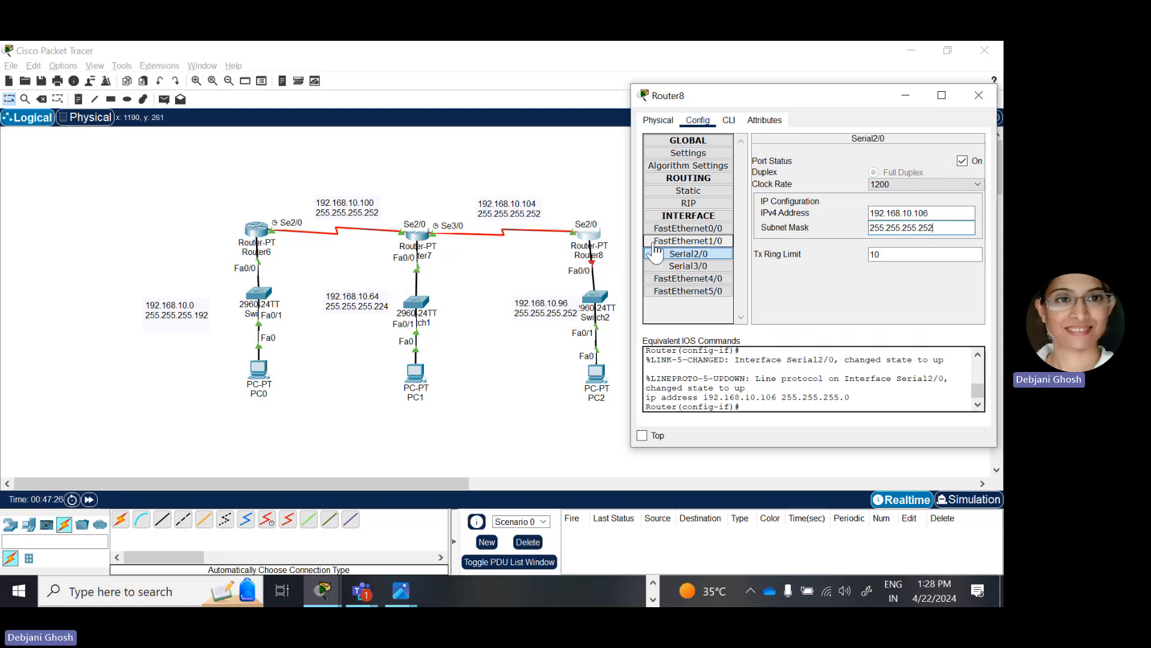
Step: Turn on Router8's FastEthernet0/0, set its IPv4 address to 192.168.10.97 with subnet mask 255.255.255.252, and close the router window
left_click(701, 232)
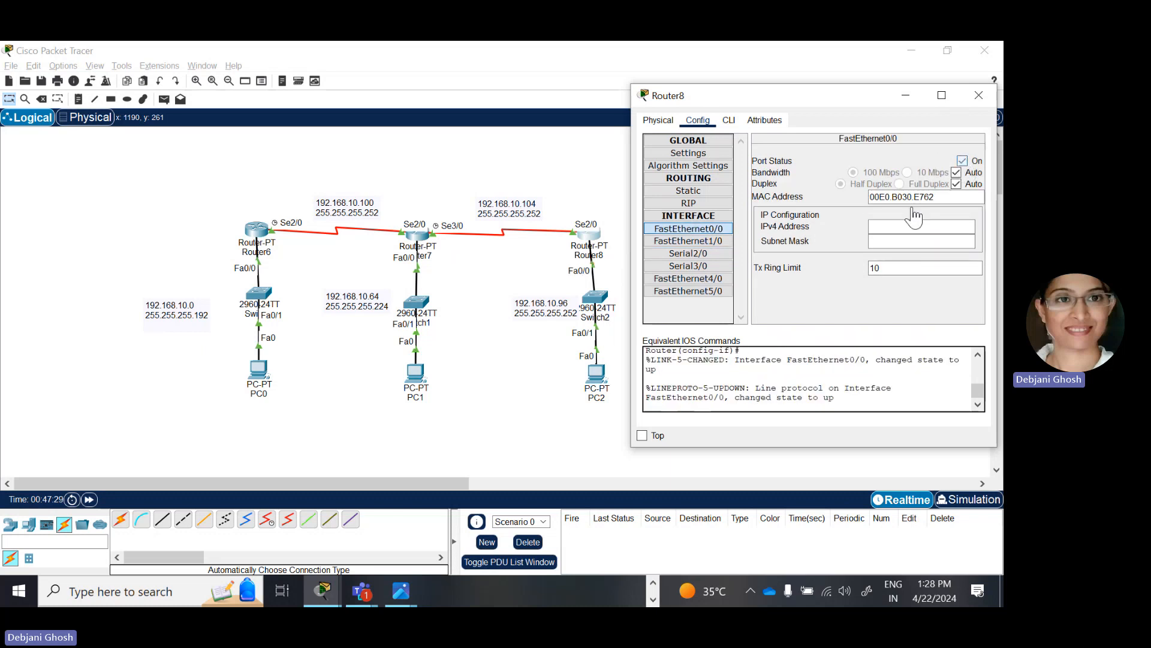
left_click(882, 226)
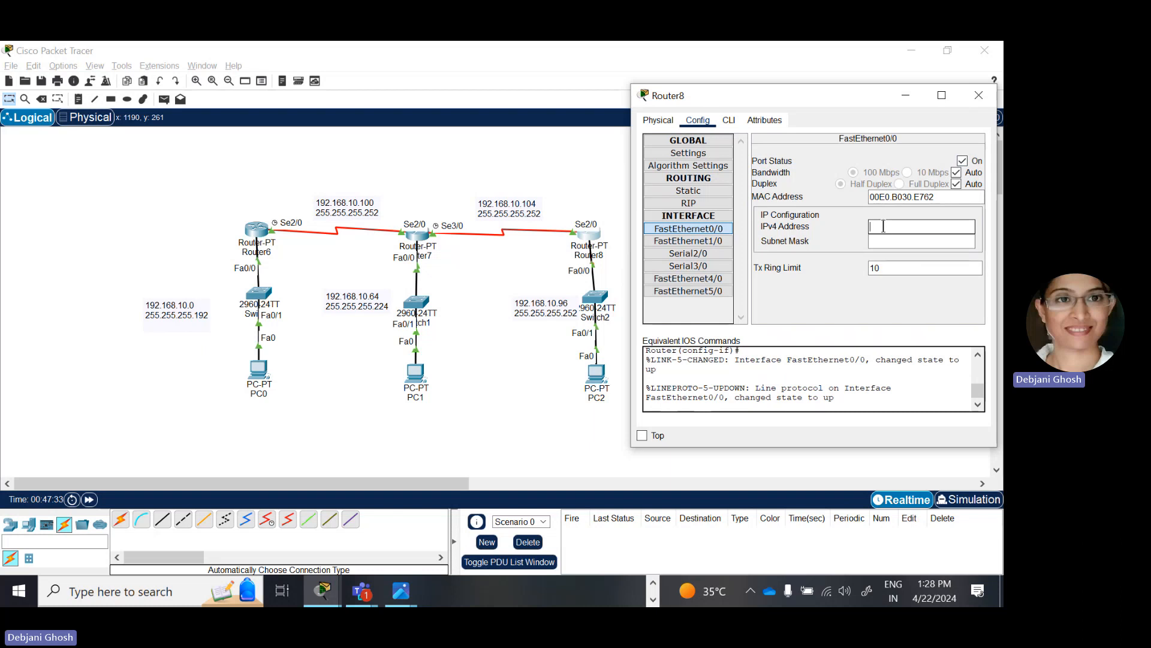
type("192.168.10")
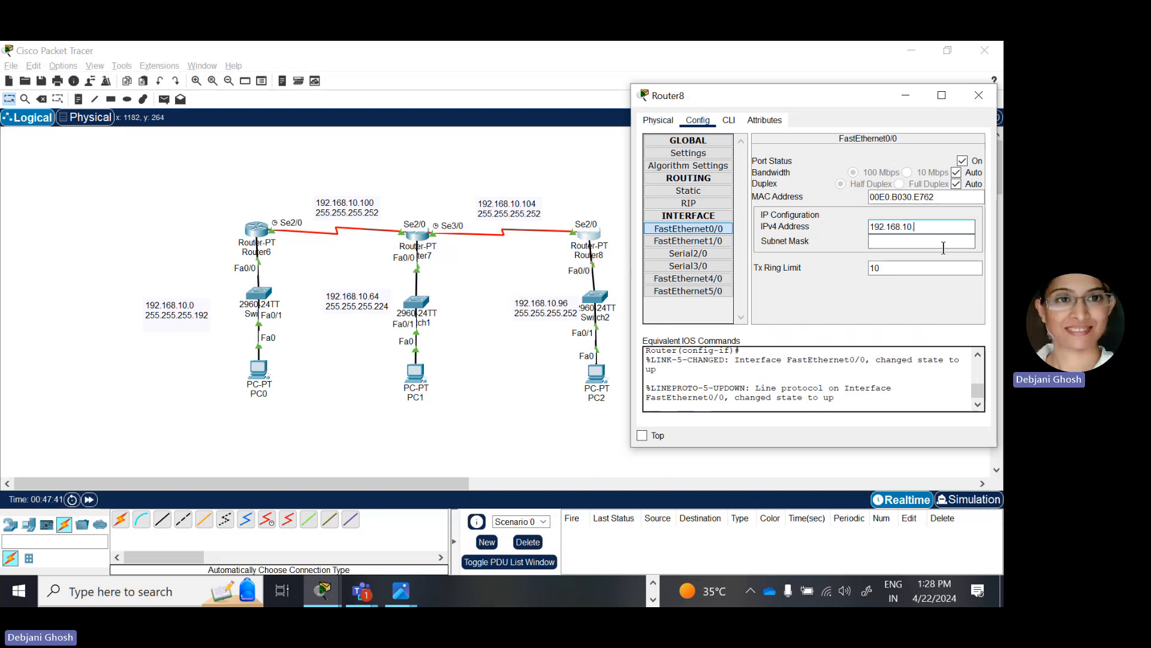
type(".97")
left_click(887, 240)
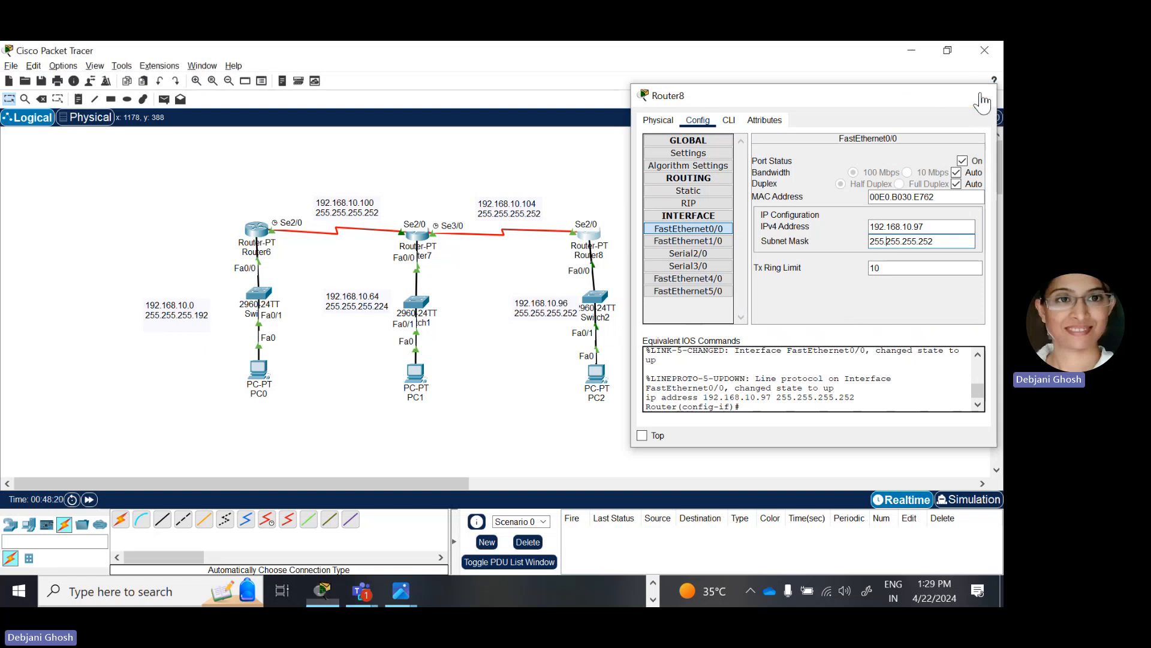
left_click(982, 101)
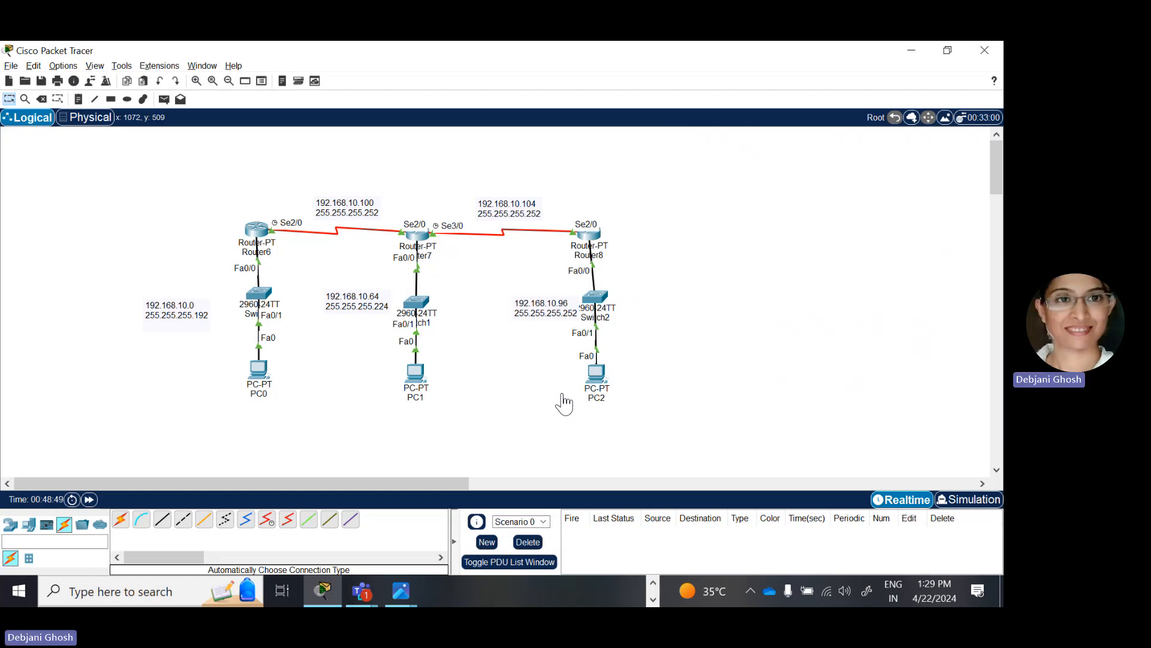
Step: Test connectivity by sending a simple PDU from PC0 to Router6 and another from Router6 to Router7
left_click(163, 99)
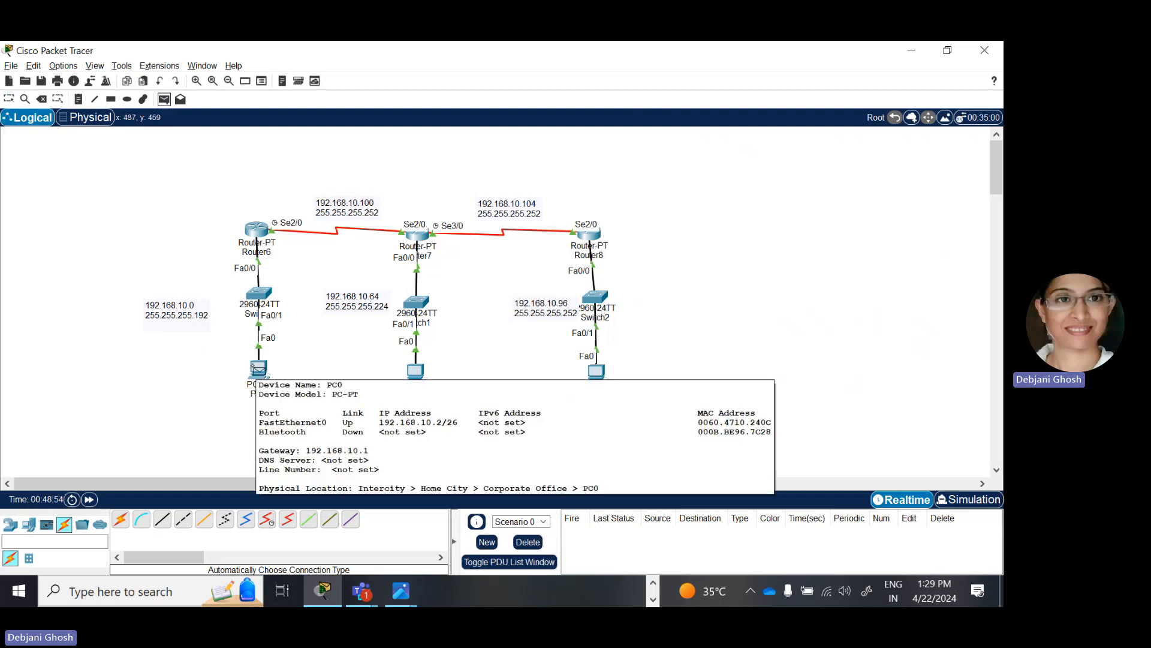
left_click(255, 366)
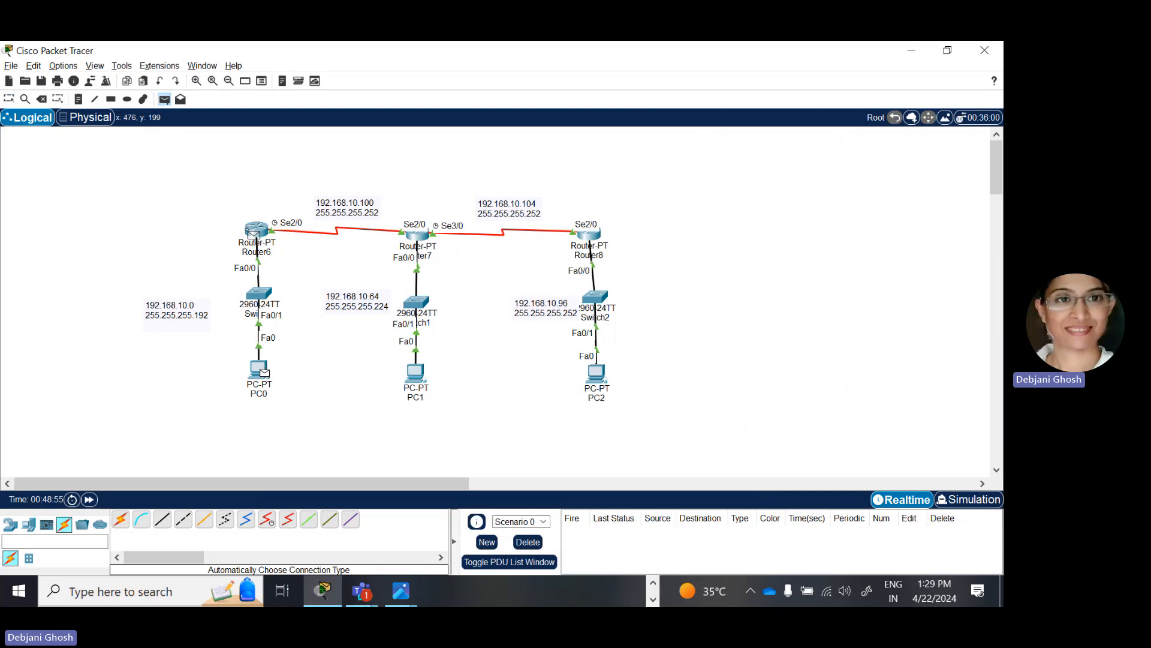
left_click(257, 232)
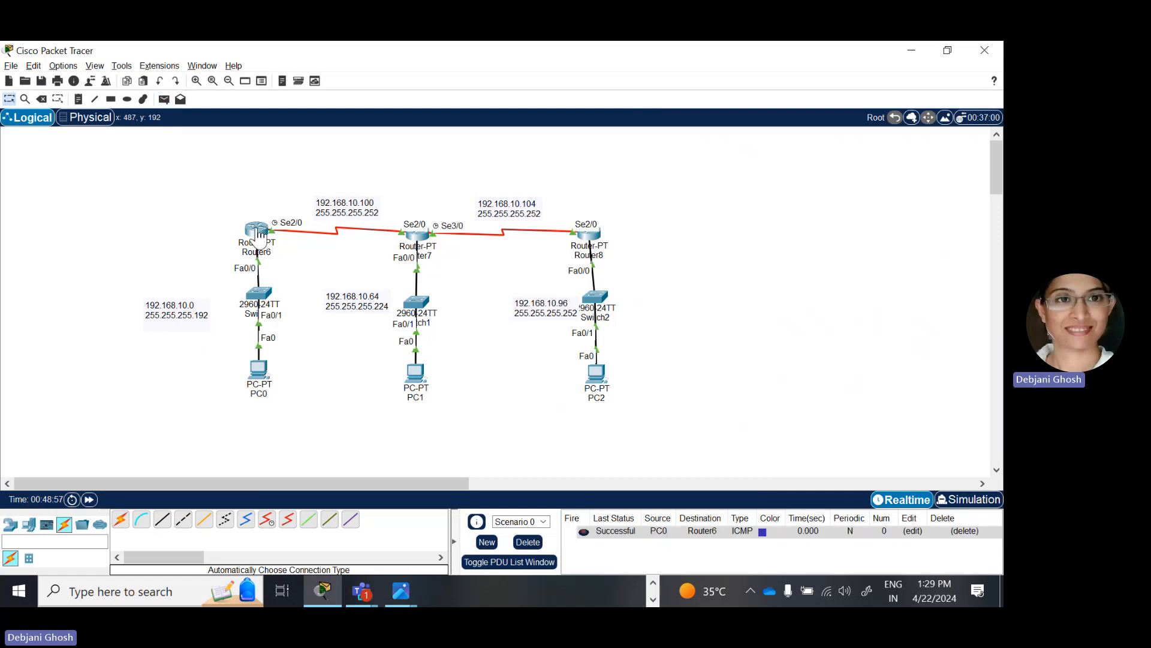
left_click(163, 99)
left_click(258, 231)
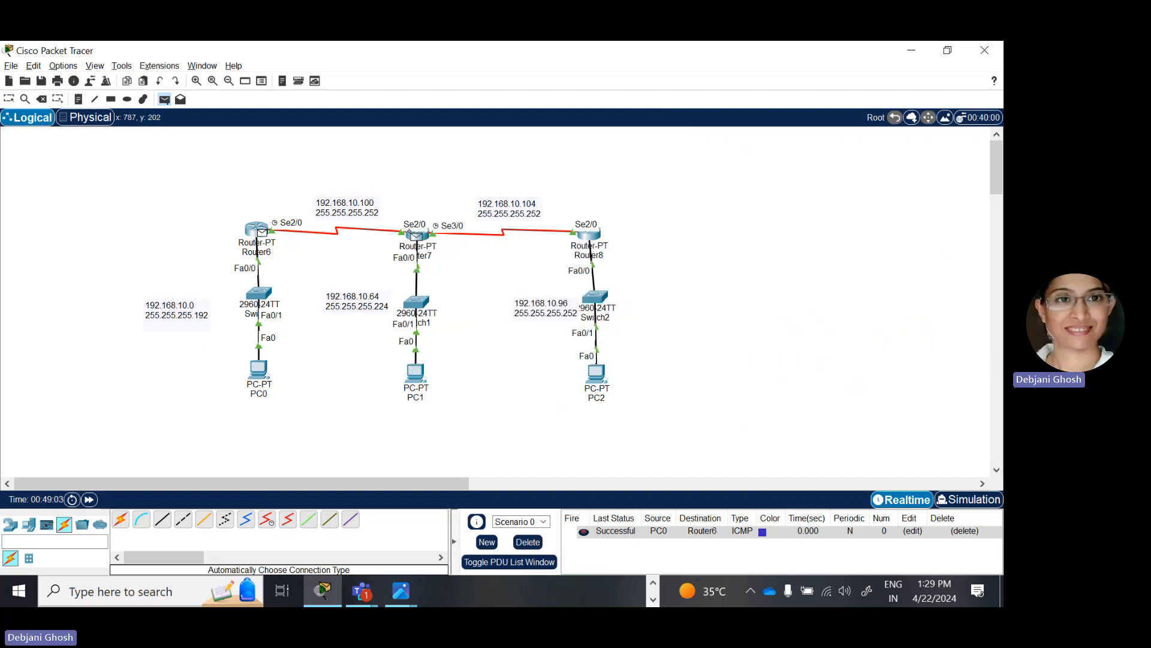
left_click(416, 235)
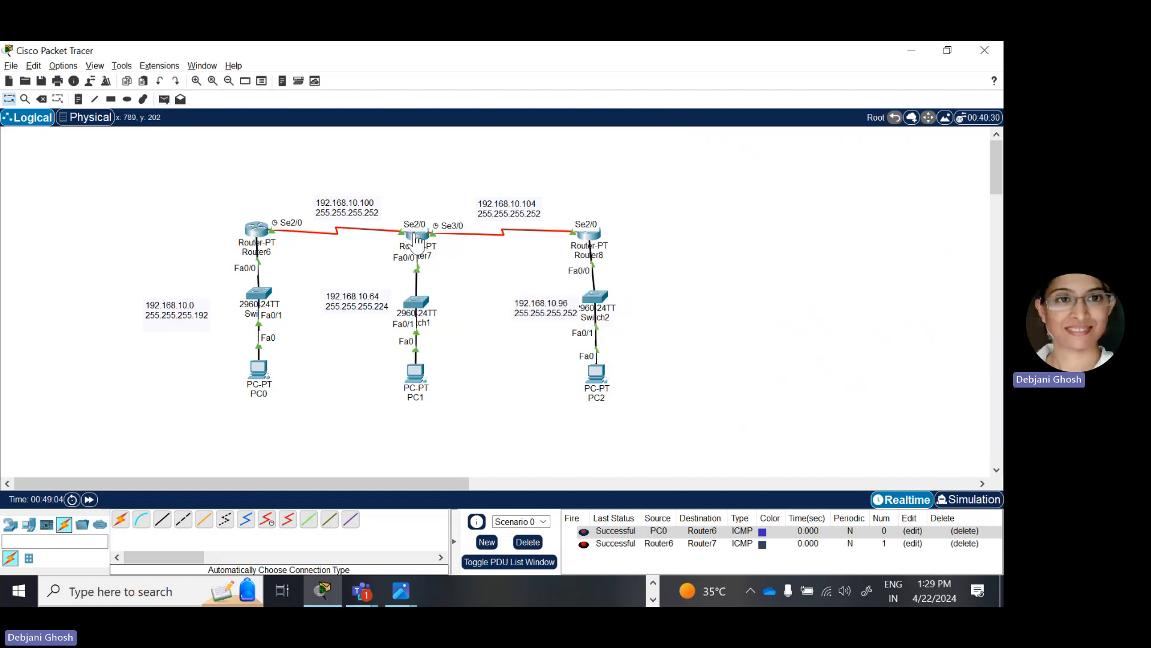
Step: Send a simple PDU from PC1 to Router7 and another from Router7 to Router8, and check their status
left_click(164, 99)
left_click(415, 372)
left_click(418, 234)
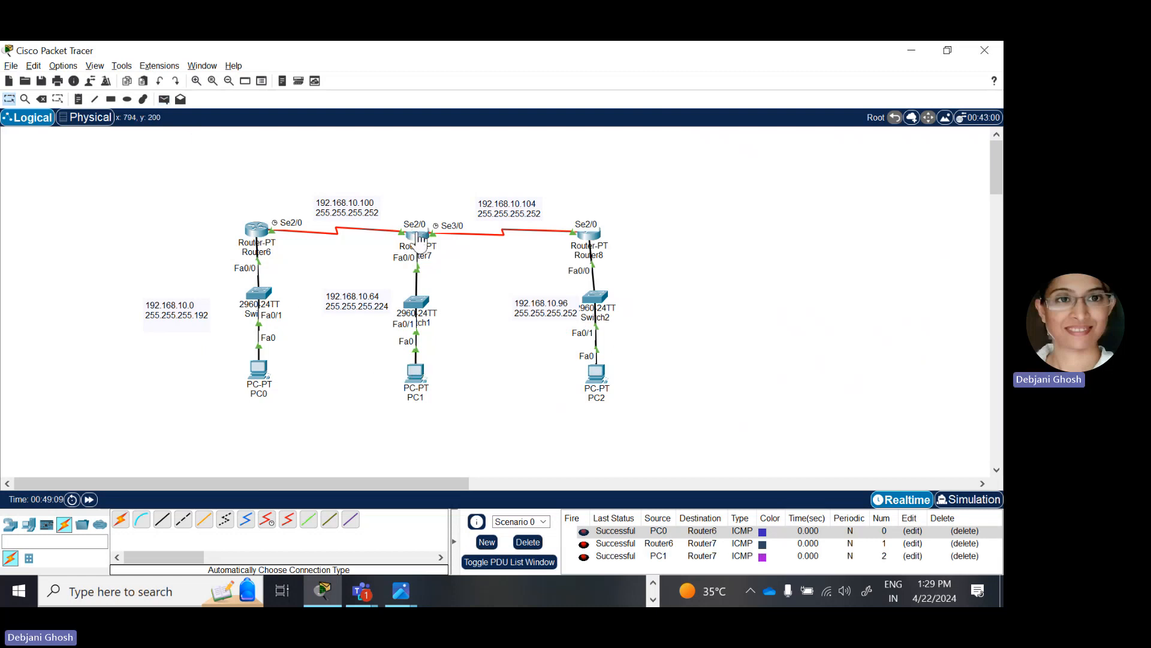
left_click(164, 99)
left_click(591, 236)
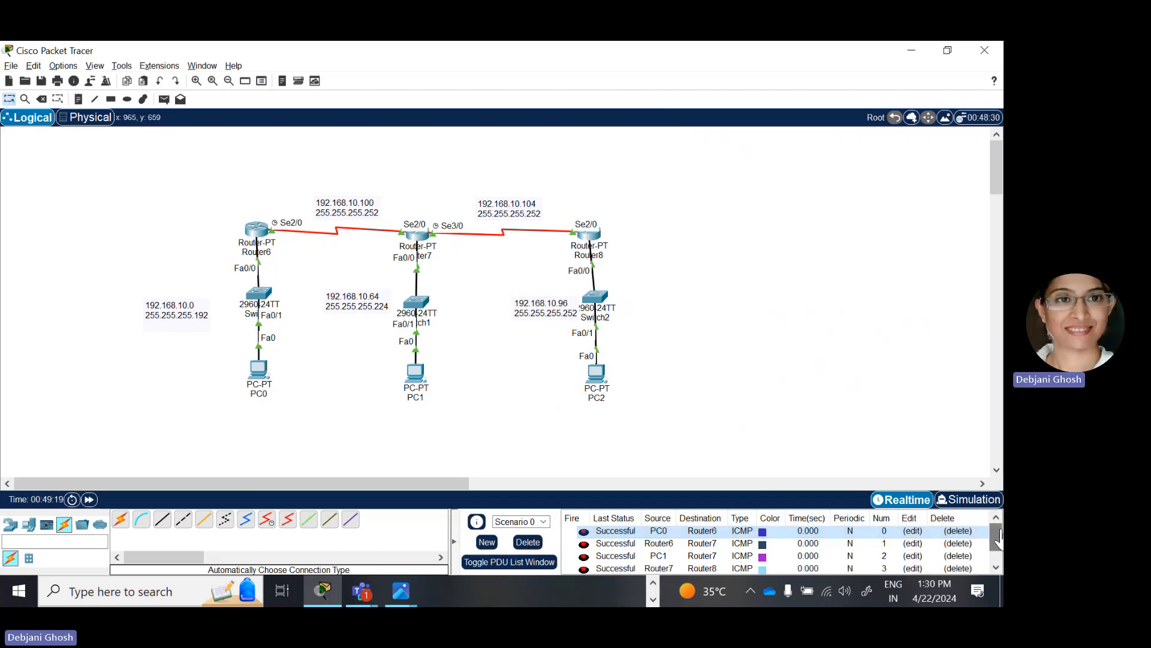
scroll(997, 539, "down", 1)
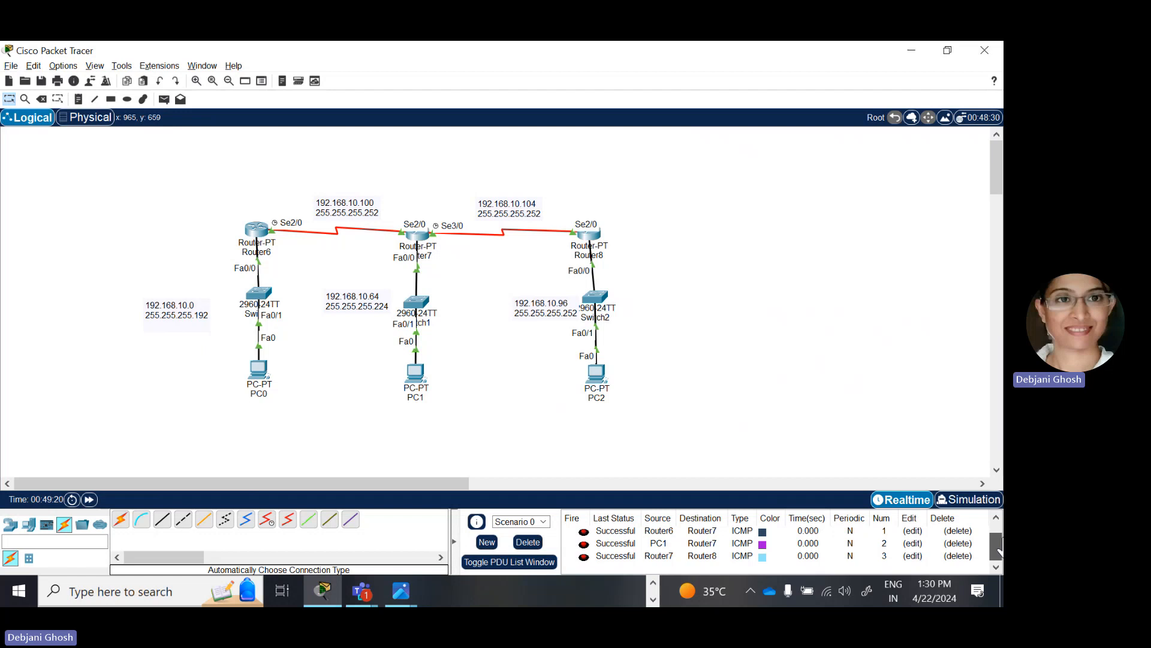
Step: Send a simple PDU from PC2 to Router8 and check its status in the PDU list
left_click(163, 100)
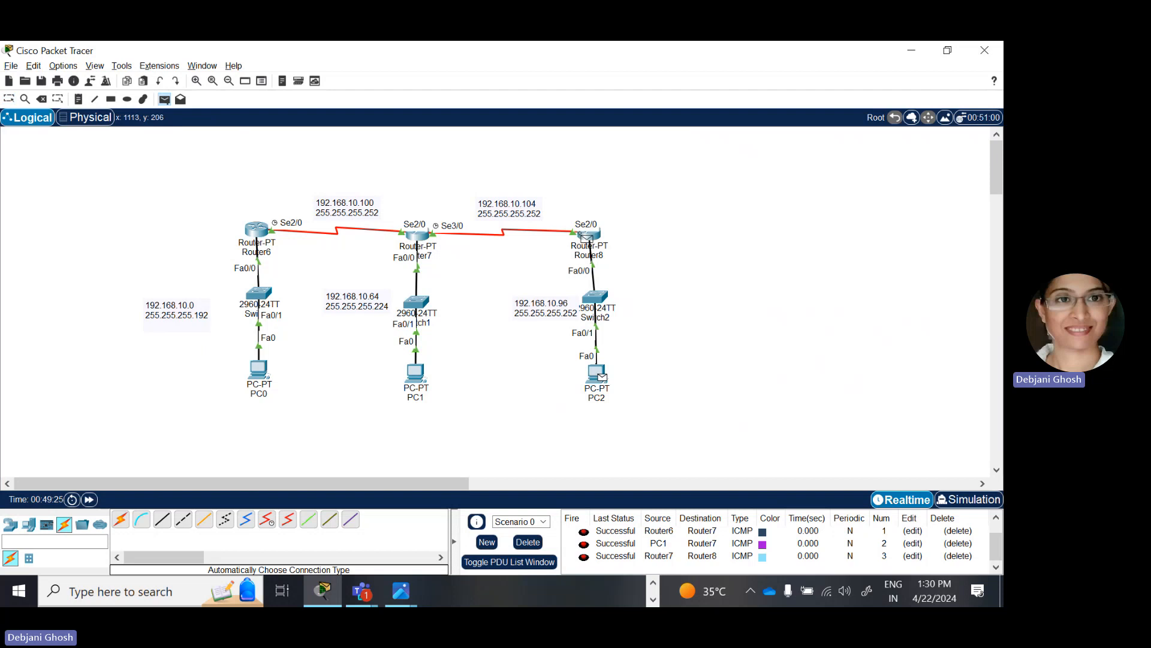
left_click(585, 237)
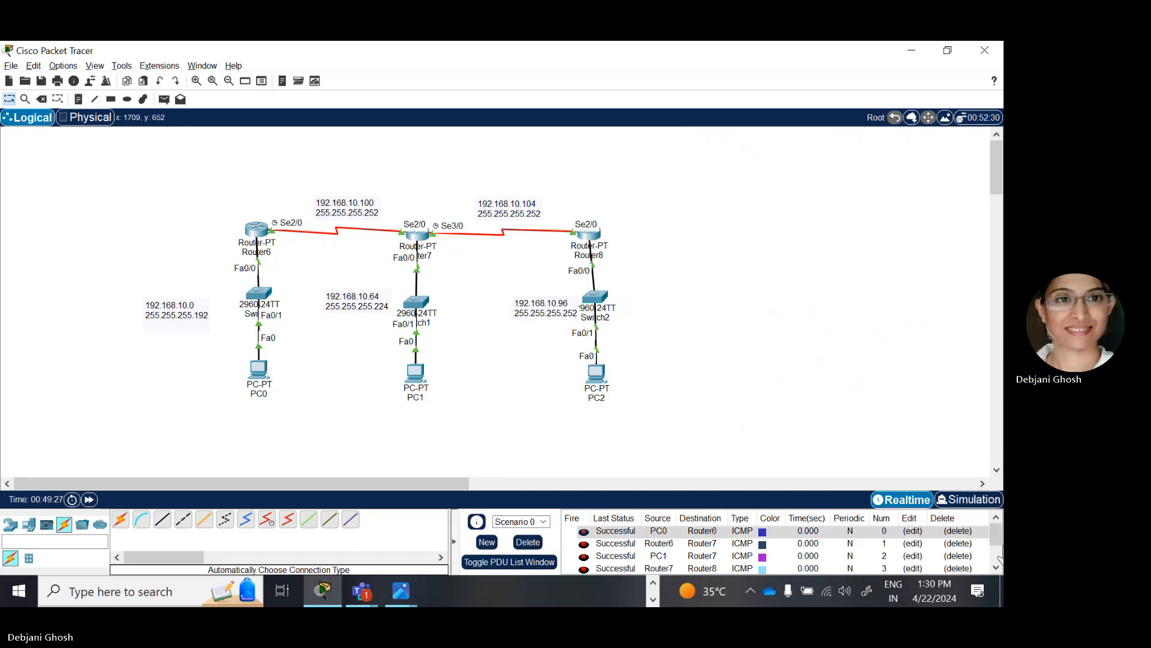
left_click_drag(998, 539, 997, 555)
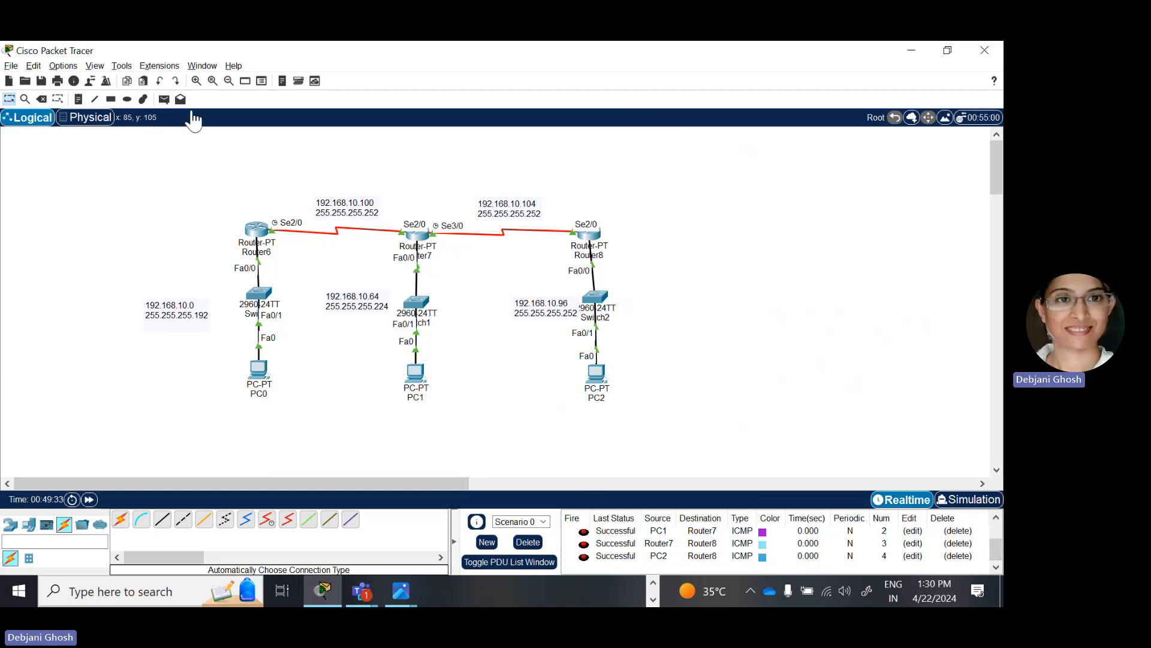
Step: Send a simple PDU from PC0 to PC2 and check its status in the PDU list
left_click(163, 101)
left_click(259, 367)
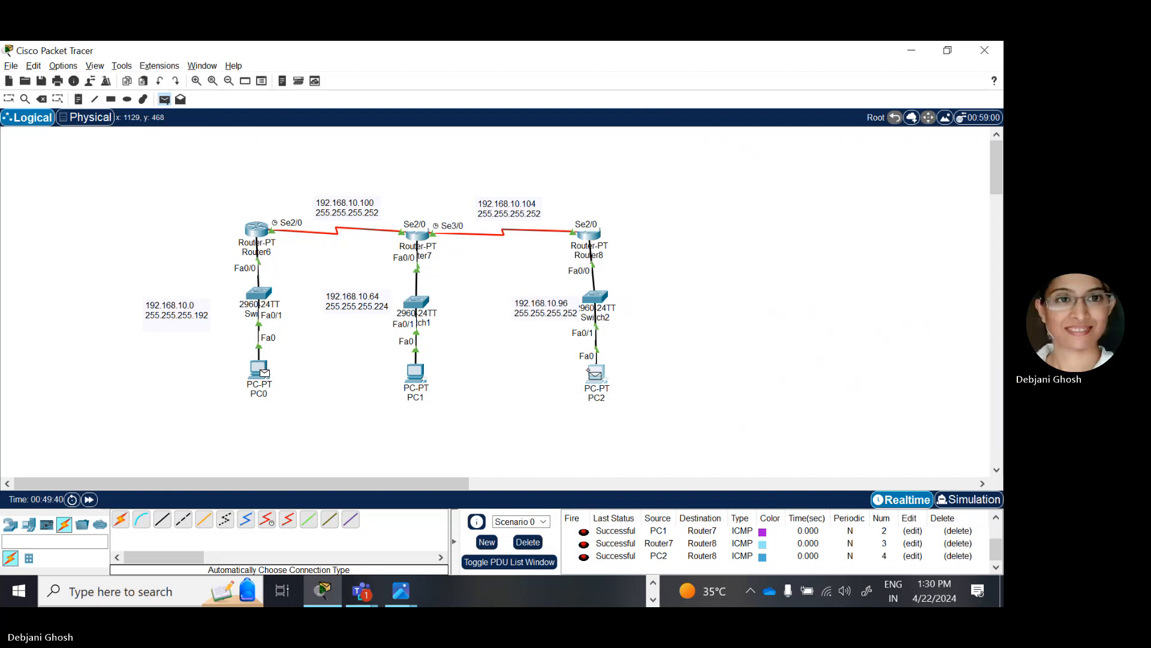
left_click(599, 372)
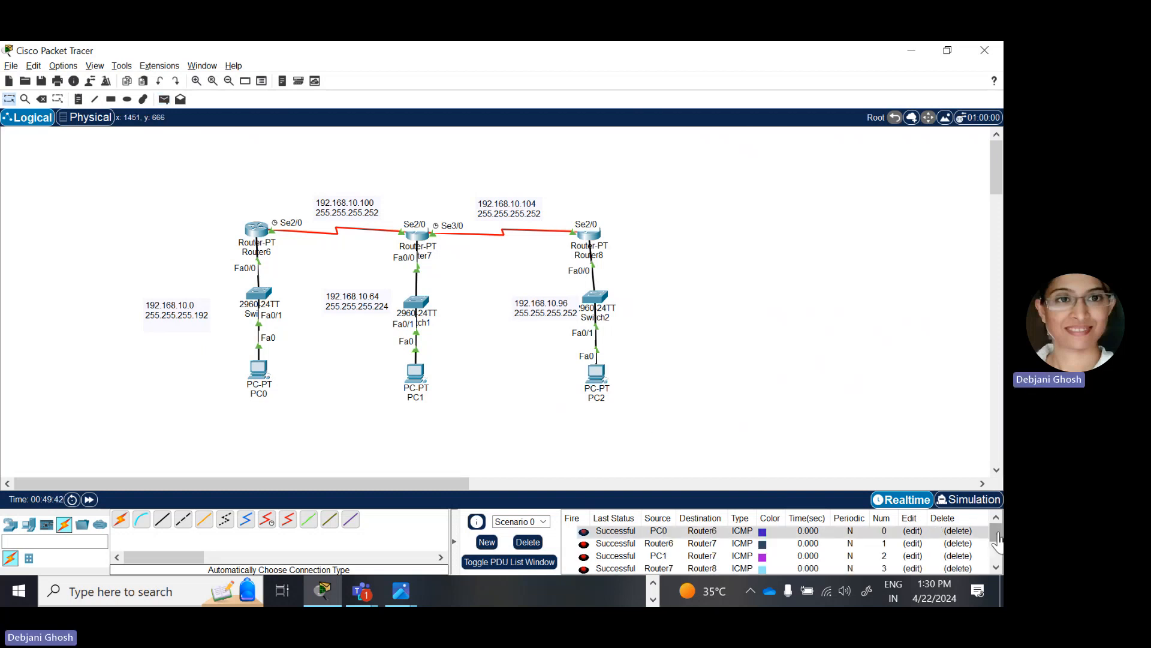
left_click_drag(996, 533, 1000, 553)
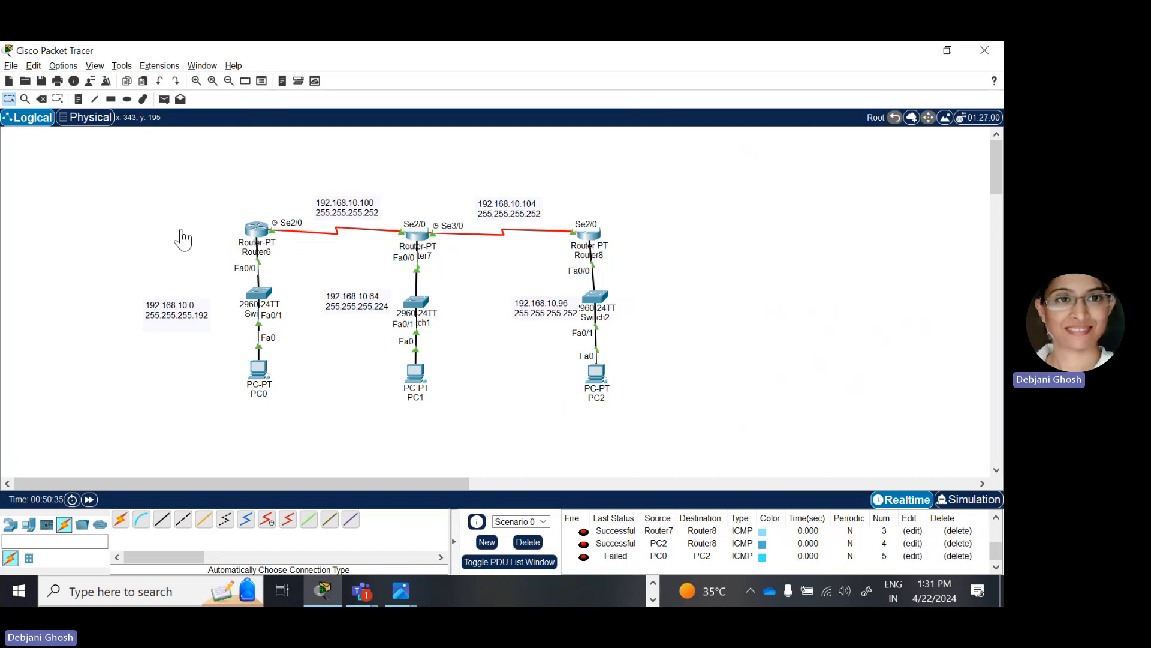
Step: Open Router6's configuration and look through its static and RIP routing settings
left_click(259, 234)
left_click_drag(472, 131, 777, 112)
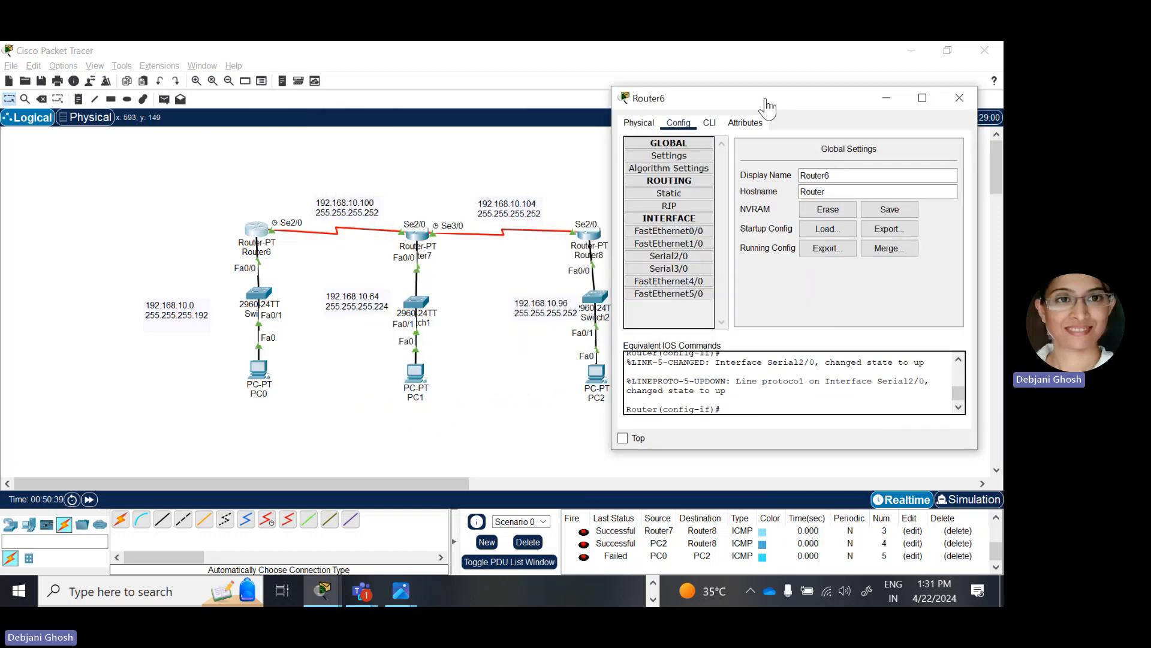
left_click(677, 199)
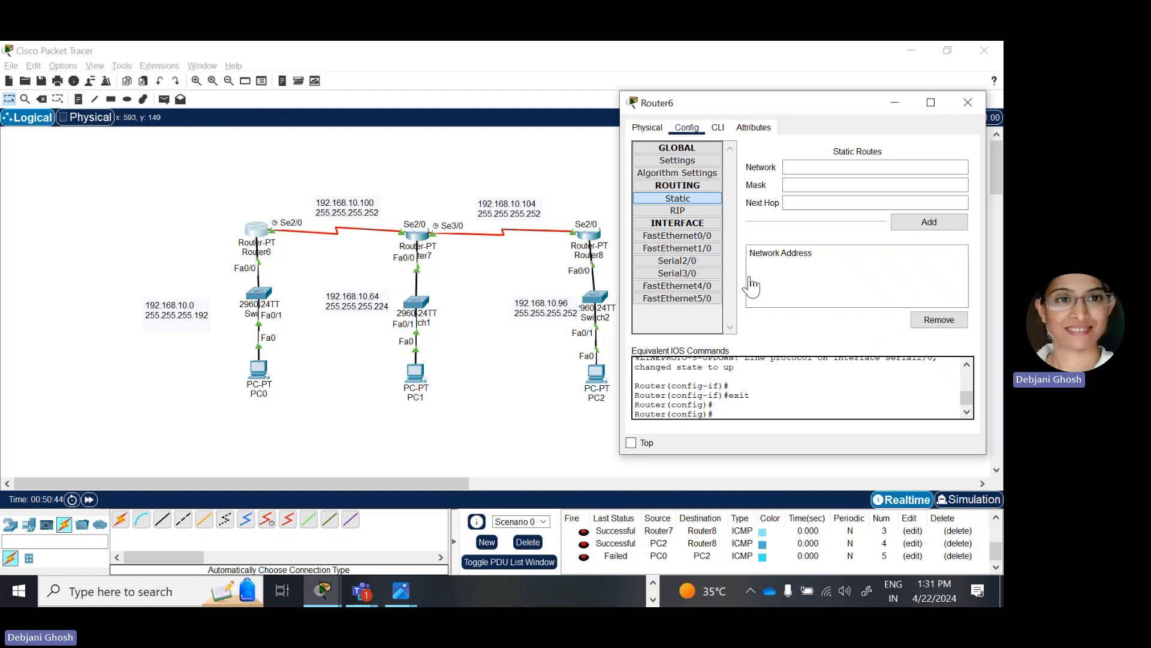
left_click(674, 211)
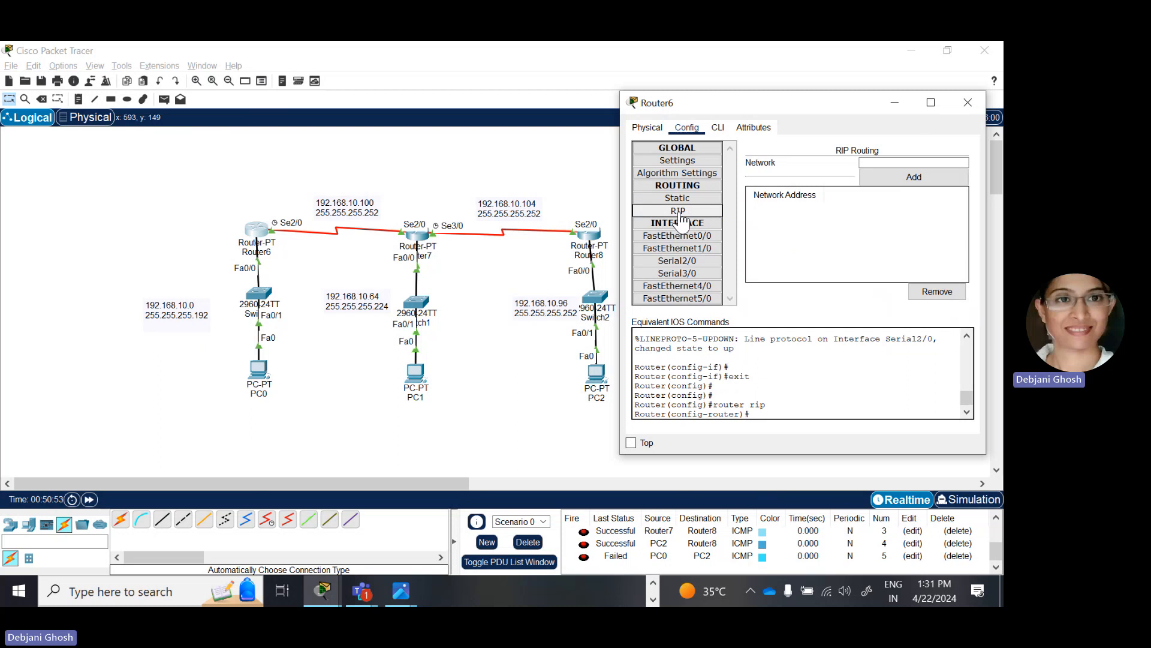
left_click(679, 213)
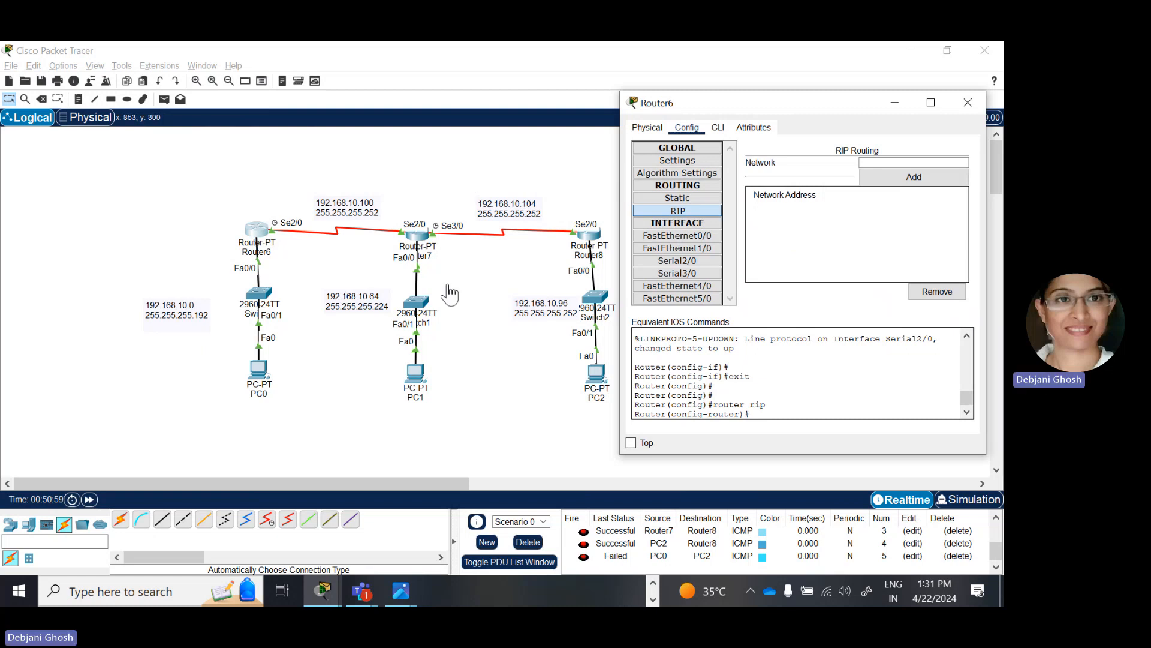
left_click(678, 198)
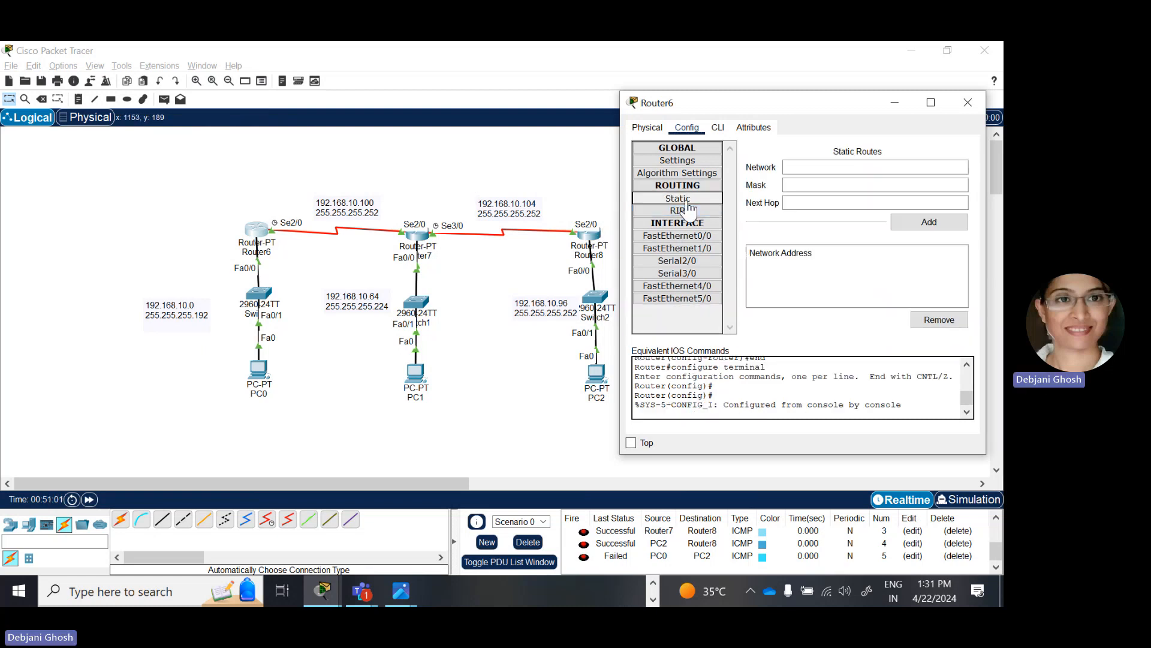
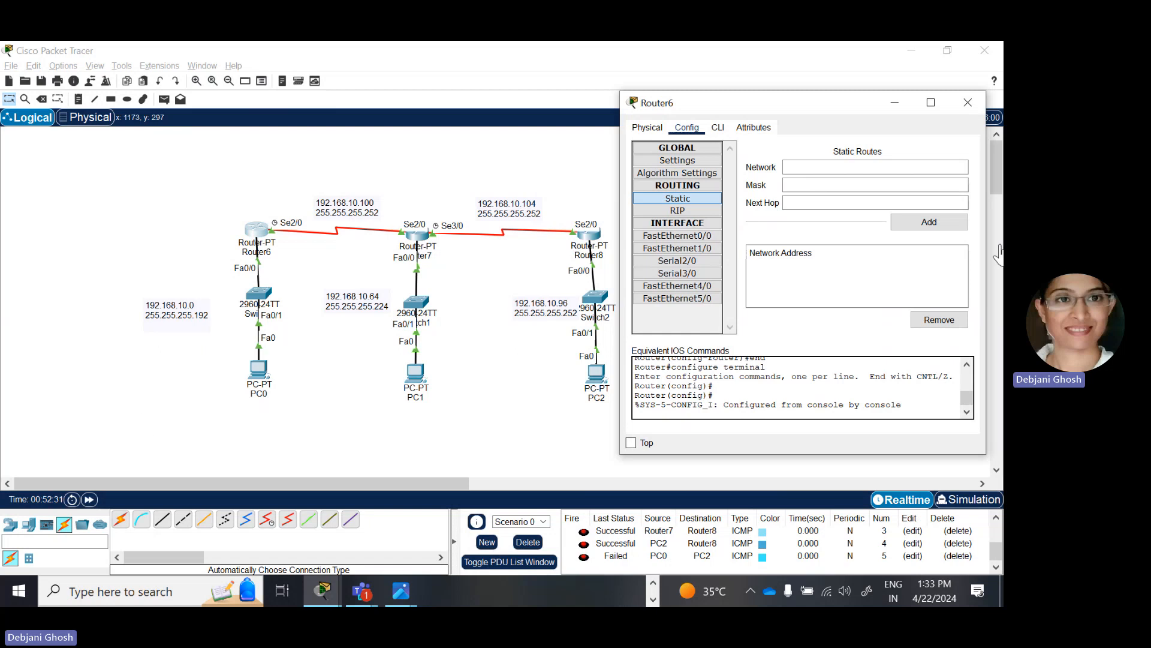
left_click_drag(813, 106, 814, 68)
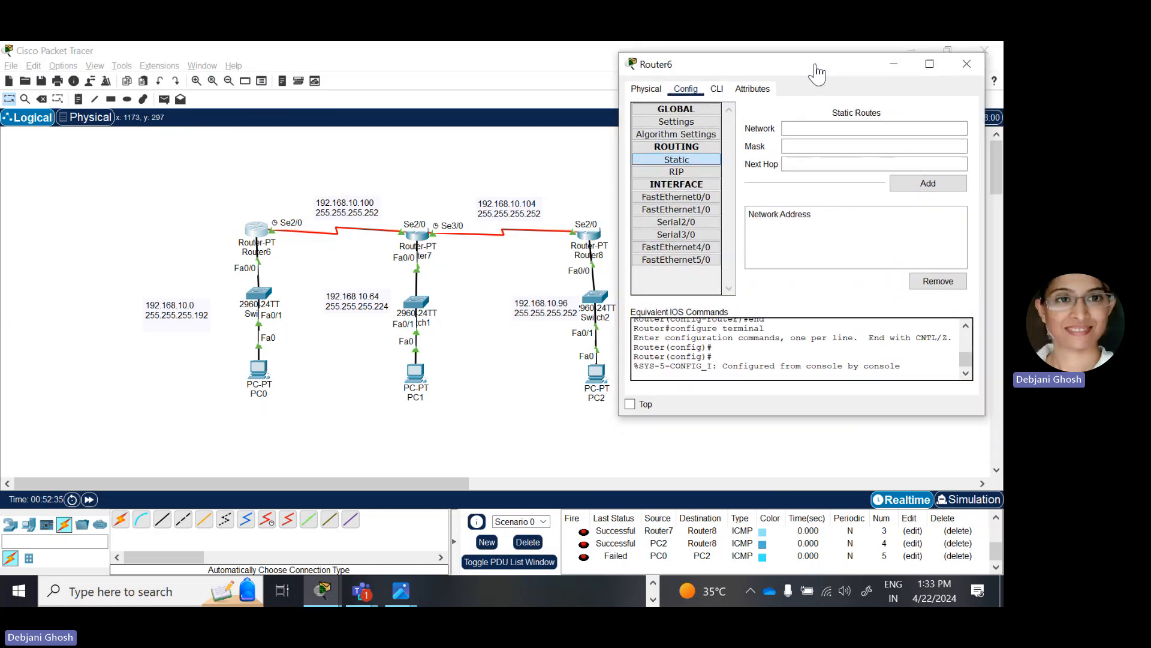
left_click(802, 128)
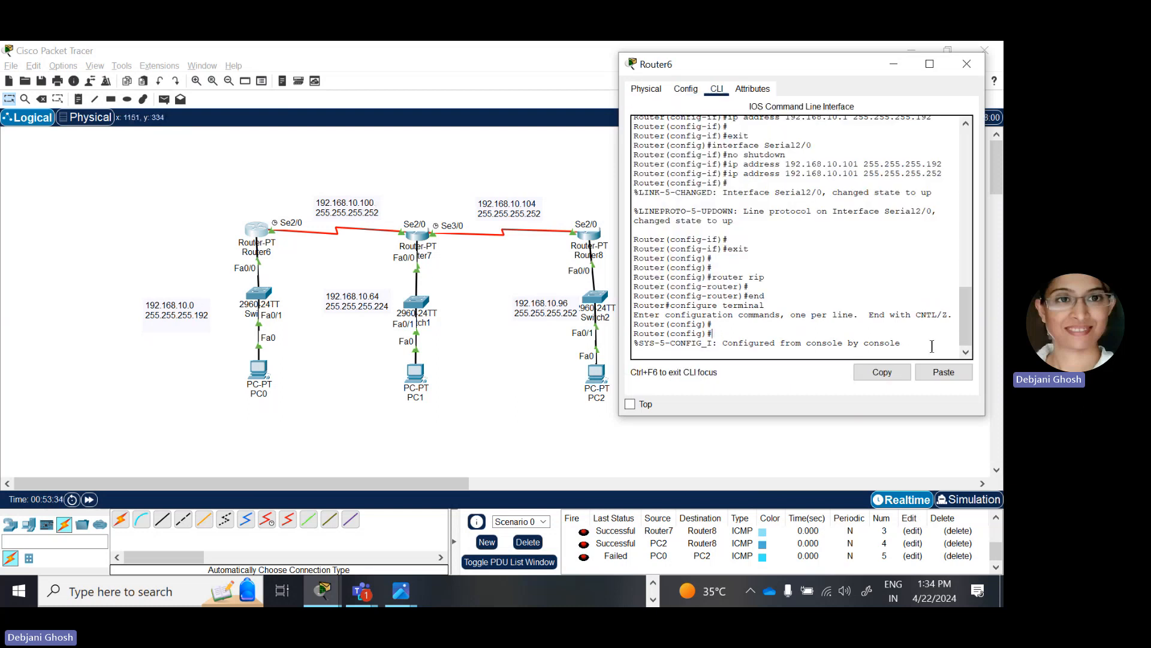
Step: Exit configuration mode in Router6's command line and display its routing table with show ip route
key("Return")
key("Return")
key("Return")
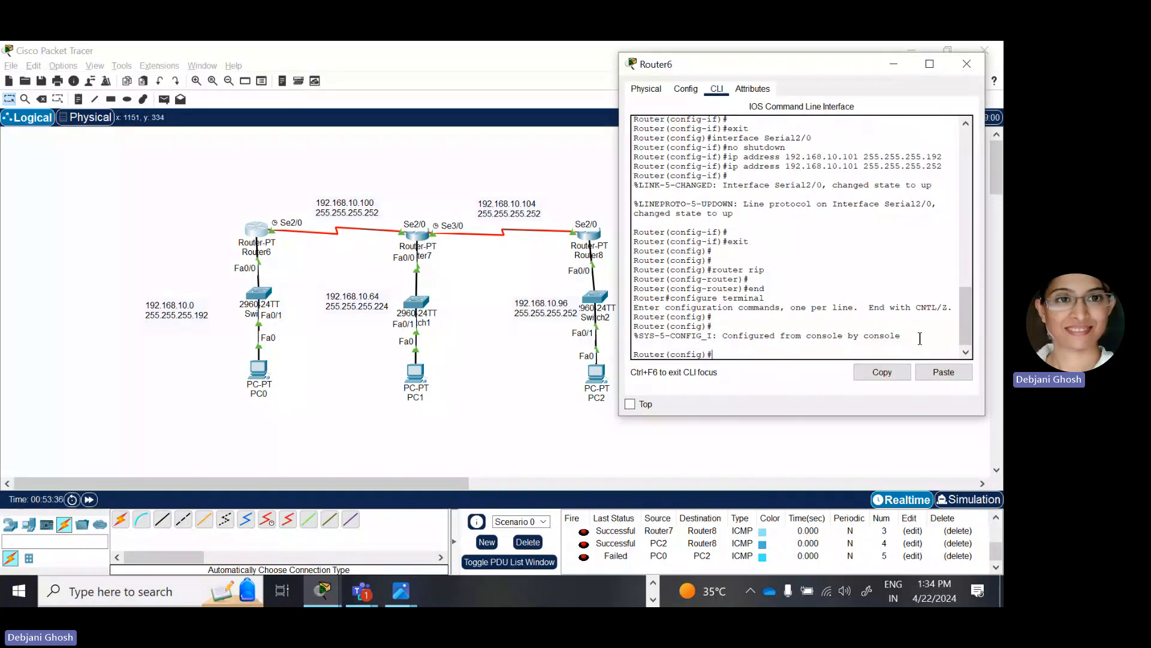
type("e")
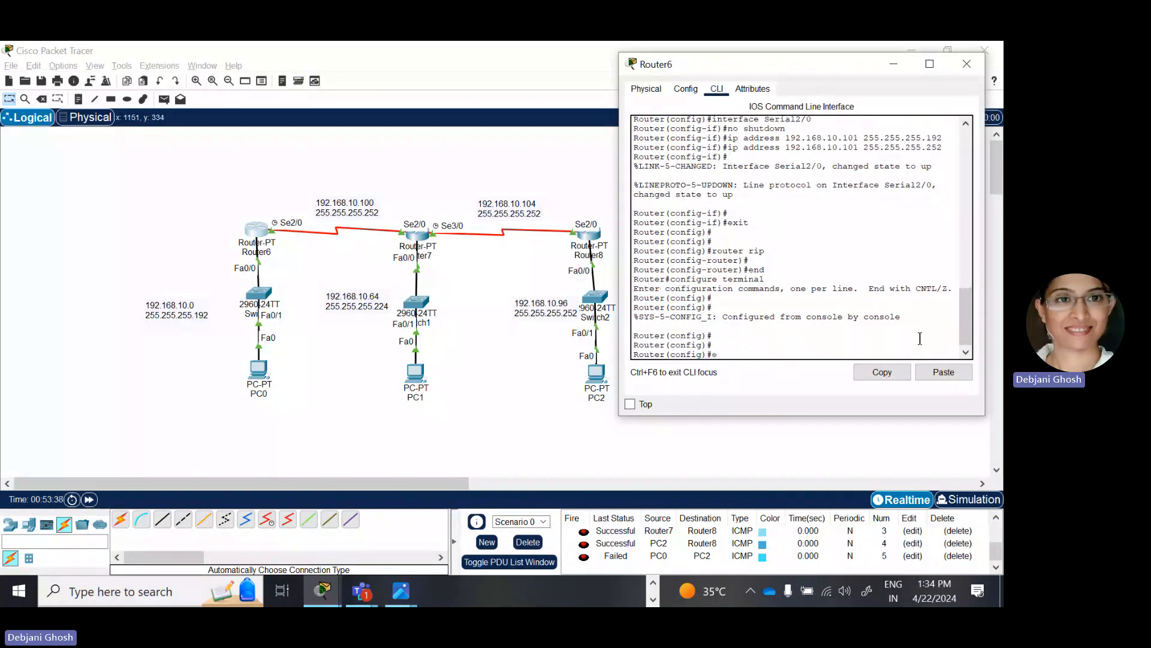
type("xit")
key("Return")
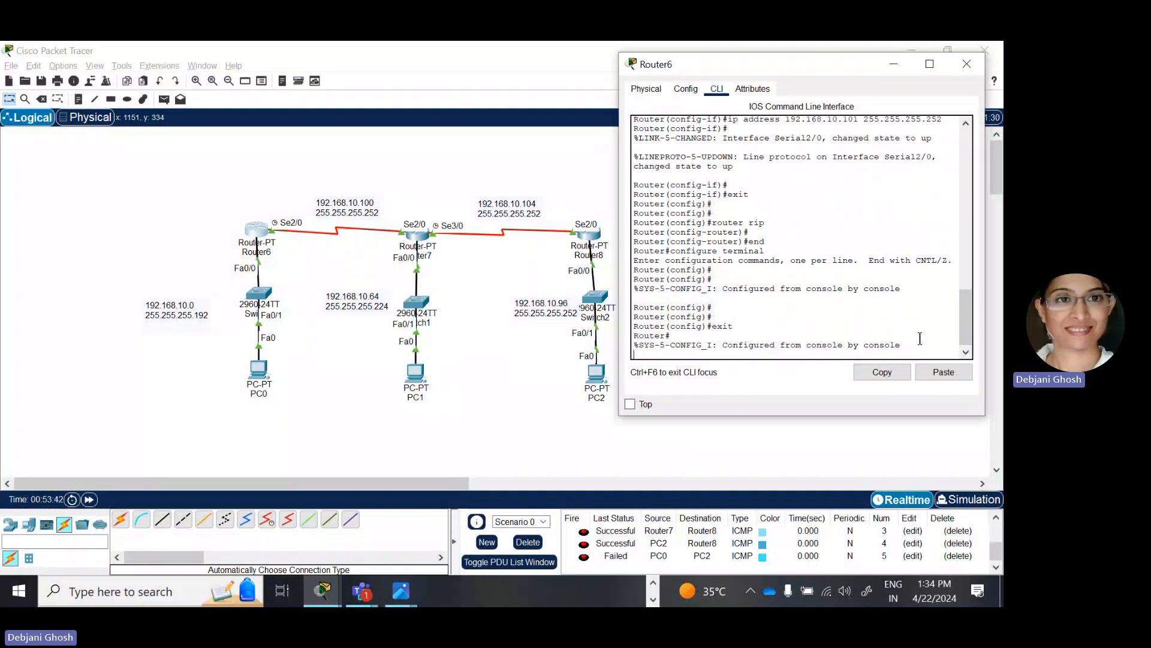
key("Return")
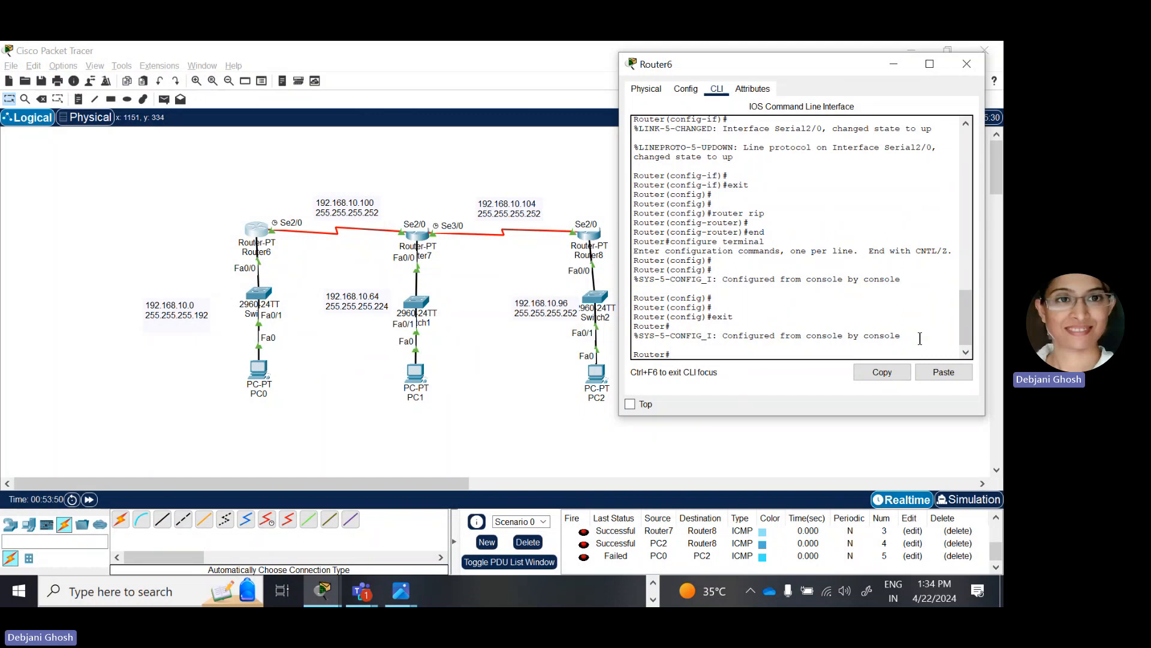
type("show ip route")
key("Return")
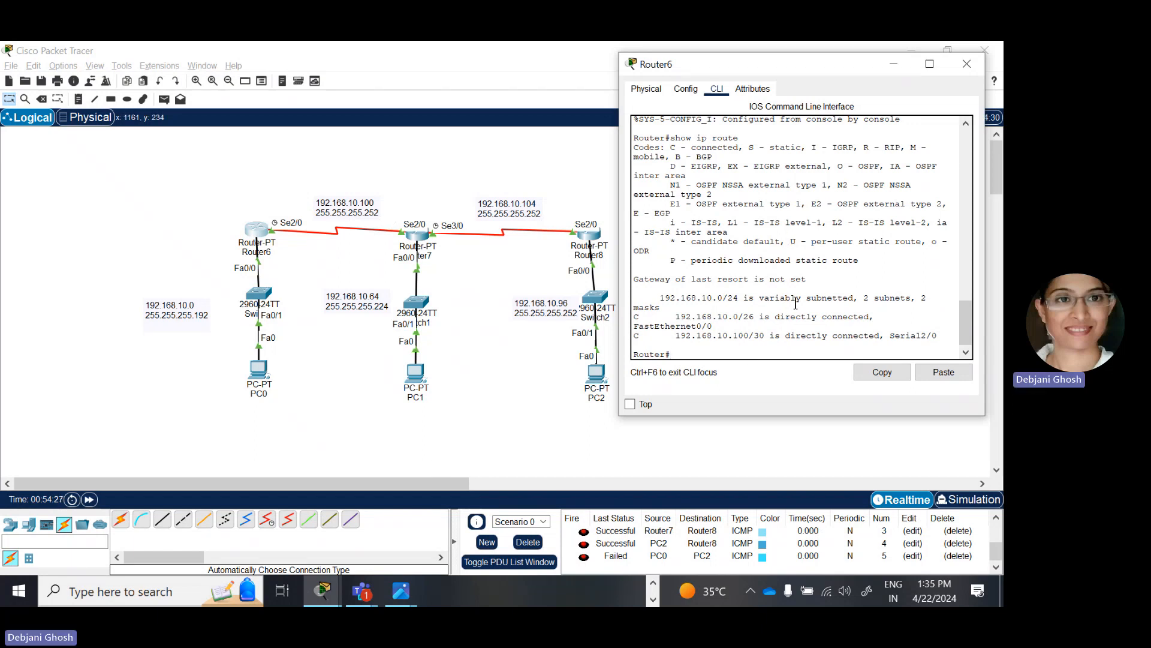
Step: Add a static route on Router6 to network 192.168.10.64 with mask 255.255.255.224 and next hop 192.168.10.102
left_click(686, 91)
left_click(686, 90)
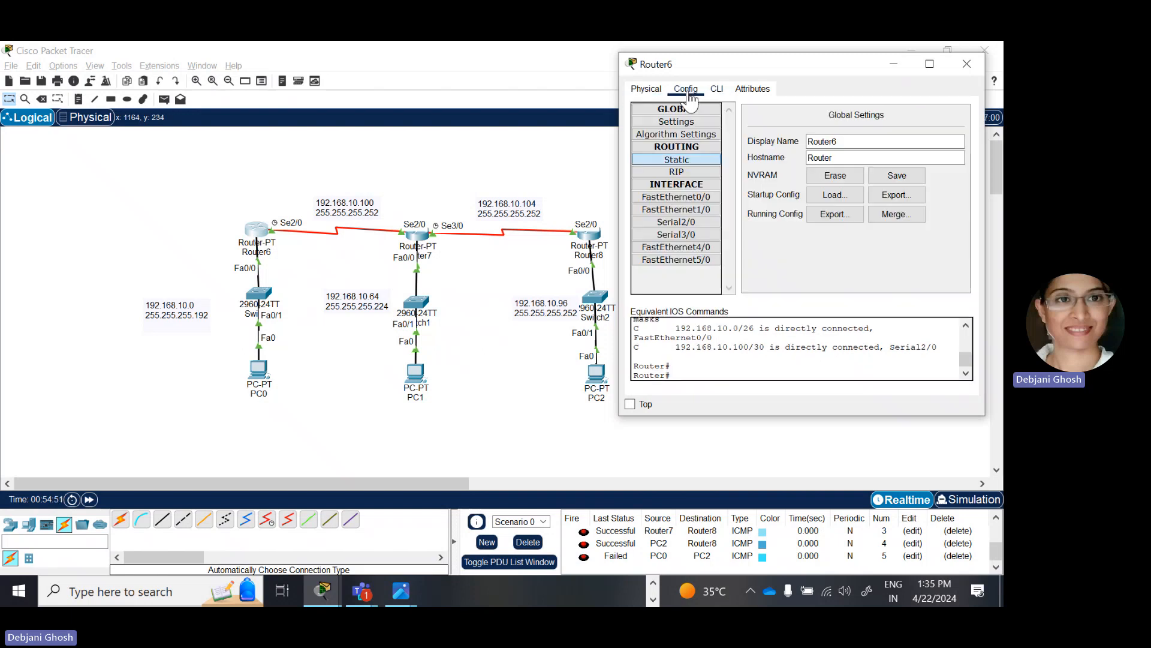
left_click(696, 160)
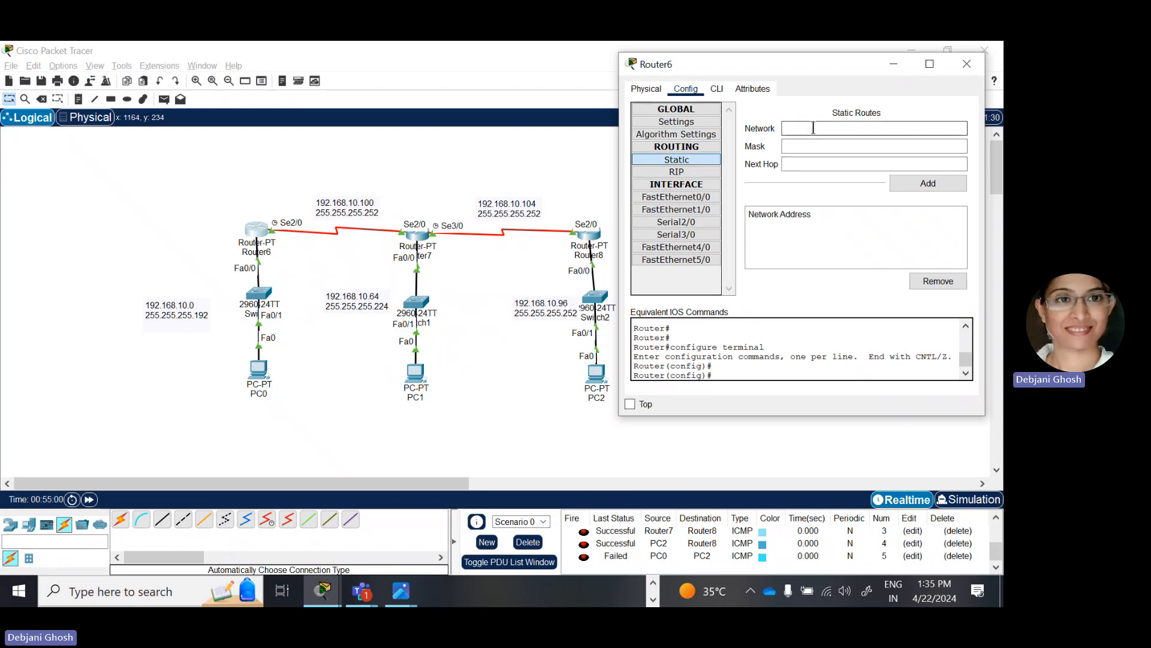
left_click(813, 128)
type("192.168.10.64")
left_click(819, 147)
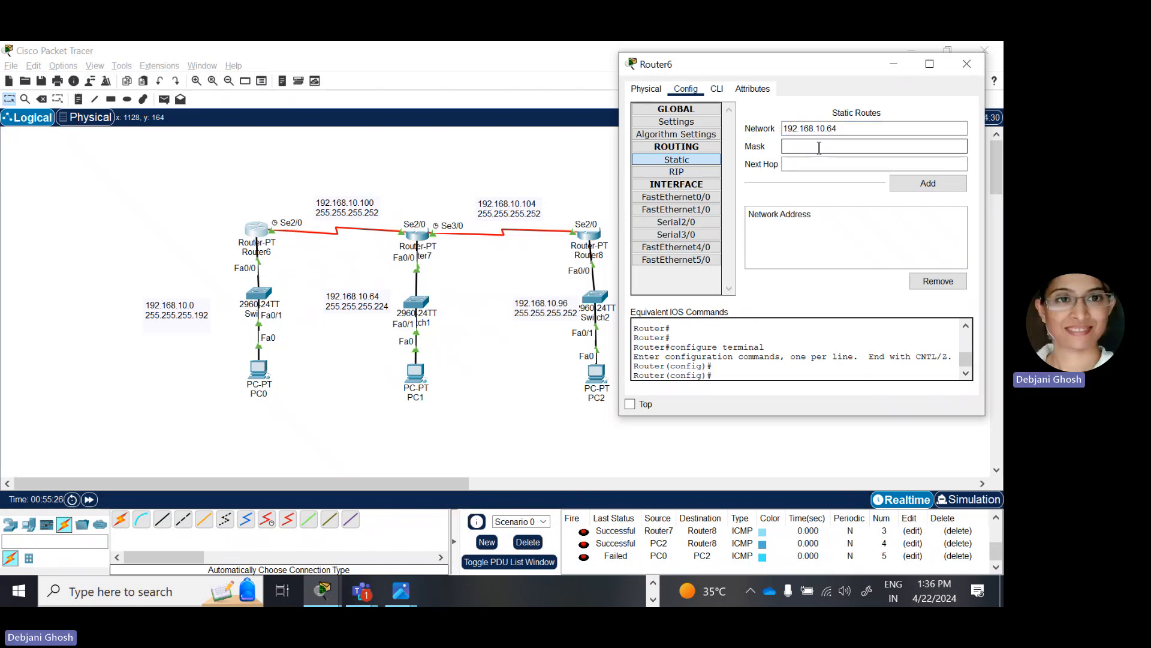
type("255.255.255.224")
left_click(801, 164)
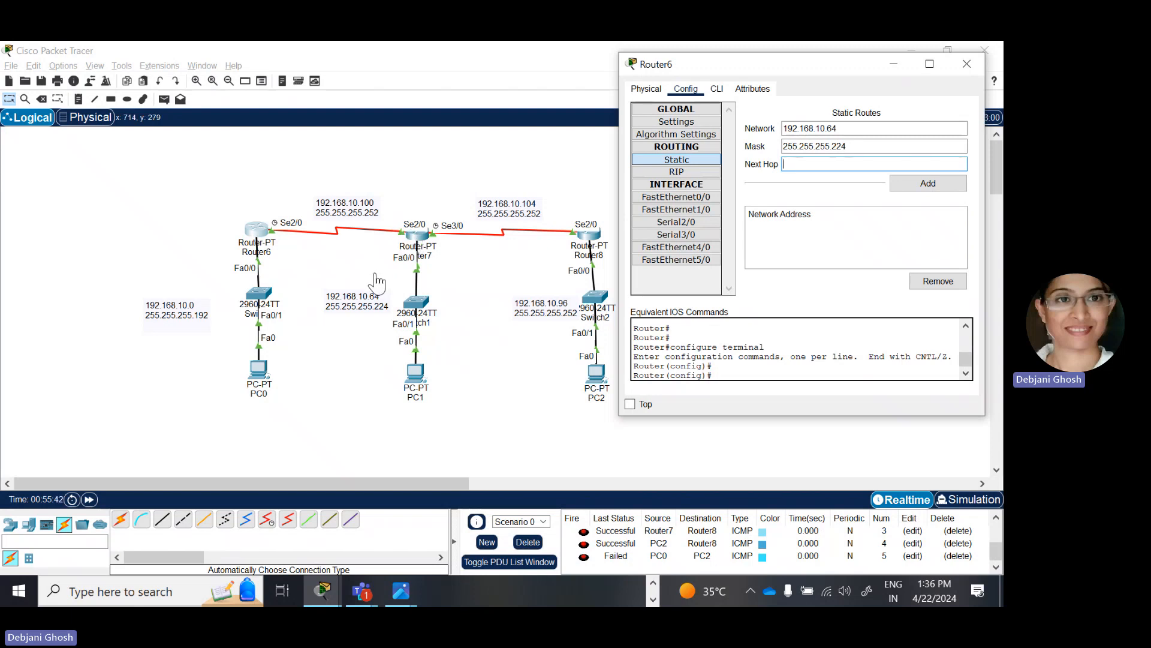
type("192.168.10.100")
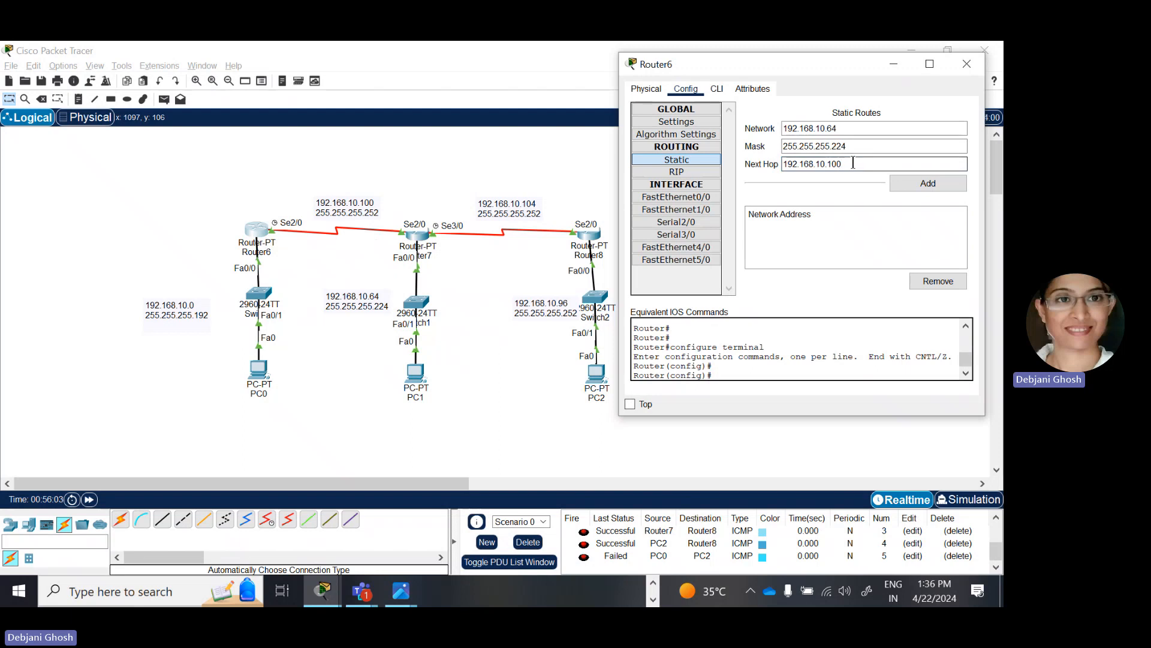
key("BackSpace")
type("2")
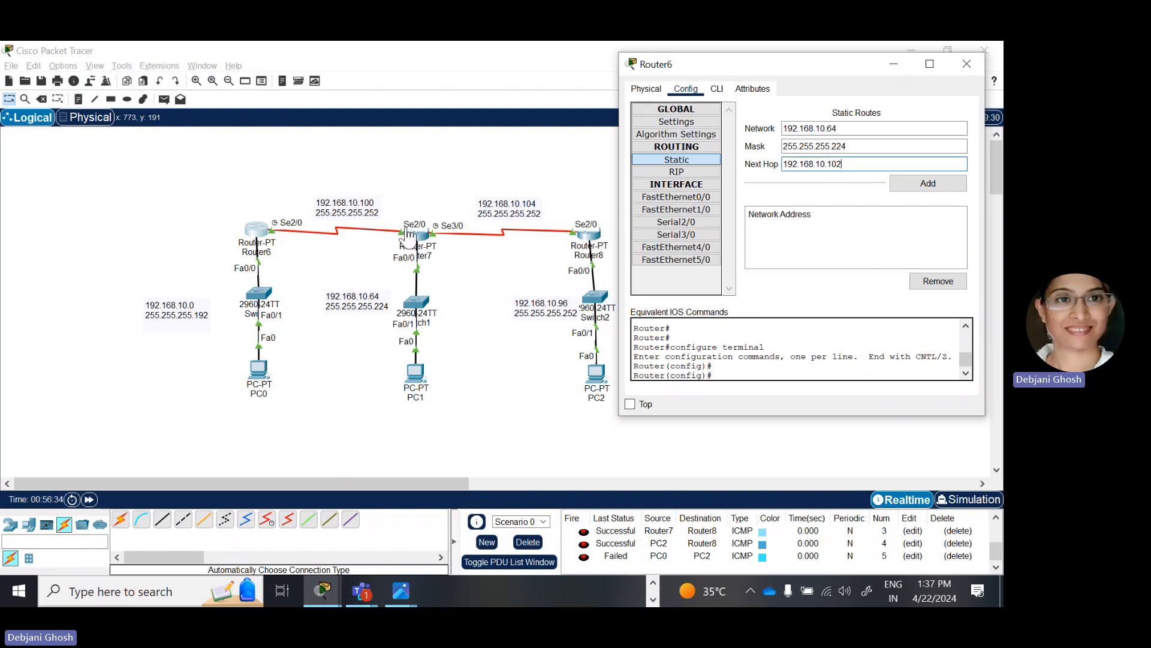
left_click(929, 186)
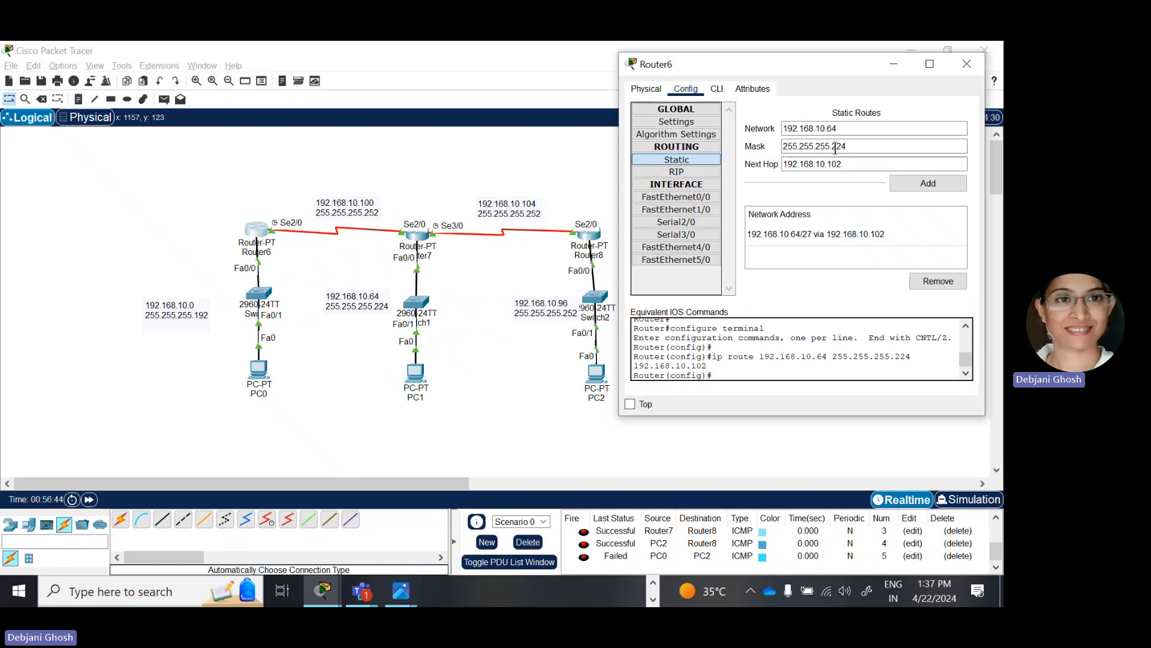
Step: Add a static route on Router6 to network 192.168.10.104 with mask 255.255.255.252 and next hop 192.168.10.102
left_click(858, 130)
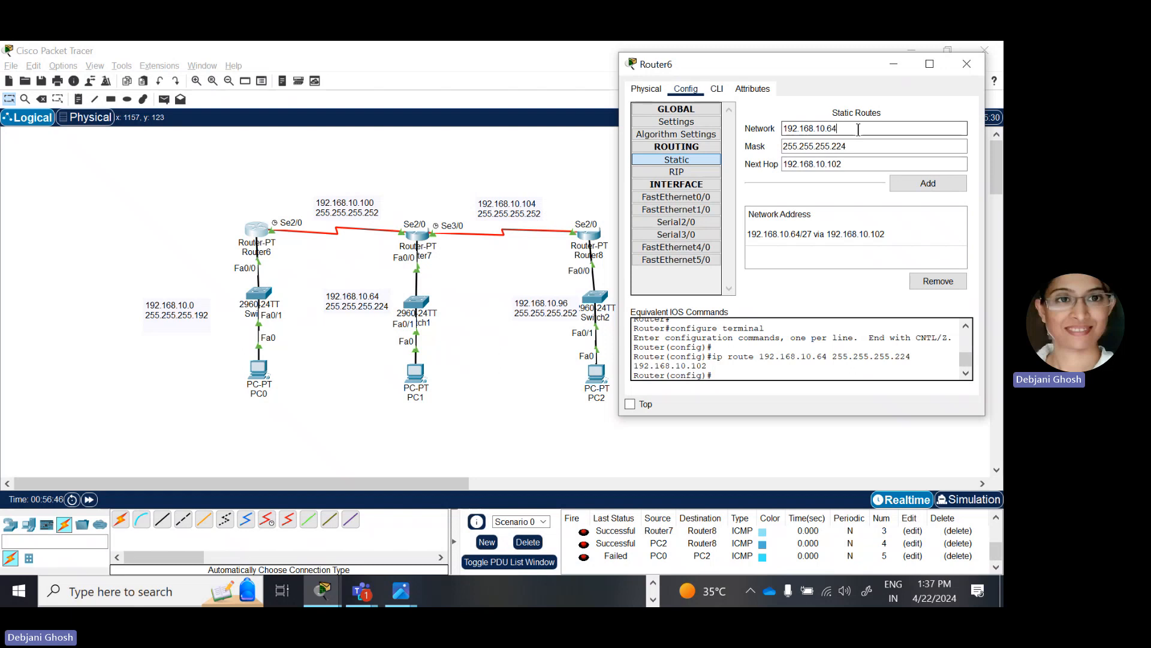
key("BackSpace")
key("BackSpace")
left_click(862, 147)
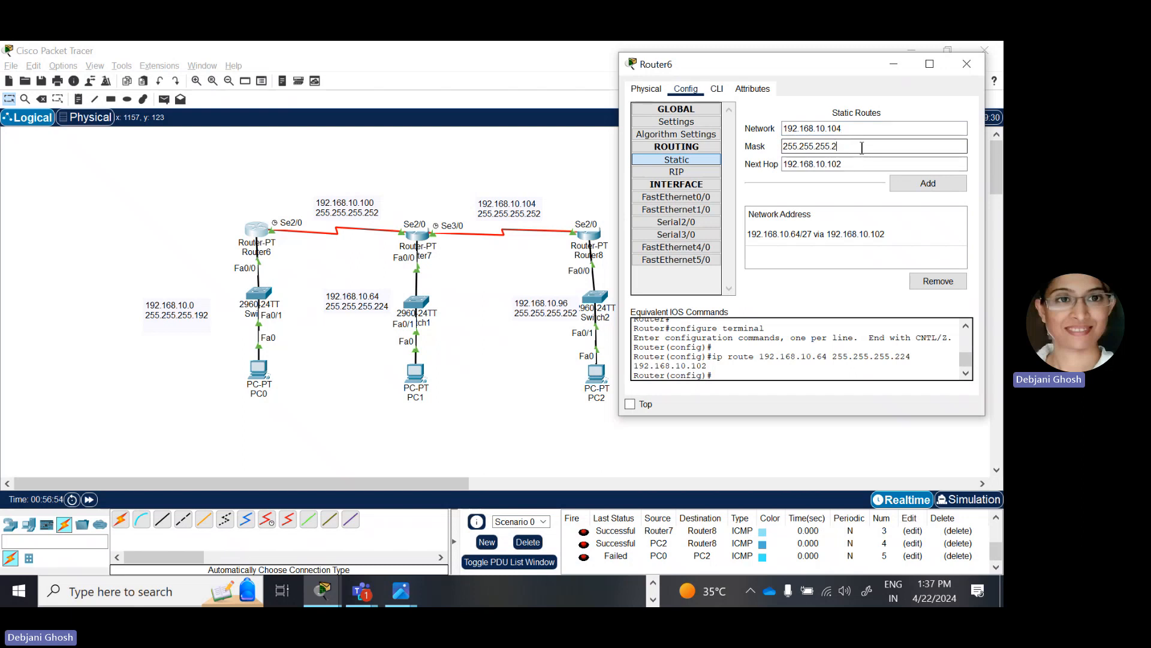
type("52")
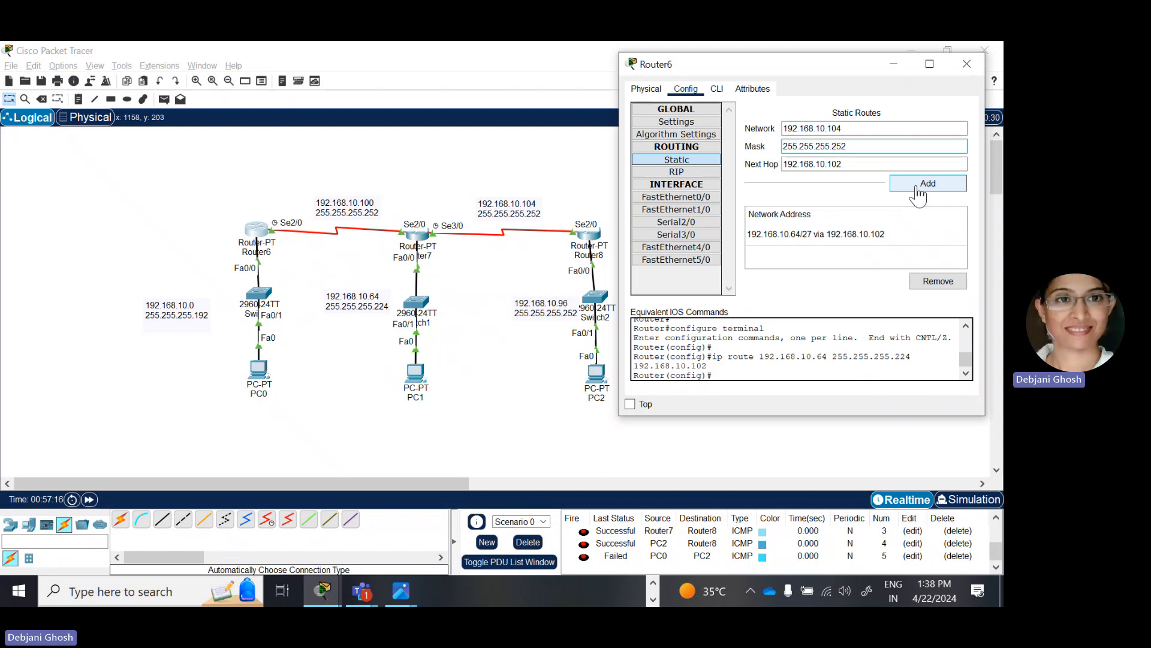
left_click(918, 191)
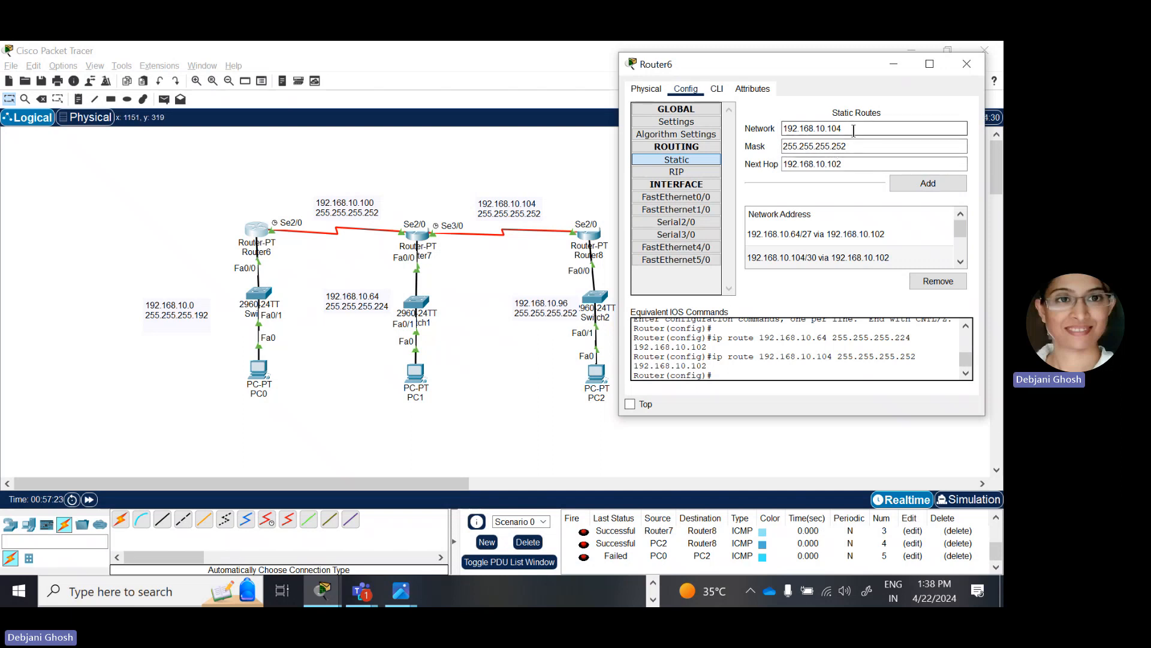
Step: Add a static route on Router6 to 192.168.10.96, mask 255.255.255.252, via 192.168.10.102, check the route list and close the router window
type(".96")
left_click(851, 163)
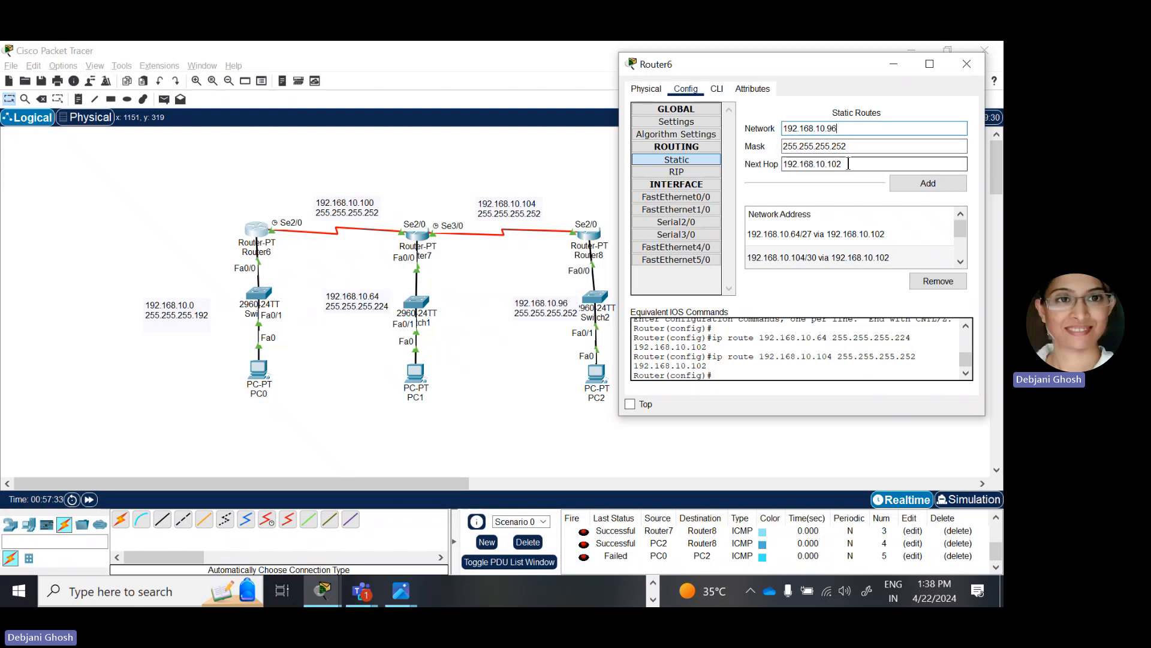
left_click(924, 184)
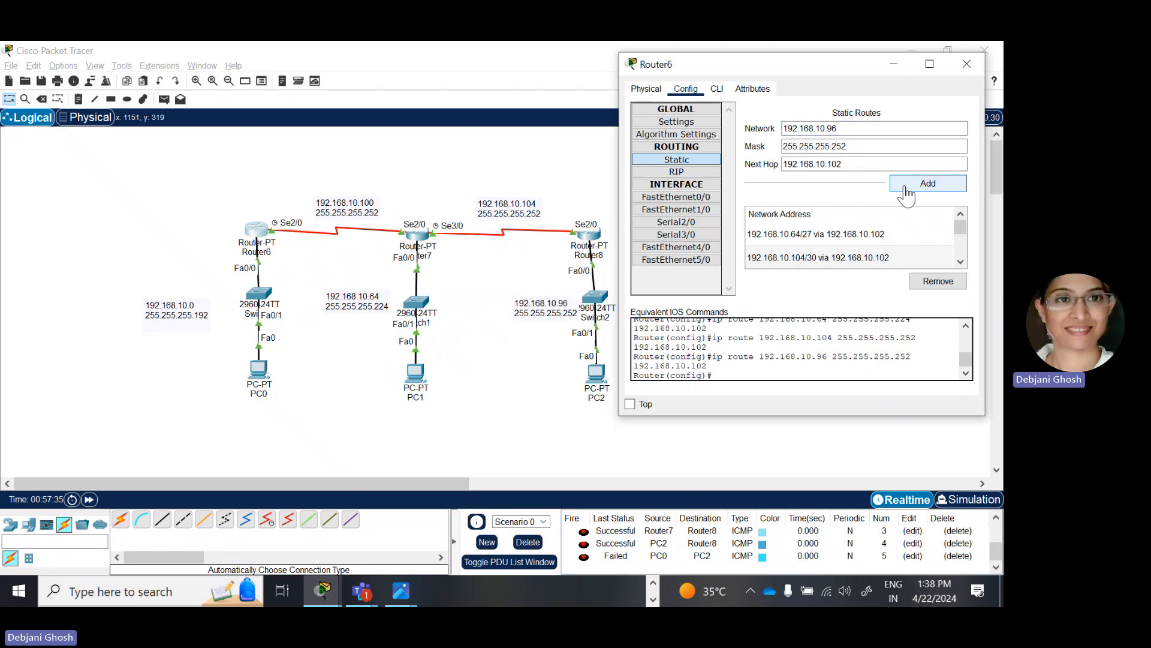
scroll(937, 242, "down", 2)
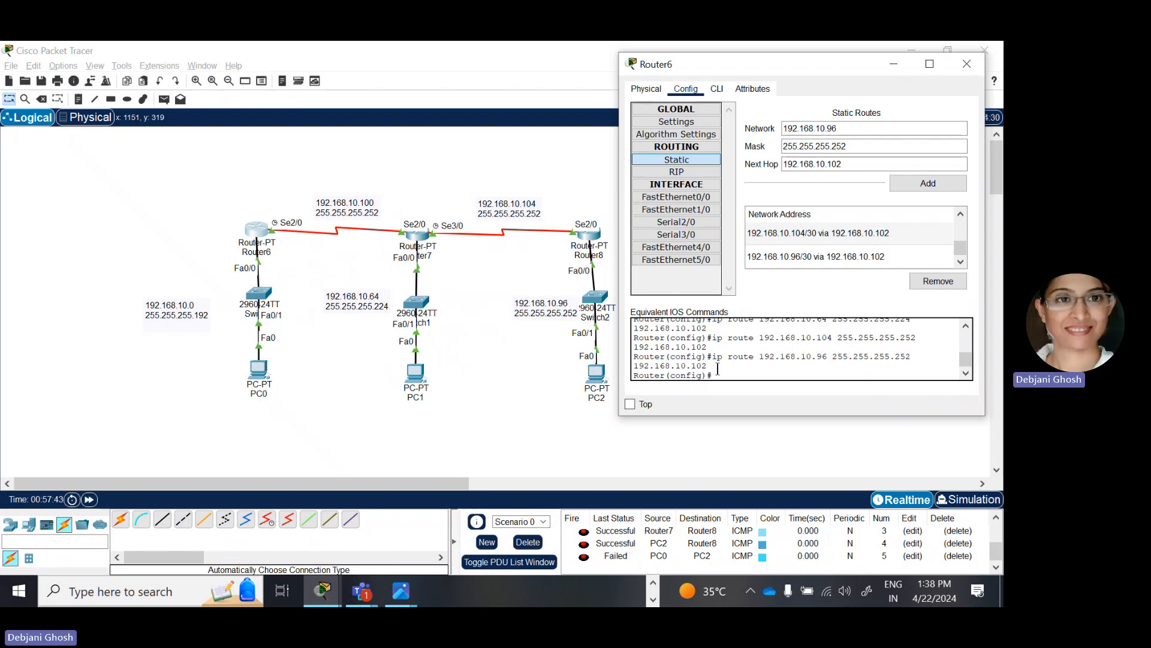
left_click(968, 66)
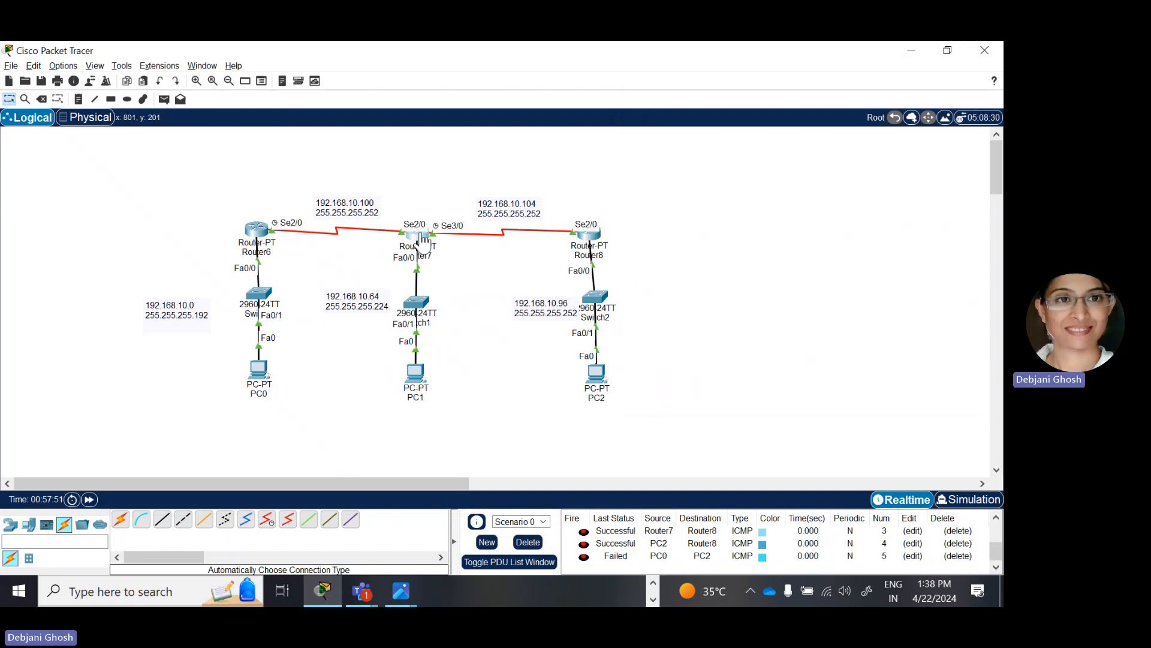
Step: Add a static route on Router7 to network 192.168.10.0 with mask 255.255.255.192 and next hop 192.168.10.101
left_click(423, 240)
left_click_drag(517, 134, 840, 89)
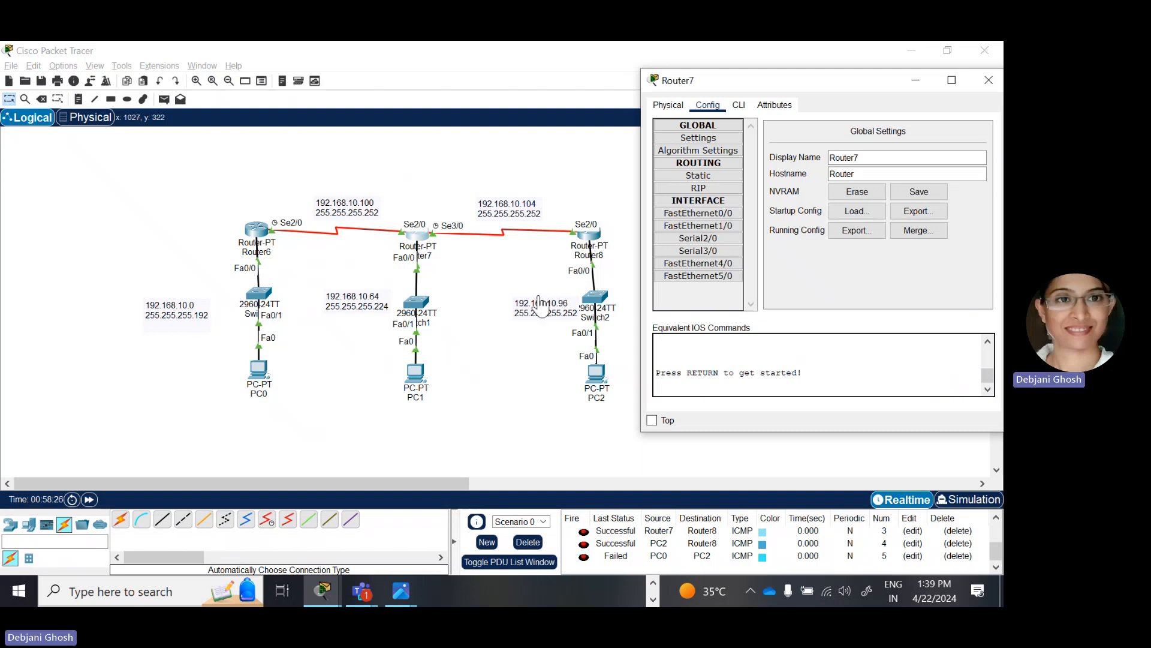
left_click(699, 180)
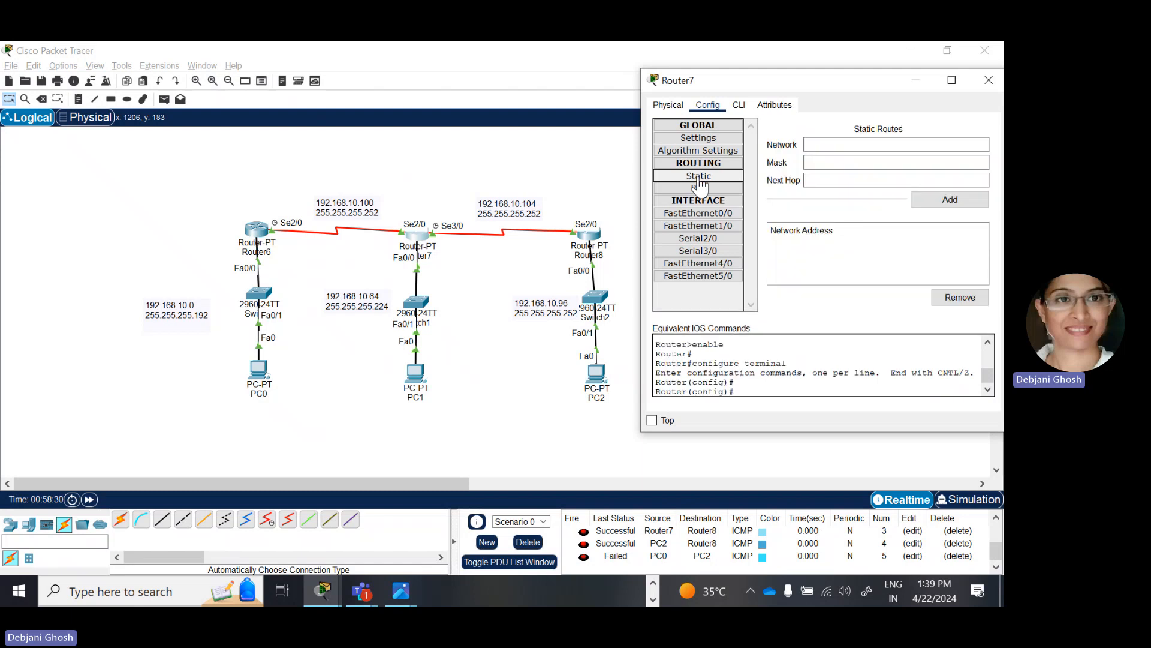
left_click(816, 147)
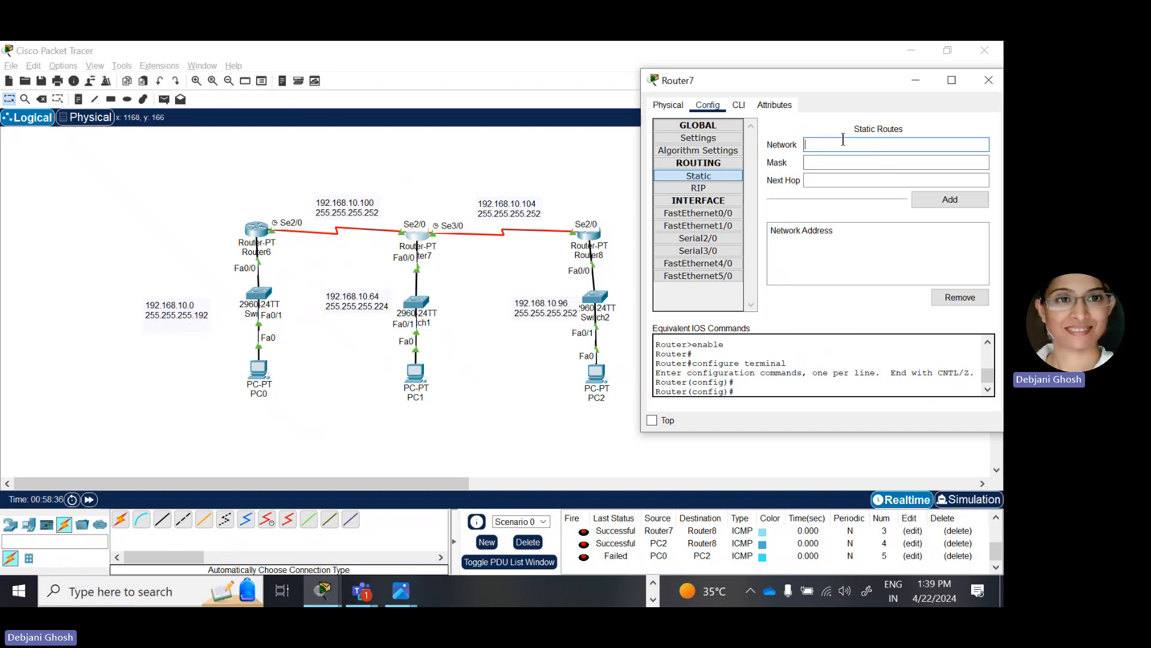
type("92.168.10.0")
left_click(833, 159)
type("255.255.255")
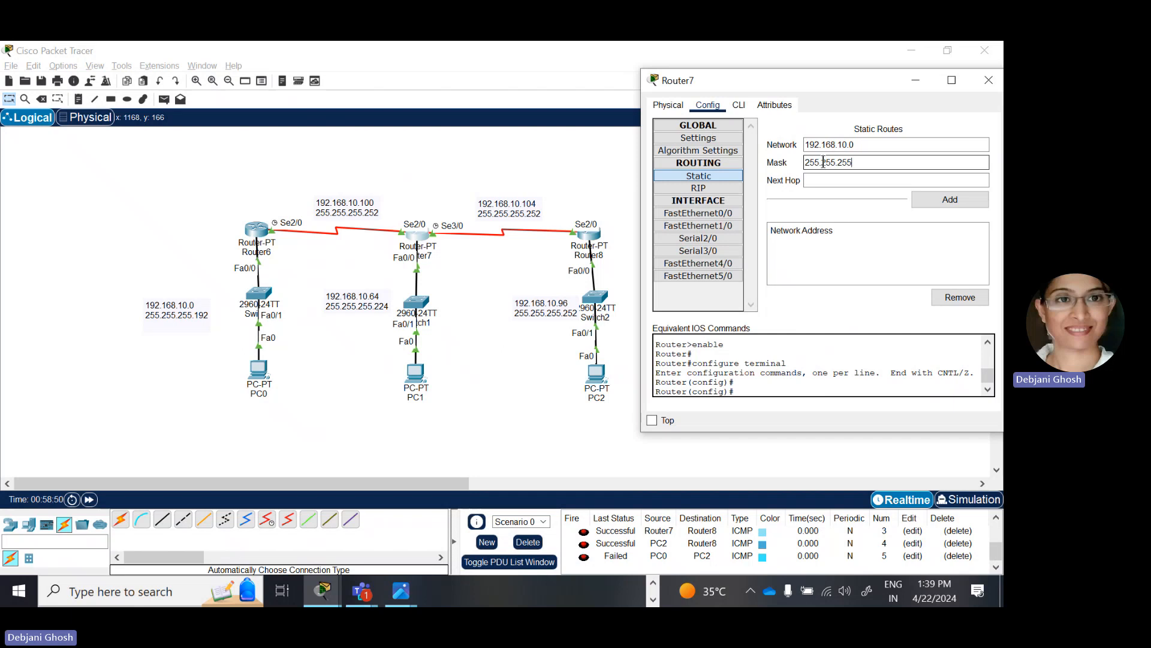
type(".192")
key("Tab")
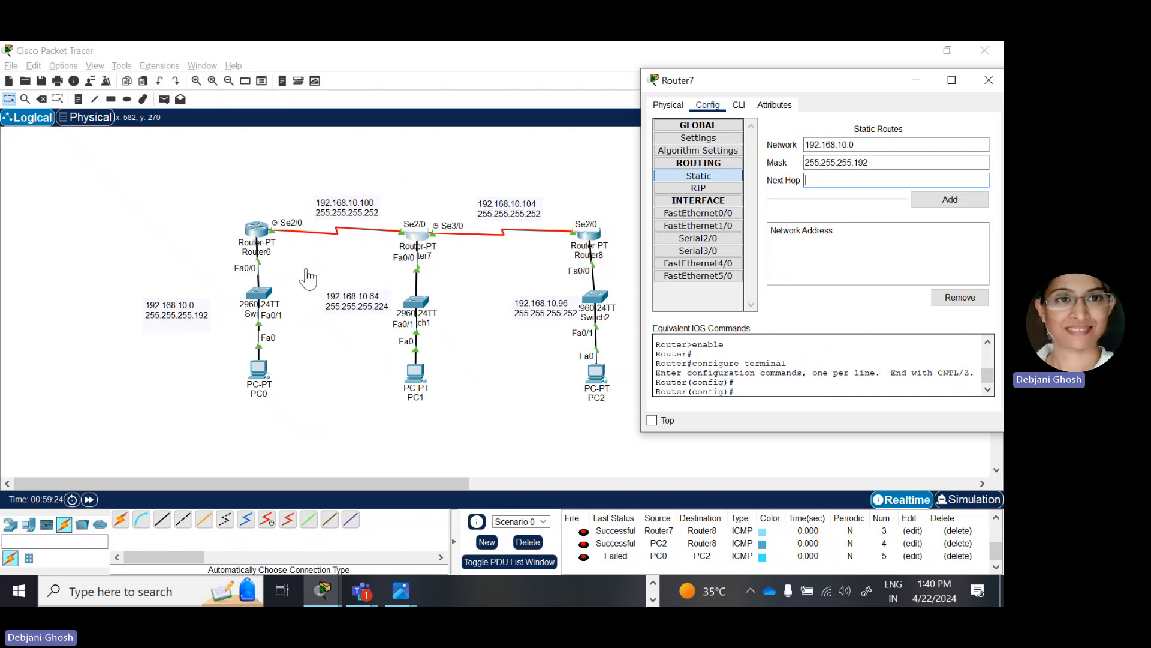
type("192.168.10.101")
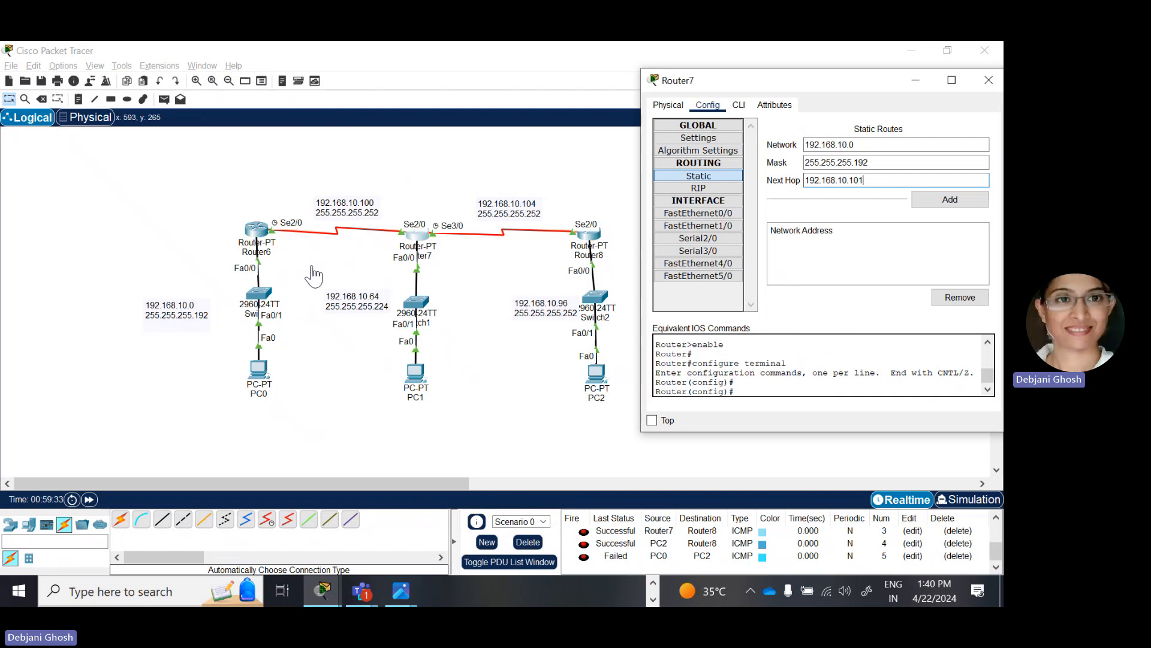
left_click(951, 204)
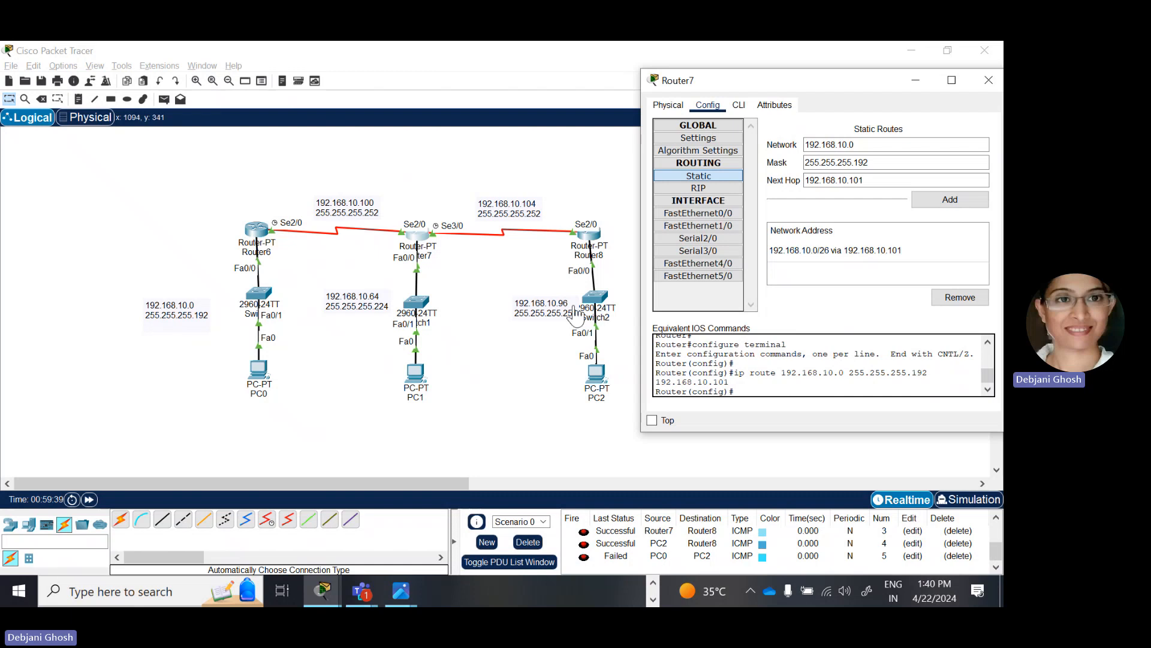
Step: Add a static route on Router7 to 192.168.10.96, mask 255.255.255.252, via 192.168.10.106, and close the router window
left_click(845, 145)
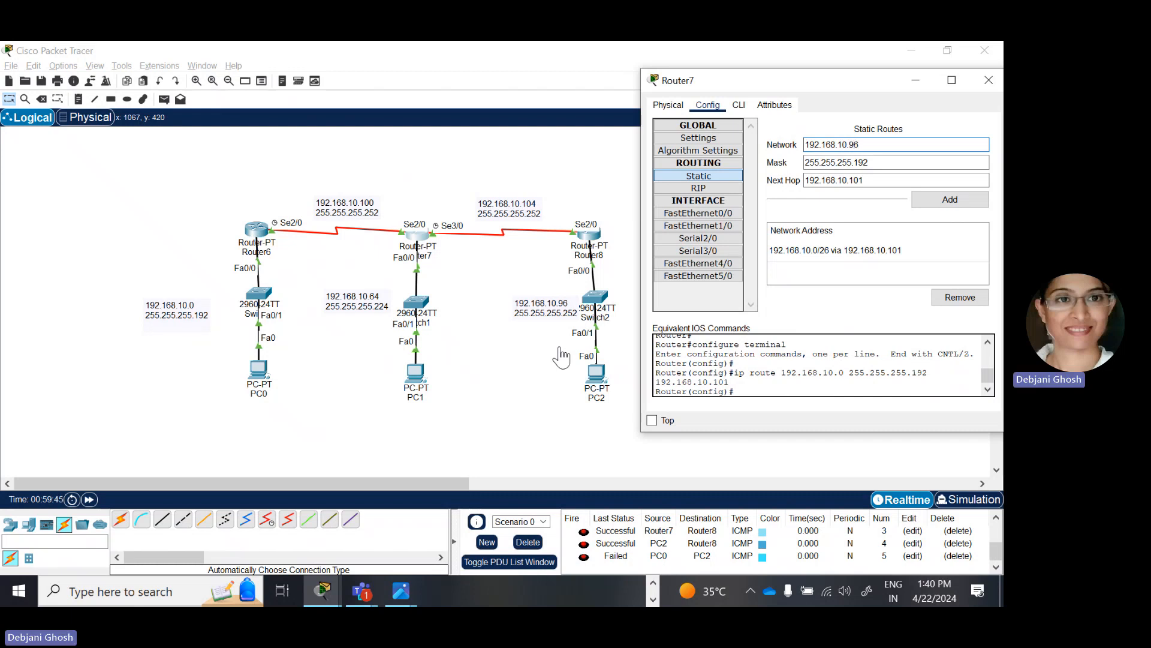
left_click(874, 162)
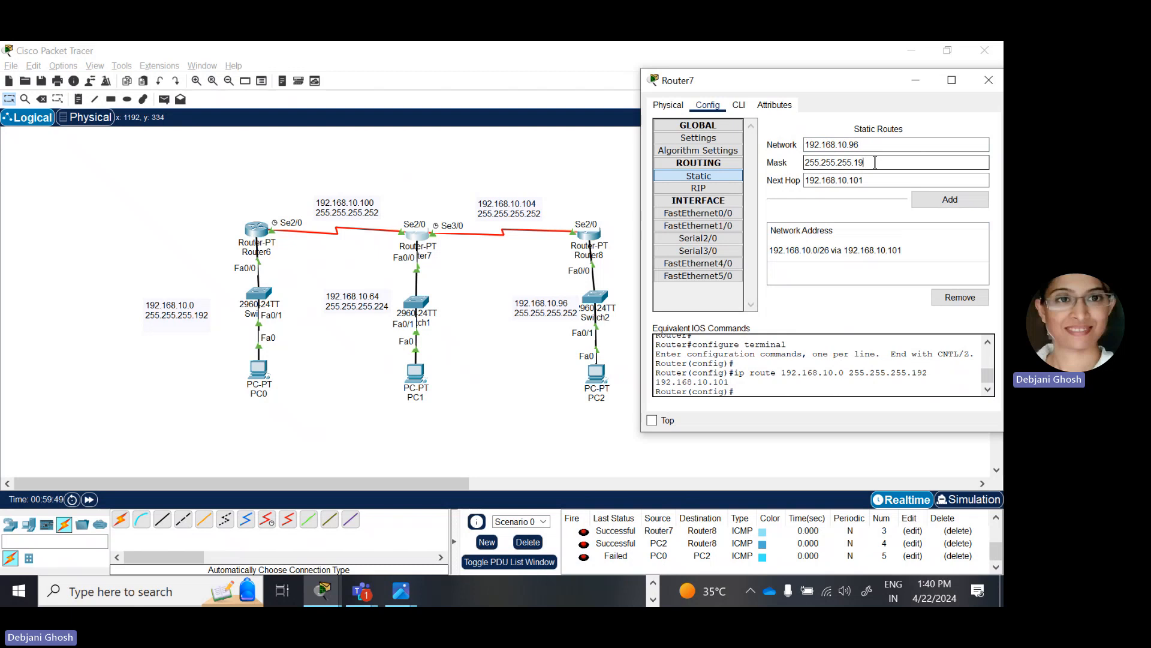
key("BackSpace")
key("BackSpace")
type("252")
left_click(874, 181)
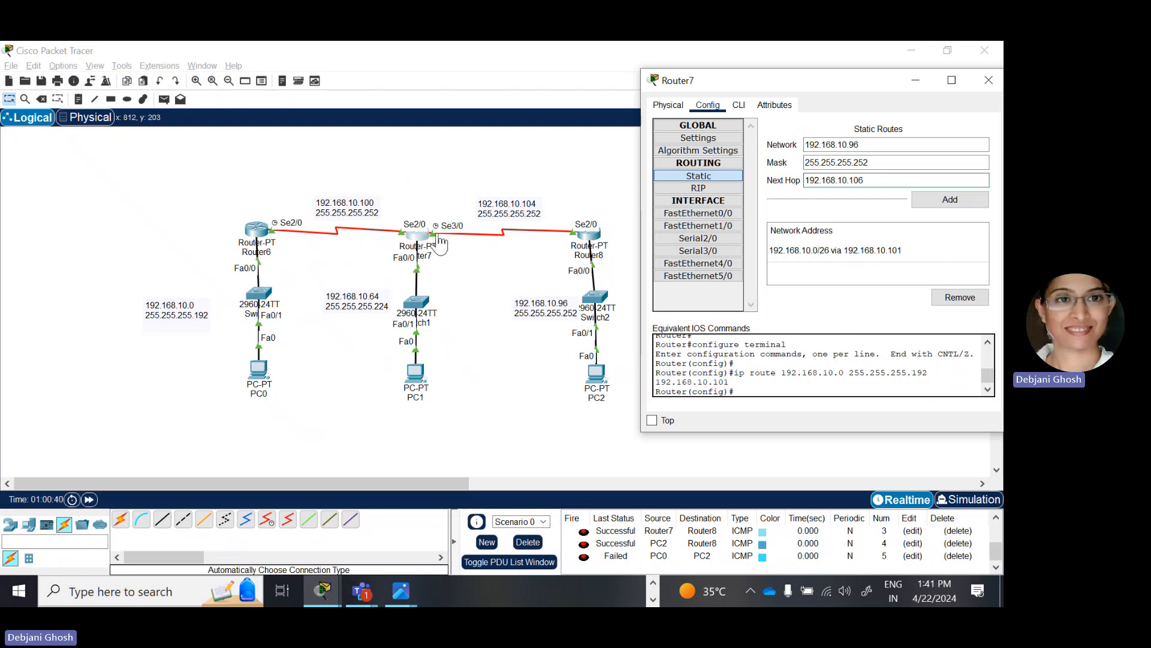
left_click(939, 200)
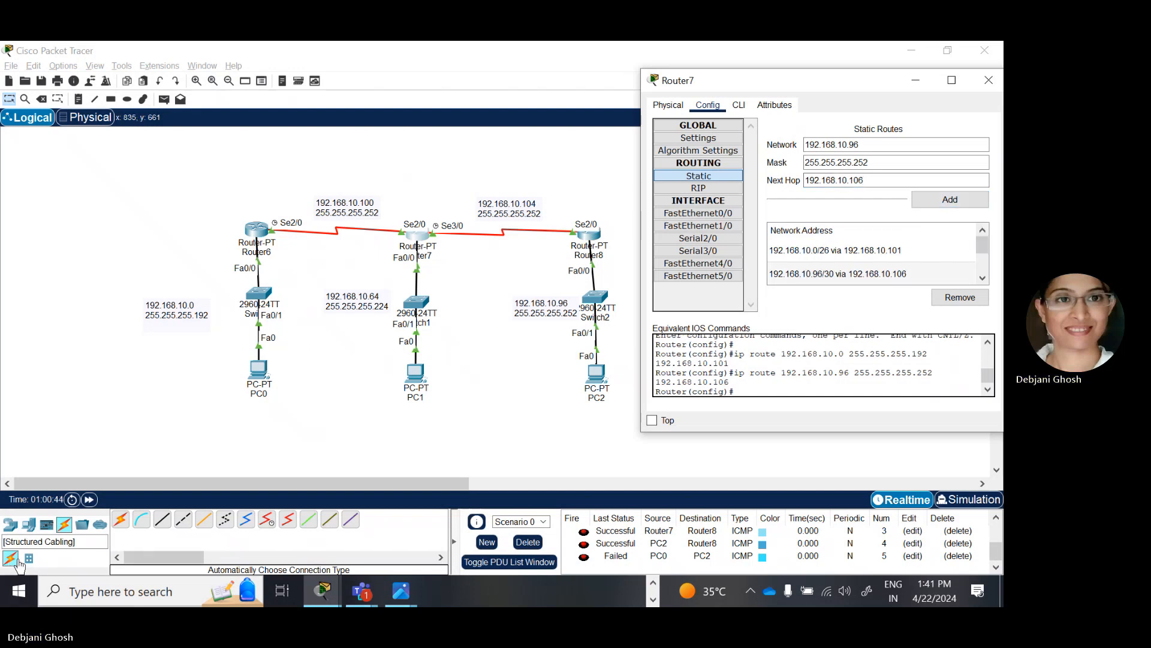
left_click(984, 86)
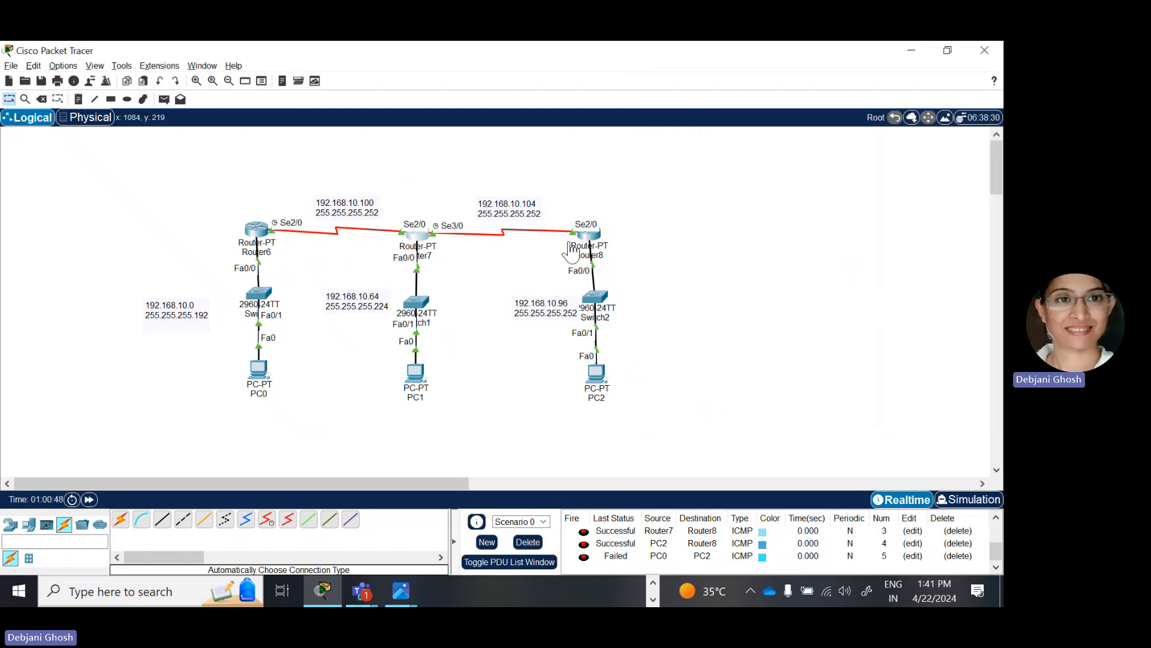
Step: Add a static route on Router8 to network 192.168.10.64 with mask 255.255.255.224 and next hop 192.168.10.105
left_click(586, 242)
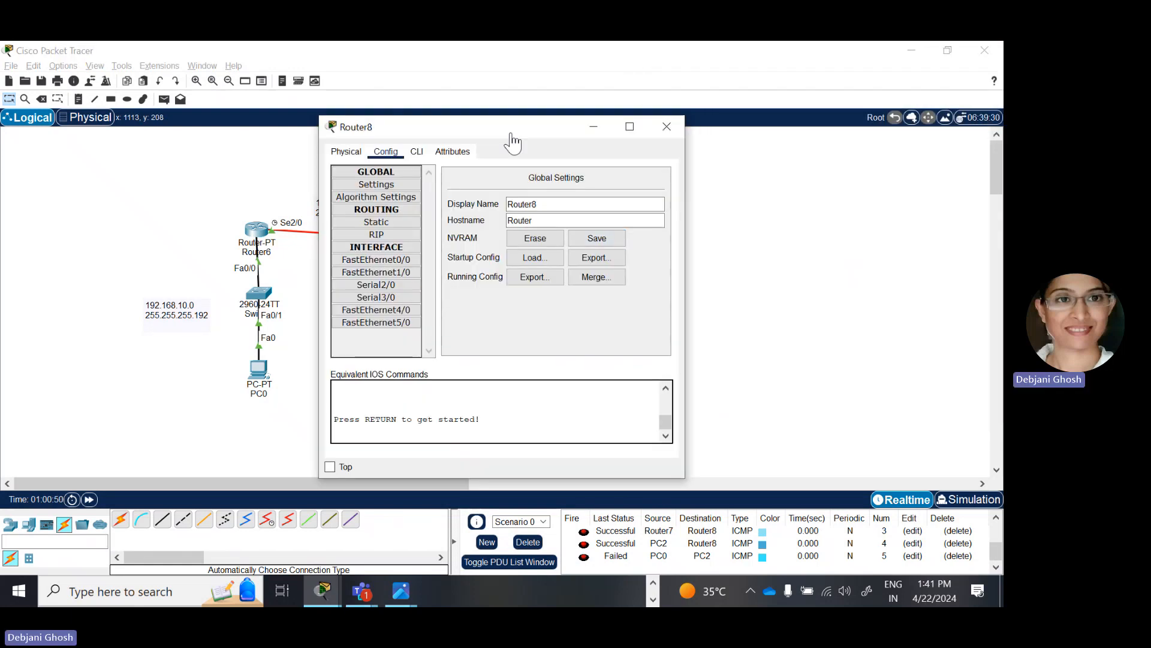
left_click_drag(511, 135, 840, 84)
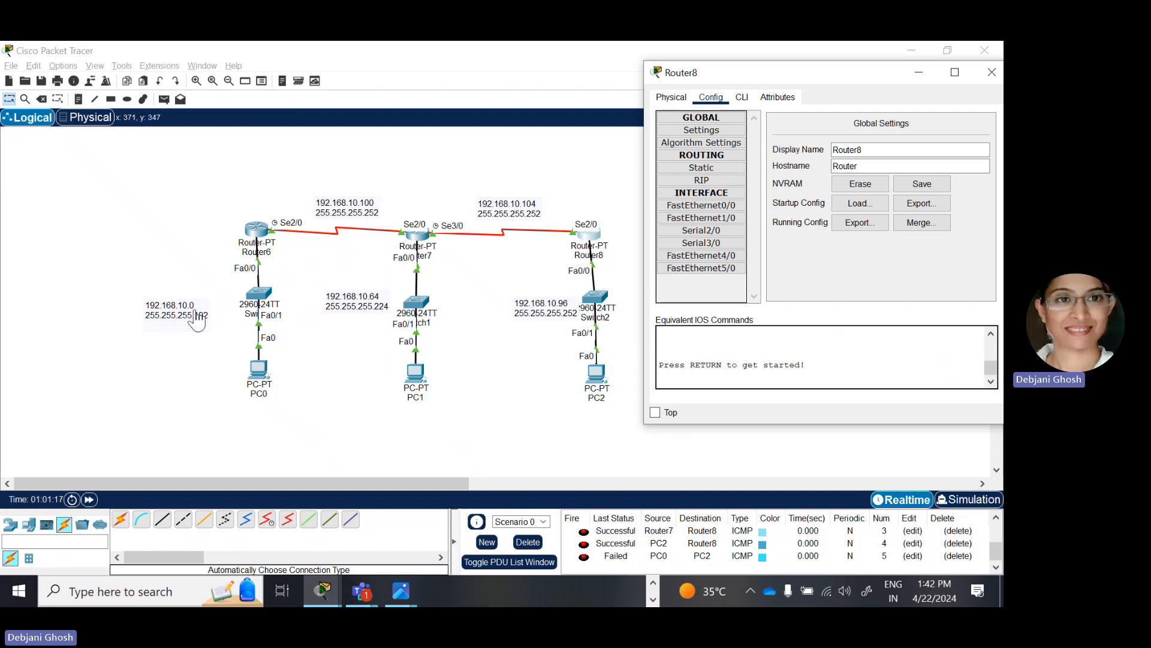
left_click(711, 169)
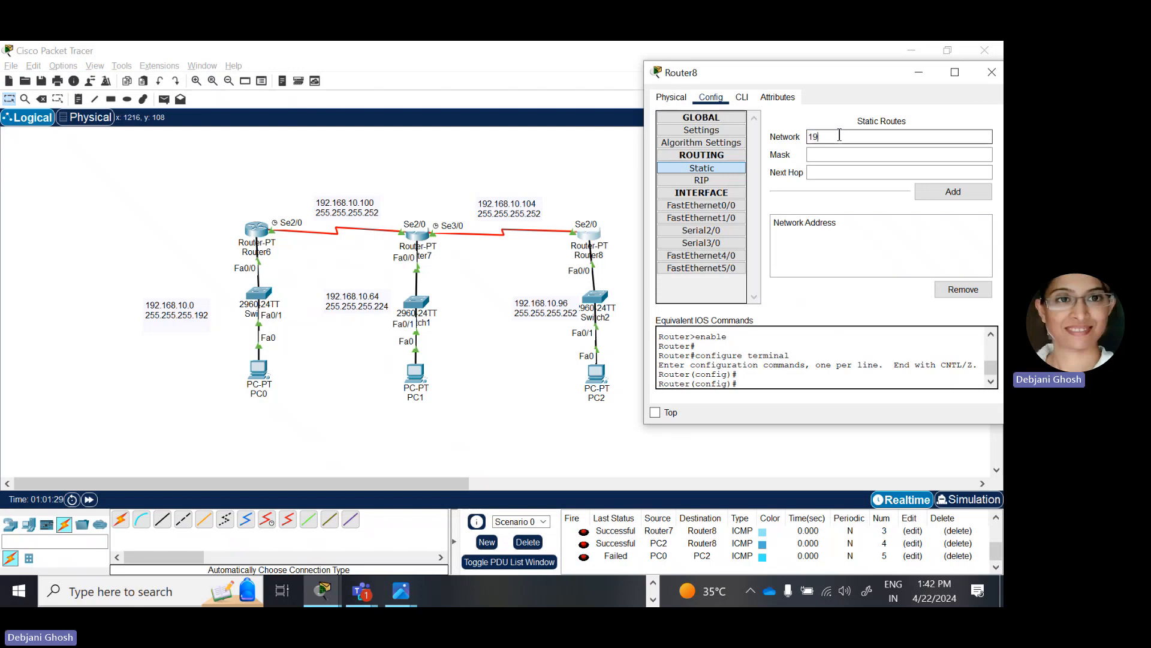
type("2.168.10.64")
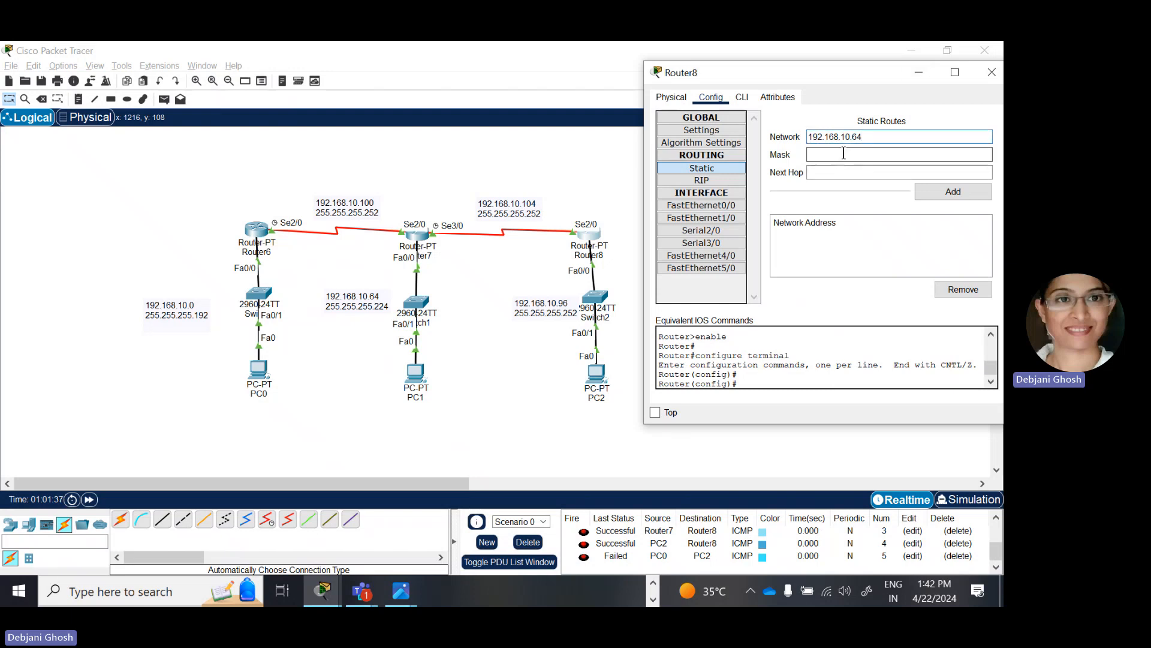
left_click(844, 154)
type("255.255.255.224")
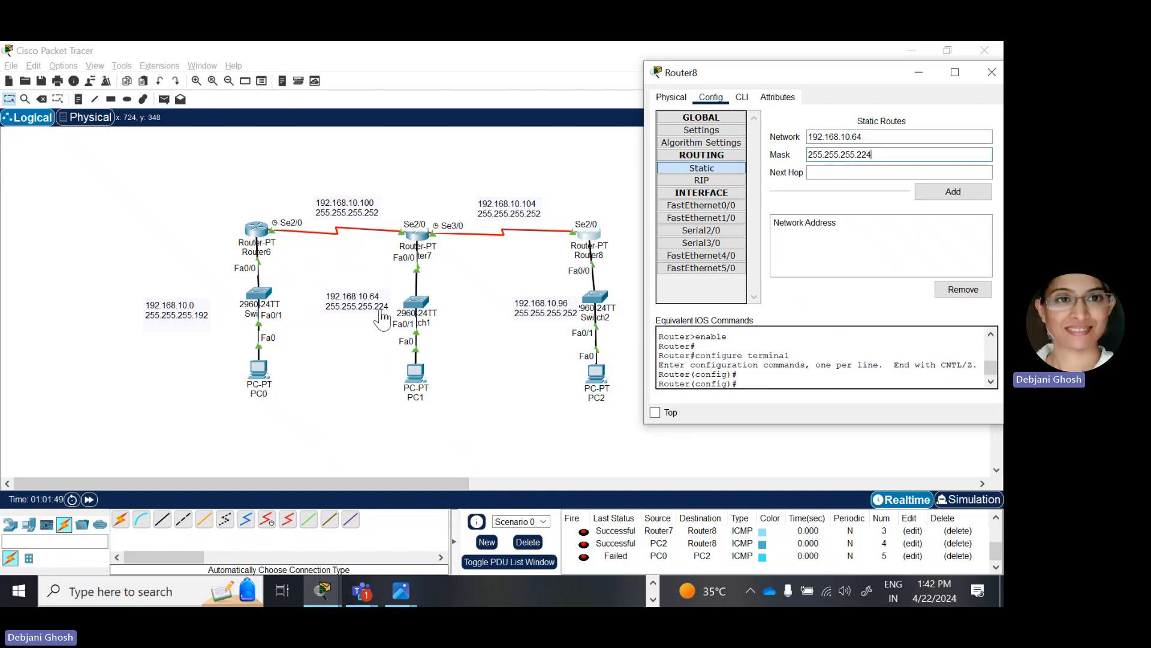
left_click(839, 174)
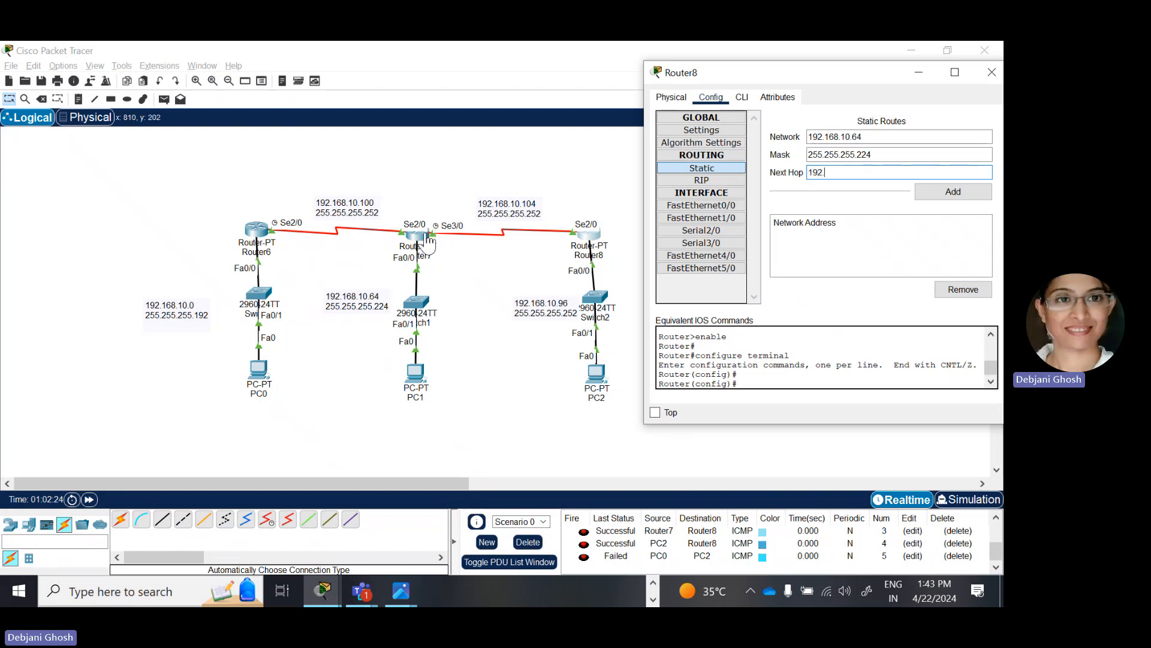
type(".10.105")
left_click(945, 193)
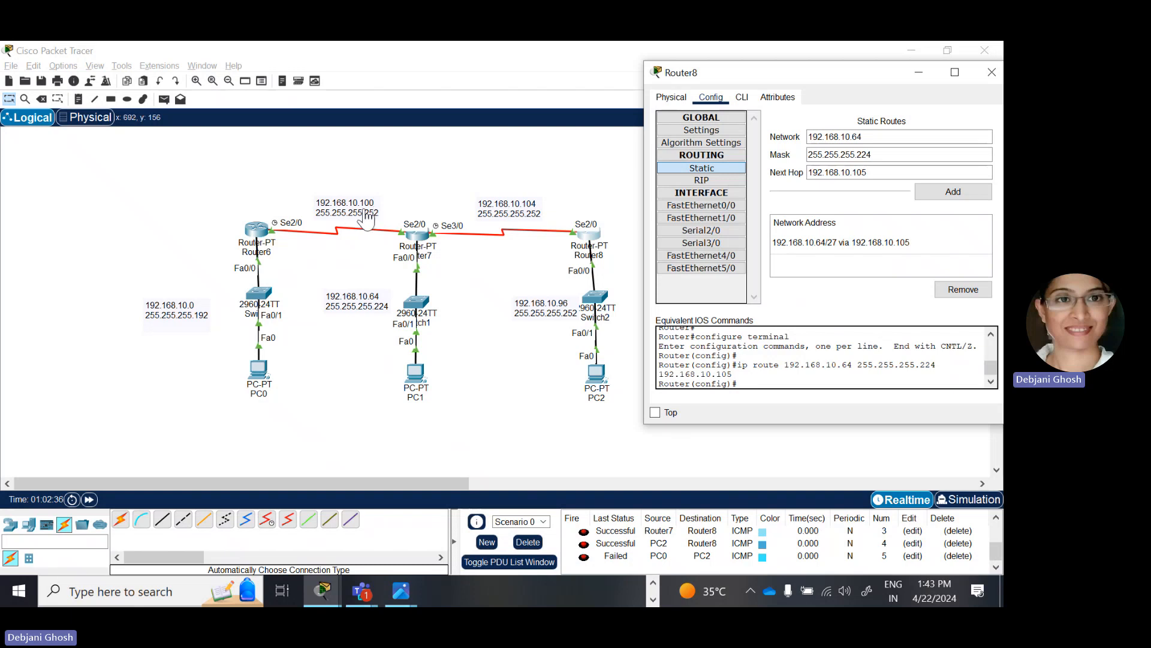
Step: Add a static route on Router8 to network 192.168.10.100 with mask 255.255.255.252 and next hop 192.168.10.105
left_click(877, 133)
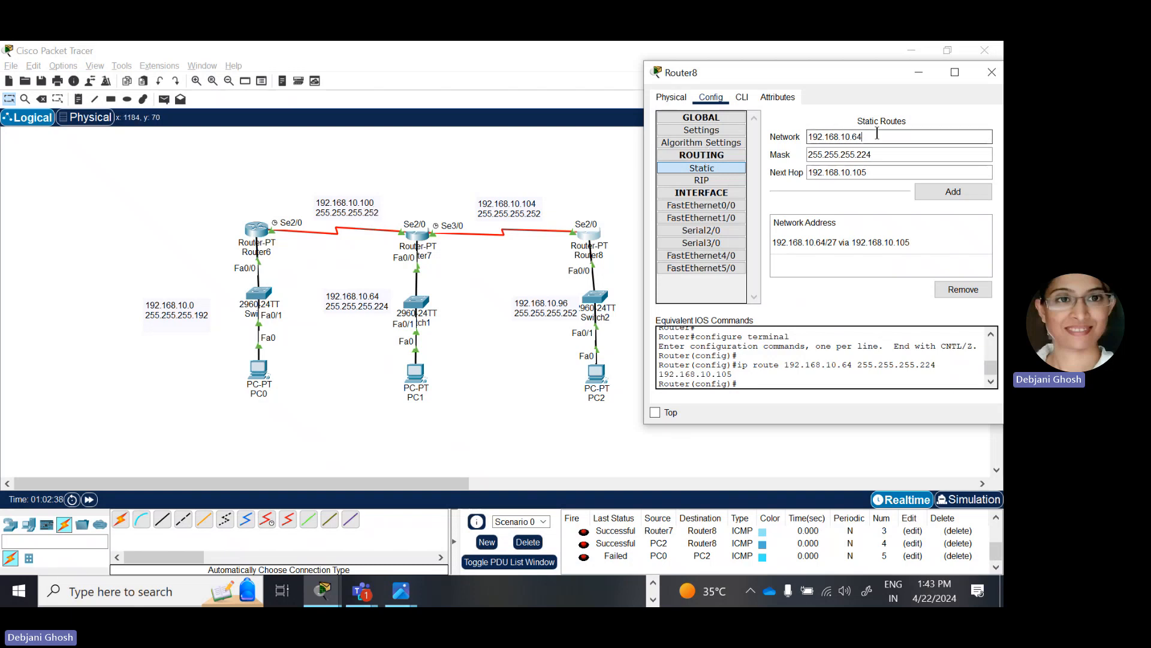
key("BackSpace")
key("BackSpace")
type("100")
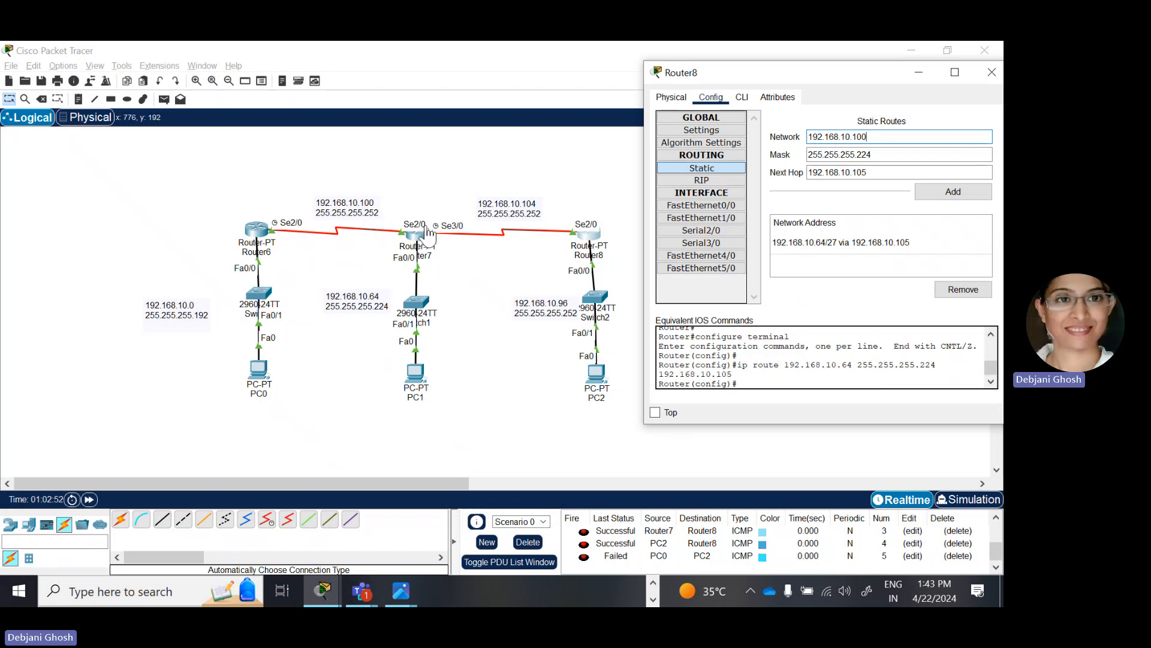
left_click(875, 155)
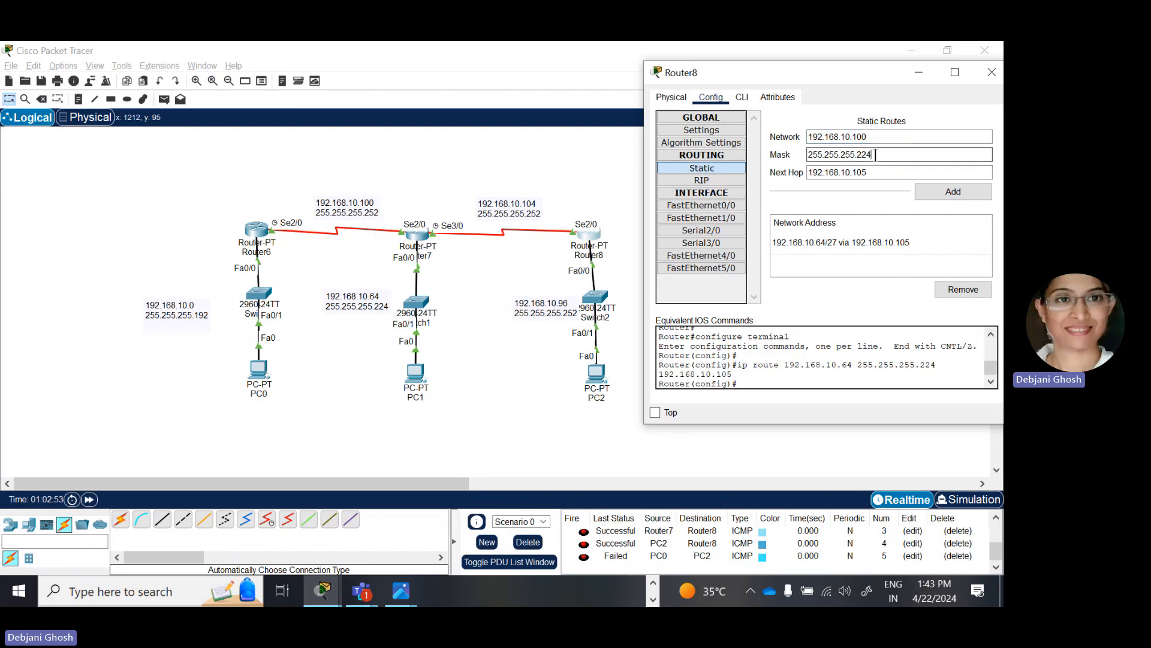
key("BackSpace")
key("BackSpace")
type("52")
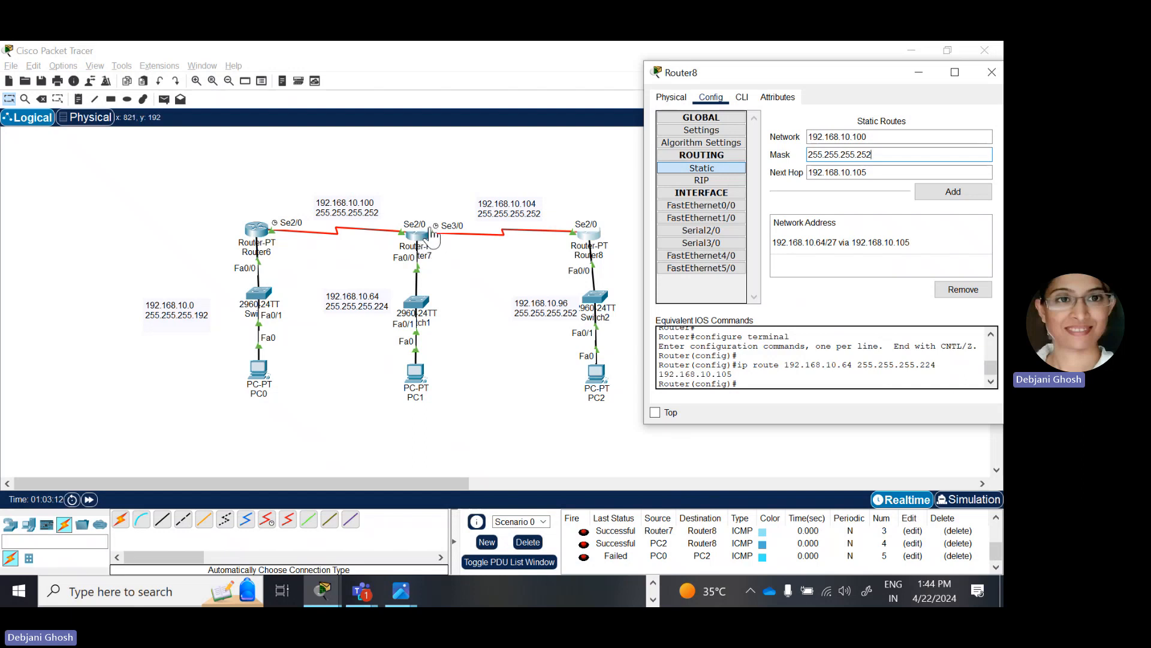
left_click(940, 197)
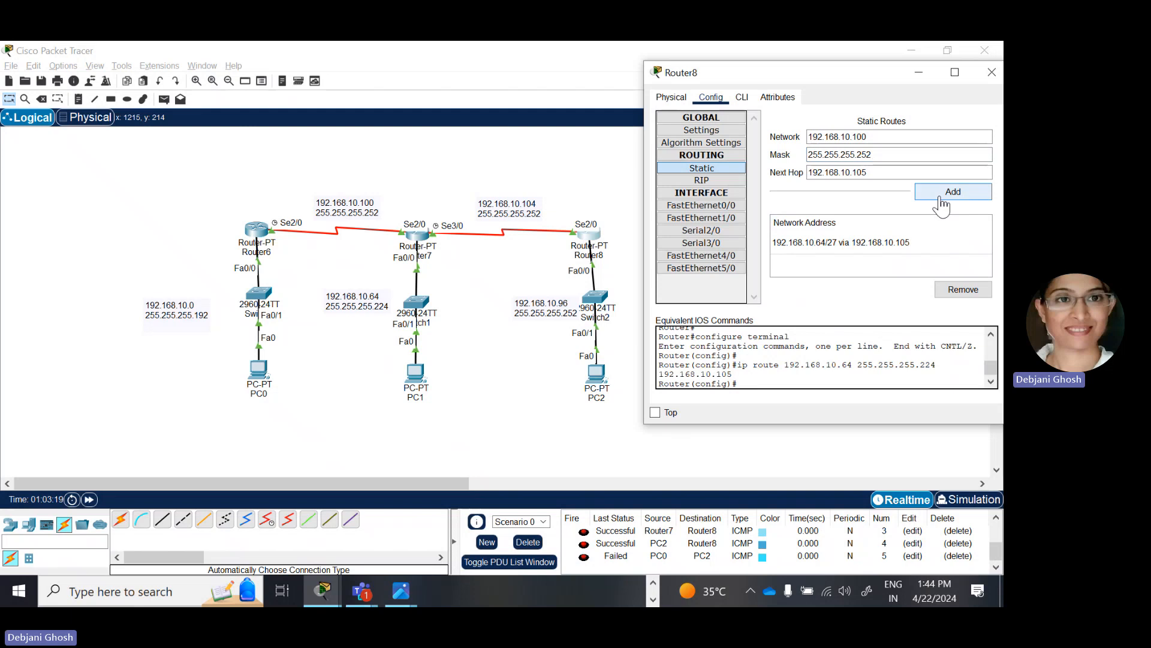
left_click(941, 203)
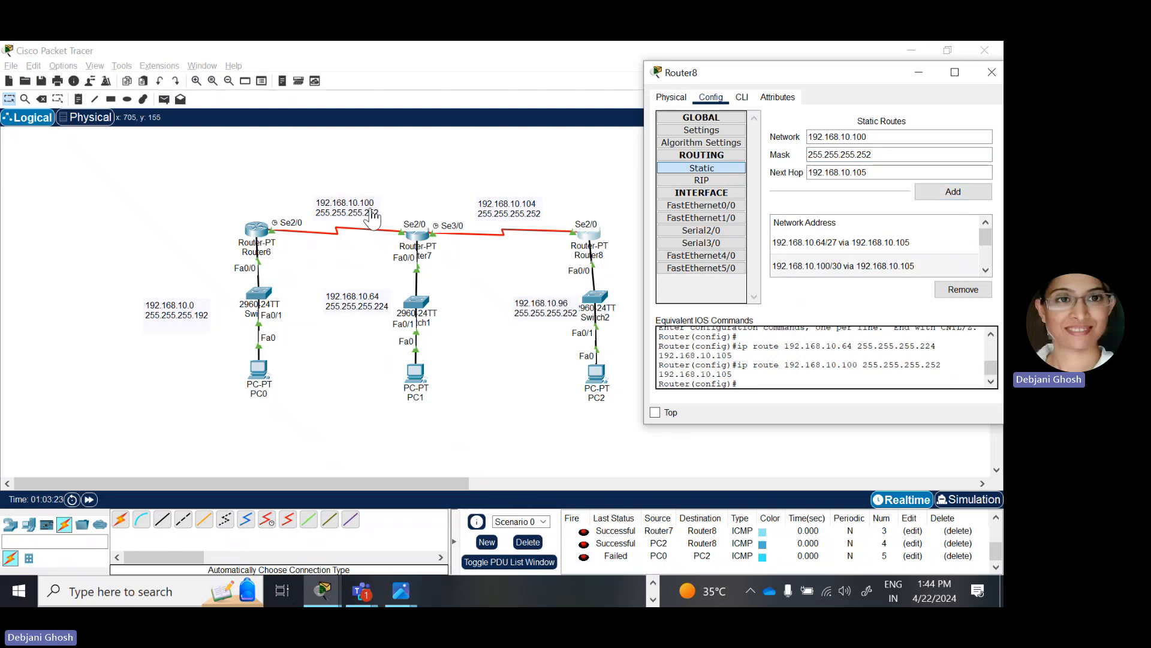
Step: Add a static route on Router8 to 192.168.10.0, mask 255.255.255.192, via 192.168.10.105, and check the route list
left_click(873, 138)
key("BackSpace")
key("BackSpace")
key("BackSpace")
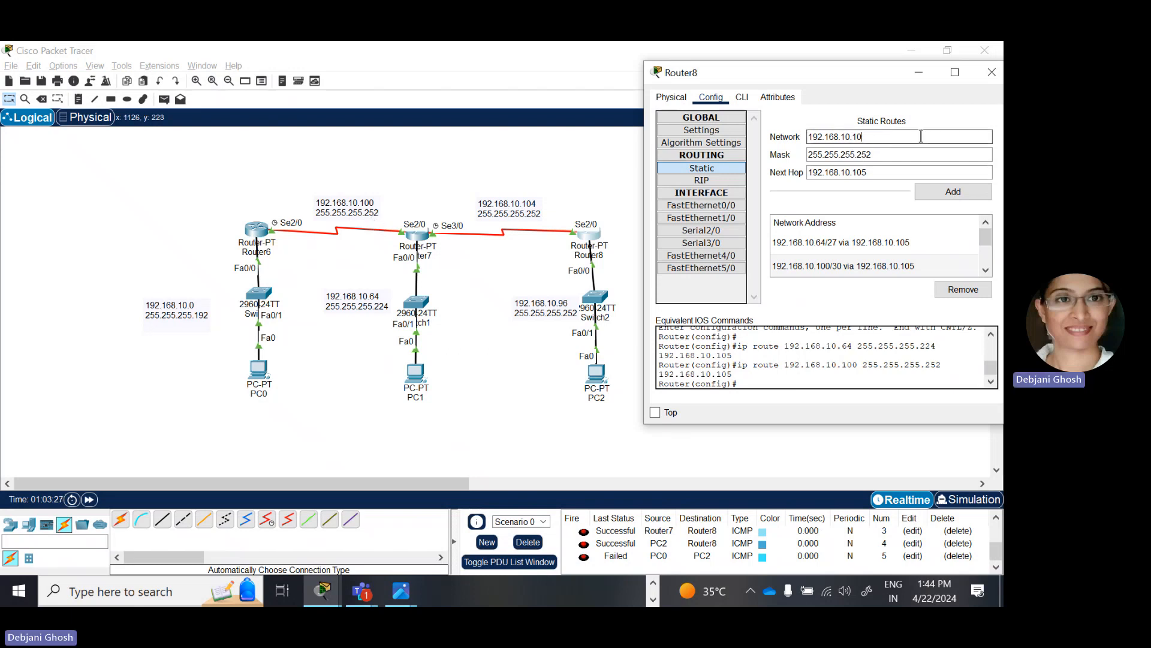
type("0")
left_click(896, 156)
key("BackSpace")
key("BackSpace")
key("BackSpace")
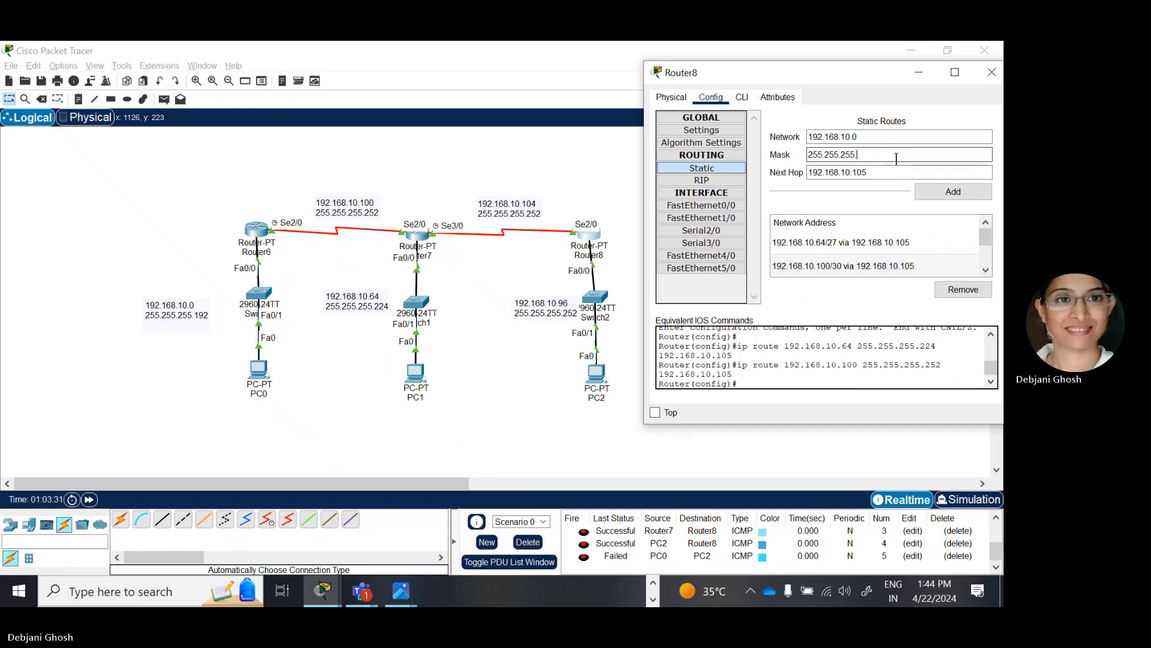
type("192")
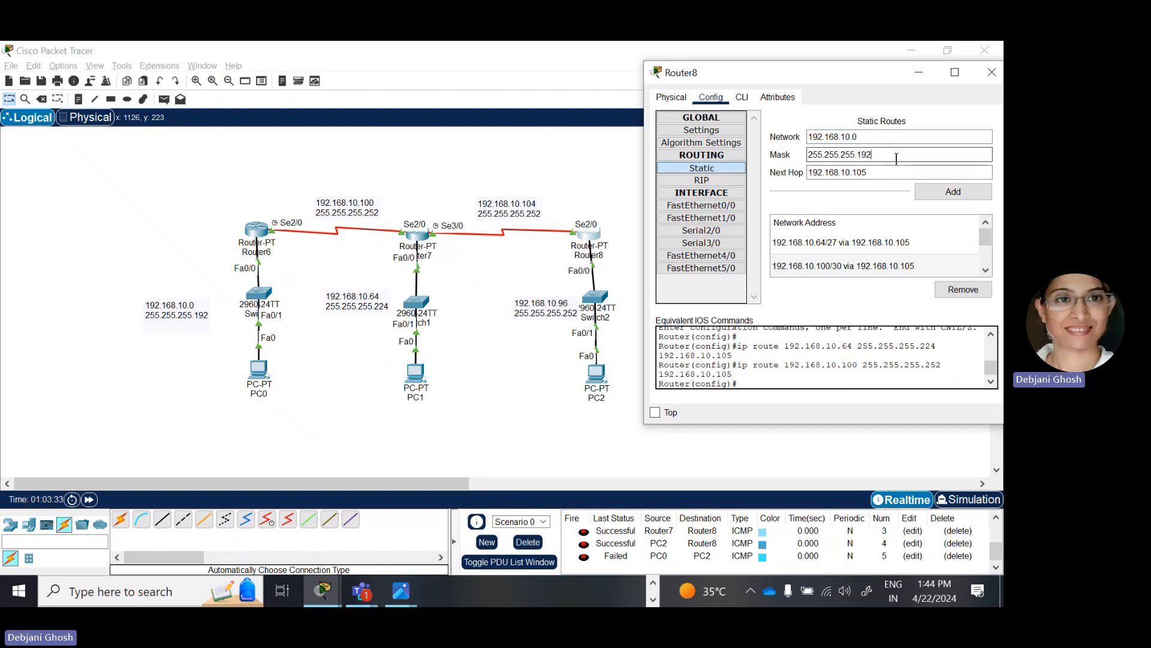
left_click(860, 174)
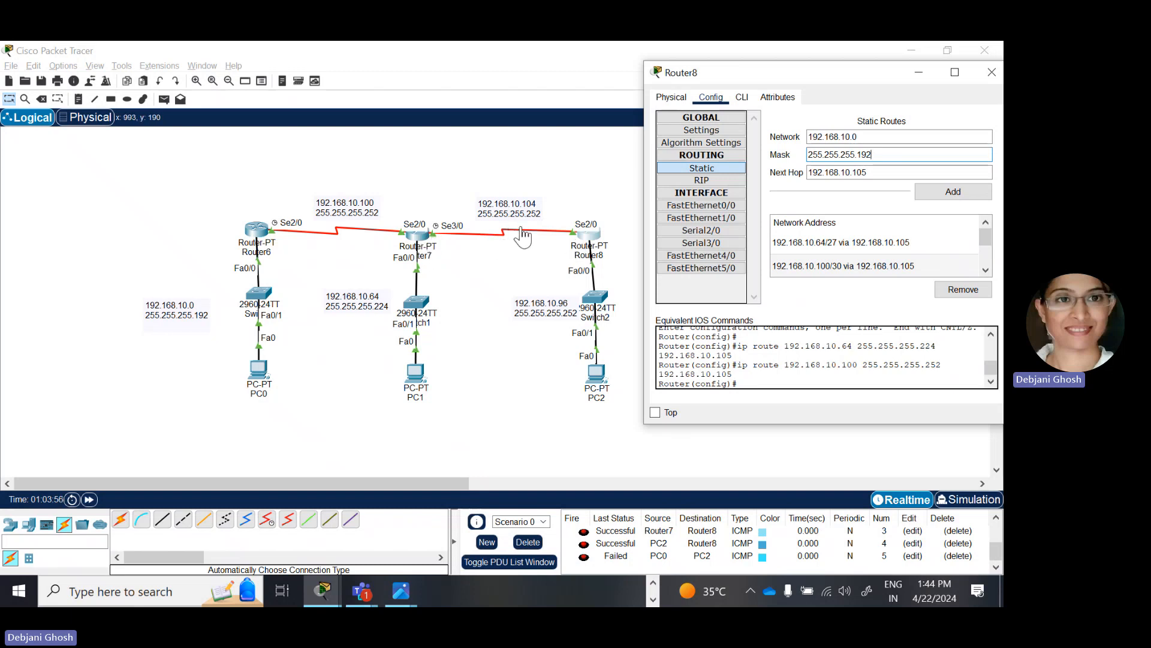
left_click(949, 197)
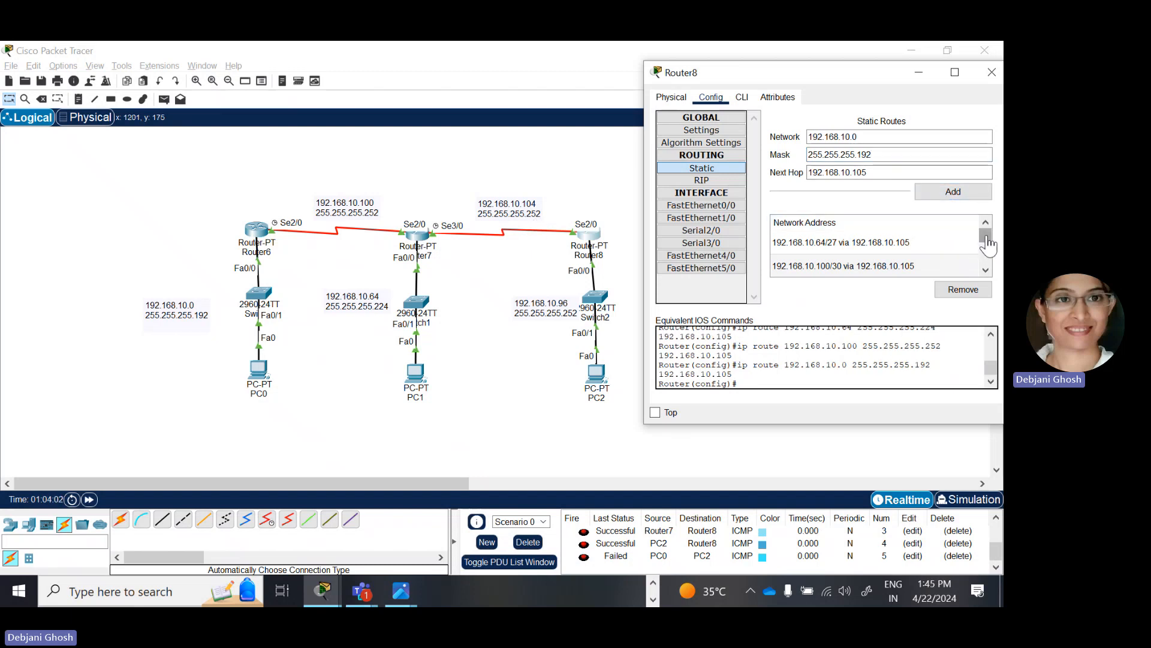
scroll(985, 237, "down", 1)
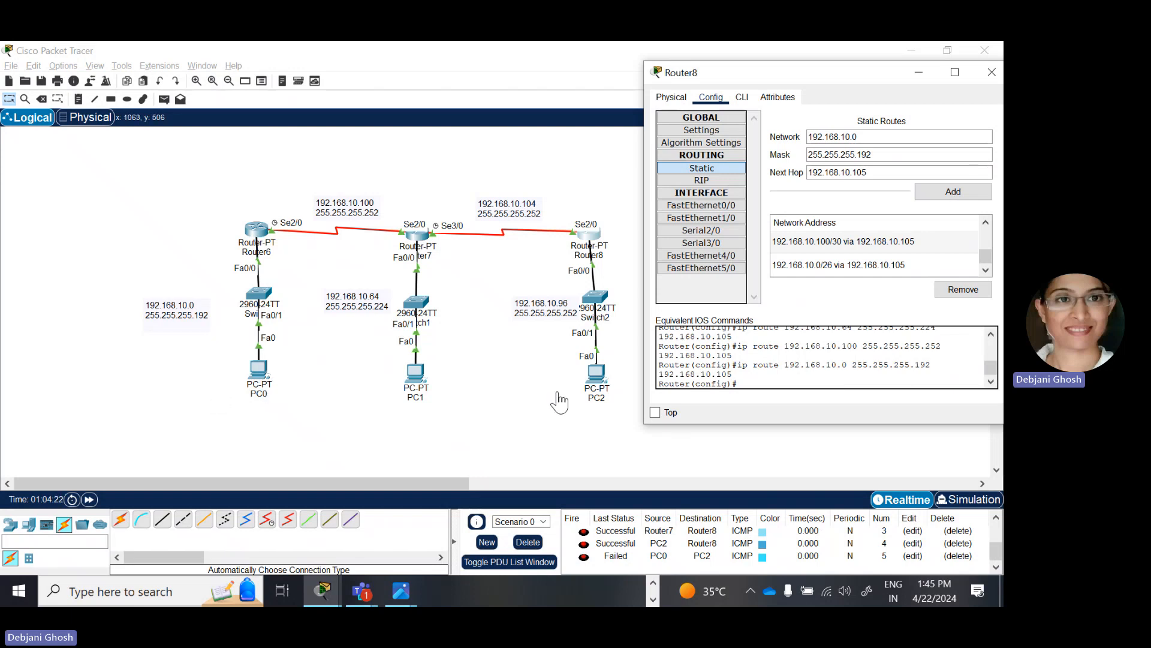
Step: Exit configuration mode in Router8's command line and display its routing table with show ip route
left_click(750, 102)
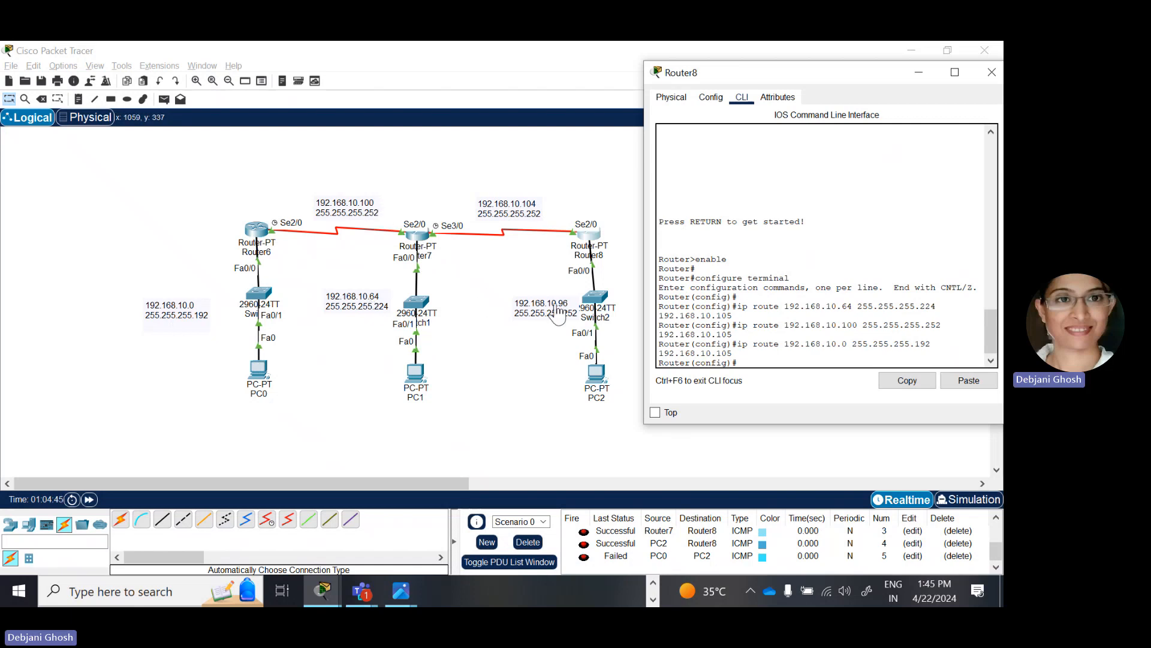
left_click_drag(995, 332, 996, 335)
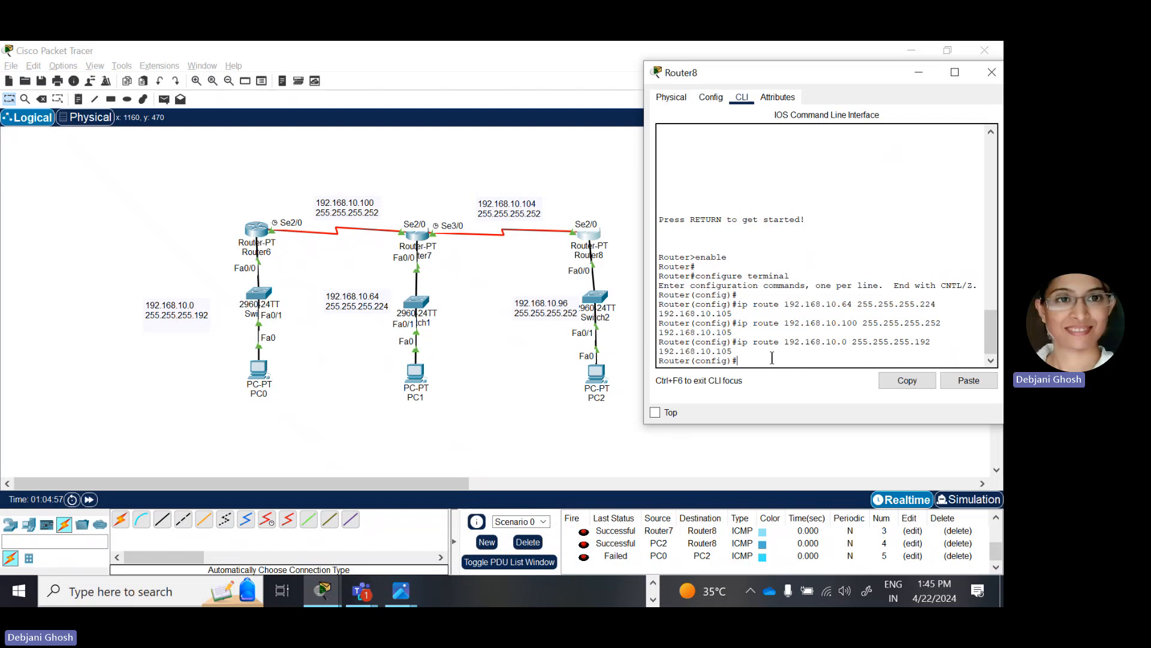
type("exit")
key("Return")
key("Return")
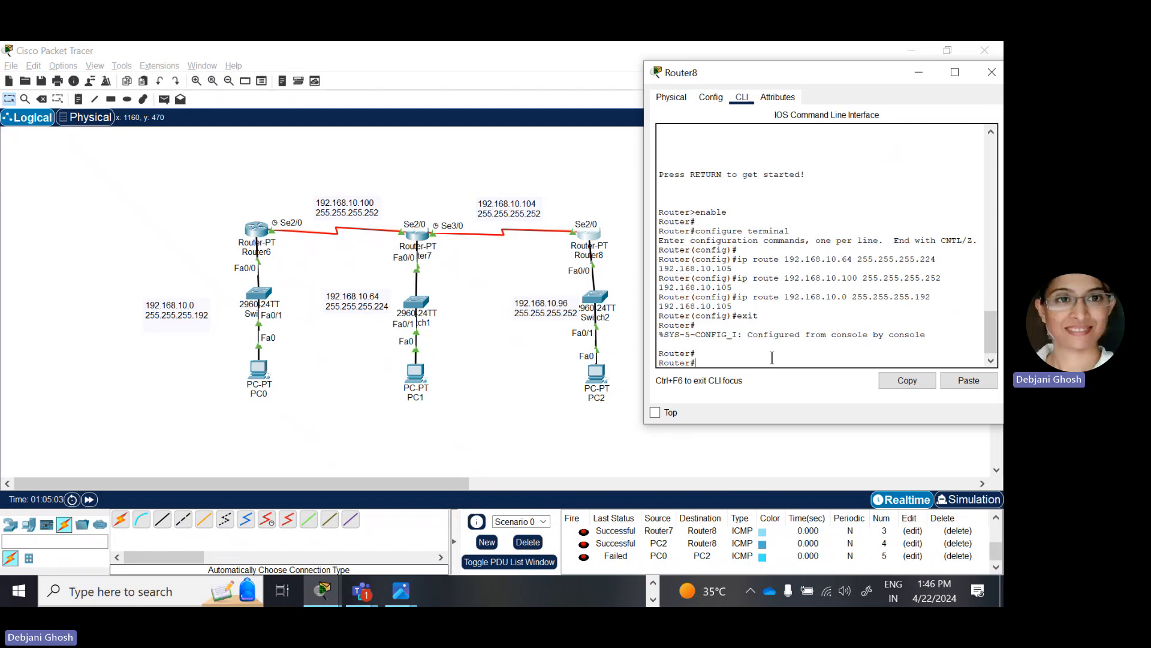
type("show ip route")
key("Return")
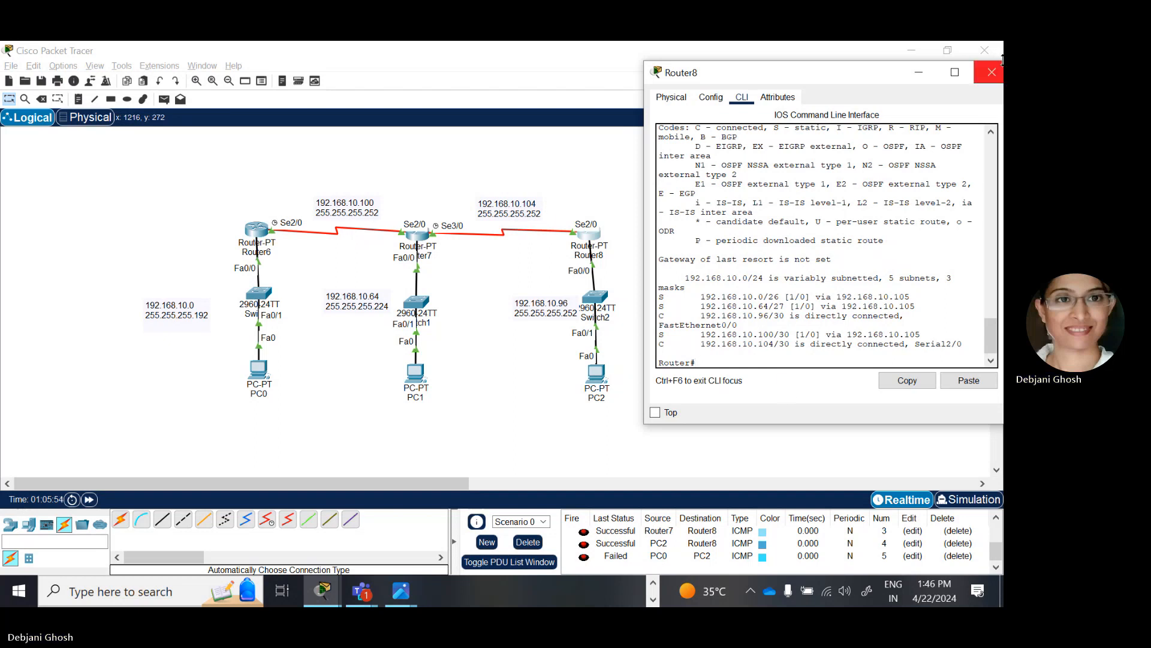
Step: Exit configuration mode in Router7's command line and display its routing table with show ip route
left_click(992, 75)
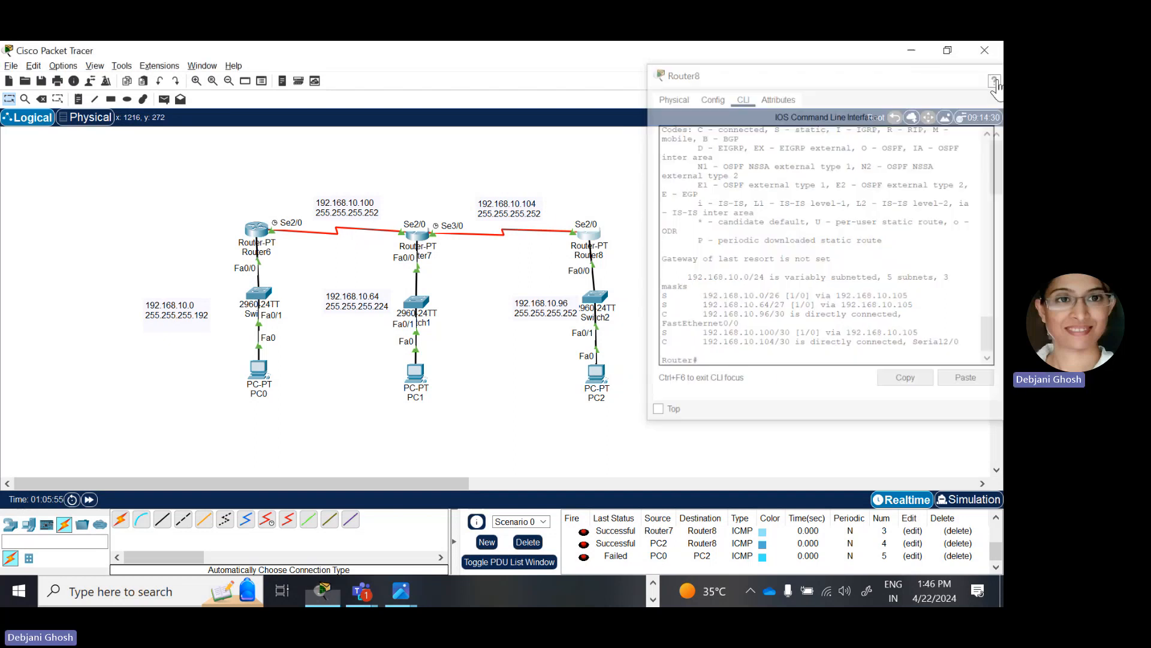
left_click(424, 239)
left_click_drag(501, 130, 805, 106)
left_click(724, 131)
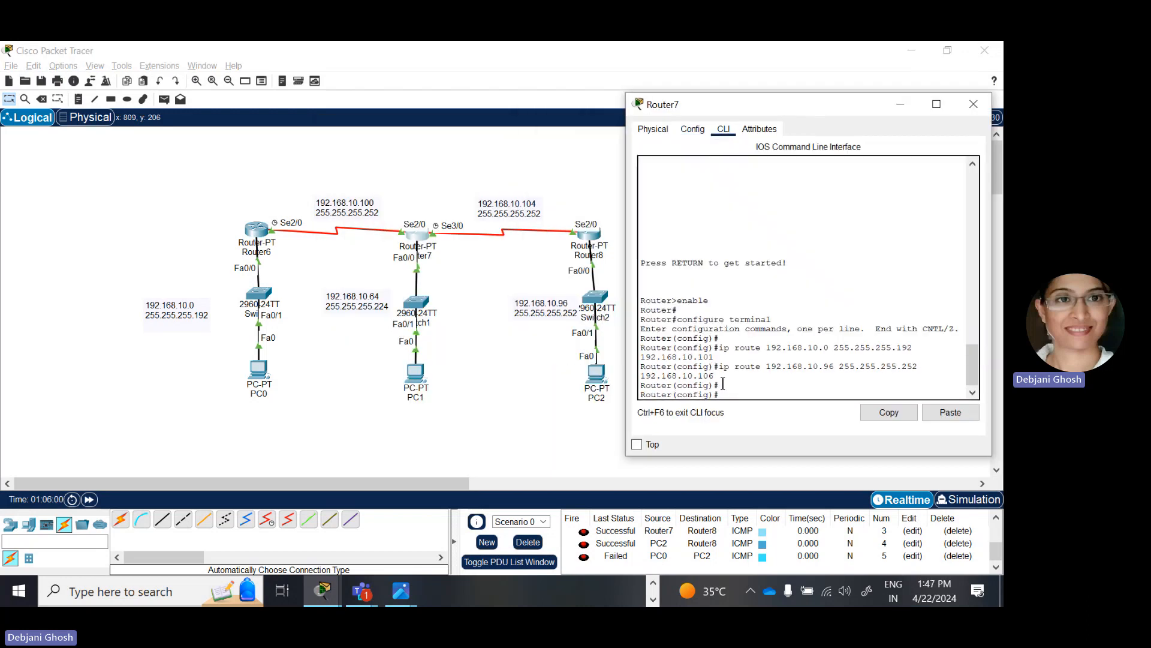
type("exit")
key("Return")
key("Return")
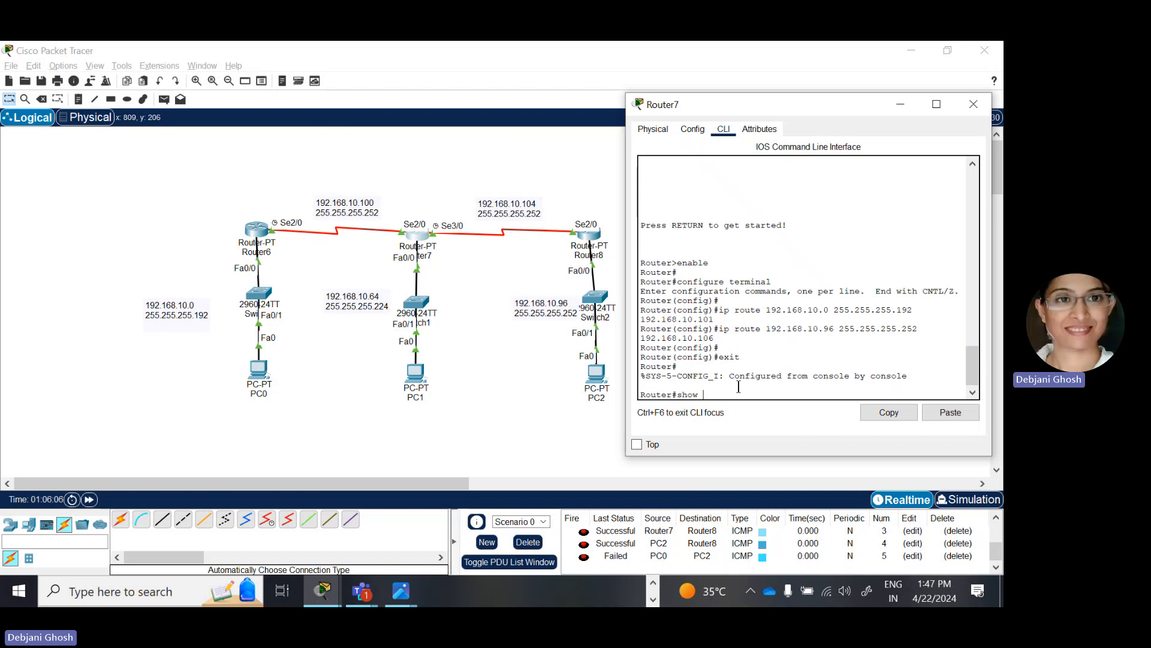
type("show ip route")
key("Return")
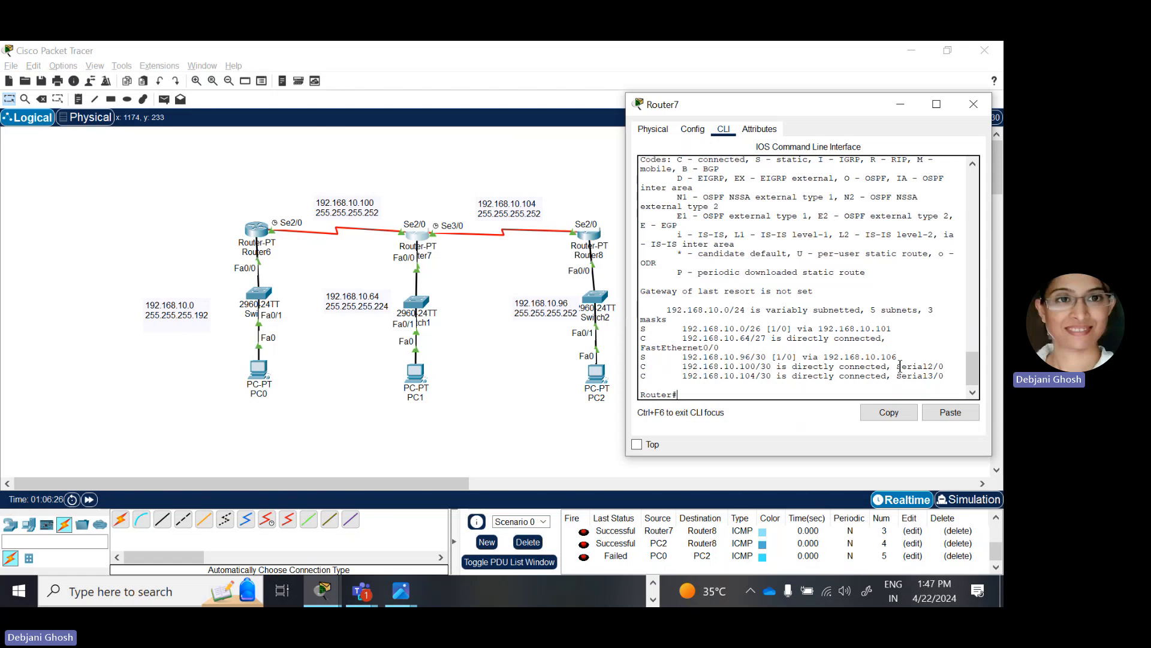
left_click_drag(899, 366, 945, 376)
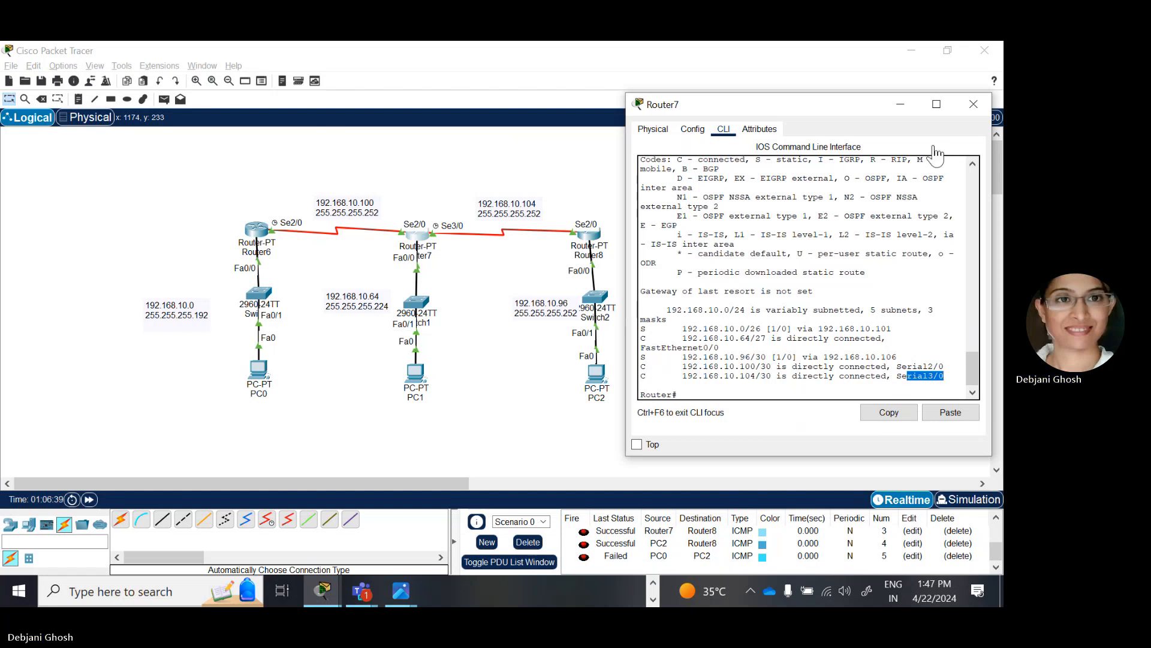
left_click(973, 105)
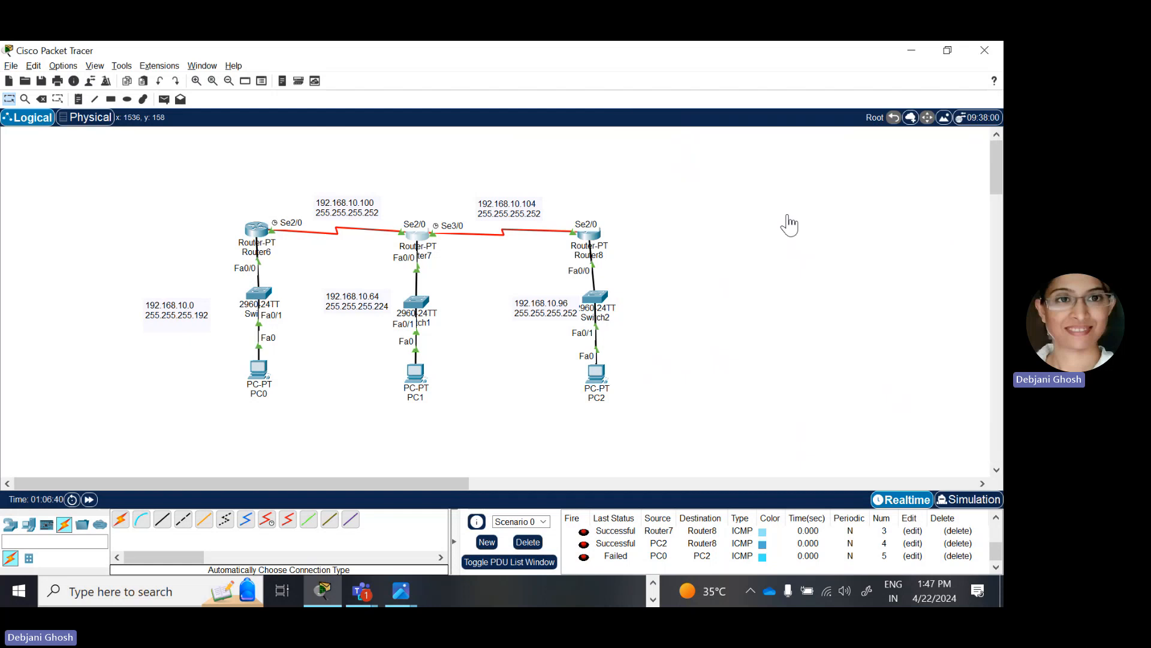
Step: Review the routing table still displayed in Router8's command line, then close the router's window
left_click(590, 240)
left_click_drag(525, 135, 835, 87)
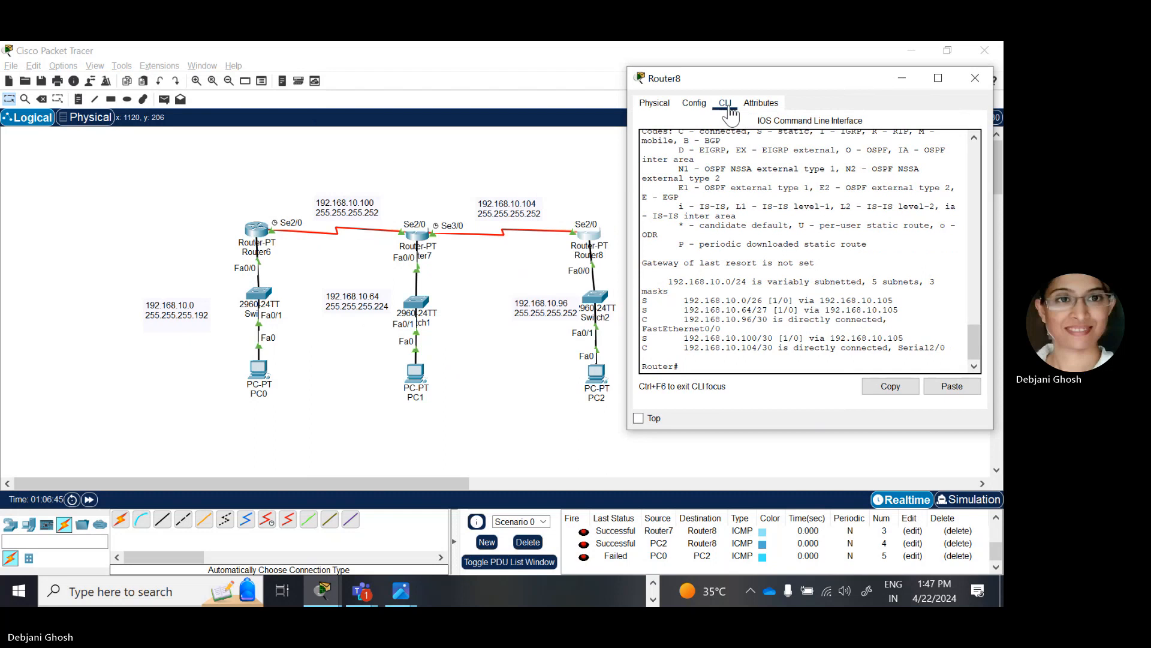
left_click(690, 362)
left_click(975, 81)
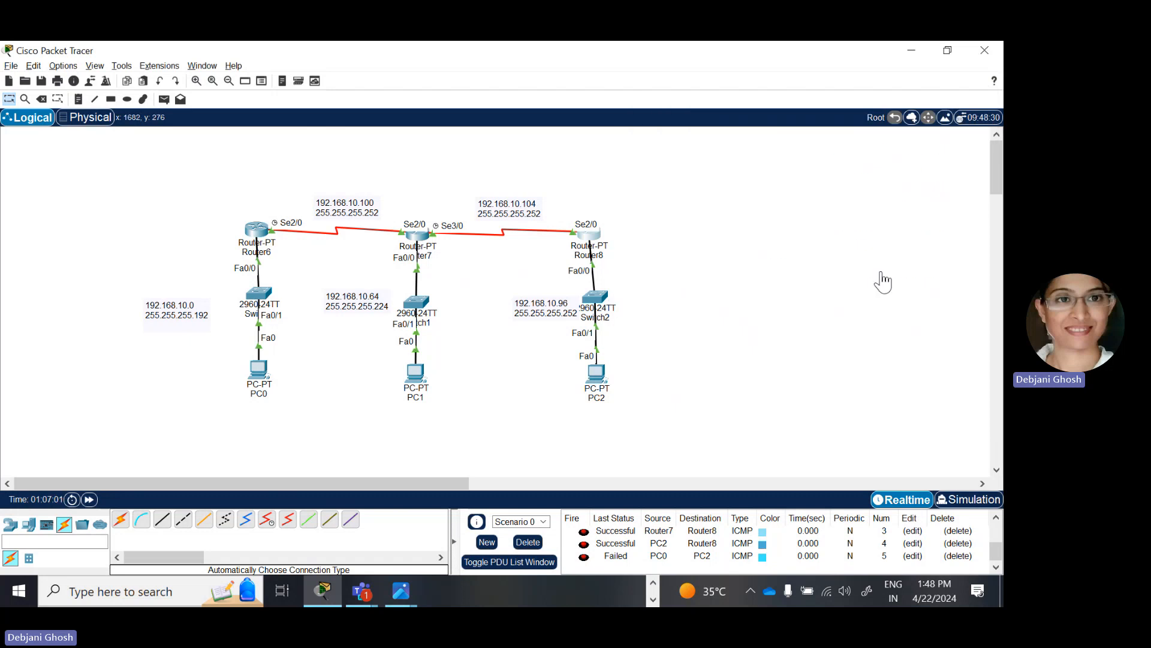
Step: Delete the existing test PDUs of Scenario 0 and open PC0's Command Prompt
left_click(528, 541)
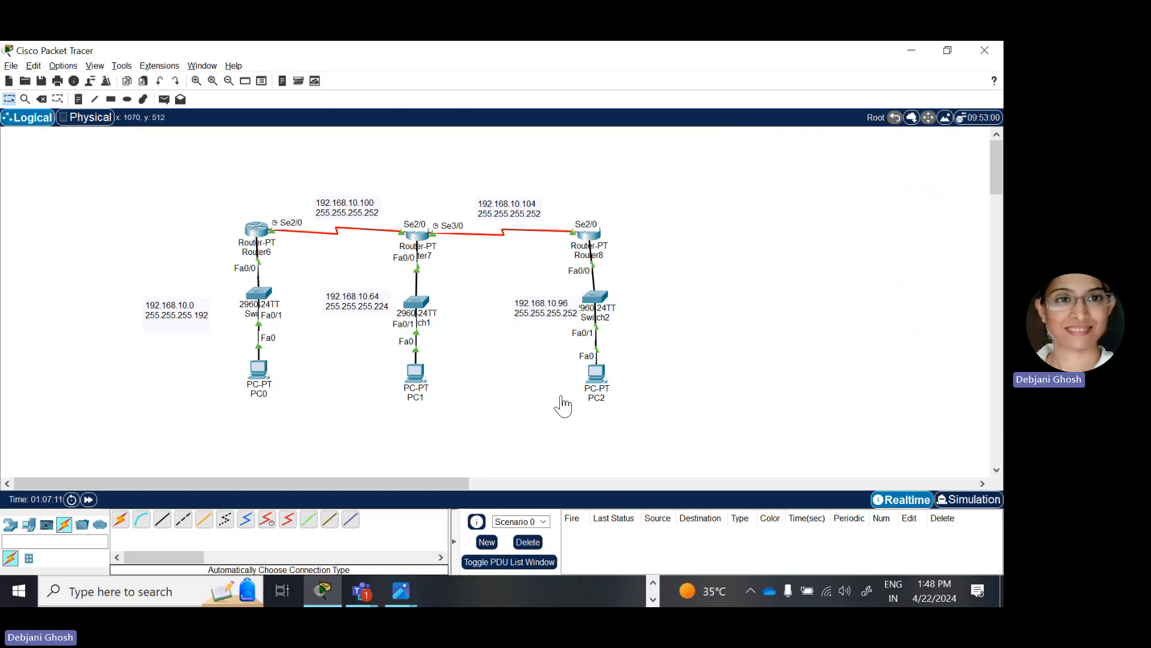
left_click(264, 384)
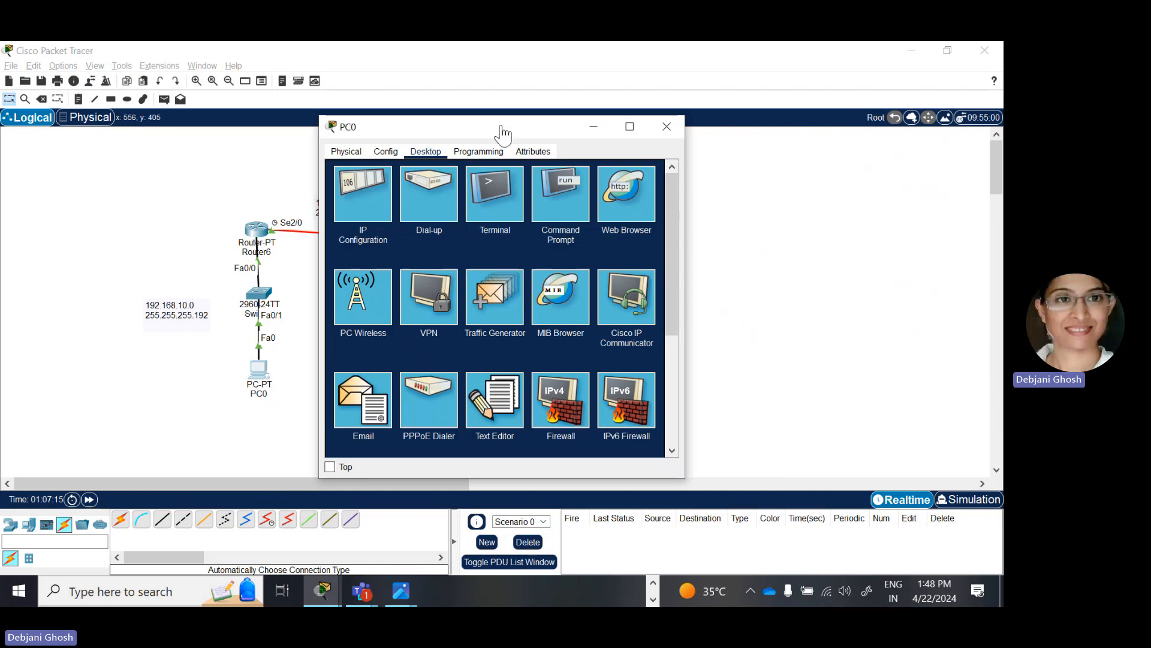
left_click_drag(502, 134, 825, 102)
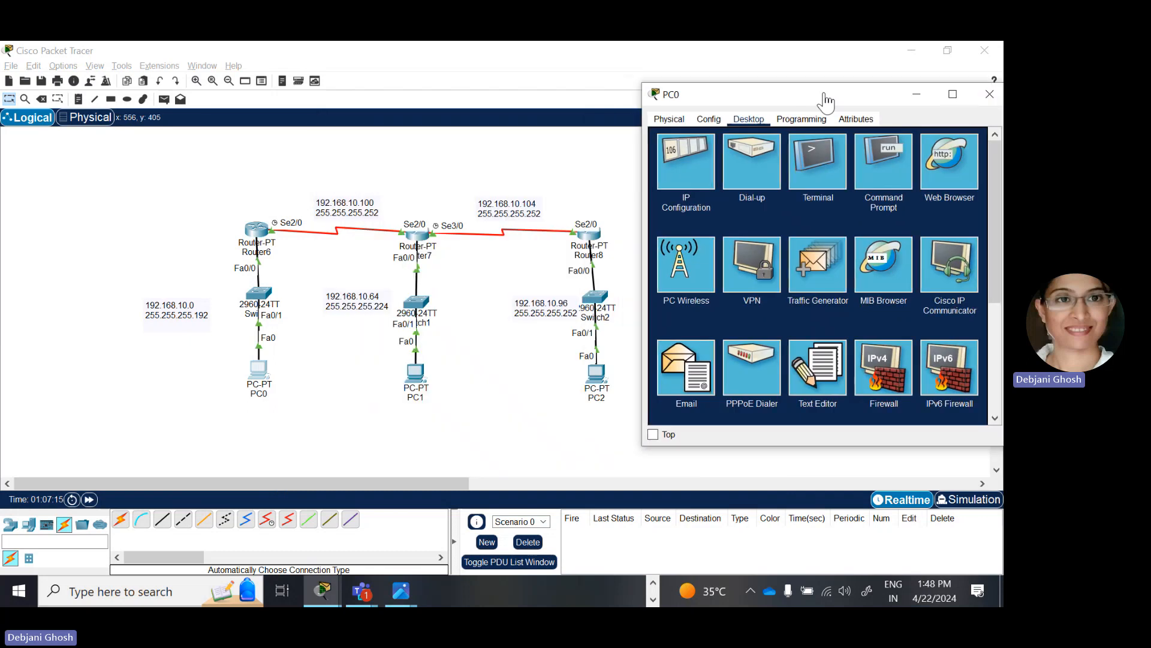
left_click(880, 179)
left_click_drag(782, 100, 819, 84)
Step: Ping 192.168.10.98 from PC0's Command Prompt, review the replies and close PC0's window
type("pi")
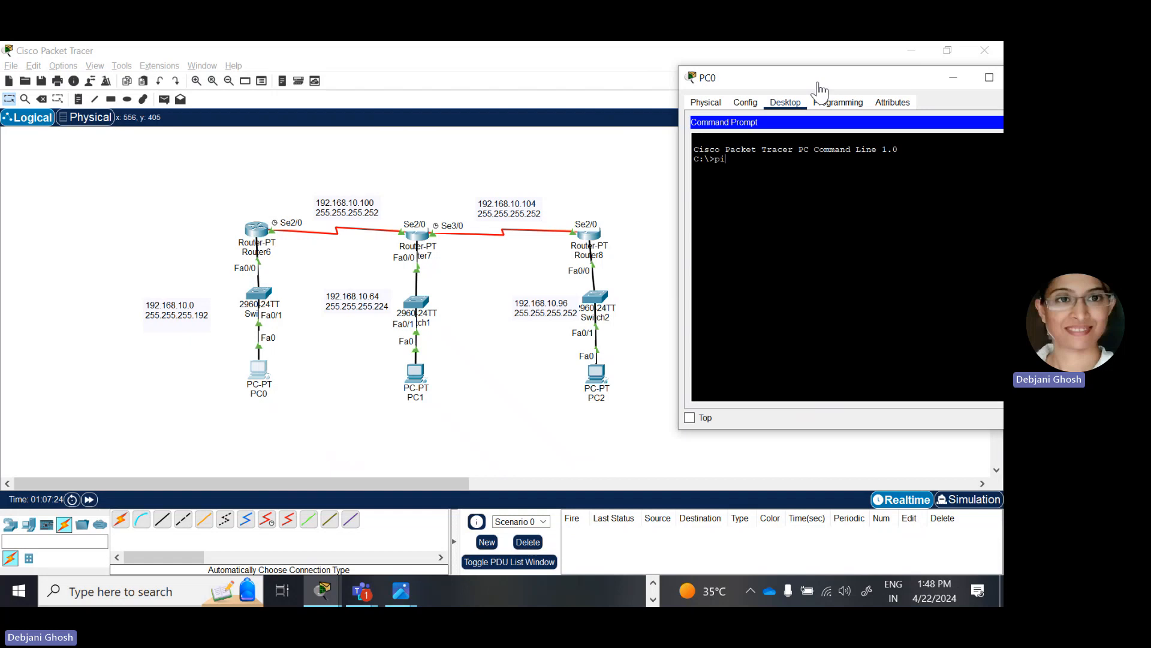
type("ng 192.168.10.98")
key("Return")
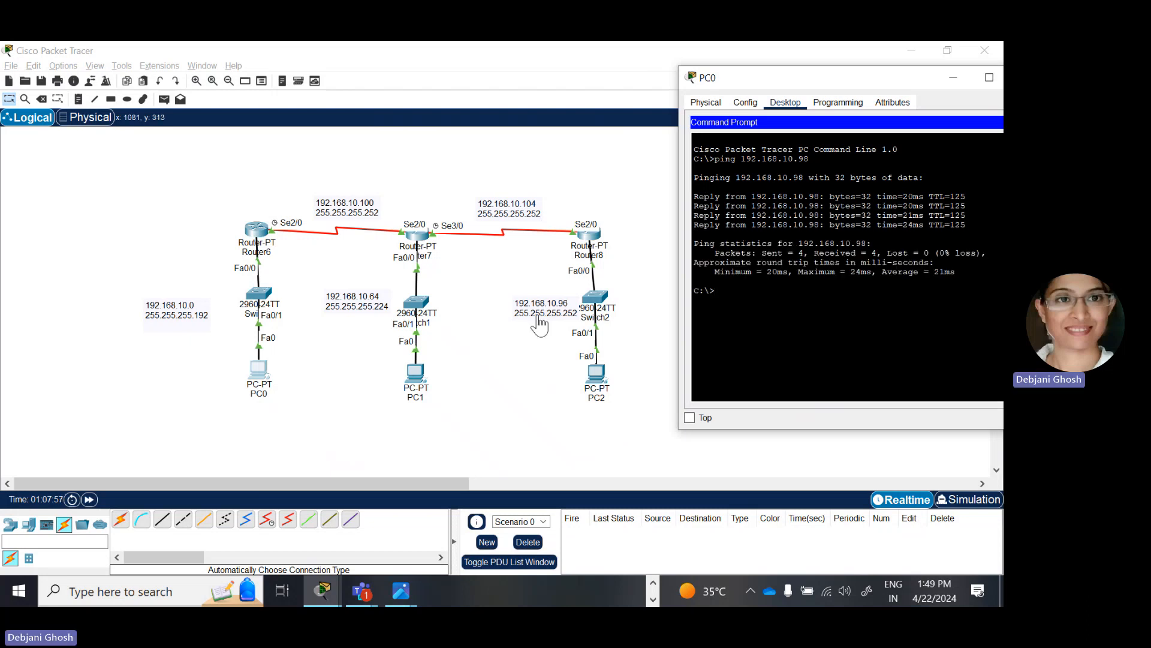
left_click_drag(876, 88, 803, 78)
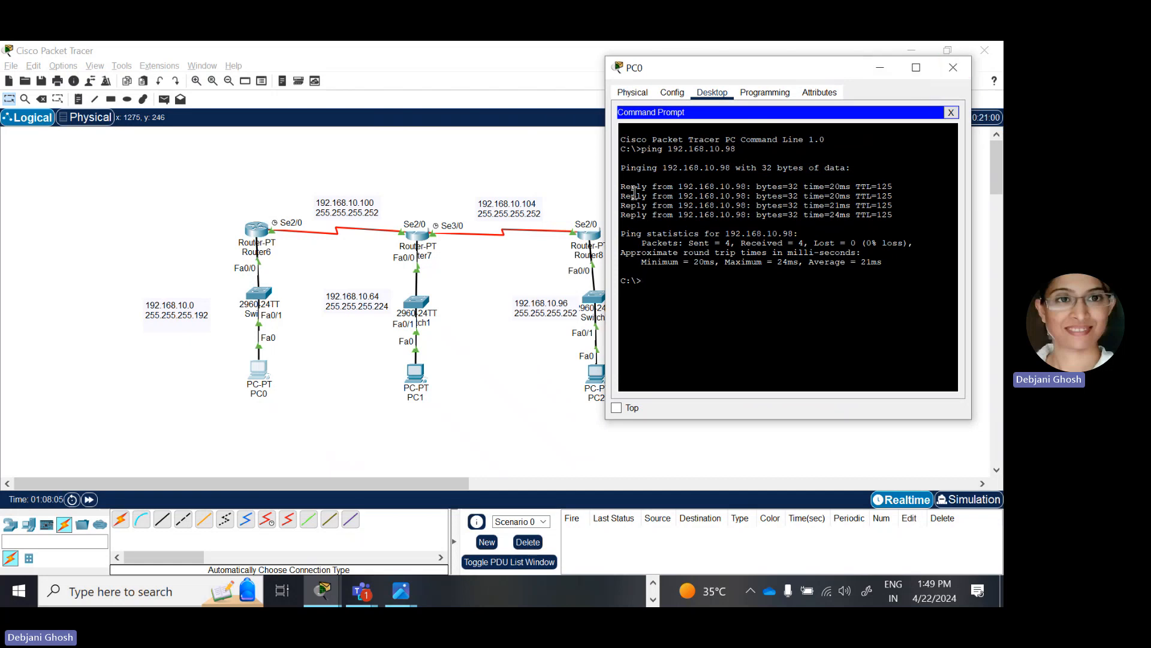
left_click_drag(756, 71, 829, 74)
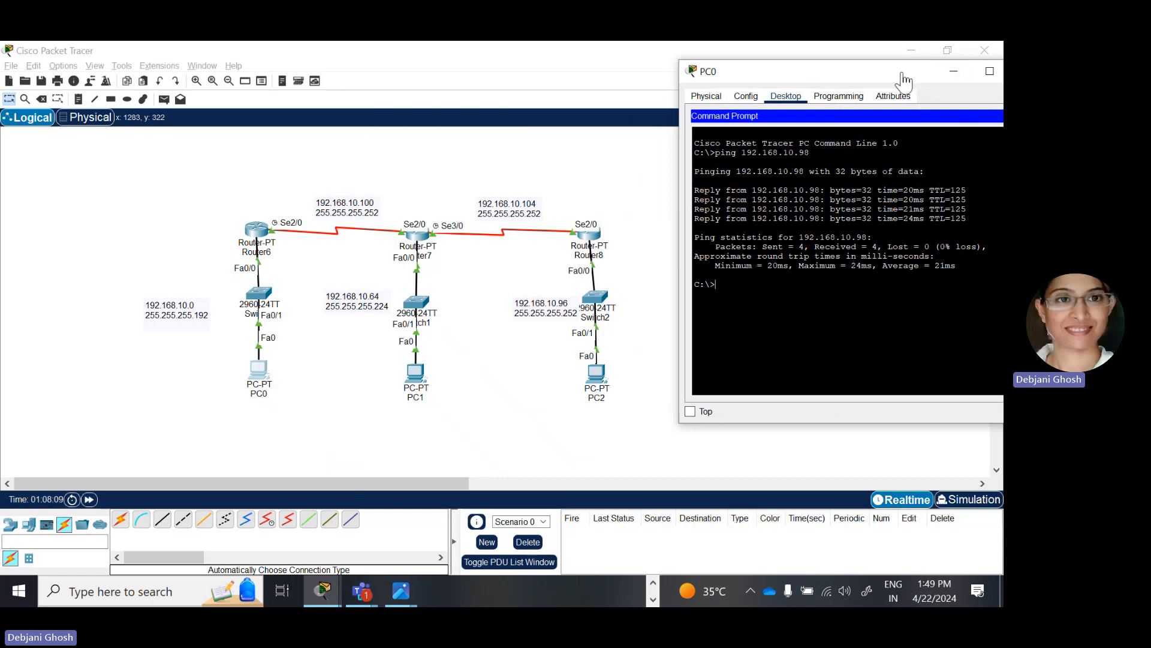
left_click_drag(897, 72, 735, 54)
left_click(862, 57)
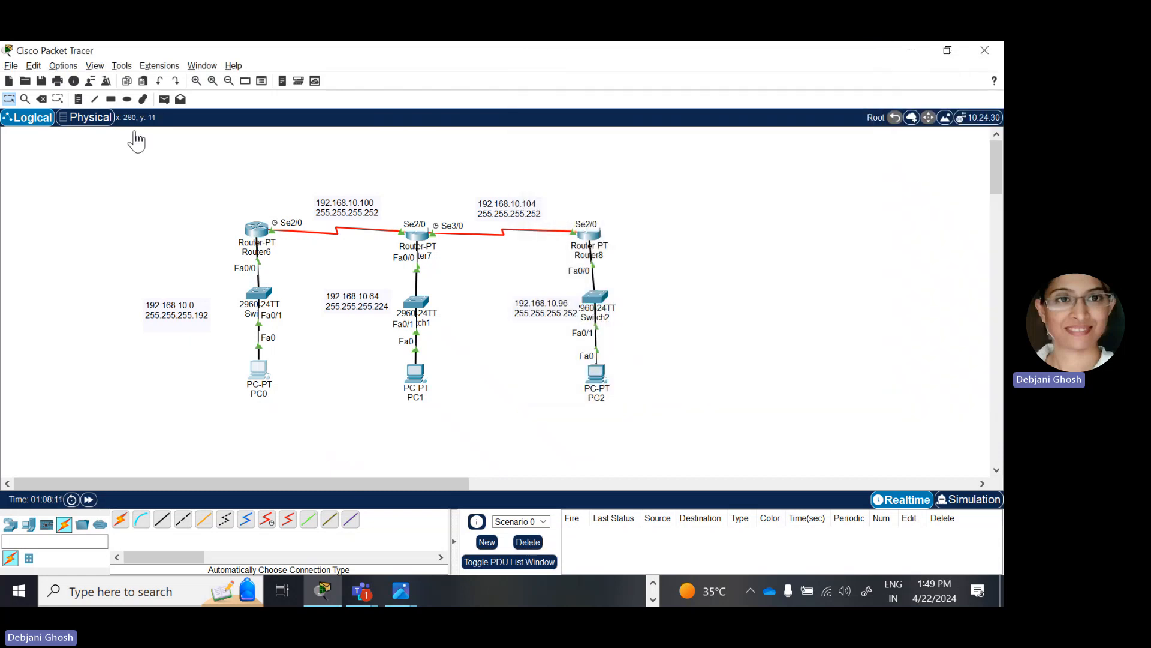
Step: Send a simple PDU from PC0 to PC2
left_click(167, 102)
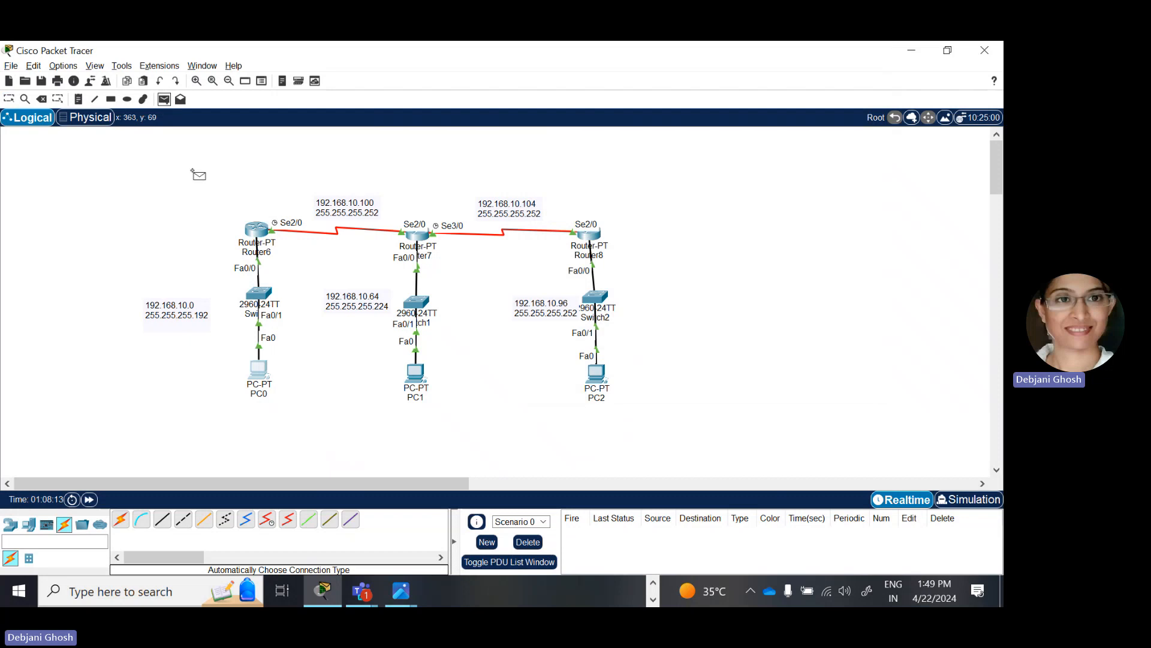
left_click(254, 367)
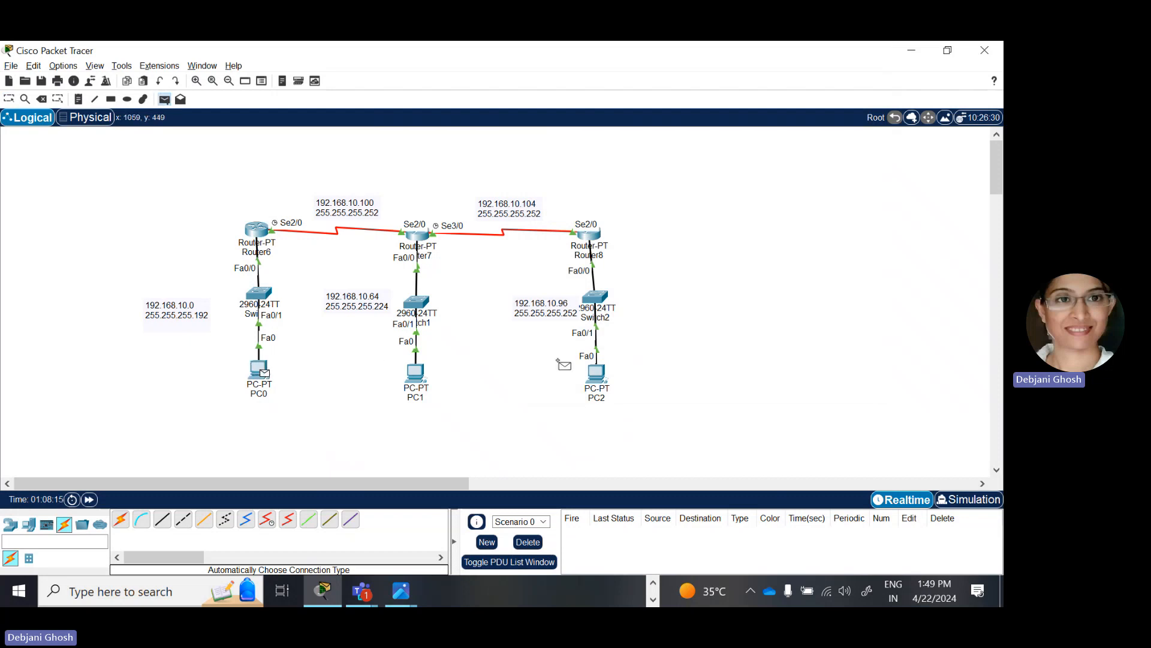
left_click(595, 372)
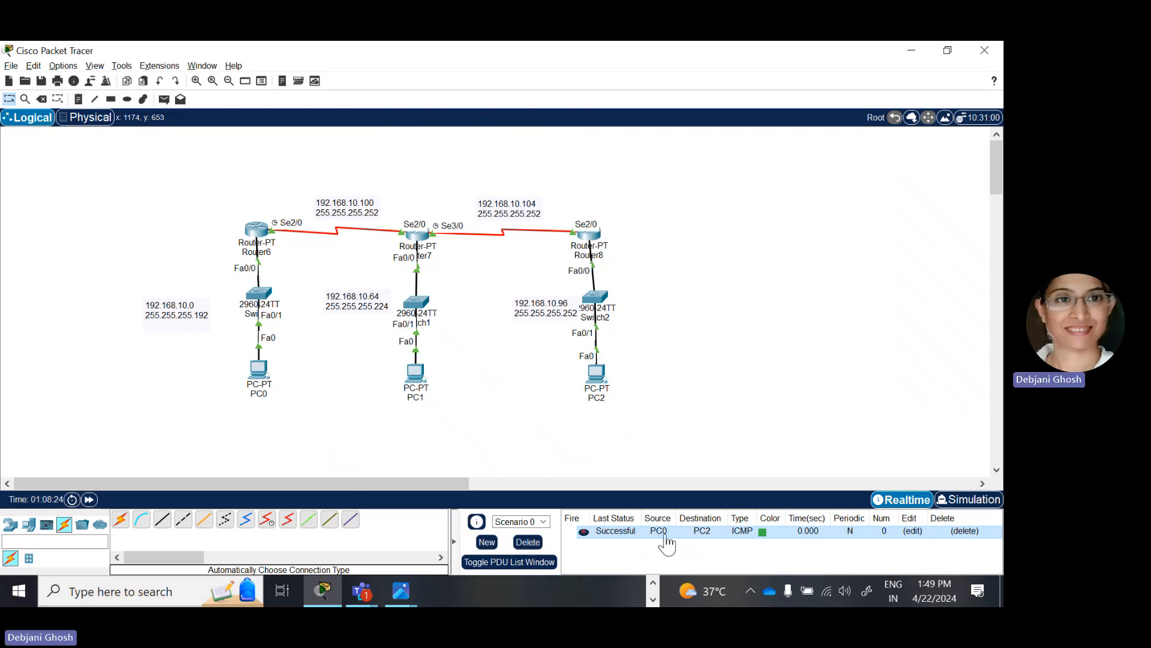
Step: Send a simple PDU from PC0 to PC1
left_click(164, 100)
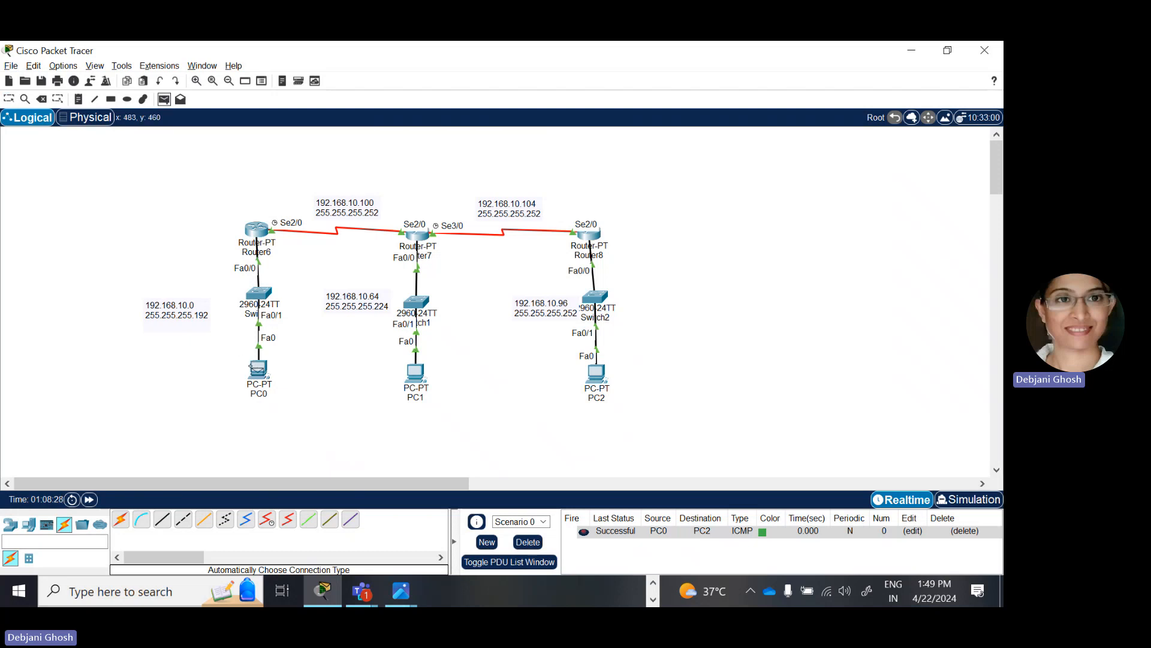
left_click(258, 367)
left_click(416, 370)
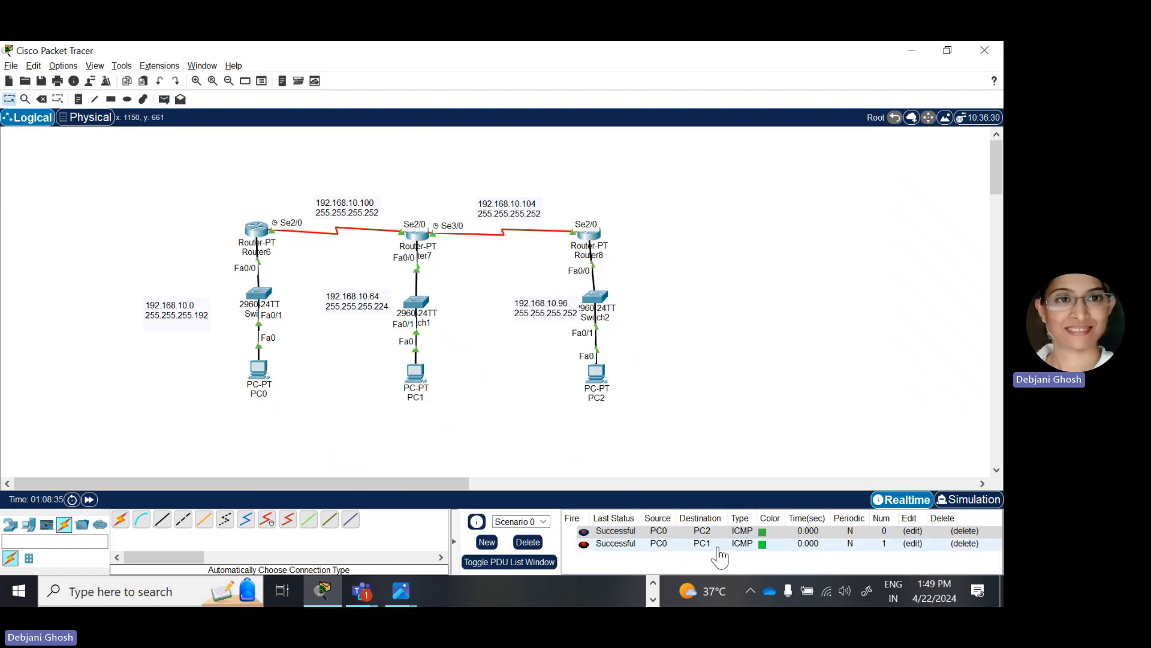